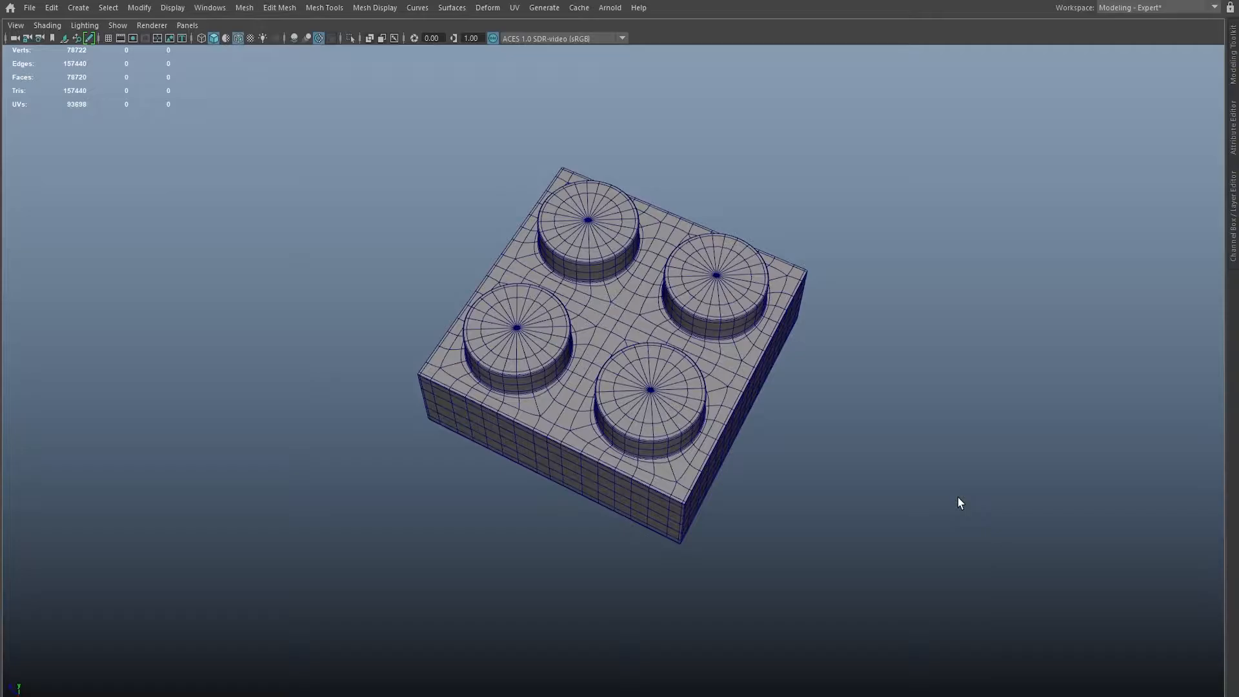
Unhide the single-stud tile, hide the finished 2x2 brick and frame the tile.
{"action": "left_click", "coordinate": [762, 388]}
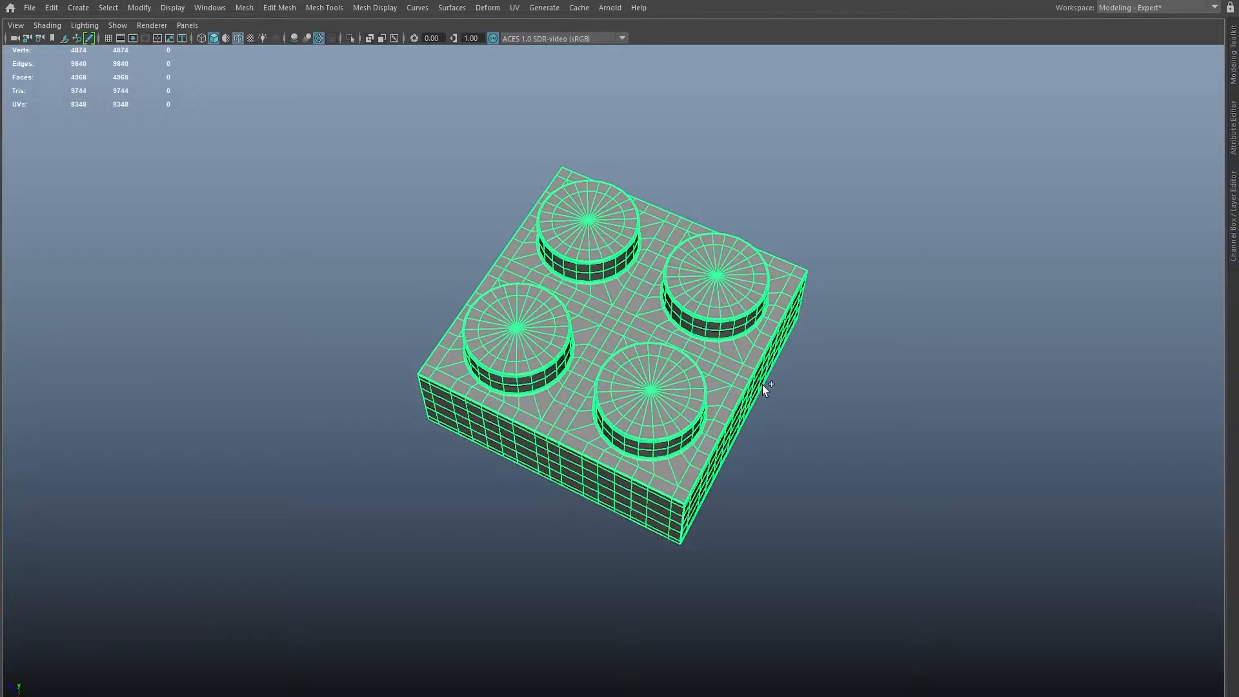
{"action": "key", "text": "ctrl+shift+h"}
{"action": "left_click", "coordinate": [772, 143]}
{"action": "left_click_drag", "start_coordinate": [901, 273], "coordinate": [829, 258], "text": "alt"}
{"action": "left_click", "coordinate": [698, 315]}
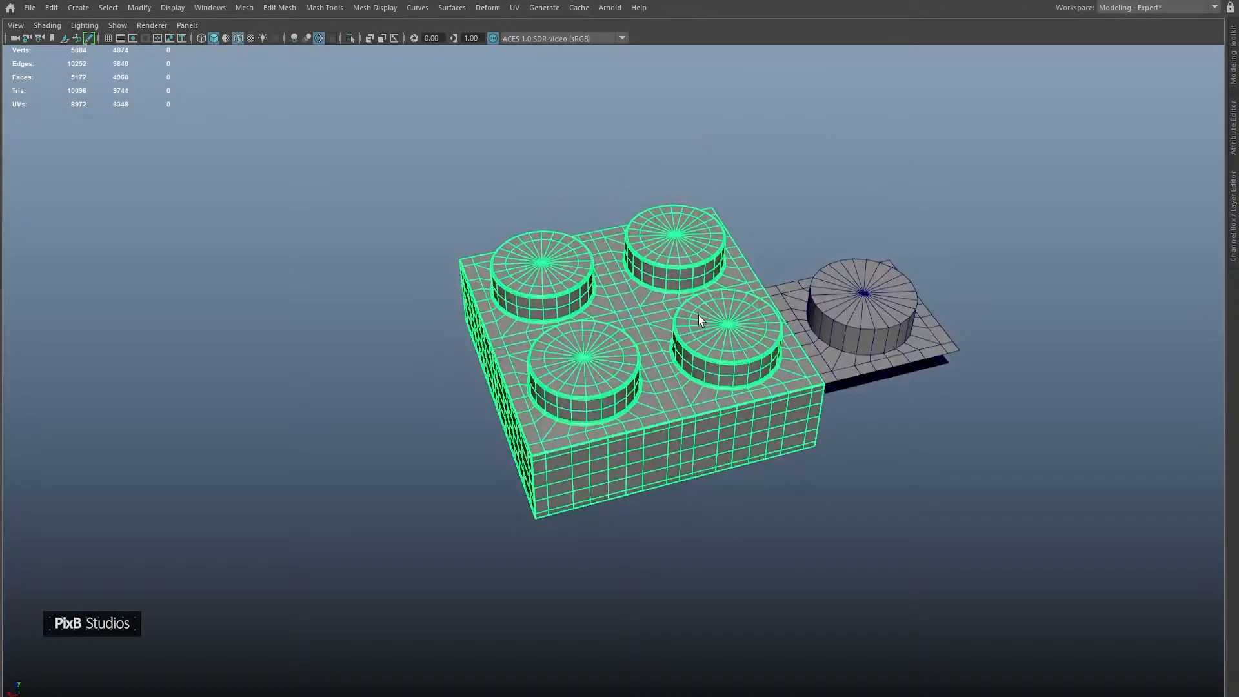
{"action": "key", "text": "ctrl+h"}
{"action": "middle_click_drag", "start_coordinate": [782, 322], "coordinate": [653, 349], "text": "alt"}
{"action": "right_click_drag", "start_coordinate": [653, 350], "coordinate": [735, 374], "text": "alt"}
{"action": "left_click", "coordinate": [734, 374]}
{"action": "key", "text": "f"}
Slide the border vertices beside the corners of the tile's underside plate in line with its inner edge loop.
{"action": "left_click_drag", "start_coordinate": [668, 447], "coordinate": [700, 263], "text": "alt"}
{"action": "middle_click_drag", "start_coordinate": [700, 263], "coordinate": [664, 265], "text": "alt"}
{"action": "left_click_drag", "start_coordinate": [664, 265], "coordinate": [675, 290], "text": "alt"}
{"action": "right_click_drag", "start_coordinate": [675, 291], "coordinate": [725, 323], "text": "alt"}
{"action": "middle_click_drag", "start_coordinate": [726, 323], "coordinate": [645, 342], "text": "alt"}
{"action": "left_click_drag", "start_coordinate": [645, 342], "coordinate": [664, 297], "text": "alt"}
{"action": "right_click_drag", "start_coordinate": [663, 297], "coordinate": [623, 294]}
{"action": "left_click", "coordinate": [722, 278]}
{"action": "left_click", "coordinate": [691, 232], "text": "shift"}
{"action": "left_click_drag", "start_coordinate": [772, 270], "coordinate": [765, 200], "text": "alt"}
{"action": "left_click", "coordinate": [747, 416]}
{"action": "left_click_drag", "start_coordinate": [768, 413], "coordinate": [652, 452], "text": "alt"}
{"action": "left_click", "coordinate": [596, 518]}
{"action": "left_click_drag", "start_coordinate": [631, 514], "coordinate": [574, 511]}
{"action": "left_click", "coordinate": [529, 485]}
{"action": "left_click_drag", "start_coordinate": [522, 454], "coordinate": [554, 504]}
{"action": "left_click_drag", "start_coordinate": [533, 353], "coordinate": [525, 291], "text": "alt"}
{"action": "left_click", "coordinate": [545, 261]}
{"action": "left_click_drag", "start_coordinate": [584, 250], "coordinate": [541, 261]}
{"action": "left_click_drag", "start_coordinate": [811, 258], "coordinate": [828, 299], "text": "alt"}
{"action": "left_click", "coordinate": [849, 316]}
{"action": "scroll", "coordinate": [863, 459], "scroll_direction": "up", "scroll_amount": 1}
{"action": "middle_click_drag", "start_coordinate": [900, 600], "coordinate": [772, 386], "text": "alt"}
{"action": "left_click", "coordinate": [799, 406]}
{"action": "left_click_drag", "start_coordinate": [789, 390], "coordinate": [794, 418]}
{"action": "left_click", "coordinate": [762, 485]}
{"action": "left_click", "coordinate": [811, 470]}
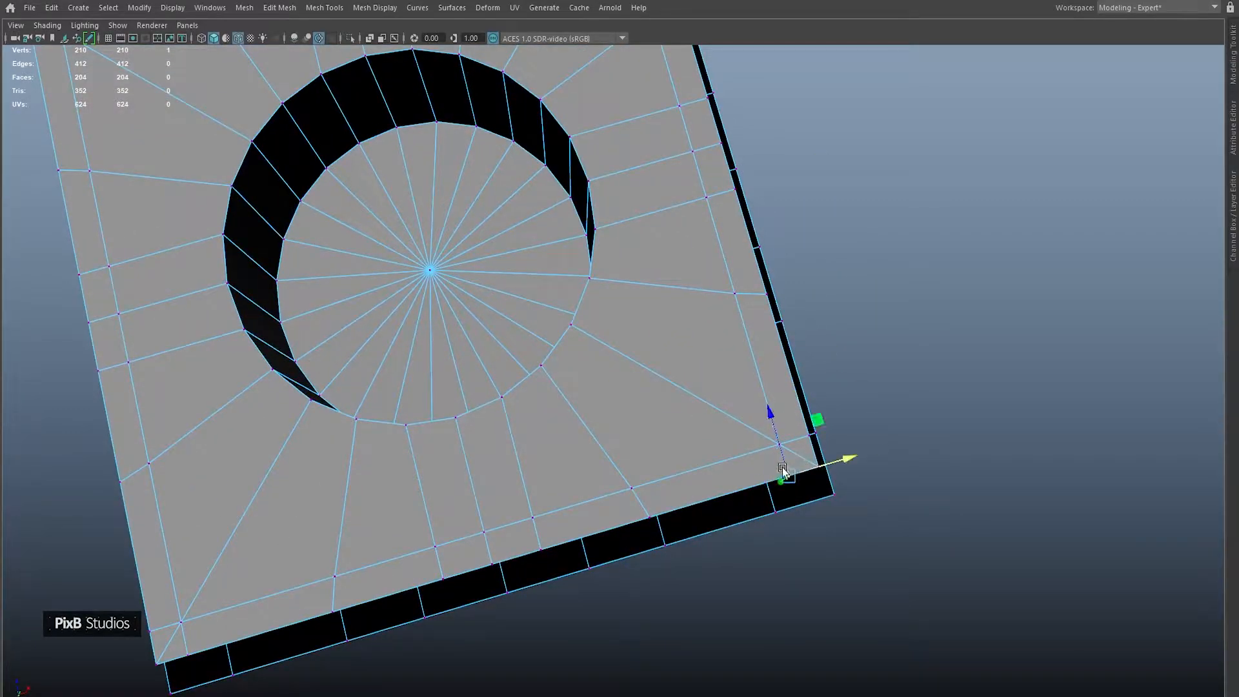
Select and delete the four diagonal edges at the corners of the tile's underside plate.
{"action": "key", "text": "F11"}
{"action": "right_click_drag", "start_coordinate": [804, 456], "coordinate": [804, 411]}
{"action": "left_click", "coordinate": [786, 447]}
{"action": "middle_click_drag", "start_coordinate": [253, 564], "coordinate": [602, 397], "text": "alt"}
{"action": "left_click", "coordinate": [526, 476], "text": "shift"}
{"action": "middle_click_drag", "start_coordinate": [592, 258], "coordinate": [678, 555], "text": "alt"}
{"action": "left_click", "coordinate": [461, 189], "text": "shift"}
{"action": "middle_click_drag", "start_coordinate": [904, 129], "coordinate": [764, 319], "text": "alt"}
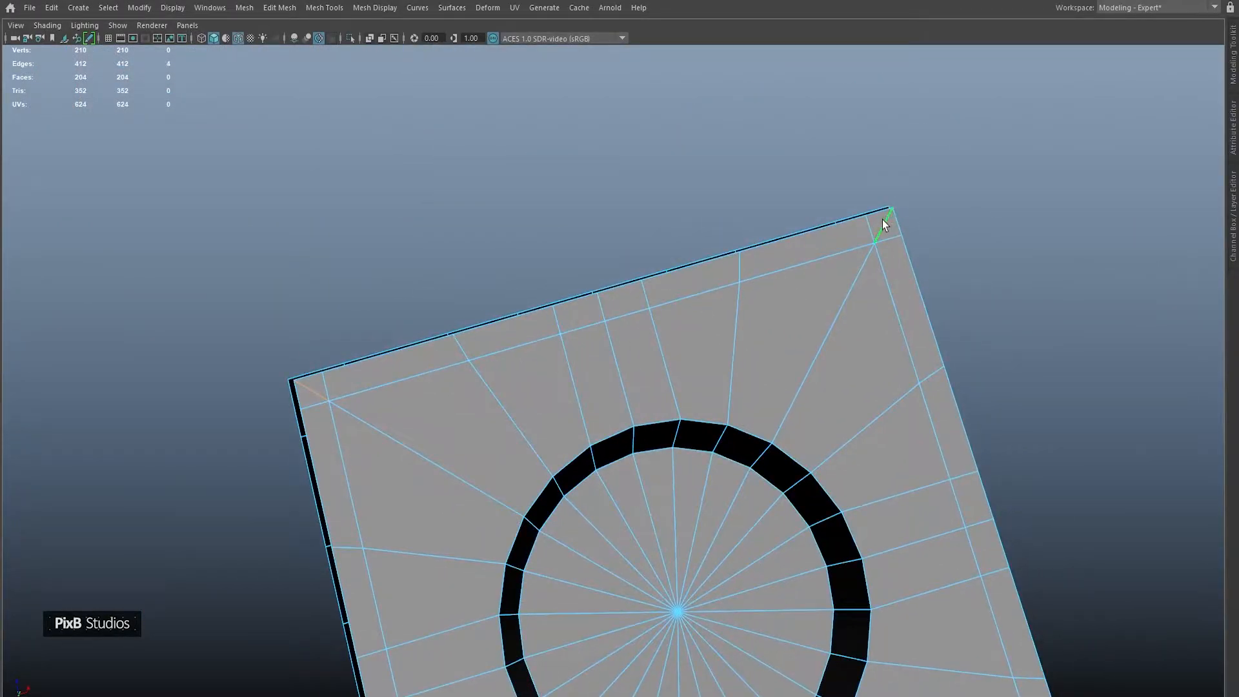
{"action": "right_click_drag", "start_coordinate": [810, 459], "coordinate": [831, 369]}
Select the flat plate faces around the stud opening on the underside and flatten them vertically with the Scale tool.
{"action": "left_click_drag", "start_coordinate": [831, 369], "coordinate": [814, 320], "text": "alt"}
{"action": "right_click_drag", "start_coordinate": [814, 320], "coordinate": [813, 277]}
{"action": "double_click", "coordinate": [736, 351]}
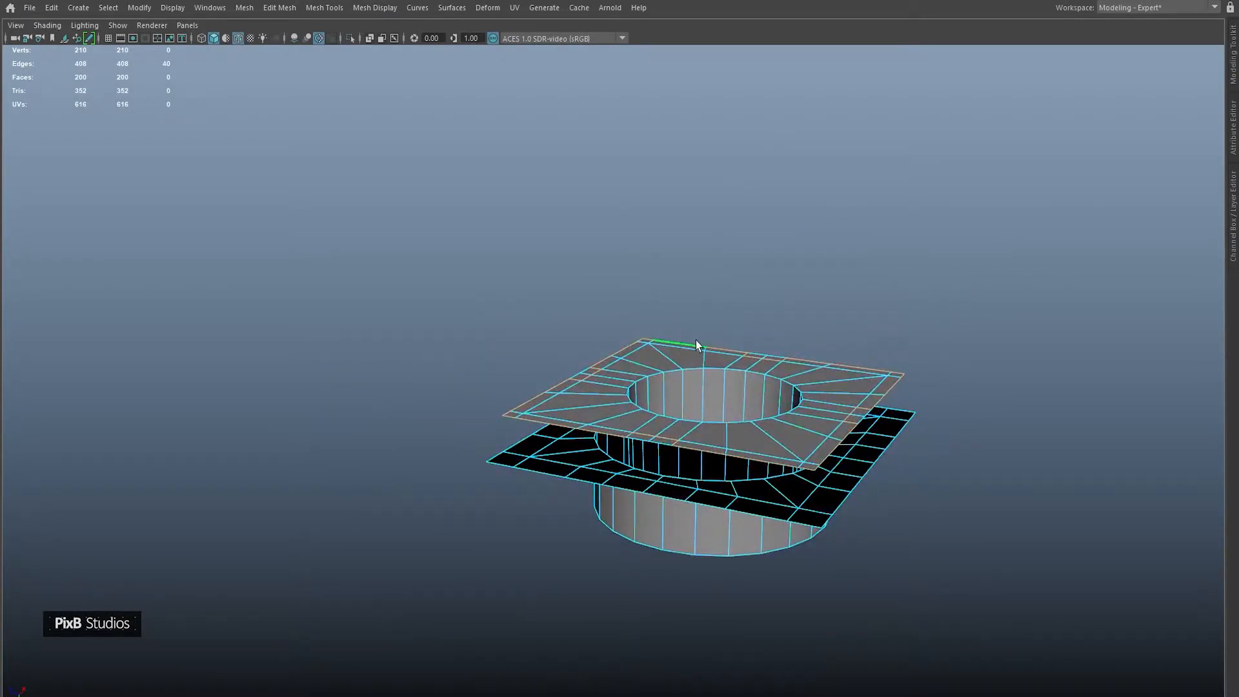
{"action": "key", "text": "ctrl+F11"}
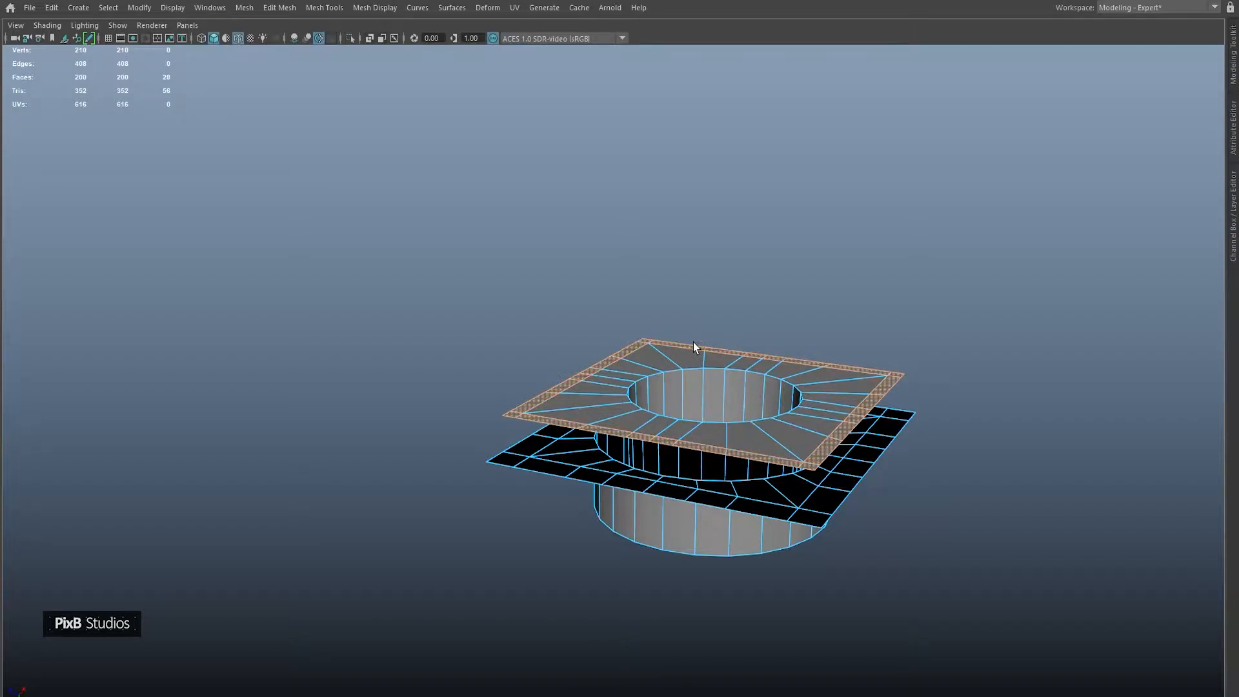
{"action": "key", "text": "shift+period"}
{"action": "key", "text": "r"}
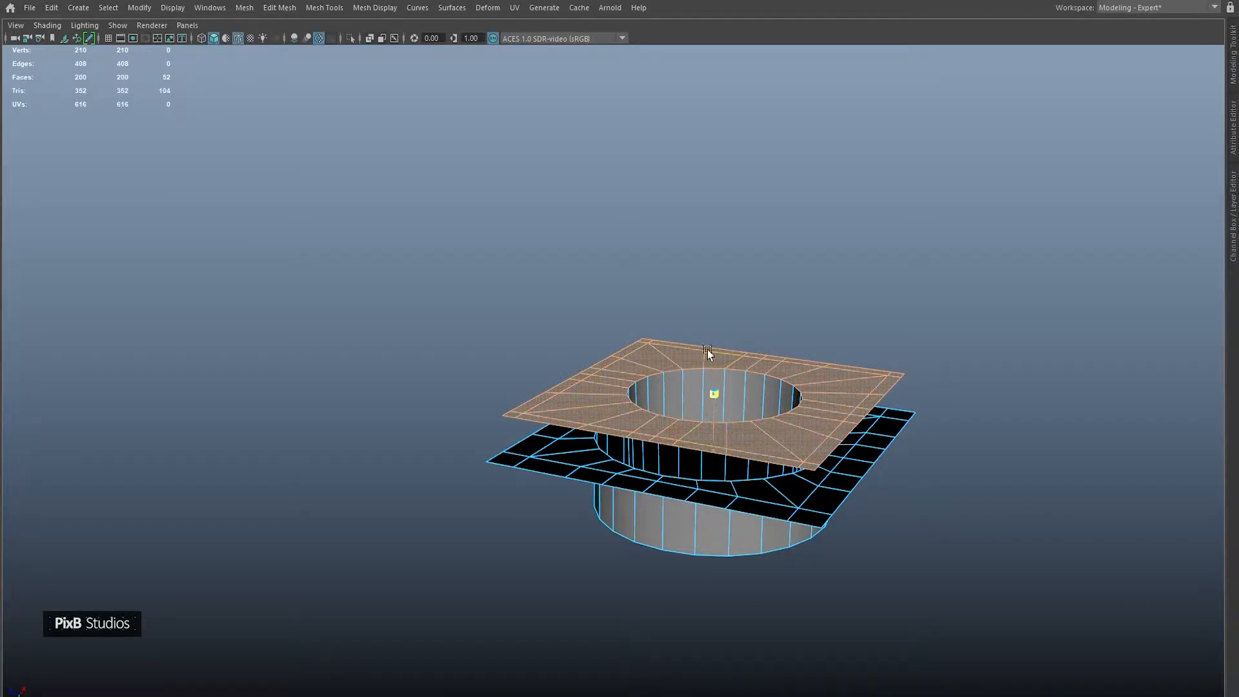
Flatten the circular faces inside the stud recess vertically with the Scale tool and return to object mode.
{"action": "left_click_drag", "start_coordinate": [741, 264], "coordinate": [730, 328], "text": "alt"}
{"action": "key", "text": "F9"}
{"action": "left_click", "coordinate": [710, 471]}
{"action": "key", "text": "ctrl+F11"}
{"action": "key", "text": "q"}
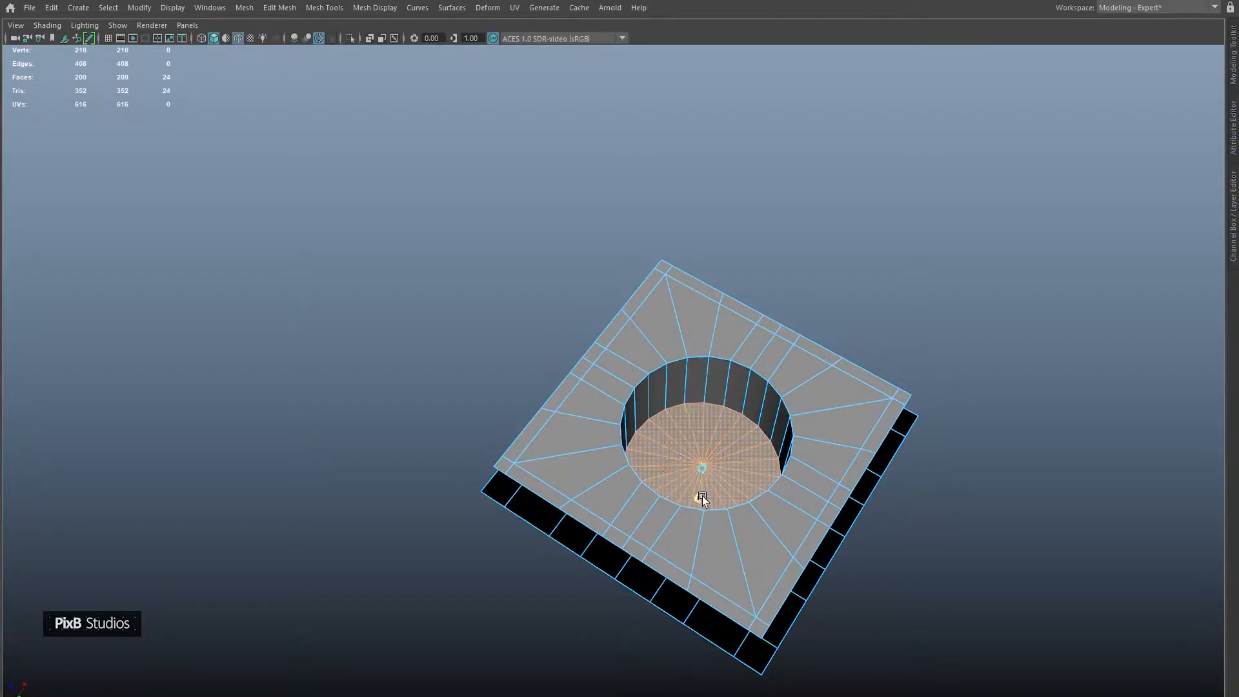
{"action": "key", "text": "r"}
{"action": "left_click_drag", "start_coordinate": [722, 444], "coordinate": [719, 404], "text": "alt"}
{"action": "right_click_drag", "start_coordinate": [719, 405], "coordinate": [915, 235]}
{"action": "left_click_drag", "start_coordinate": [746, 326], "coordinate": [753, 374], "text": "alt"}
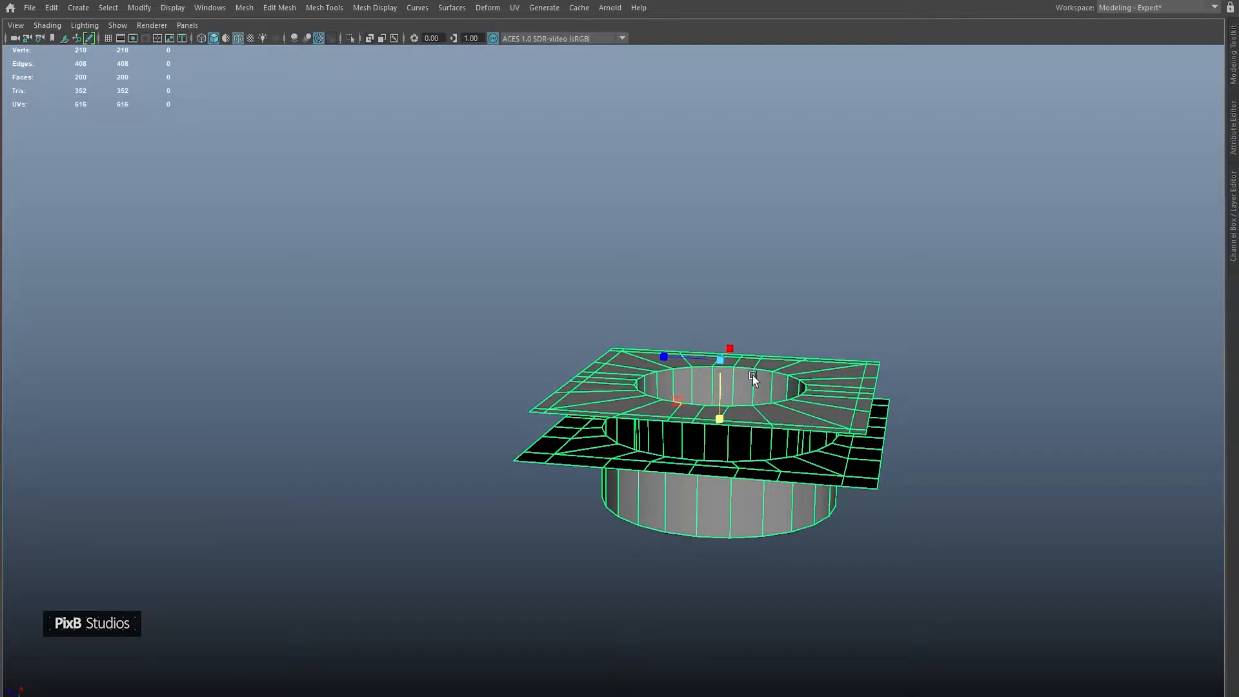
Snap the tile's pivot to one of its corner vertices.
{"action": "left_click_drag", "start_coordinate": [754, 373], "coordinate": [665, 355], "text": "alt"}
{"action": "right_click_drag", "start_coordinate": [665, 355], "coordinate": [642, 405], "text": "alt"}
{"action": "middle_click_drag", "start_coordinate": [642, 405], "coordinate": [647, 376], "text": "alt"}
{"action": "key", "text": "w"}
{"action": "key", "text": "d"}
{"action": "key", "text": "v"}
{"action": "middle_click", "coordinate": [529, 488]}
Duplicate the single-stud tile and snap the copy edge to edge beside the original.
{"action": "left_click_drag", "start_coordinate": [529, 489], "coordinate": [656, 415], "text": "alt"}
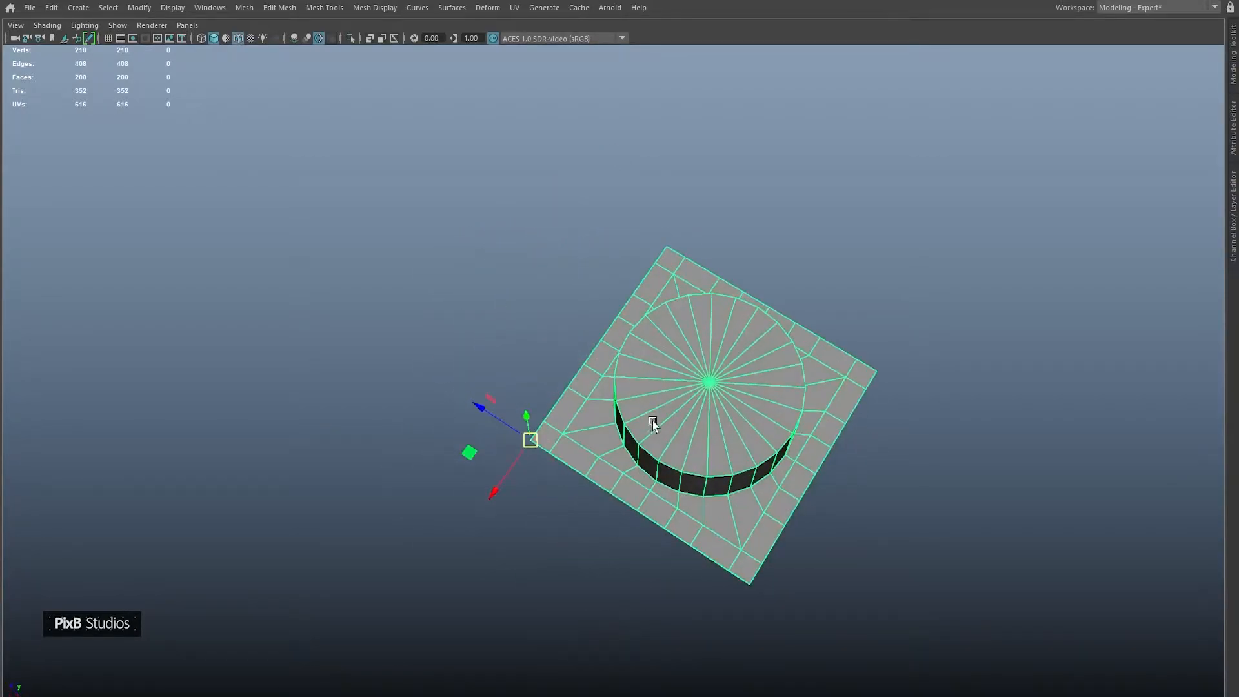
{"action": "key", "text": "ctrl+d"}
{"action": "right_click_drag", "start_coordinate": [650, 459], "coordinate": [604, 351], "text": "alt"}
{"action": "middle_click_drag", "start_coordinate": [604, 351], "coordinate": [594, 277], "text": "alt"}
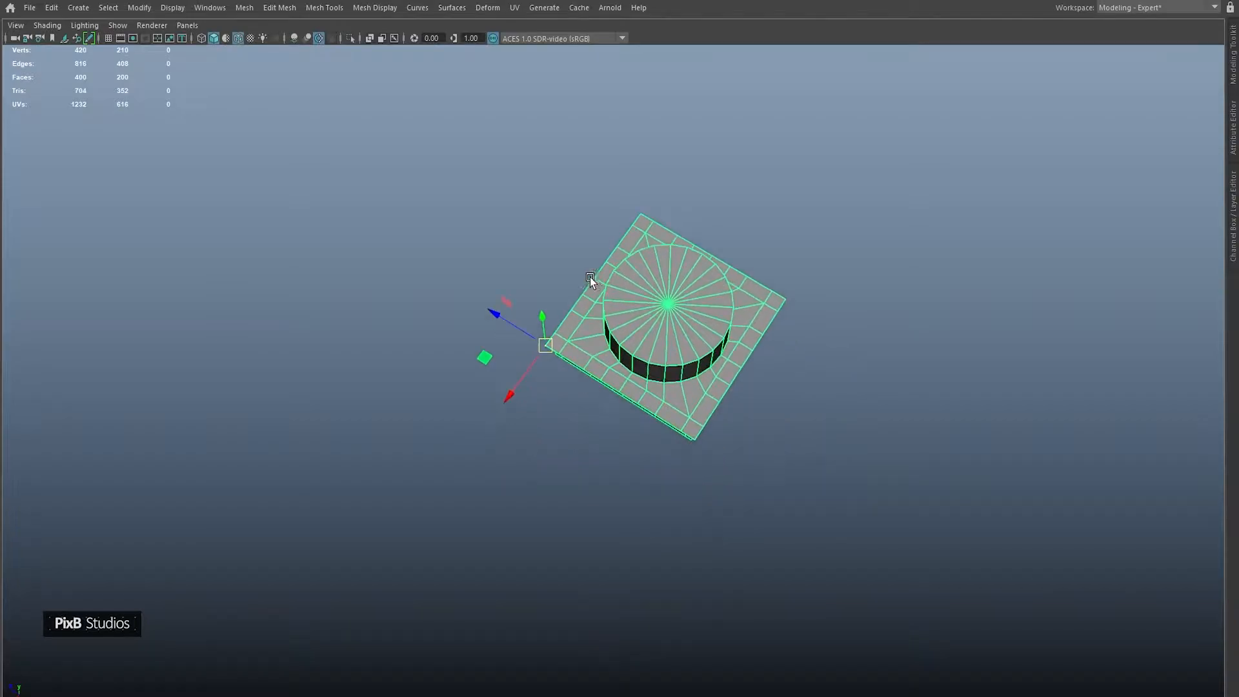
{"action": "left_click_drag", "start_coordinate": [502, 312], "coordinate": [743, 464]}
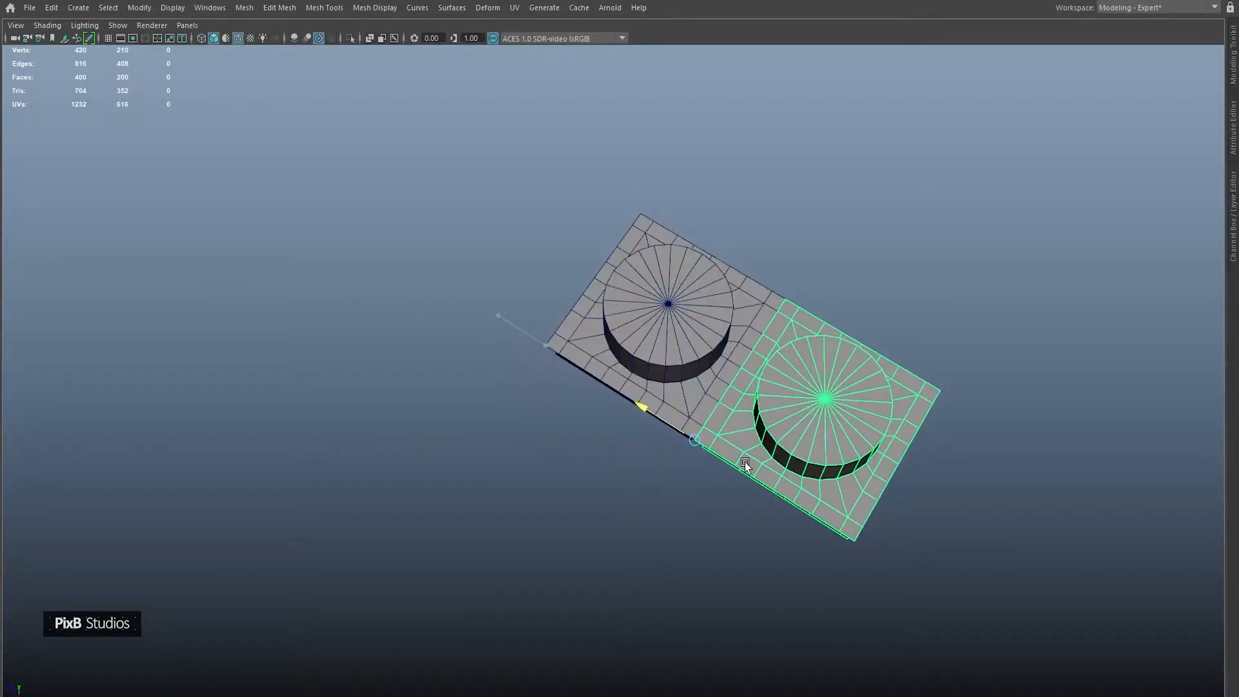
Select both single-stud tiles and combine them into one two-stud mesh.
{"action": "middle_click_drag", "start_coordinate": [761, 415], "coordinate": [738, 395], "text": "alt"}
{"action": "left_click", "coordinate": [689, 297], "text": "shift"}
{"action": "right_click_drag", "start_coordinate": [688, 296], "coordinate": [683, 579], "text": "shift"}
{"action": "key", "text": "f"}
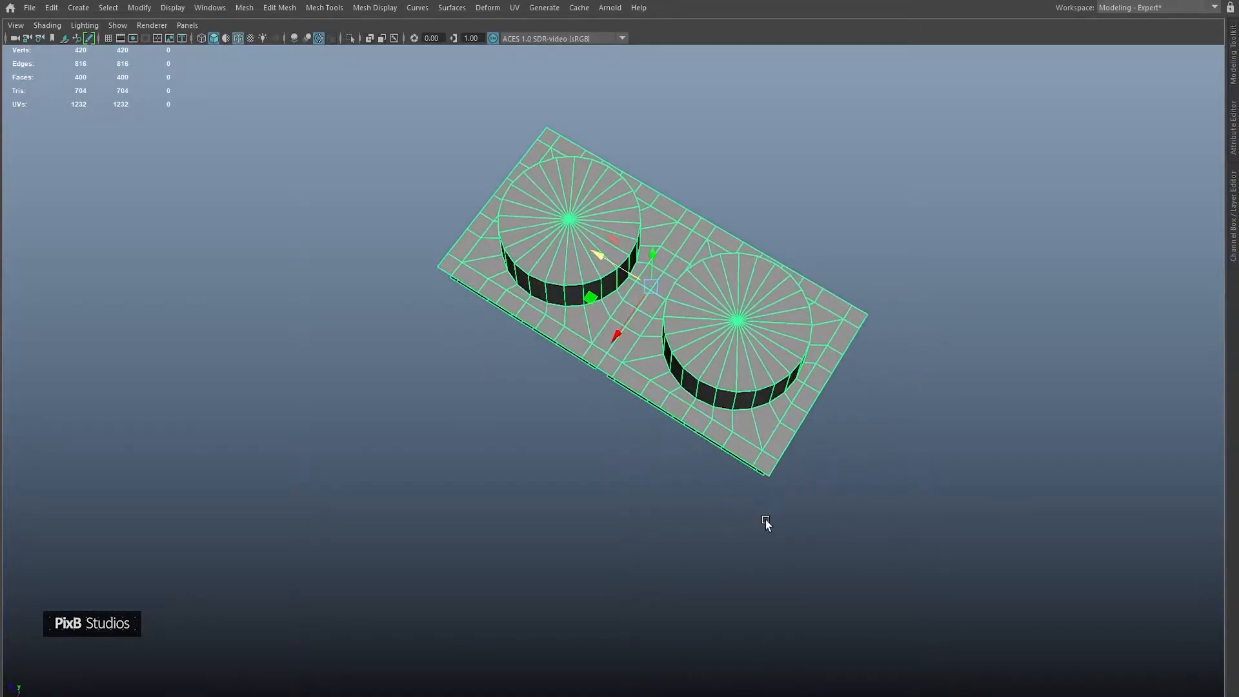
Snap the two-stud mesh's pivot to its outer corner vertex.
{"action": "key", "text": "d"}
{"action": "key", "text": "v"}
{"action": "middle_click", "coordinate": [798, 503]}
{"action": "right_click_drag", "start_coordinate": [803, 510], "coordinate": [796, 436], "text": "alt"}
{"action": "middle_click_drag", "start_coordinate": [796, 436], "coordinate": [730, 460], "text": "alt"}
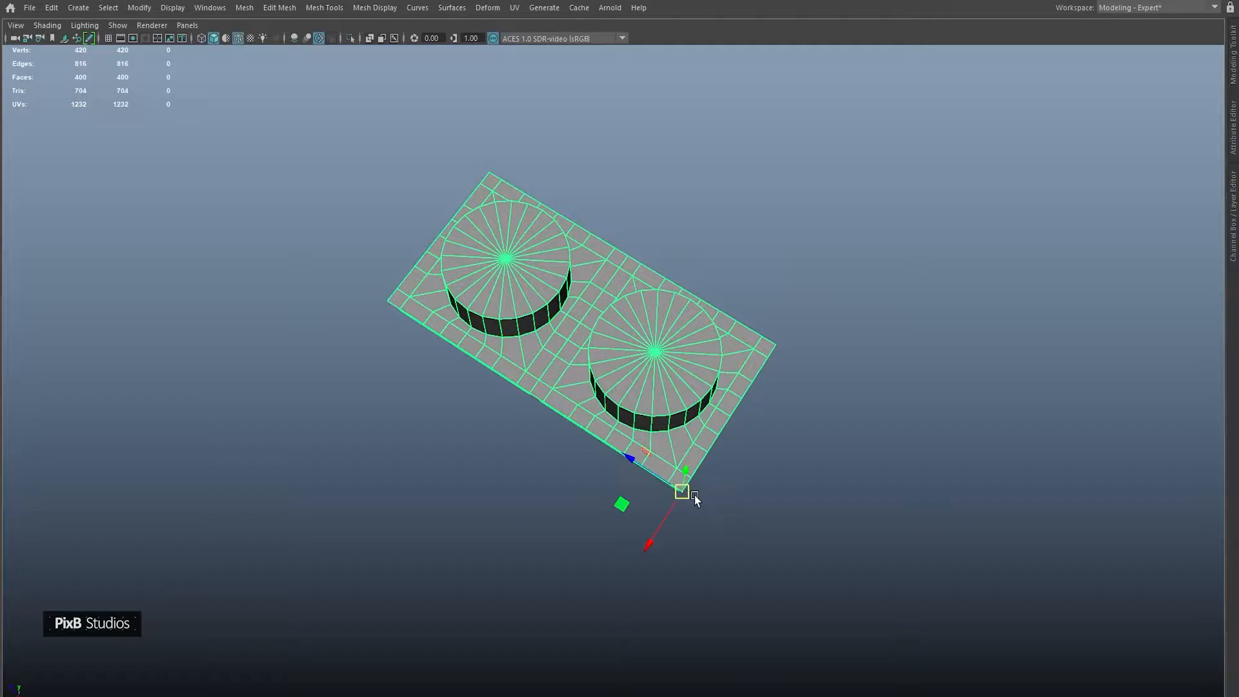
Duplicate the two-stud mesh, snap the copy against its long side and repeat the duplication twice to form a 2x4 layout.
{"action": "left_click_drag", "start_coordinate": [659, 519], "coordinate": [785, 306]}
{"action": "key", "text": "ctrl+z"}
{"action": "key", "text": "ctrl+d"}
{"action": "middle_click_drag", "start_coordinate": [805, 293], "coordinate": [726, 401], "text": "alt"}
{"action": "right_click_drag", "start_coordinate": [727, 402], "coordinate": [696, 311], "text": "alt"}
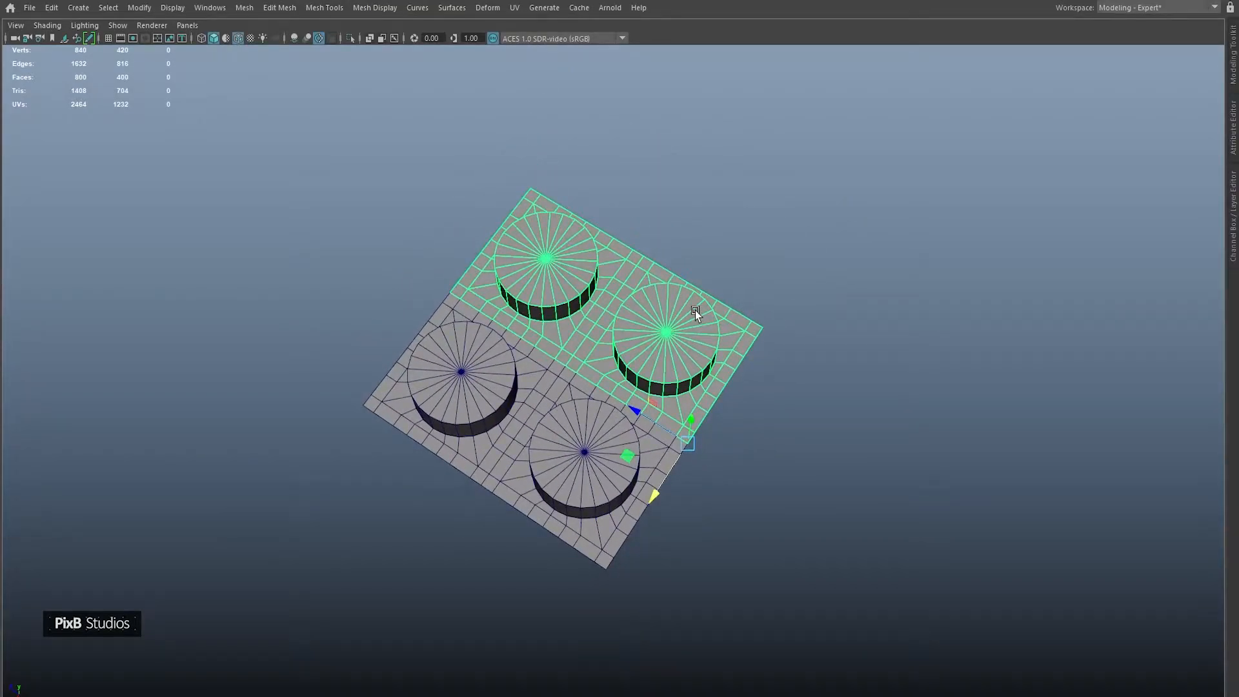
{"action": "key", "text": "shift+d"}
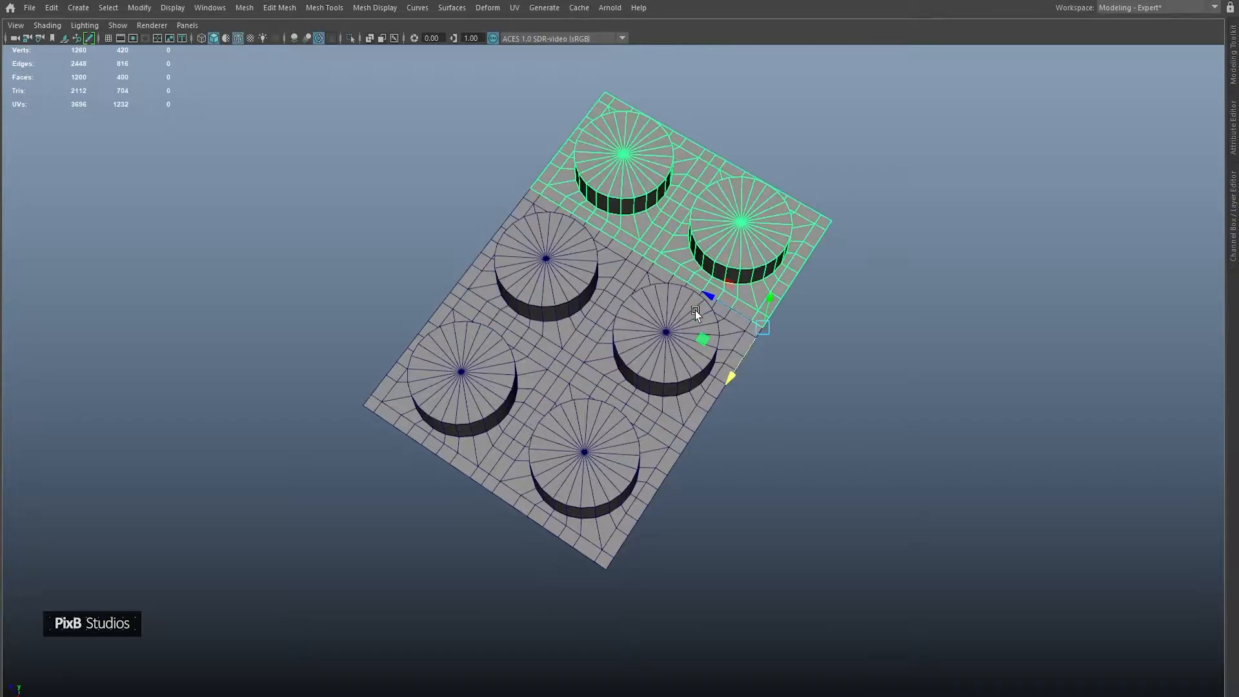
{"action": "key", "text": "shift+d"}
Select all four two-stud pieces and combine them into a single mesh.
{"action": "left_click_drag", "start_coordinate": [679, 319], "coordinate": [581, 277], "text": "alt"}
{"action": "left_click_drag", "start_coordinate": [398, 129], "coordinate": [841, 669]}
{"action": "right_click_drag", "start_coordinate": [788, 266], "coordinate": [772, 548], "text": "shift"}
Select all vertices of the 2x4 mesh and merge the overlapping ones.
{"action": "right_click_drag", "start_coordinate": [806, 292], "coordinate": [749, 290]}
{"action": "left_click_drag", "start_coordinate": [951, 692], "coordinate": [951, 692]}
{"action": "left_click_drag", "start_coordinate": [813, 601], "coordinate": [752, 346], "text": "alt"}
{"action": "right_click_drag", "start_coordinate": [655, 293], "coordinate": [704, 203], "text": "shift"}
Scale the edges along the underside's long centre gap together to close it, and merge all vertices.
{"action": "left_click_drag", "start_coordinate": [714, 284], "coordinate": [738, 299], "text": "alt"}
{"action": "right_click_drag", "start_coordinate": [640, 336], "coordinate": [636, 278]}
{"action": "left_click_drag", "start_coordinate": [556, 184], "coordinate": [494, 161], "text": "alt"}
{"action": "middle_click_drag", "start_coordinate": [494, 161], "coordinate": [602, 235], "text": "alt"}
{"action": "right_click_drag", "start_coordinate": [601, 235], "coordinate": [626, 328], "text": "alt"}
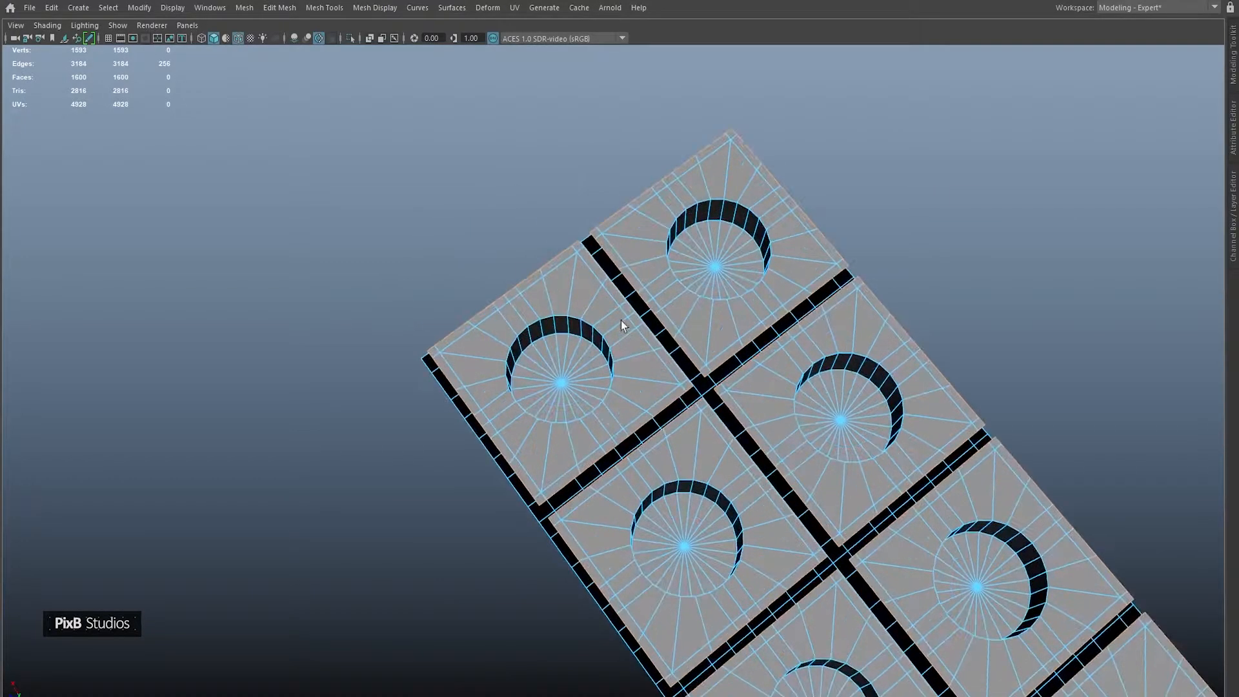
{"action": "left_click", "coordinate": [581, 244]}
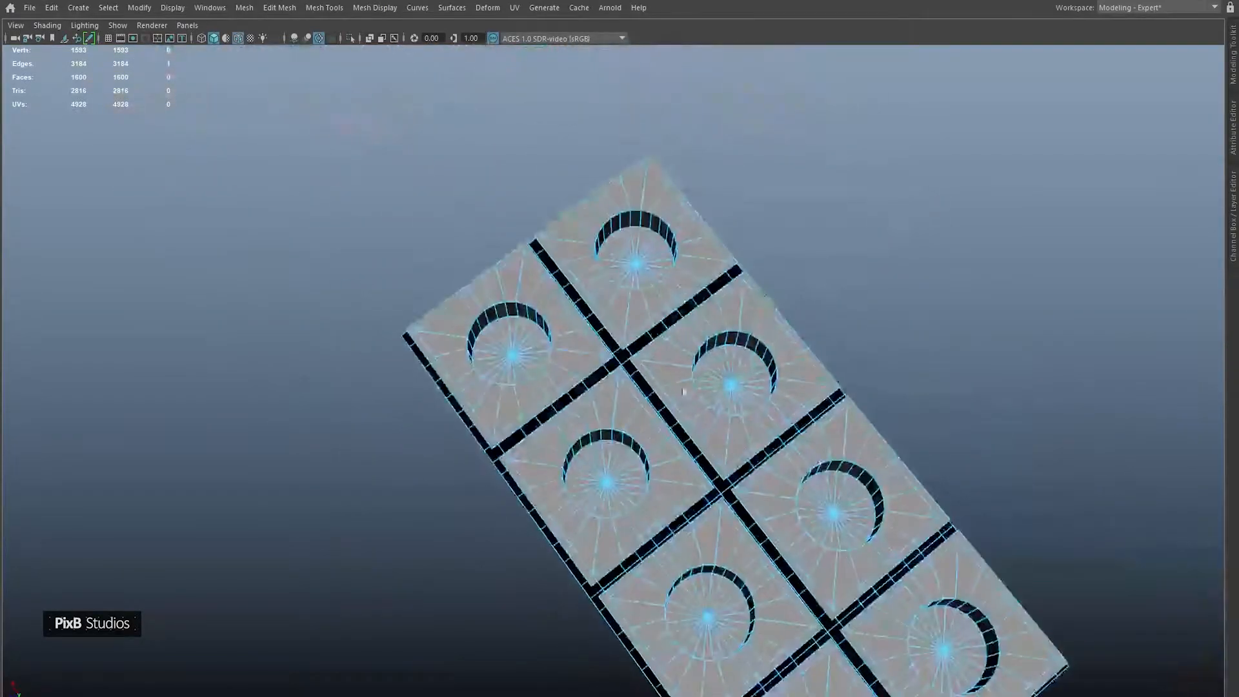
{"action": "scroll", "coordinate": [615, 324], "scroll_direction": "up", "scroll_amount": 5}
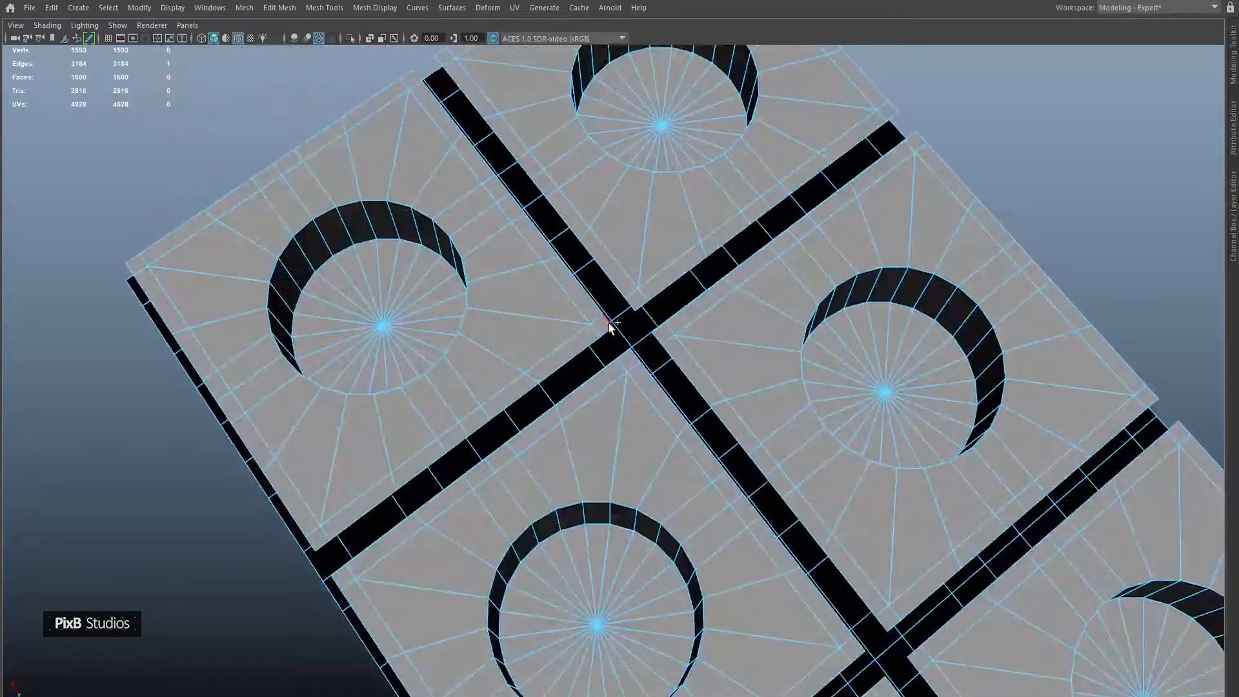
{"action": "middle_click_drag", "start_coordinate": [686, 428], "coordinate": [597, 335], "text": "alt"}
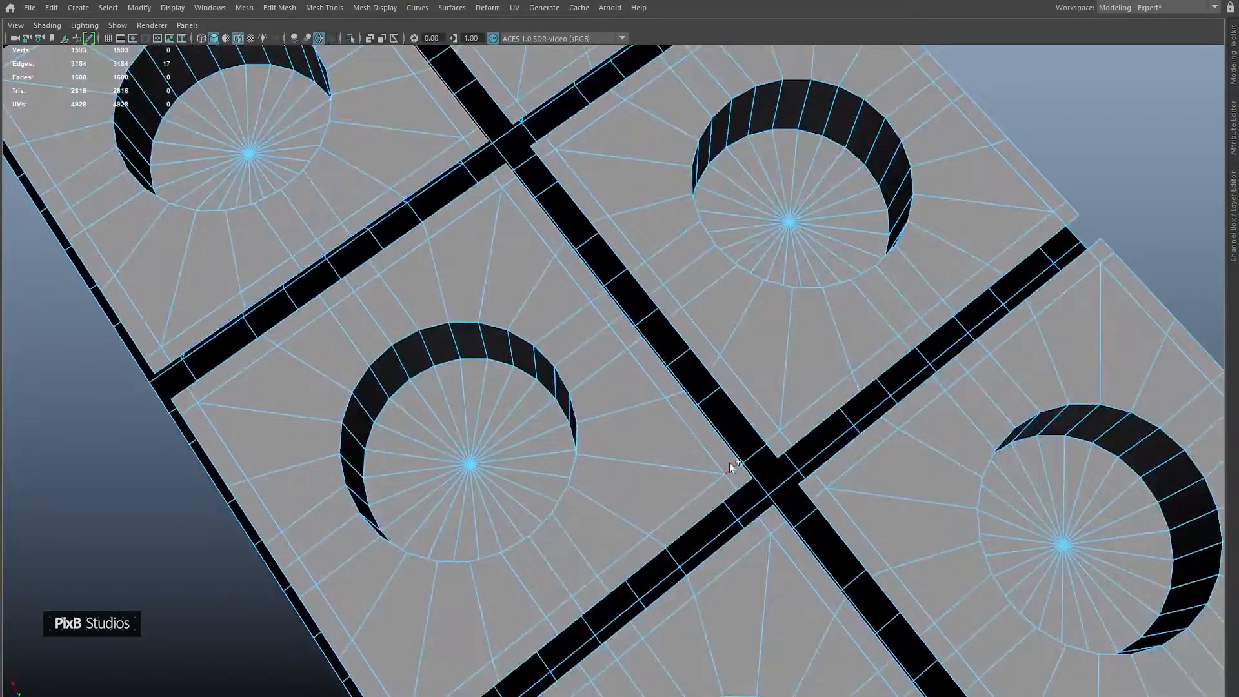
{"action": "left_click", "coordinate": [731, 465], "text": "shift"}
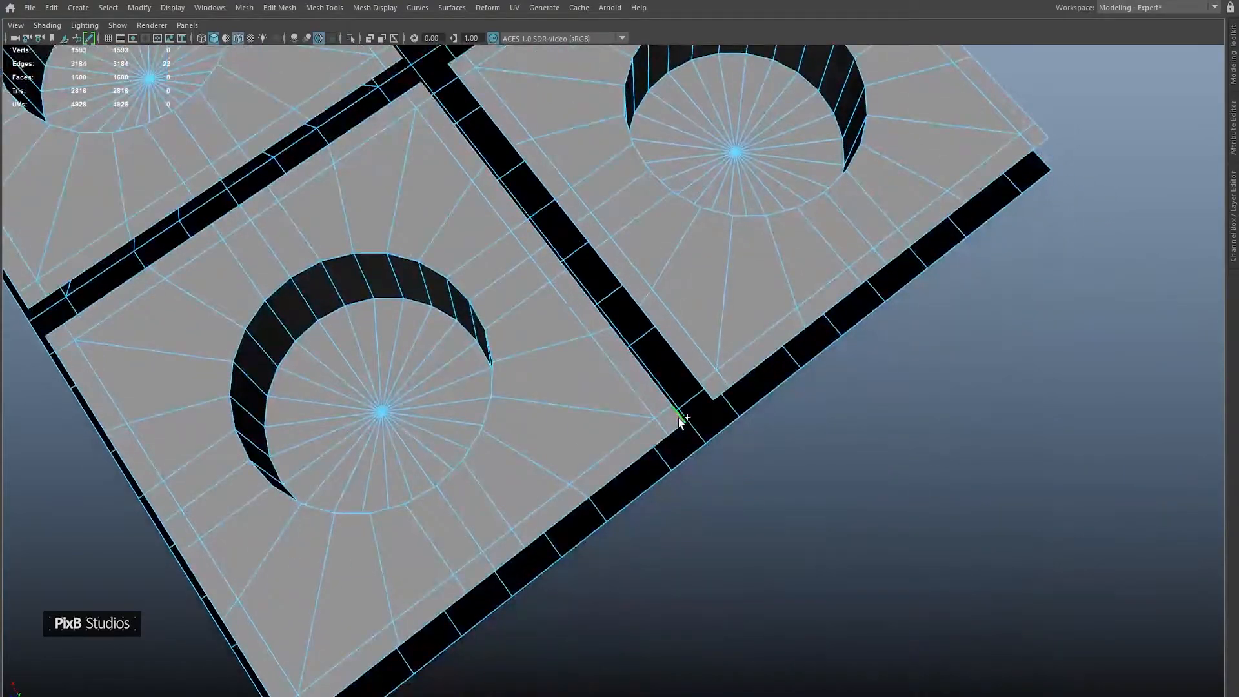
{"action": "left_click", "coordinate": [704, 389], "text": "shift"}
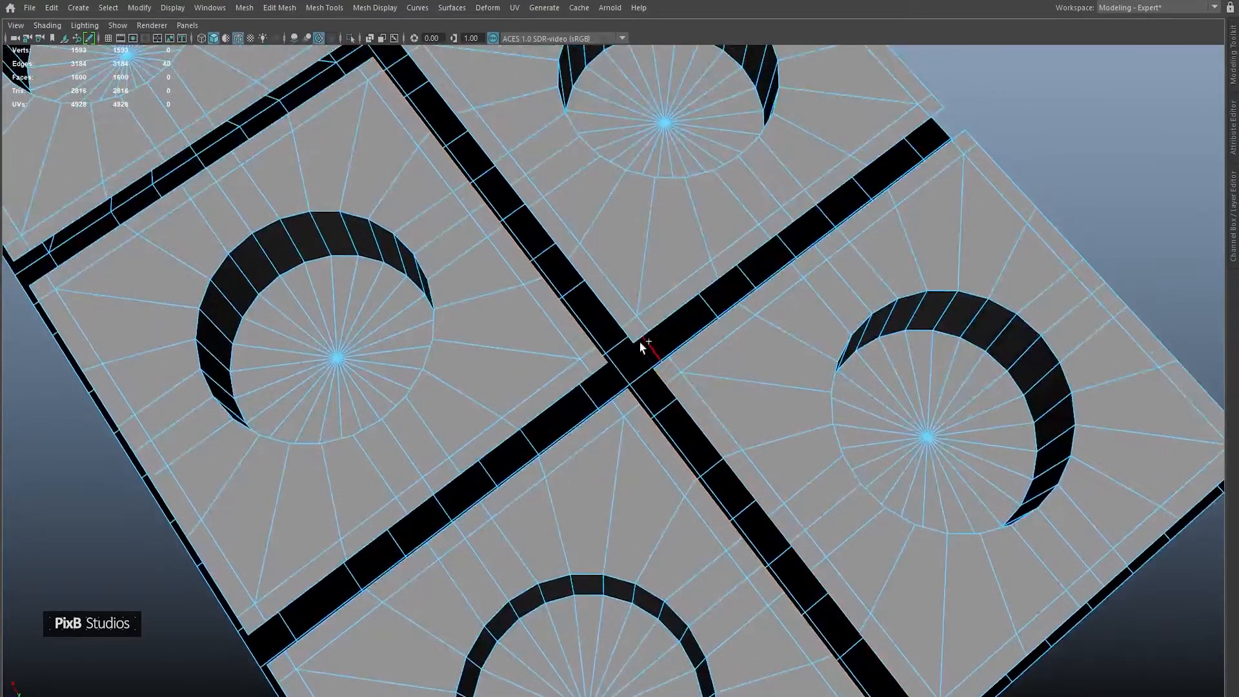
{"action": "left_click", "coordinate": [641, 344], "text": "shift"}
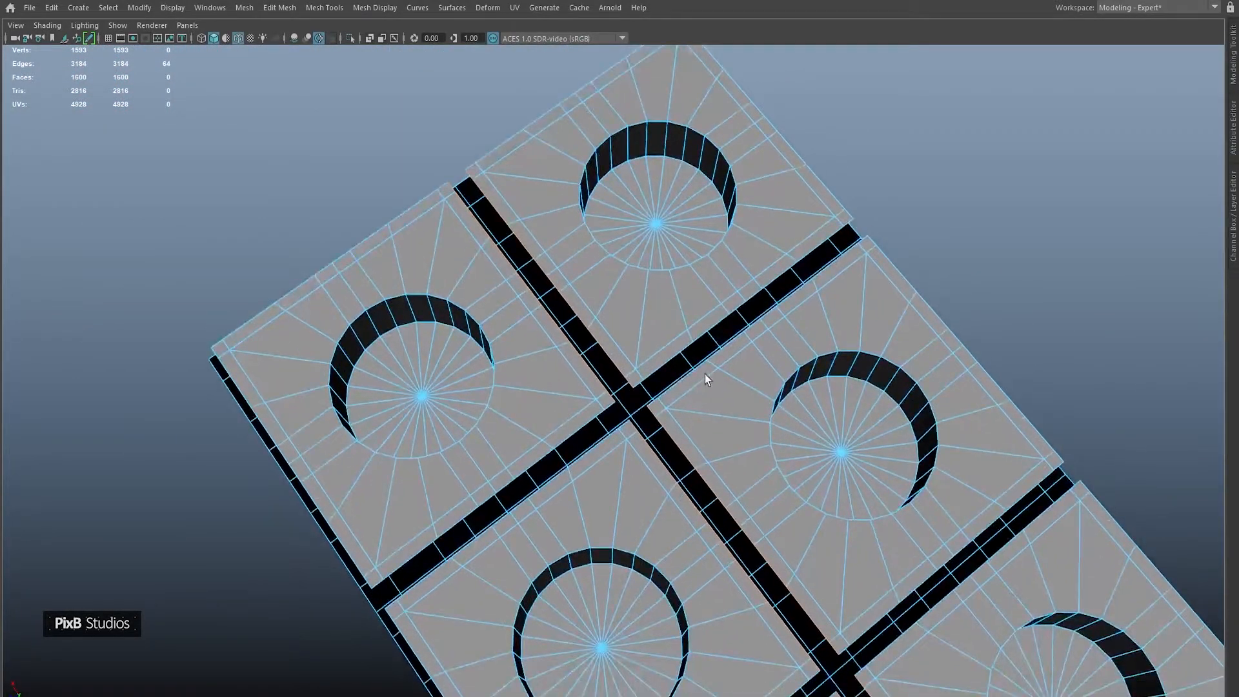
{"action": "key", "text": "w"}
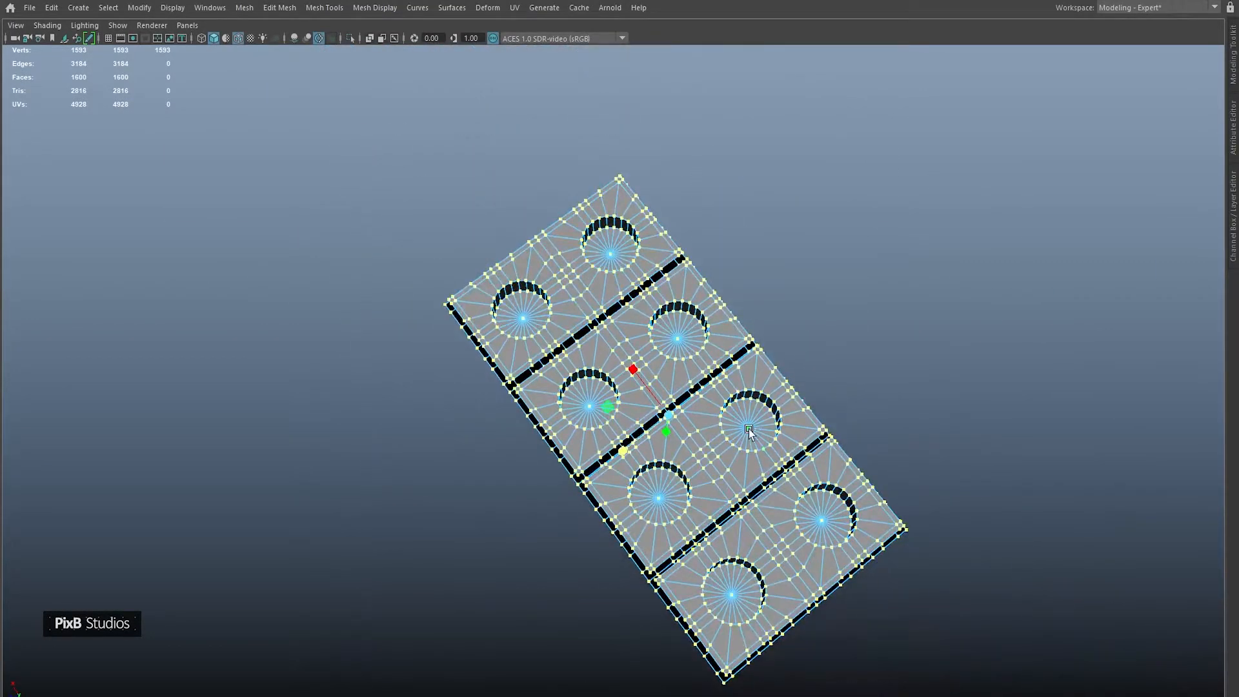
{"action": "right_click_drag", "start_coordinate": [749, 429], "coordinate": [726, 301], "text": "shift"}
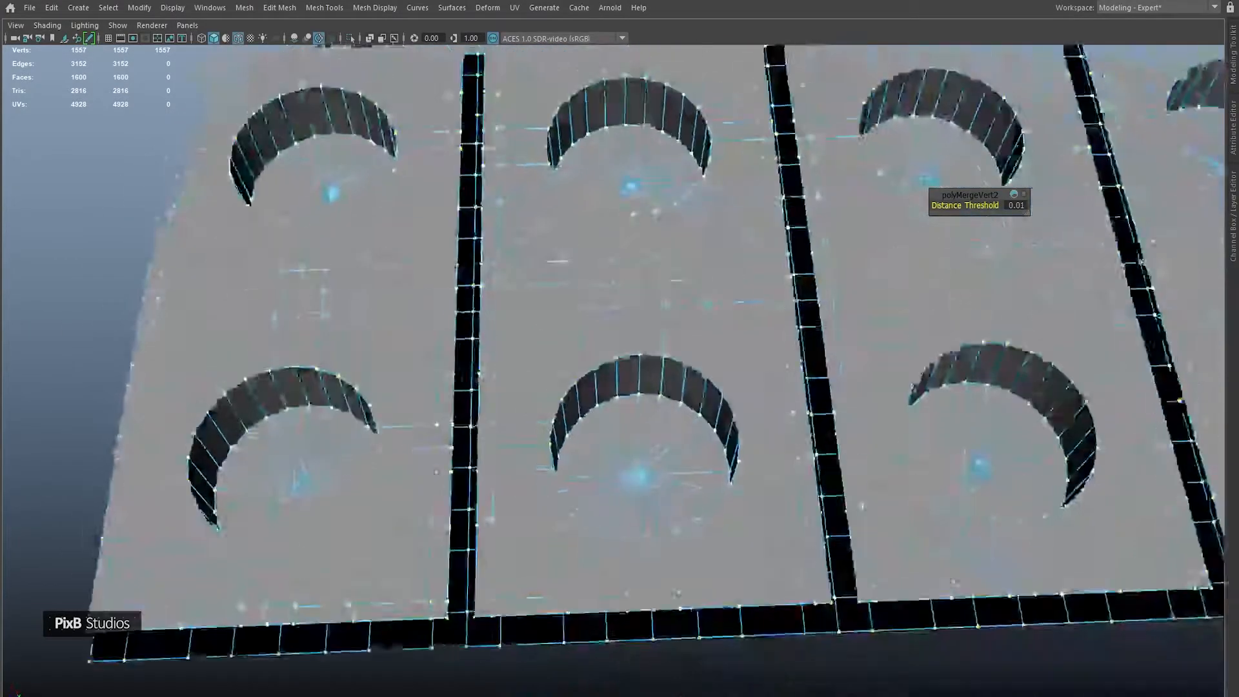
Select the edges on both sides of the first cross gap on the underside and scale them together to close it.
{"action": "right_click_drag", "start_coordinate": [649, 327], "coordinate": [649, 365]}
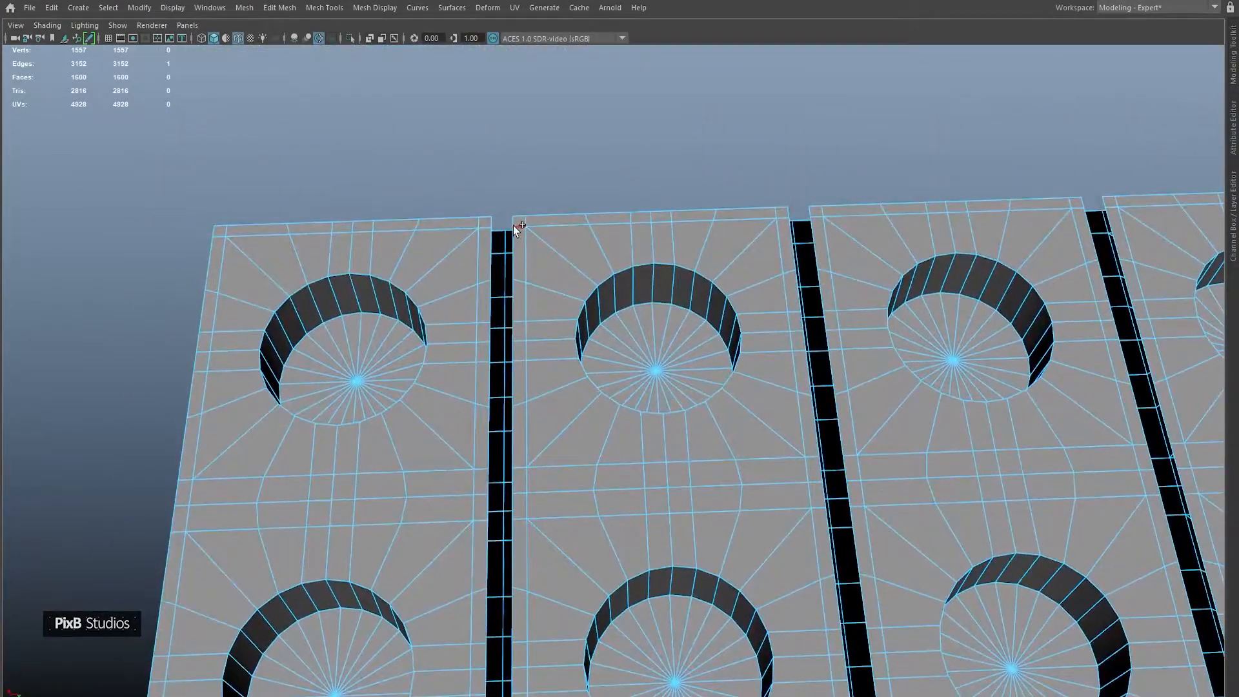
{"action": "double_click", "coordinate": [514, 218]}
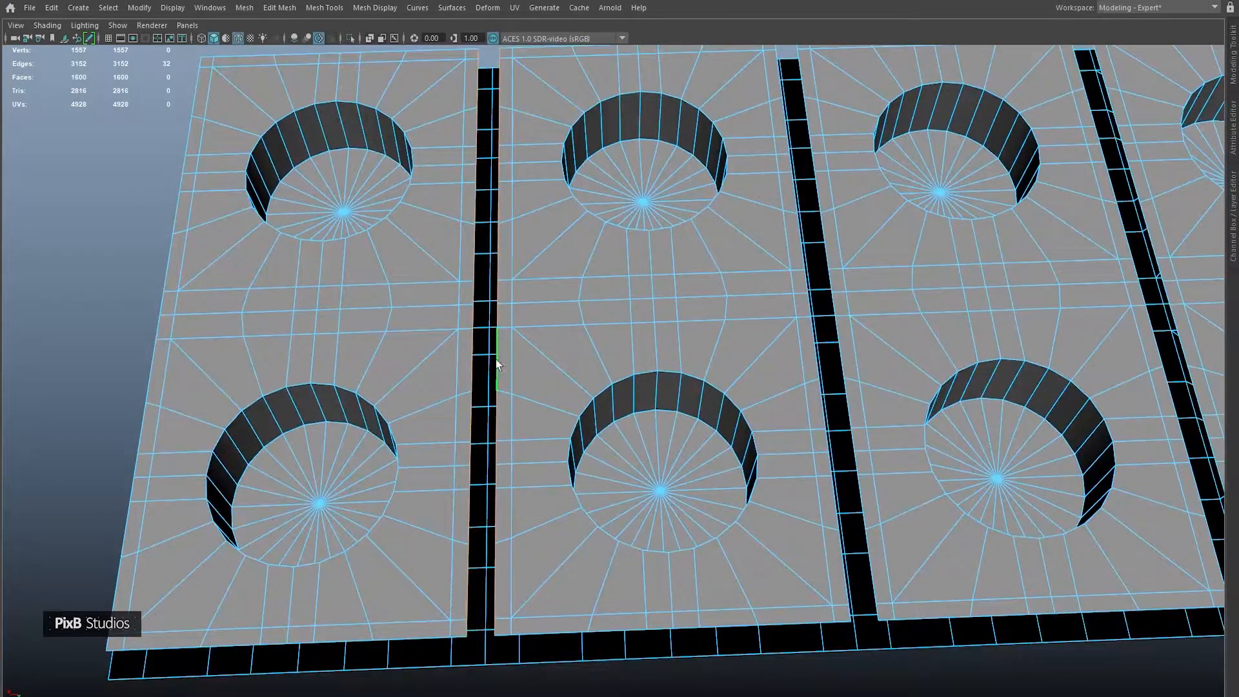
{"action": "key", "text": "r"}
{"action": "left_click_drag", "start_coordinate": [447, 304], "coordinate": [498, 306]}
Close the middle cross gap on the underside by scaling its facing edges together.
{"action": "middle_click_drag", "start_coordinate": [732, 315], "coordinate": [611, 325], "text": "alt"}
{"action": "scroll", "coordinate": [612, 326], "scroll_direction": "down", "scroll_amount": 2}
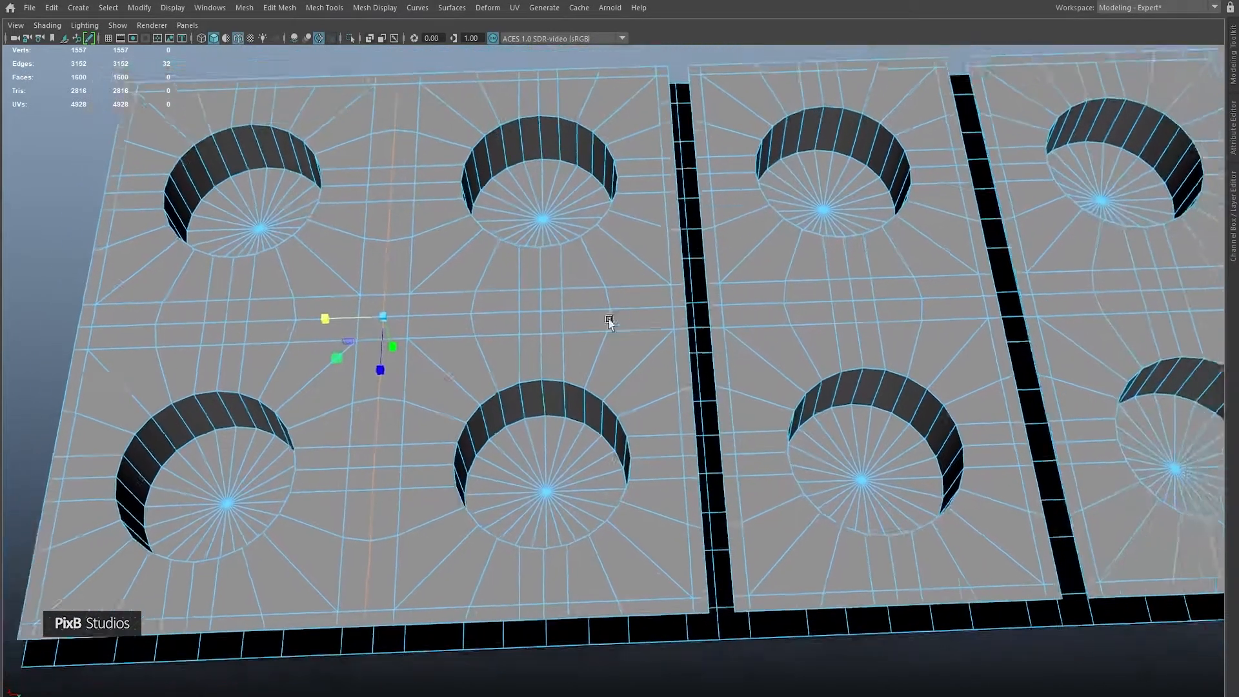
{"action": "left_click", "coordinate": [671, 95]}
{"action": "double_click", "coordinate": [705, 588], "text": "shift"}
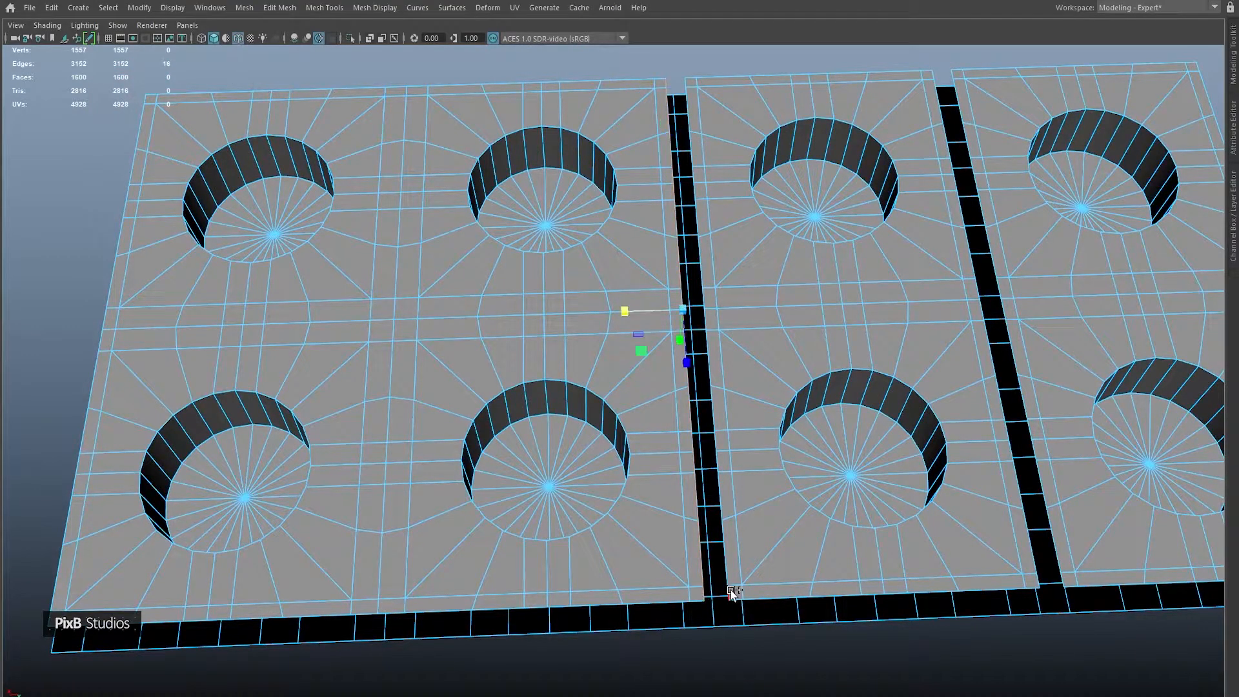
{"action": "double_click", "coordinate": [682, 83], "text": "shift"}
{"action": "left_click_drag", "start_coordinate": [645, 313], "coordinate": [789, 303]}
Close the last remaining cross gap on the underside by scaling its facing edges together.
{"action": "middle_click_drag", "start_coordinate": [912, 281], "coordinate": [735, 312], "text": "alt"}
{"action": "left_click", "coordinate": [776, 87]}
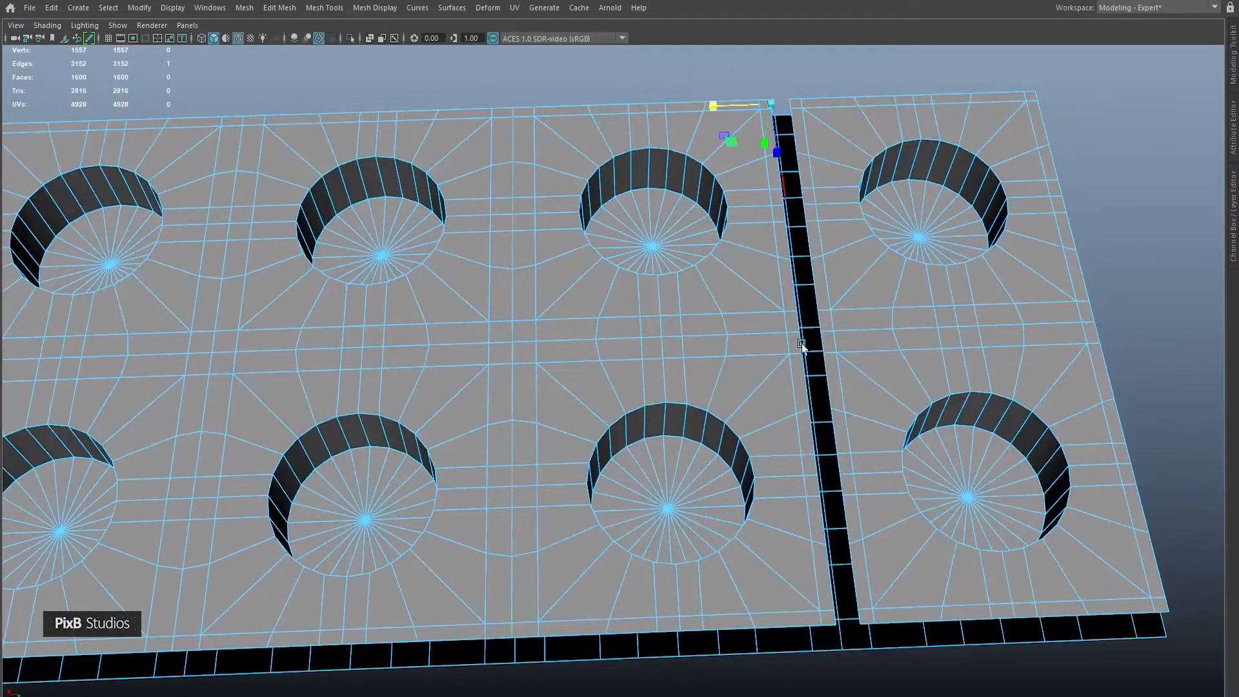
{"action": "left_click", "coordinate": [836, 614], "text": "shift"}
{"action": "double_click", "coordinate": [839, 615], "text": "shift"}
{"action": "double_click", "coordinate": [788, 100], "text": "shift"}
{"action": "left_click_drag", "start_coordinate": [752, 334], "coordinate": [807, 331]}
Select all vertices of the 2x4 mesh, merge those along the closed cross seams and return to object mode.
{"action": "right_click_drag", "start_coordinate": [678, 327], "coordinate": [678, 363]}
{"action": "right_click_drag", "start_coordinate": [959, 195], "coordinate": [960, 195]}
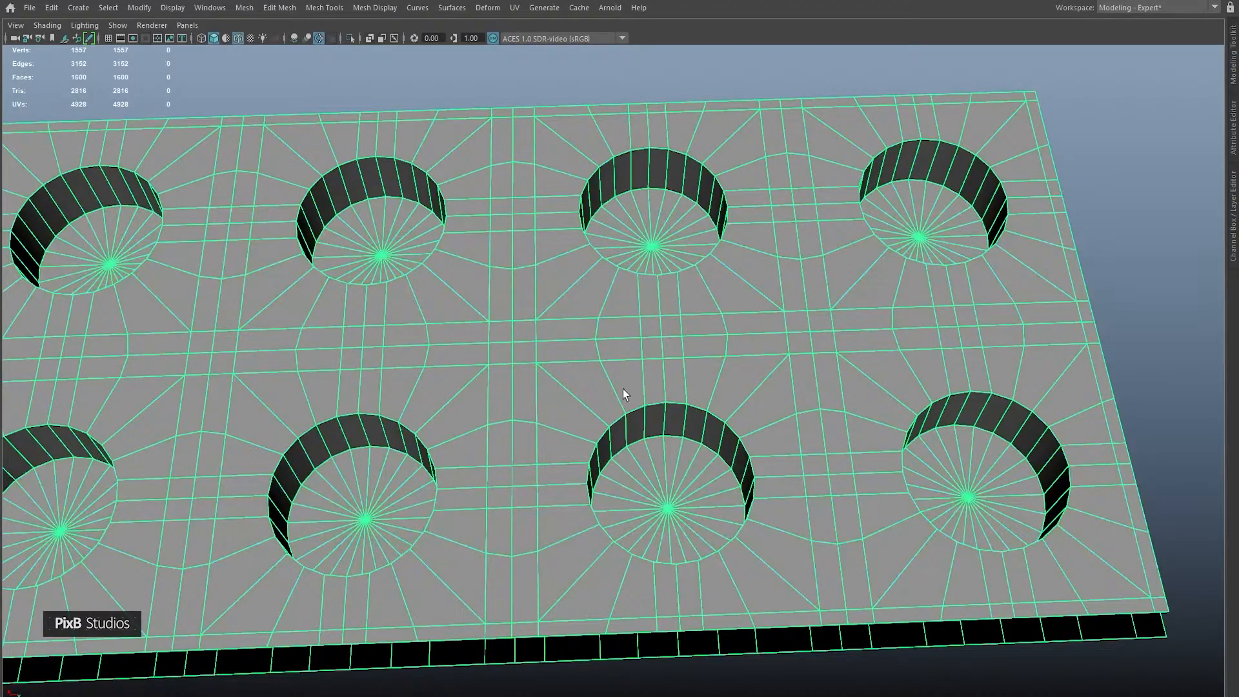
{"action": "middle_click_drag", "start_coordinate": [618, 388], "coordinate": [692, 403], "text": "alt"}
{"action": "right_click_drag", "start_coordinate": [705, 355], "coordinate": [285, 213], "text": "ctrl"}
{"action": "left_click_drag", "start_coordinate": [256, 188], "coordinate": [868, 519]}
{"action": "right_click_drag", "start_coordinate": [609, 328], "coordinate": [652, 177], "text": "shift"}
{"action": "right_click_drag", "start_coordinate": [618, 357], "coordinate": [834, 203]}
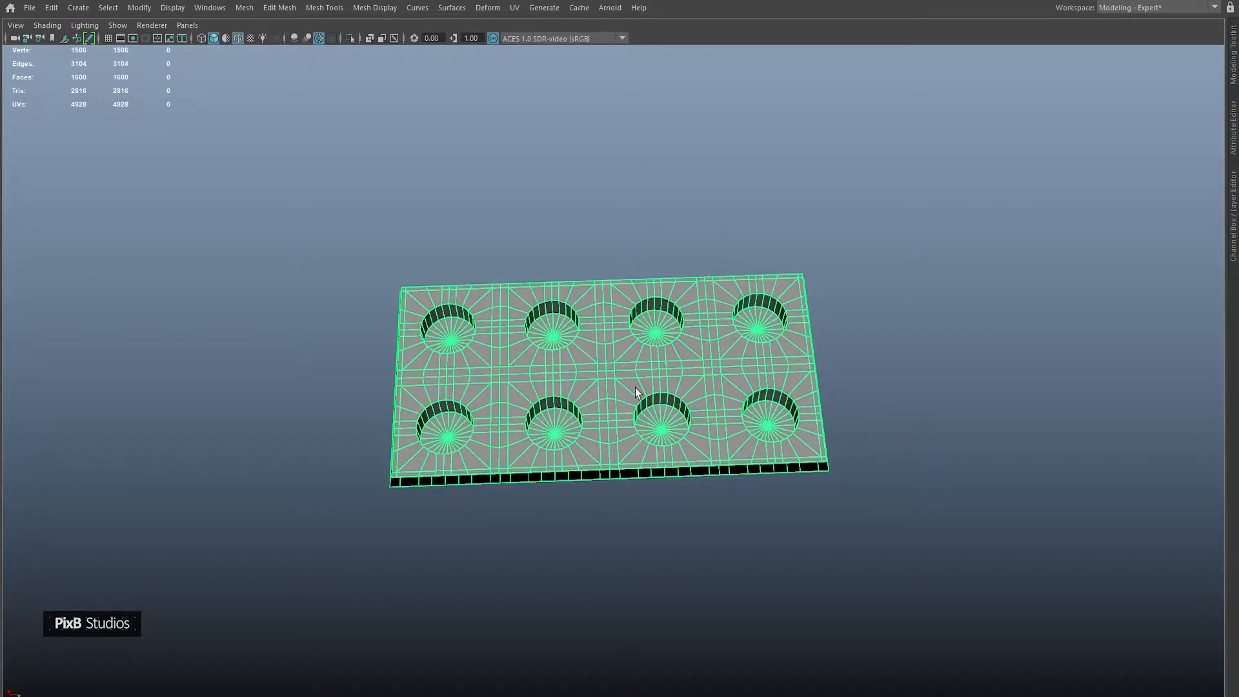
Duplicate the circular faces at the bottom of one stud recess as a separate disc.
{"action": "left_click_drag", "start_coordinate": [676, 335], "coordinate": [563, 345], "text": "alt"}
{"action": "right_click_drag", "start_coordinate": [563, 345], "coordinate": [699, 435], "text": "alt"}
{"action": "left_click_drag", "start_coordinate": [698, 446], "coordinate": [556, 343], "text": "alt"}
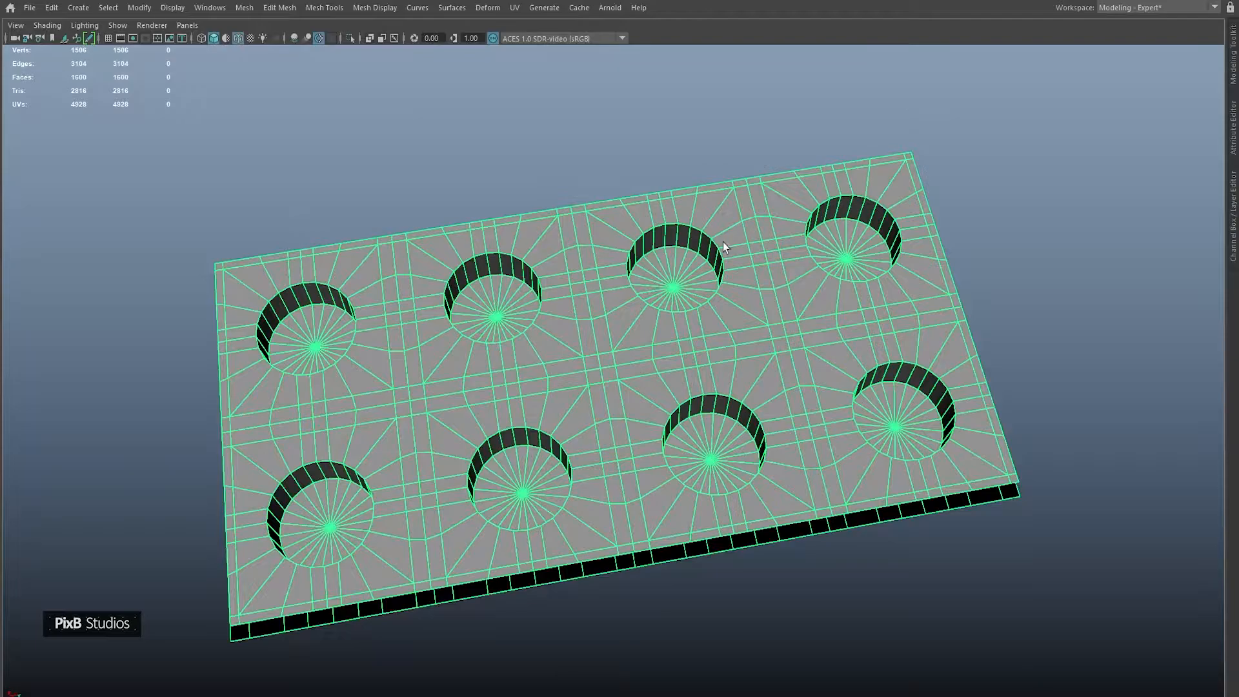
{"action": "left_click_drag", "start_coordinate": [723, 241], "coordinate": [706, 252], "text": "alt"}
{"action": "left_click_drag", "start_coordinate": [616, 219], "coordinate": [581, 169], "text": "alt"}
{"action": "left_click", "coordinate": [579, 166]}
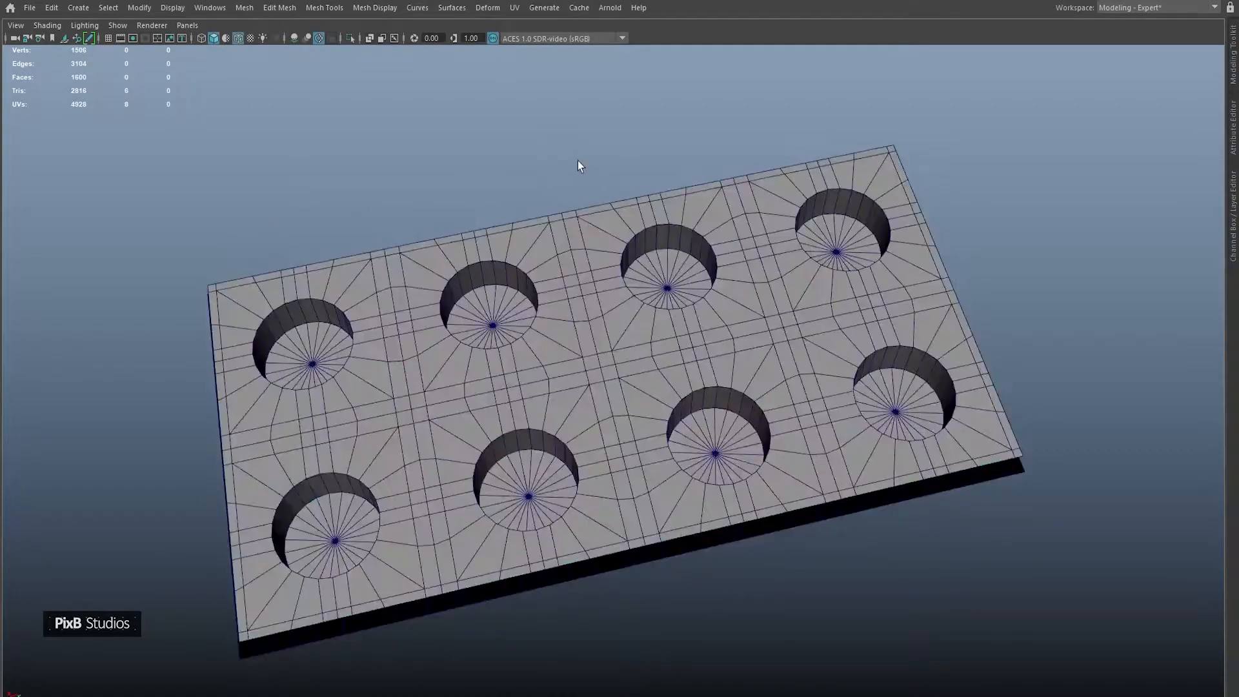
{"action": "left_click", "coordinate": [552, 285]}
{"action": "key", "text": "F9"}
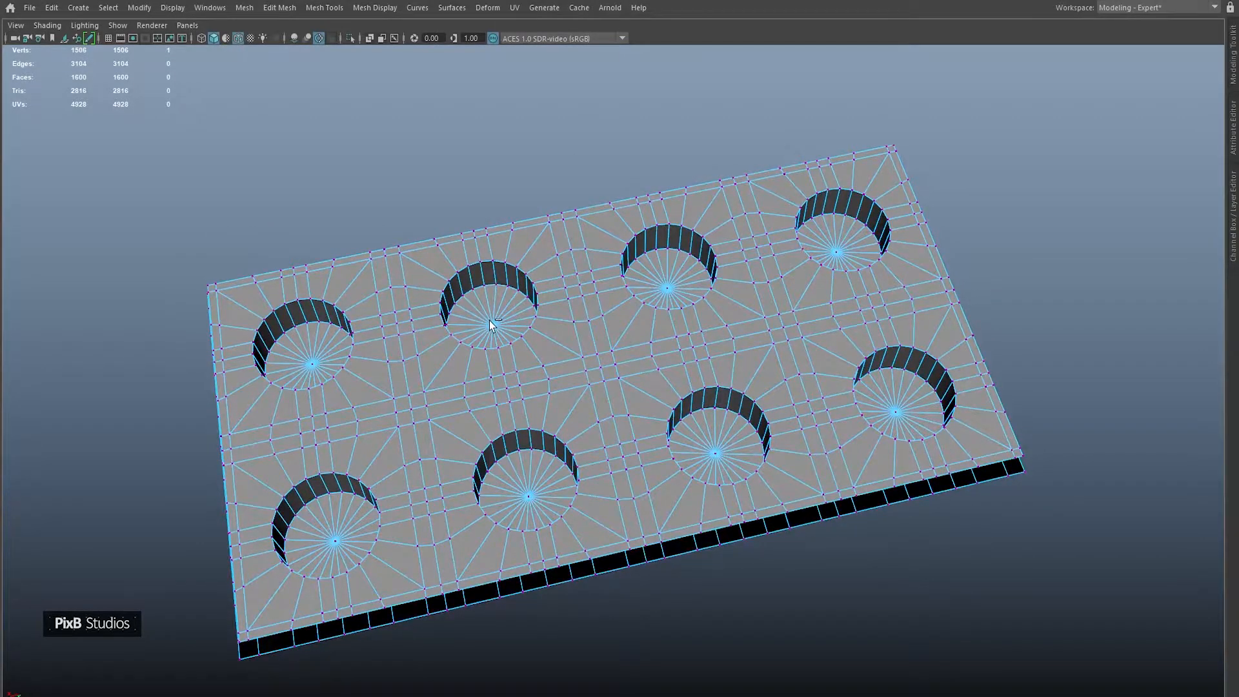
{"action": "right_click_drag", "start_coordinate": [491, 322], "coordinate": [494, 561], "text": "shift"}
{"action": "right_click_drag", "start_coordinate": [493, 444], "coordinate": [555, 308]}
{"action": "left_click", "coordinate": [712, 412], "text": "shift"}
{"action": "key", "text": "w"}
{"action": "right_click_drag", "start_coordinate": [514, 131], "coordinate": [505, 241]}
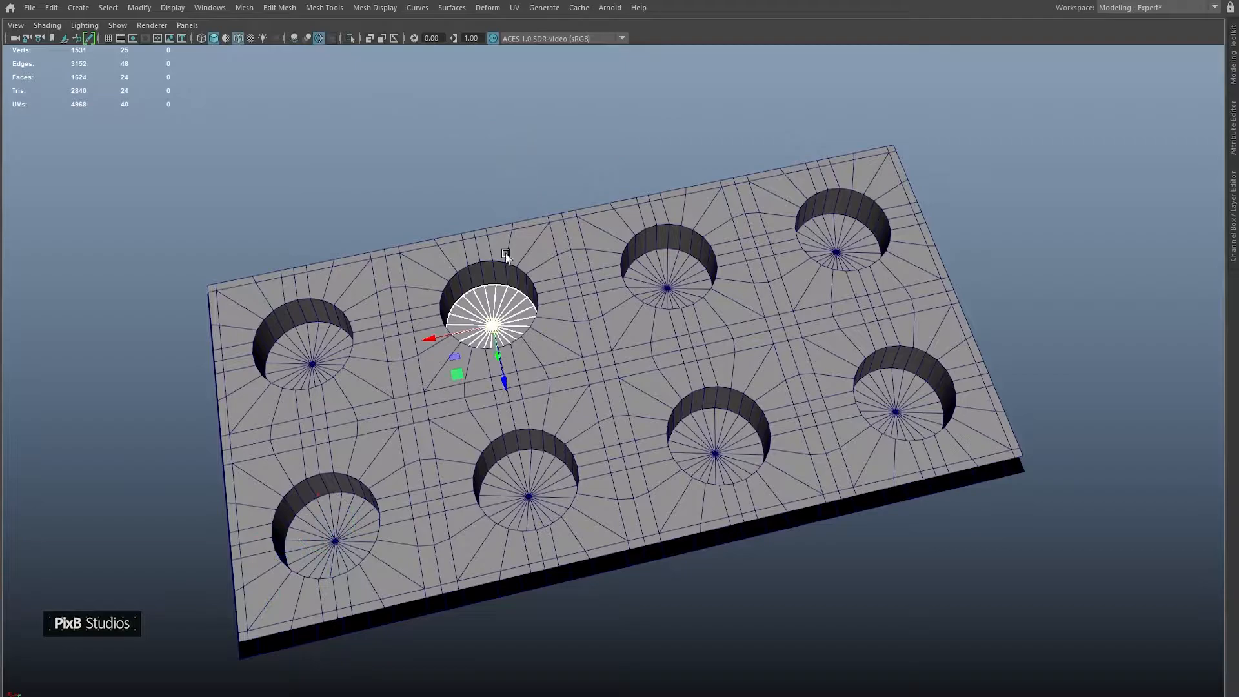
Enlarge the disc in the space between four stud recesses and place a duplicate of it in the neighbouring space.
{"action": "left_click_drag", "start_coordinate": [489, 326], "coordinate": [603, 368]}
{"action": "left_click_drag", "start_coordinate": [555, 352], "coordinate": [606, 317], "text": "alt"}
{"action": "right_click_drag", "start_coordinate": [607, 317], "coordinate": [744, 408], "text": "alt"}
{"action": "left_click_drag", "start_coordinate": [745, 408], "coordinate": [668, 369], "text": "alt"}
{"action": "key", "text": "r"}
{"action": "left_click_drag", "start_coordinate": [594, 341], "coordinate": [394, 391]}
{"action": "key", "text": "ctrl+d"}
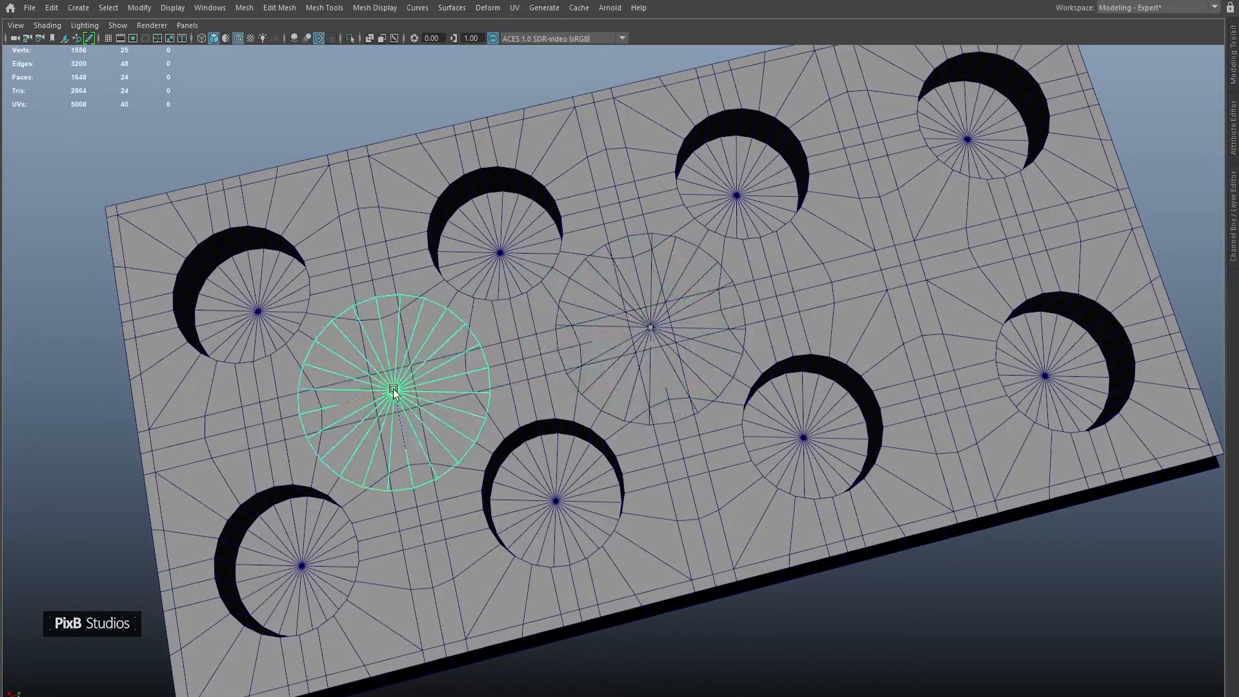
Combine the two discs and extrude them upward into cylinders.
{"action": "left_click", "coordinate": [614, 242], "text": "shift"}
{"action": "right_click_drag", "start_coordinate": [614, 241], "coordinate": [571, 522], "text": "shift"}
{"action": "left_click_drag", "start_coordinate": [607, 447], "coordinate": [635, 382], "text": "alt"}
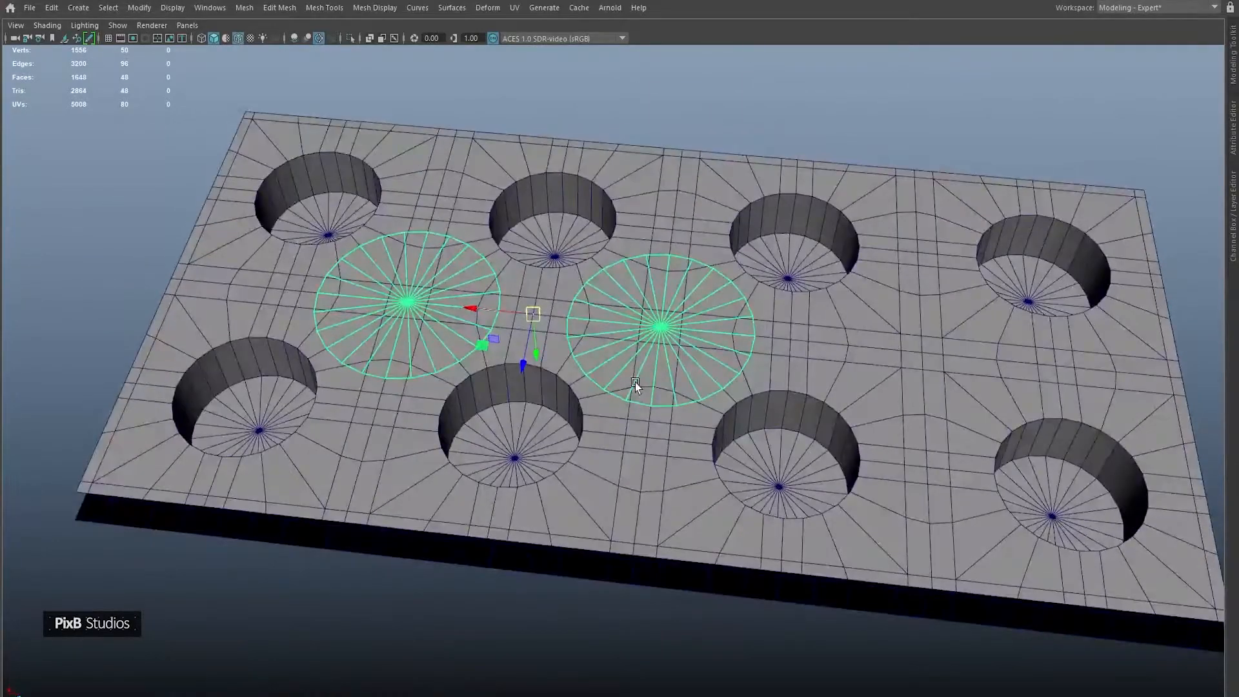
{"action": "key", "text": "ctrl+e"}
{"action": "key", "text": "w"}
{"action": "left_click_drag", "start_coordinate": [533, 348], "coordinate": [528, 266]}
{"action": "key", "text": "F8"}
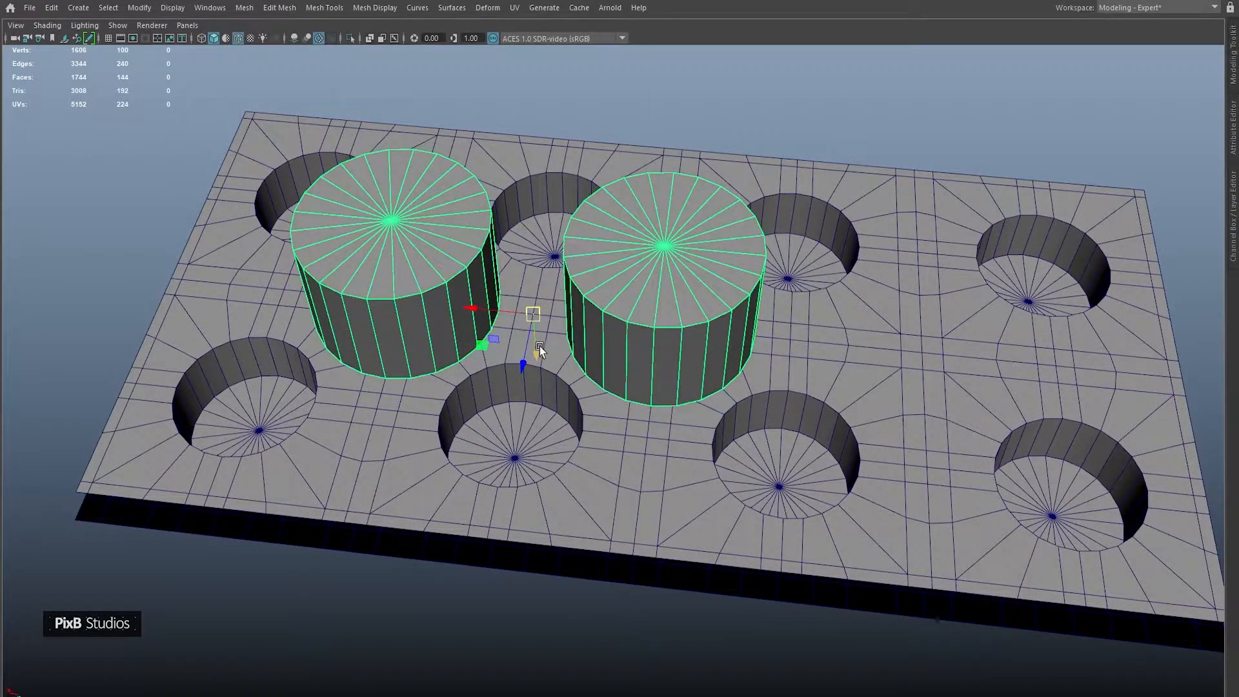
Cut two round holes into the brick's underside by running a Boolean with the cylinders.
{"action": "left_click_drag", "start_coordinate": [535, 350], "coordinate": [533, 316], "text": "alt"}
{"action": "left_click", "coordinate": [626, 410]}
{"action": "left_click", "coordinate": [647, 281], "text": "shift"}
{"action": "right_click_drag", "start_coordinate": [648, 285], "coordinate": [759, 651], "text": "shift"}
{"action": "left_click_drag", "start_coordinate": [594, 303], "coordinate": [1007, 49], "text": "alt"}
{"action": "left_click", "coordinate": [649, 332]}
{"action": "key", "text": "ctrl+a"}
Delete the brick's faces on one side of each centre line so that only one quarter remains.
{"action": "left_click_drag", "start_coordinate": [840, 141], "coordinate": [672, 221], "text": "alt"}
{"action": "key", "text": "space"}
{"action": "middle_click_drag", "start_coordinate": [641, 313], "coordinate": [827, 179], "text": "alt"}
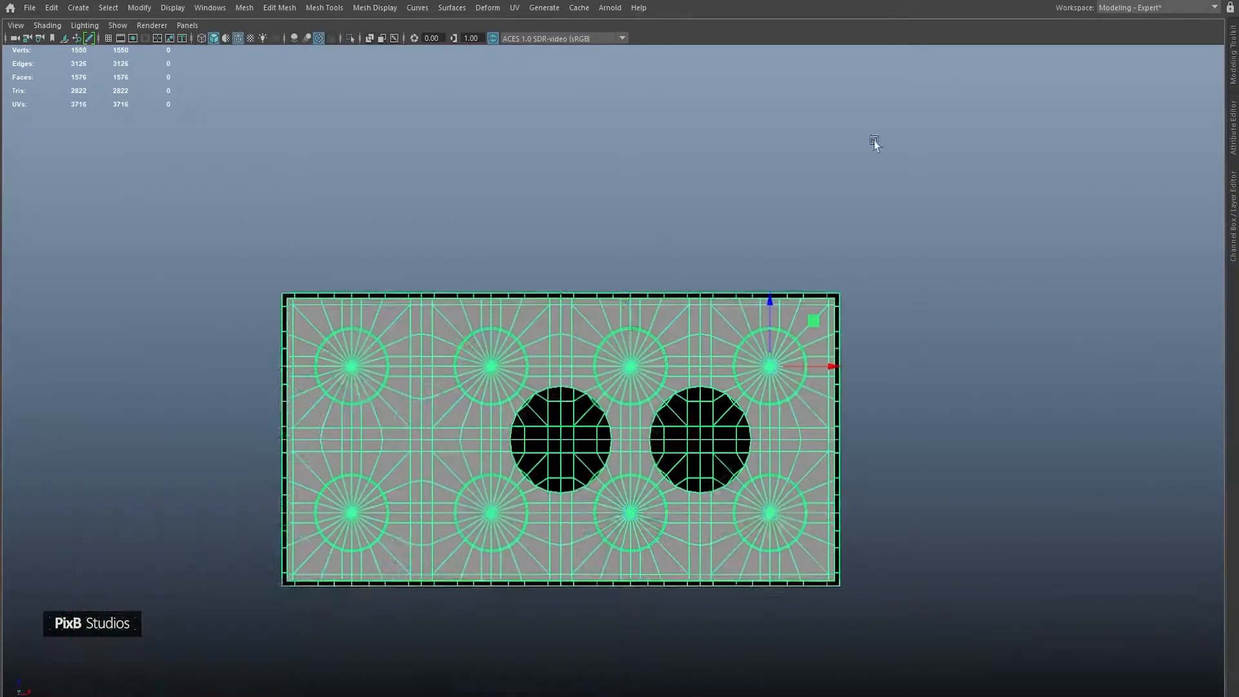
{"action": "key", "text": "F11"}
{"action": "left_click_drag", "start_coordinate": [580, 186], "coordinate": [203, 678]}
{"action": "key", "text": "Delete"}
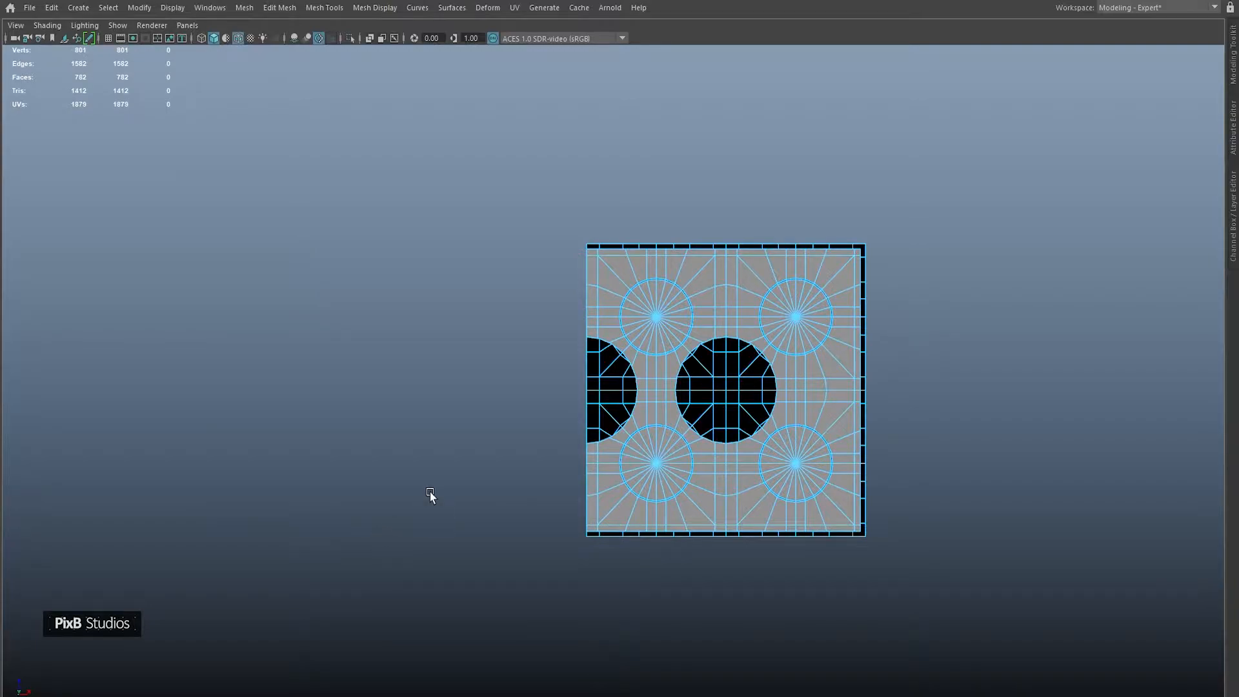
{"action": "middle_click_drag", "start_coordinate": [539, 362], "coordinate": [497, 400], "text": "alt"}
{"action": "left_click_drag", "start_coordinate": [366, 195], "coordinate": [947, 420]}
{"action": "key", "text": "Delete"}
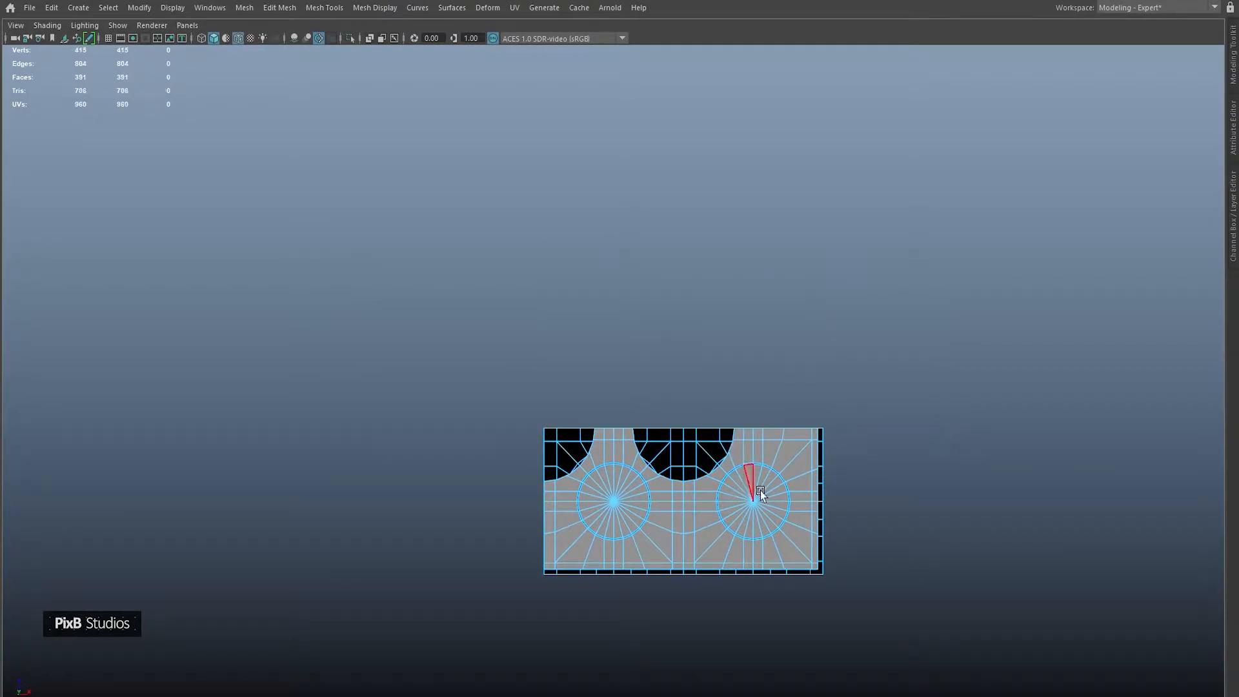
Merge stray vertices left by the Boolean along the rim of the half hole between the two stud recesses.
{"action": "middle_click_drag", "start_coordinate": [713, 456], "coordinate": [697, 436], "text": "alt"}
{"action": "key", "text": "space"}
{"action": "left_click_drag", "start_coordinate": [548, 468], "coordinate": [616, 336]}
{"action": "middle_click_drag", "start_coordinate": [616, 263], "coordinate": [668, 230], "text": "alt"}
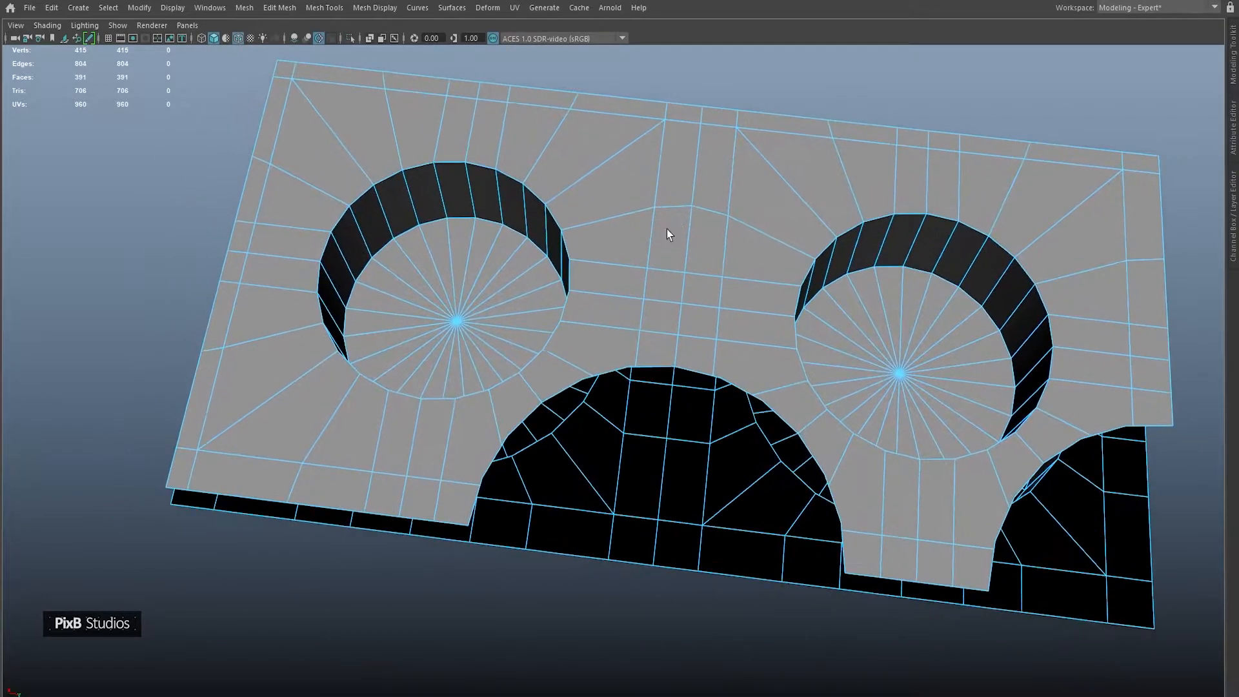
{"action": "left_click_drag", "start_coordinate": [550, 226], "coordinate": [640, 234], "text": "alt"}
{"action": "middle_click_drag", "start_coordinate": [546, 227], "coordinate": [535, 187], "text": "alt"}
{"action": "right_click_drag", "start_coordinate": [536, 188], "coordinate": [598, 252], "text": "alt"}
{"action": "middle_click_drag", "start_coordinate": [597, 252], "coordinate": [598, 210], "text": "alt"}
{"action": "right_click_drag", "start_coordinate": [597, 210], "coordinate": [510, 205]}
{"action": "right_click_drag", "start_coordinate": [497, 381], "coordinate": [548, 415], "text": "alt"}
{"action": "middle_click_drag", "start_coordinate": [548, 414], "coordinate": [548, 332], "text": "alt"}
{"action": "right_click_drag", "start_coordinate": [548, 331], "coordinate": [623, 348], "text": "alt"}
{"action": "left_click_drag", "start_coordinate": [649, 421], "coordinate": [622, 393]}
{"action": "middle_click_drag", "start_coordinate": [621, 391], "coordinate": [657, 514], "text": "alt"}
{"action": "mouse_move", "coordinate": [611, 434]}
{"action": "left_mouse_down", "text": "alt"}
{"action": "mouse_move", "coordinate": [625, 446]}
{"action": "mouse_move", "coordinate": [613, 415]}
{"action": "left_mouse_up", "text": "alt"}
Merge the next close-together rim vertices, continuing around the half hole to the strip beside the quarter hole.
{"action": "middle_click_drag", "start_coordinate": [598, 375], "coordinate": [626, 511], "text": "alt"}
{"action": "left_click_drag", "start_coordinate": [592, 417], "coordinate": [617, 433], "text": "alt"}
{"action": "middle_click_drag", "start_coordinate": [618, 385], "coordinate": [617, 414], "text": "alt"}
{"action": "left_click_drag", "start_coordinate": [636, 348], "coordinate": [645, 386]}
{"action": "middle_click_drag", "start_coordinate": [635, 346], "coordinate": [603, 472], "text": "alt"}
{"action": "left_click_drag", "start_coordinate": [624, 349], "coordinate": [619, 377]}
{"action": "middle_click_drag", "start_coordinate": [628, 343], "coordinate": [586, 444], "text": "alt"}
{"action": "left_click_drag", "start_coordinate": [568, 423], "coordinate": [710, 387], "text": "alt"}
{"action": "left_click_drag", "start_coordinate": [702, 300], "coordinate": [730, 301]}
{"action": "left_click_drag", "start_coordinate": [837, 373], "coordinate": [644, 343], "text": "alt"}
{"action": "left_click_drag", "start_coordinate": [644, 343], "coordinate": [689, 334], "text": "alt"}
{"action": "left_click_drag", "start_coordinate": [696, 481], "coordinate": [692, 443]}
{"action": "left_click_drag", "start_coordinate": [692, 443], "coordinate": [656, 434], "text": "alt"}
{"action": "scroll", "coordinate": [797, 373], "scroll_direction": "down", "scroll_amount": 3}
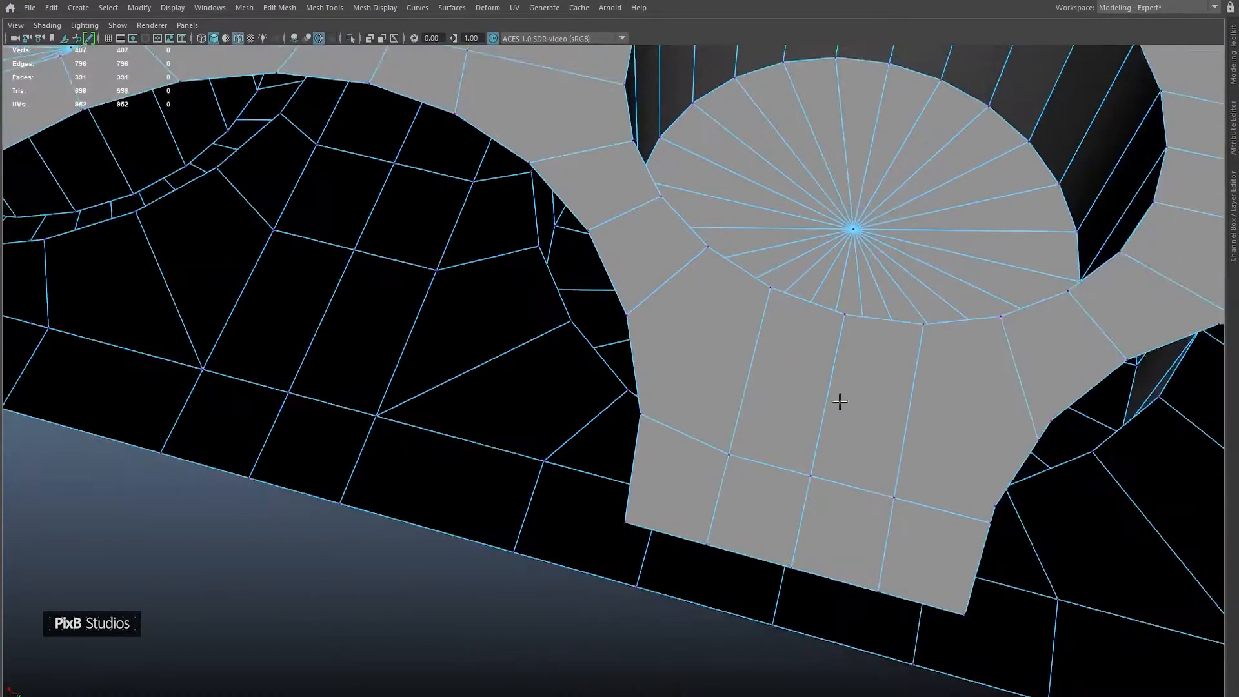
Merge the extra vertices on the strip between the half hole and the quarter hole, and turn on smooth preview.
{"action": "middle_click_drag", "start_coordinate": [796, 374], "coordinate": [633, 381], "text": "alt"}
{"action": "left_click_drag", "start_coordinate": [633, 381], "coordinate": [648, 449], "text": "alt"}
{"action": "left_click_drag", "start_coordinate": [729, 427], "coordinate": [667, 453], "text": "alt"}
{"action": "scroll", "coordinate": [646, 436], "scroll_direction": "up", "scroll_amount": 1}
{"action": "left_click_drag", "start_coordinate": [807, 461], "coordinate": [769, 463], "text": "alt"}
{"action": "middle_click_drag", "start_coordinate": [769, 463], "coordinate": [682, 394], "text": "alt"}
{"action": "left_click_drag", "start_coordinate": [682, 430], "coordinate": [658, 411]}
{"action": "middle_click_drag", "start_coordinate": [719, 440], "coordinate": [672, 397], "text": "alt"}
{"action": "left_click_drag", "start_coordinate": [691, 441], "coordinate": [678, 429]}
{"action": "middle_click_drag", "start_coordinate": [711, 440], "coordinate": [733, 503], "text": "alt"}
{"action": "scroll", "coordinate": [708, 423], "scroll_direction": "down", "scroll_amount": 3}
{"action": "right_click_drag", "start_coordinate": [725, 385], "coordinate": [786, 336]}
{"action": "key", "text": "3"}
{"action": "scroll", "coordinate": [786, 336], "scroll_direction": "down", "scroll_amount": 4}
Merge the leftover vertex pairs on the half hole's rim using Merge Vertices with a 0.01 distance threshold.
{"action": "right_click_drag", "start_coordinate": [391, 244], "coordinate": [388, 243]}
{"action": "right_click_drag", "start_coordinate": [451, 303], "coordinate": [668, 479], "text": "alt"}
{"action": "left_click_drag", "start_coordinate": [486, 342], "coordinate": [538, 380]}
{"action": "right_click_drag", "start_coordinate": [539, 379], "coordinate": [451, 258], "text": "shift"}
{"action": "scroll", "coordinate": [620, 504], "scroll_direction": "down", "scroll_amount": 2}
{"action": "middle_click_drag", "start_coordinate": [652, 574], "coordinate": [601, 497], "text": "alt"}
{"action": "middle_click_drag", "start_coordinate": [528, 338], "coordinate": [624, 489], "text": "alt"}
{"action": "left_click_drag", "start_coordinate": [522, 341], "coordinate": [567, 368]}
{"action": "right_click_drag", "start_coordinate": [568, 370], "coordinate": [470, 276], "text": "shift"}
{"action": "right_click_drag", "start_coordinate": [538, 395], "coordinate": [850, 222]}
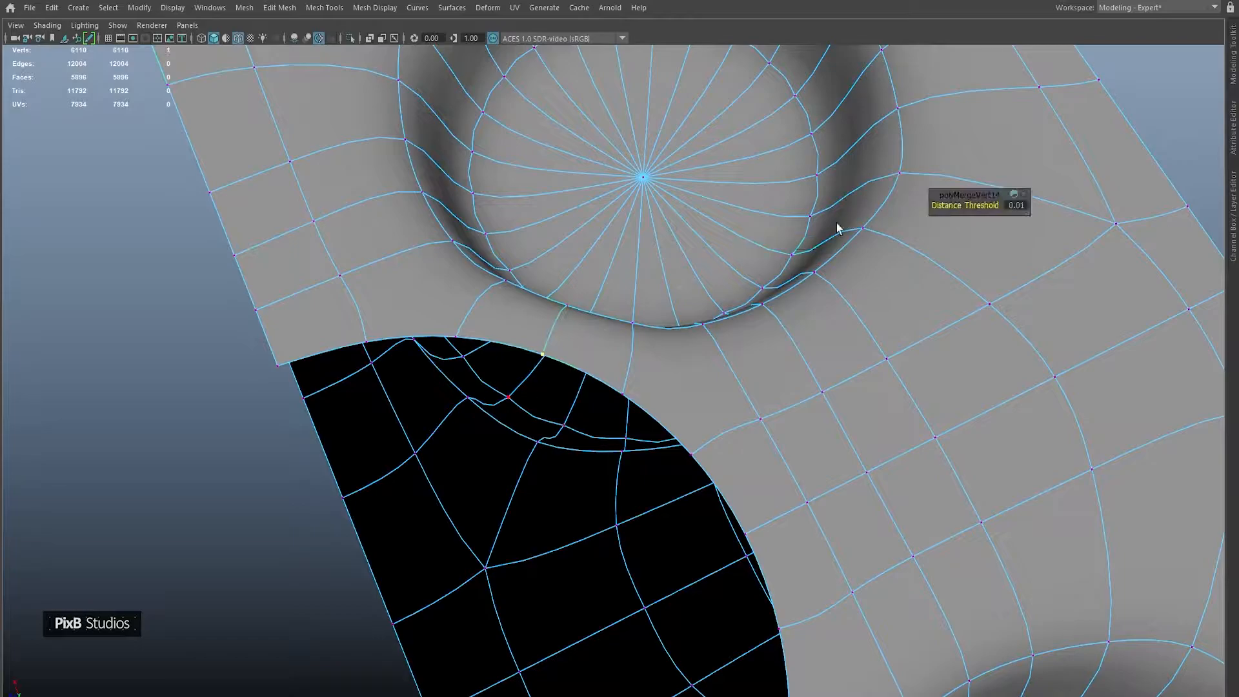
Compare the hole rims with smooth preview on and off to examine the cleaned topology.
{"action": "key", "text": "1"}
{"action": "scroll", "coordinate": [664, 351], "scroll_direction": "down", "scroll_amount": 5}
{"action": "key", "text": "3"}
{"action": "right_click_drag", "start_coordinate": [678, 377], "coordinate": [600, 312]}
{"action": "left_click_drag", "start_coordinate": [600, 312], "coordinate": [567, 323], "text": "alt"}
{"action": "scroll", "coordinate": [574, 342], "scroll_direction": "up", "scroll_amount": 3}
{"action": "middle_click_drag", "start_coordinate": [584, 365], "coordinate": [617, 418], "text": "alt"}
{"action": "key", "text": "1"}
{"action": "left_click", "coordinate": [537, 377]}
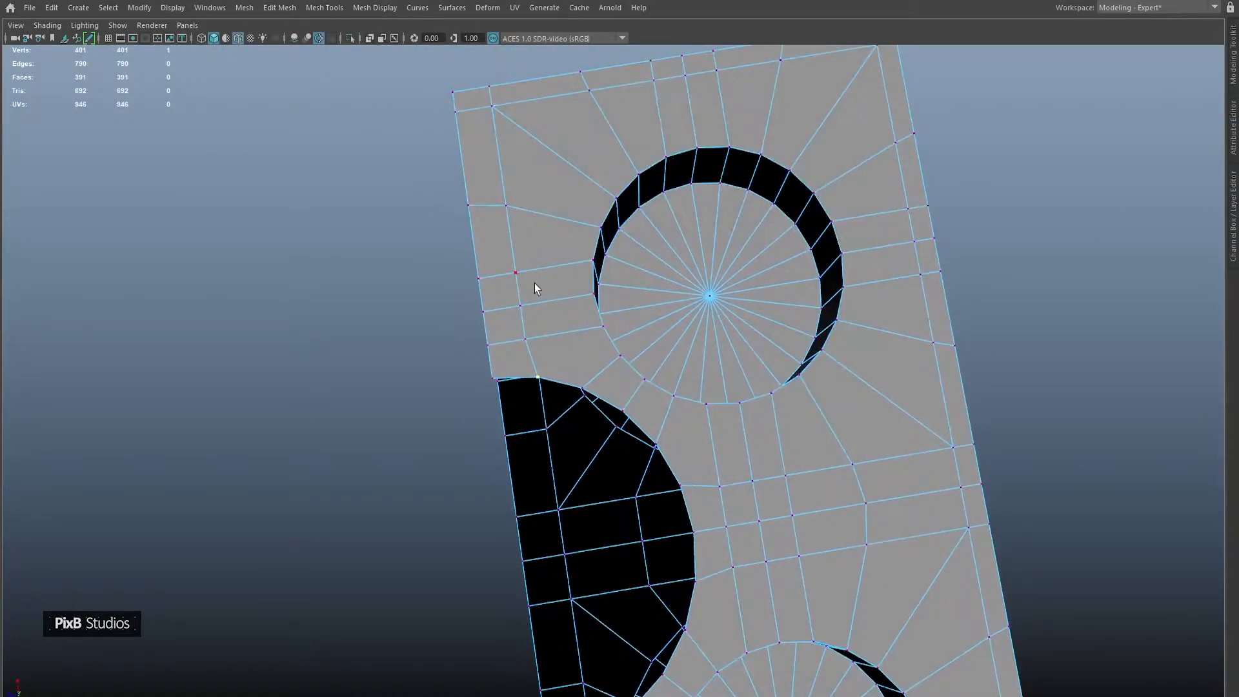
Insert centred edge segments with Multi-Cut between the stud recesses and the rims of the half and quarter holes.
{"action": "left_click_drag", "start_coordinate": [534, 284], "coordinate": [587, 332], "text": "alt"}
{"action": "scroll", "coordinate": [645, 385], "scroll_direction": "up", "scroll_amount": 3}
{"action": "middle_click_drag", "start_coordinate": [649, 387], "coordinate": [656, 366], "text": "alt"}
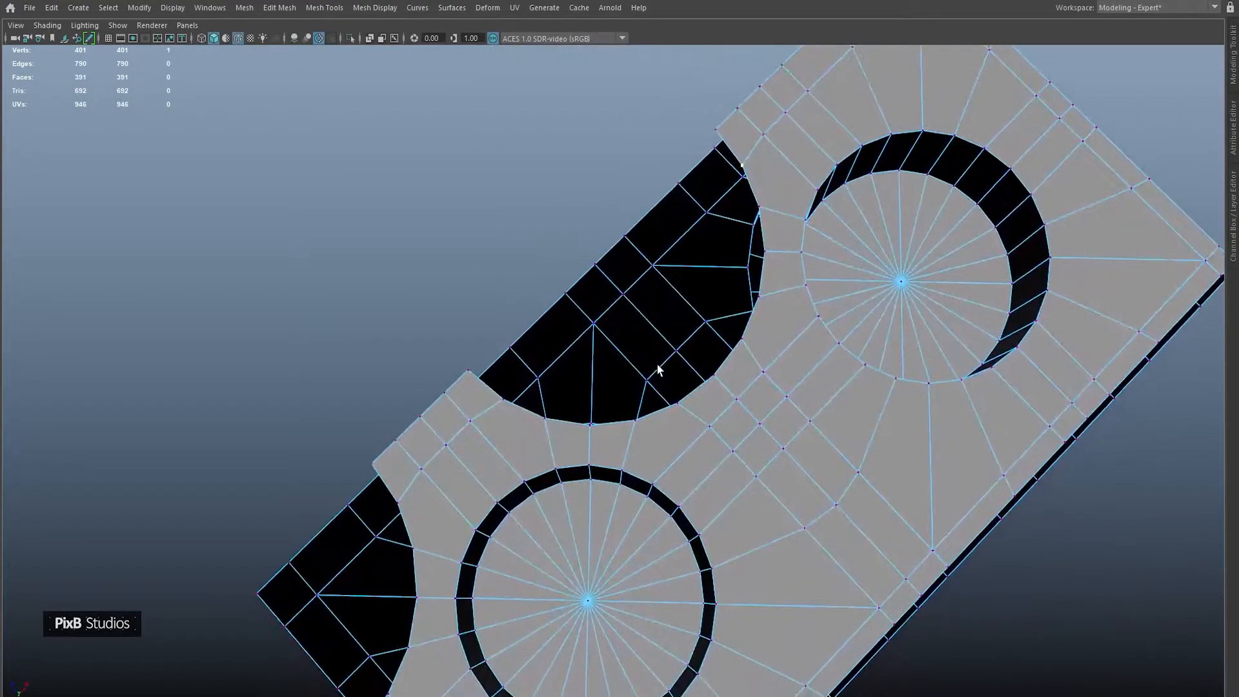
{"action": "scroll", "coordinate": [644, 376], "scroll_direction": "up", "scroll_amount": 2}
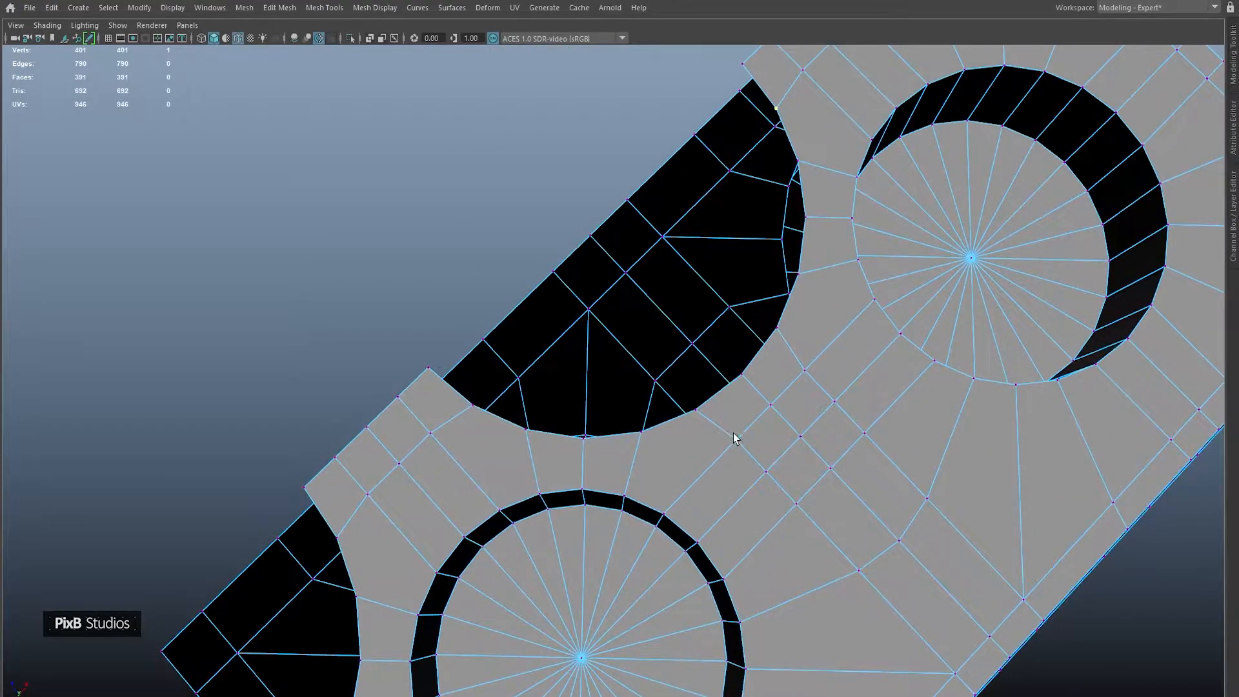
{"action": "middle_click_drag", "start_coordinate": [478, 443], "coordinate": [593, 217], "text": "alt"}
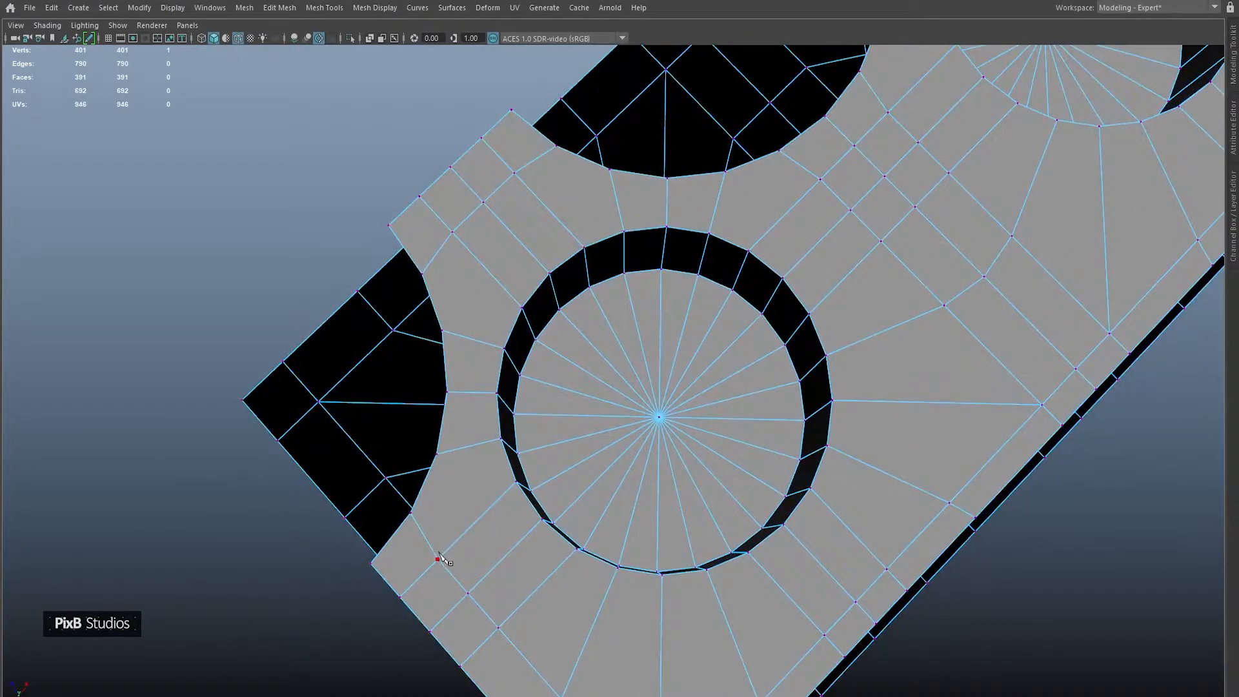
{"action": "middle_click", "coordinate": [475, 429], "text": "ctrl"}
{"action": "middle_click_drag", "start_coordinate": [534, 335], "coordinate": [452, 524], "text": "alt"}
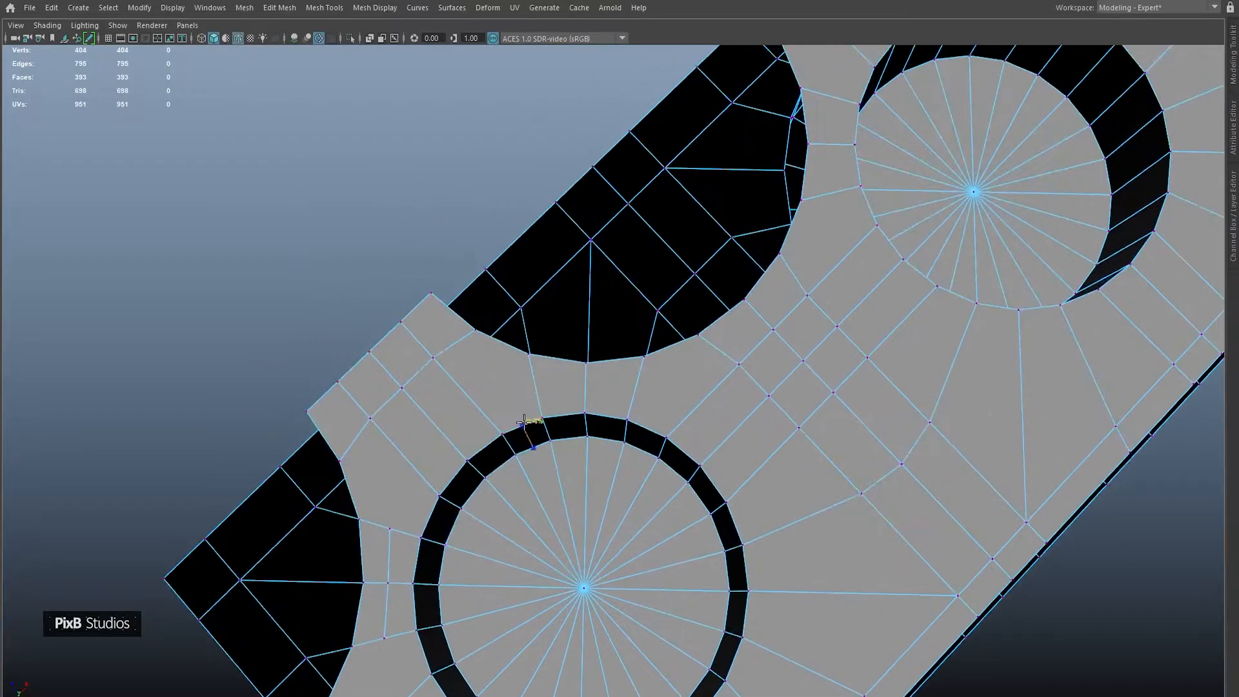
{"action": "middle_click", "coordinate": [542, 382], "text": "ctrl"}
{"action": "middle_click", "coordinate": [852, 187], "text": "ctrl"}
Cut edges from the ends of the inserted segments around the half hole to the nearby grid corner vertices.
{"action": "middle_click_drag", "start_coordinate": [852, 188], "coordinate": [783, 332], "text": "alt"}
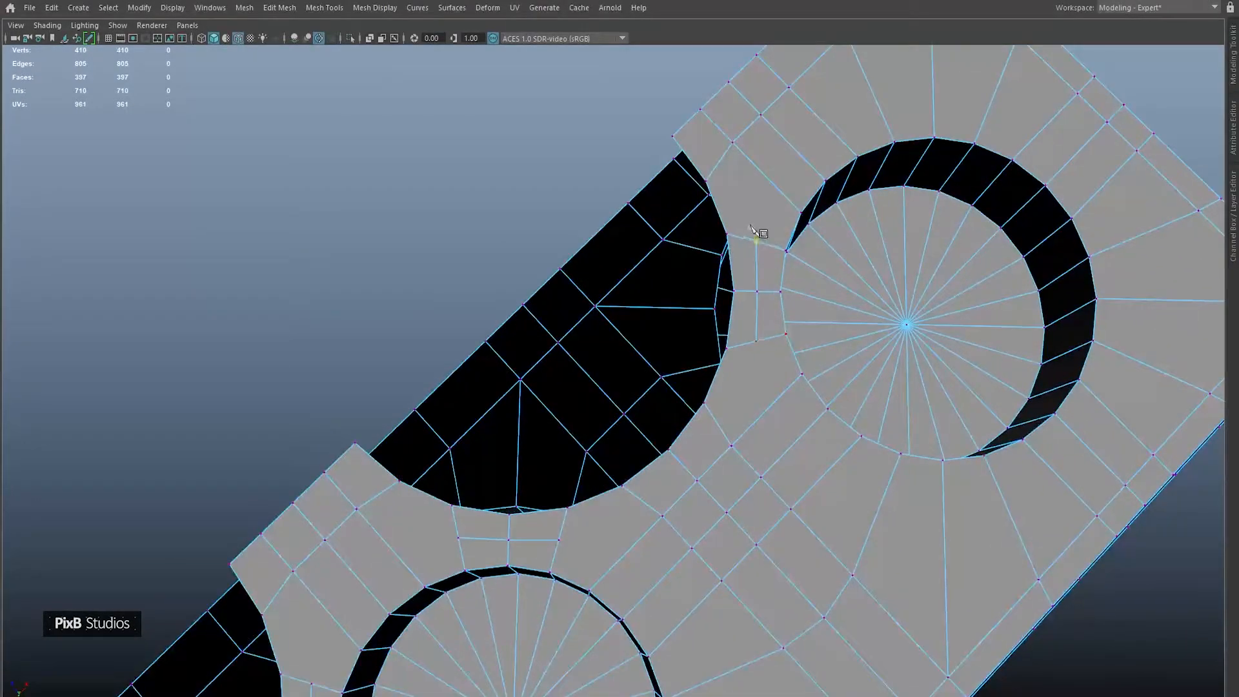
{"action": "left_click", "coordinate": [734, 144]}
{"action": "right_click", "coordinate": [733, 143]}
{"action": "middle_click_drag", "start_coordinate": [736, 452], "coordinate": [733, 403], "text": "alt"}
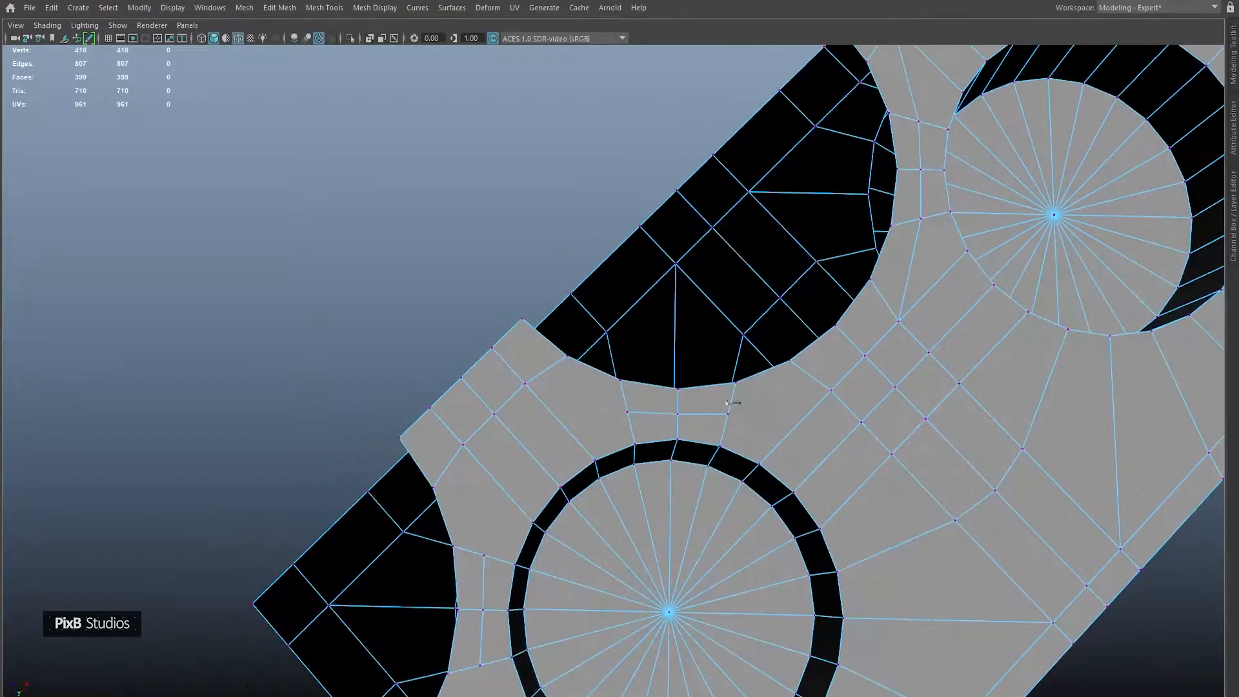
{"action": "left_click", "coordinate": [831, 391]}
{"action": "right_click", "coordinate": [831, 390]}
{"action": "left_click", "coordinate": [525, 385]}
{"action": "right_click", "coordinate": [525, 385]}
Cut edges connecting the segment ends beside the quarter hole to the nearby grid corners, and preview the mesh smoothed.
{"action": "left_click", "coordinate": [463, 445]}
{"action": "middle_click_drag", "start_coordinate": [484, 459], "coordinate": [541, 324], "text": "alt"}
{"action": "left_click", "coordinate": [541, 416]}
{"action": "right_click", "coordinate": [541, 416]}
{"action": "middle_click_drag", "start_coordinate": [543, 428], "coordinate": [596, 301], "text": "alt"}
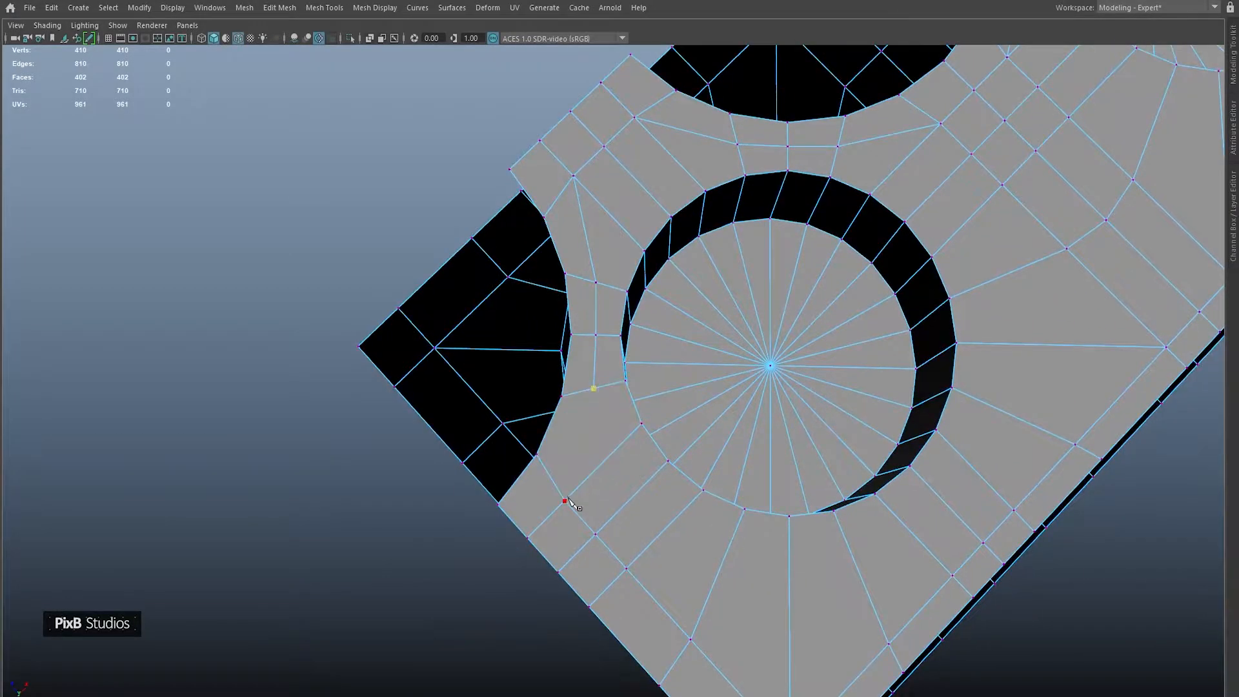
{"action": "key", "text": "q"}
{"action": "key", "text": "3"}
{"action": "right_click_drag", "start_coordinate": [724, 236], "coordinate": [847, 166]}
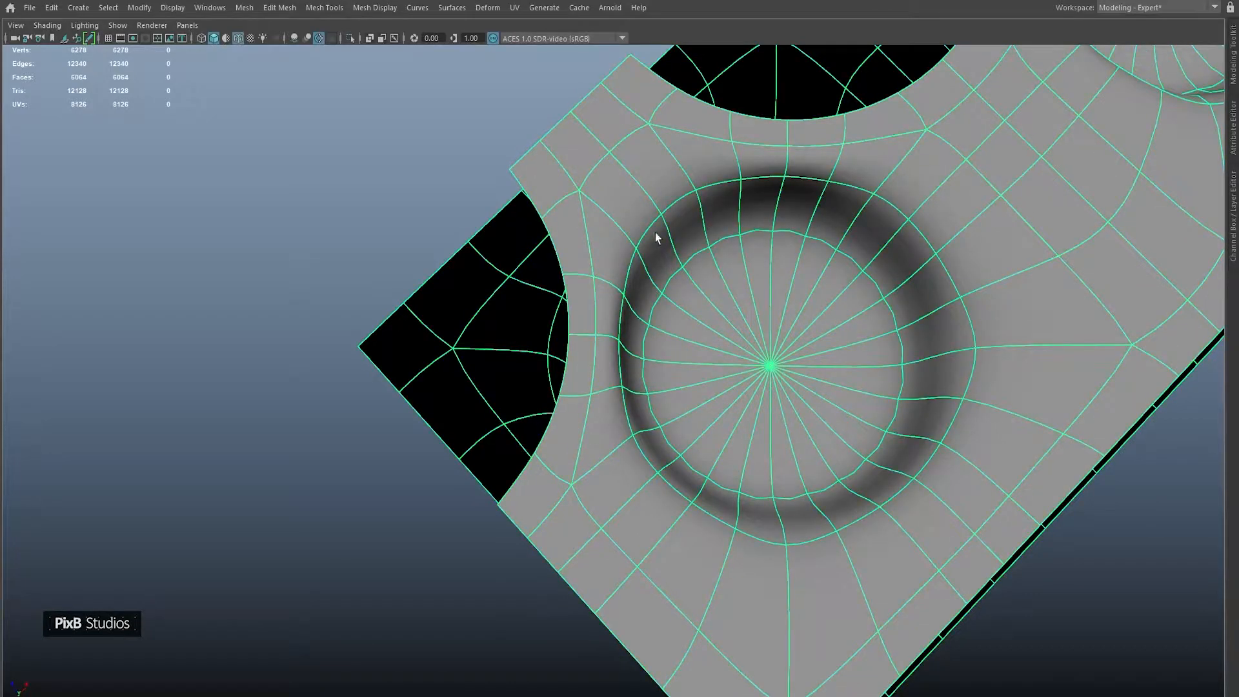
{"action": "middle_click_drag", "start_coordinate": [526, 237], "coordinate": [442, 387], "text": "alt"}
{"action": "right_click_drag", "start_coordinate": [442, 383], "coordinate": [435, 271], "text": "alt"}
{"action": "middle_click_drag", "start_coordinate": [621, 324], "coordinate": [627, 349], "text": "alt"}
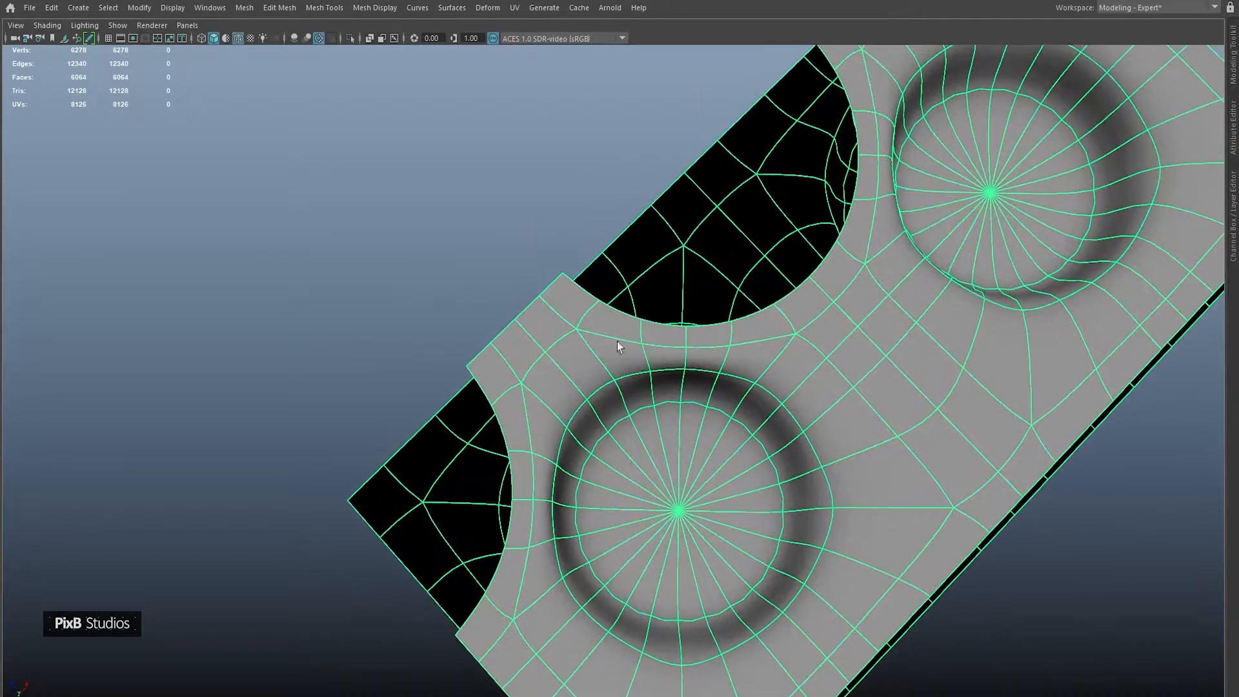
Try deleting redundant vertices across the whole quarter mesh and undo the deletion.
{"action": "key", "text": "F9"}
{"action": "scroll", "coordinate": [455, 286], "scroll_direction": "down", "scroll_amount": 8}
{"action": "left_click_drag", "start_coordinate": [352, 158], "coordinate": [988, 679]}
{"action": "key", "text": "Delete"}
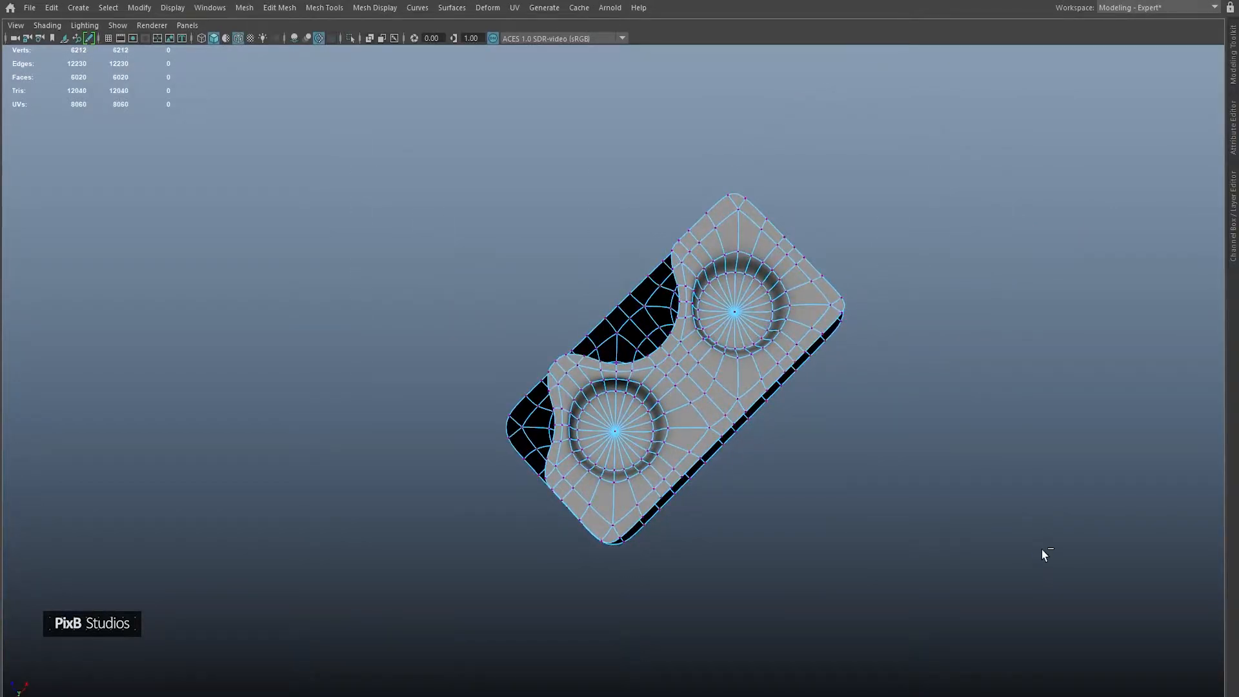
{"action": "key", "text": "ctrl+z"}
{"action": "key", "text": "ctrl+z"}
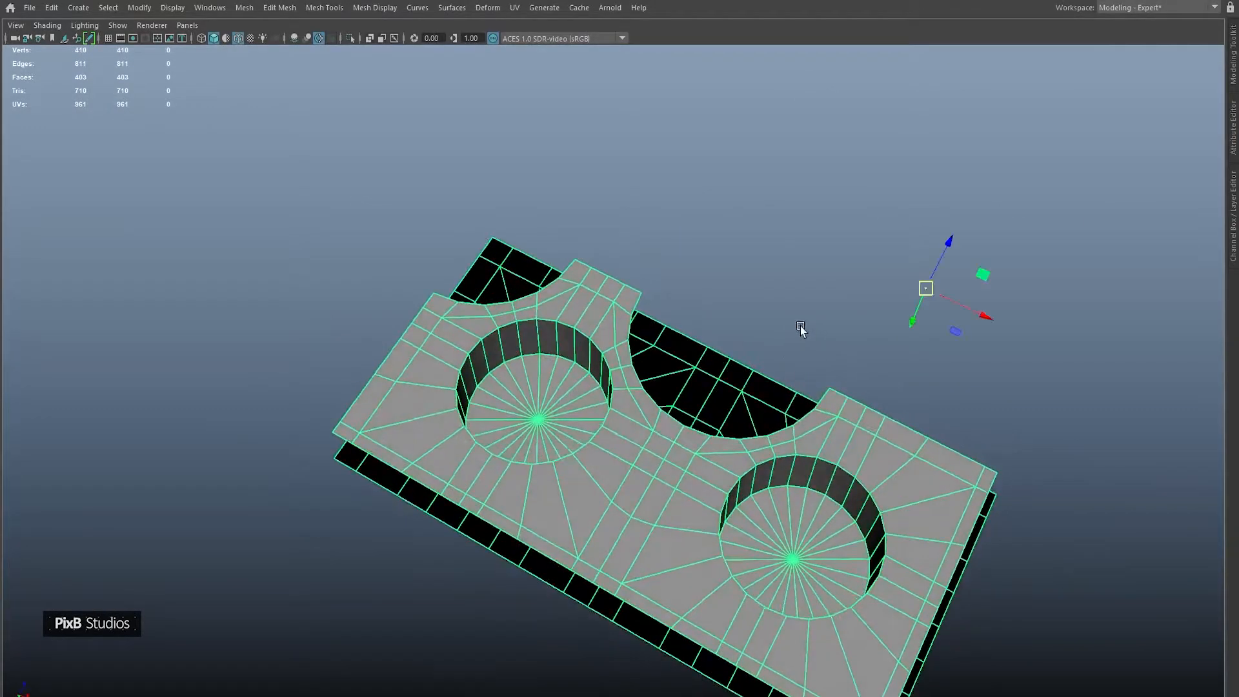
Move the quarter mesh's pivot to the half hole's open edge and mirror it with direction + and axis position Object.
{"action": "key", "text": "d"}
{"action": "mouse_move", "coordinate": [772, 315]}
{"action": "middle_mouse_down"}
{"action": "mouse_move", "coordinate": [772, 339]}
{"action": "mouse_move", "coordinate": [757, 311]}
{"action": "middle_mouse_up"}
{"action": "right_click_drag", "start_coordinate": [812, 244], "coordinate": [798, 395], "text": "shift"}
{"action": "left_click", "coordinate": [1025, 248]}
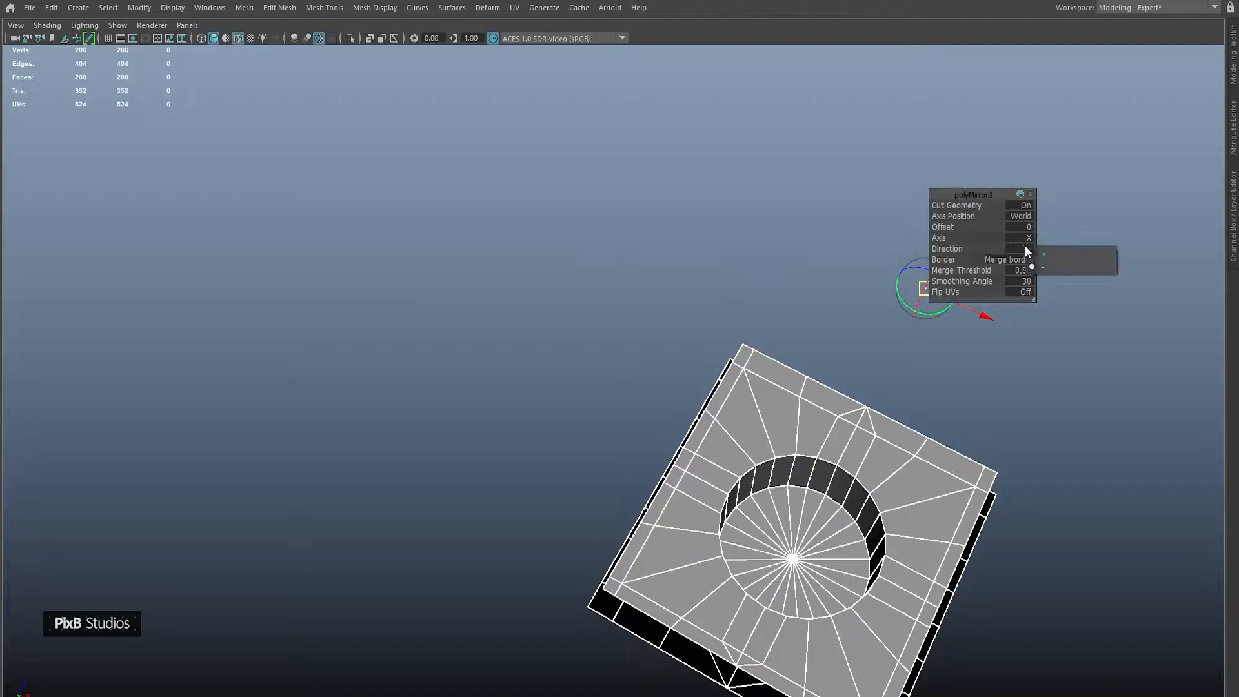
{"action": "left_click", "coordinate": [1041, 255]}
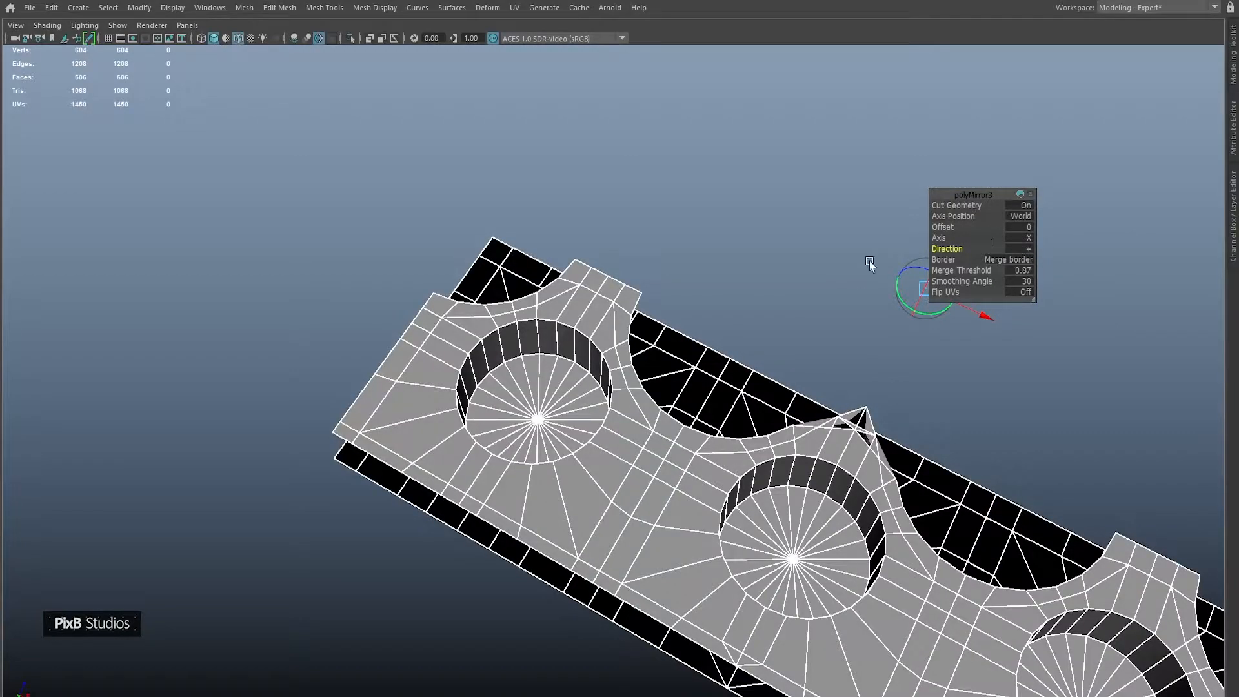
{"action": "left_click", "coordinate": [1023, 217]}
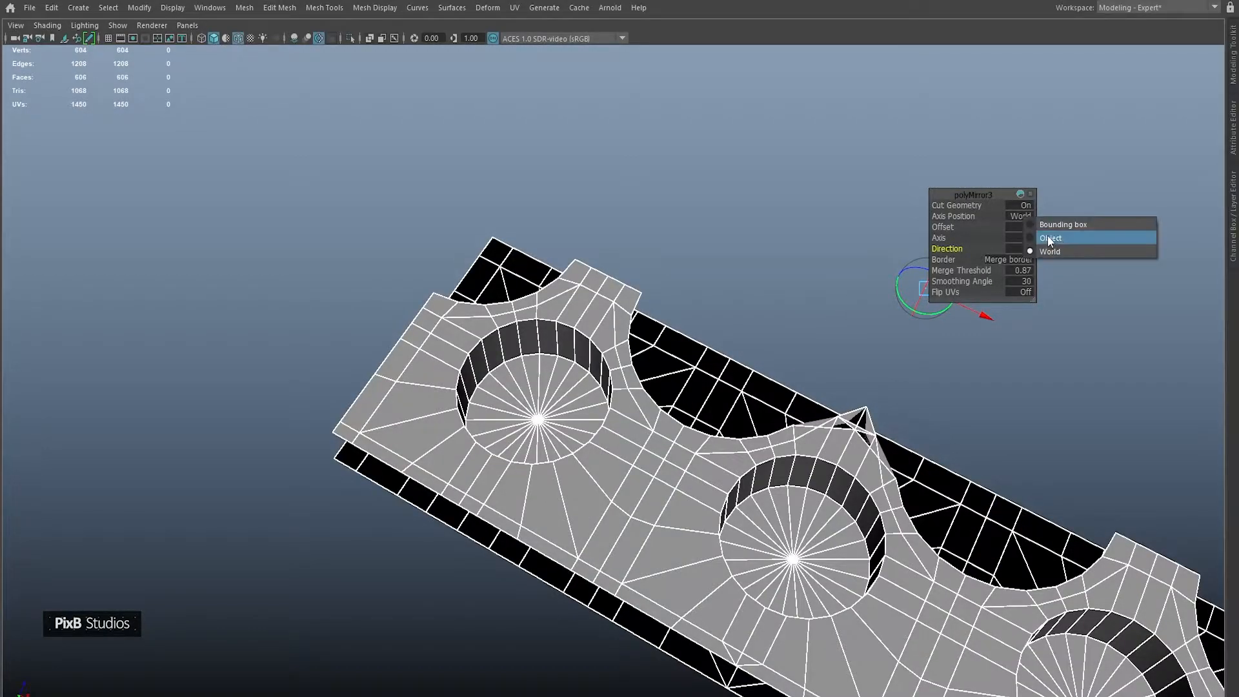
{"action": "left_click", "coordinate": [1047, 236]}
Set the mirror axis to Z and the merge threshold to 0.1.
{"action": "left_click", "coordinate": [1029, 238]}
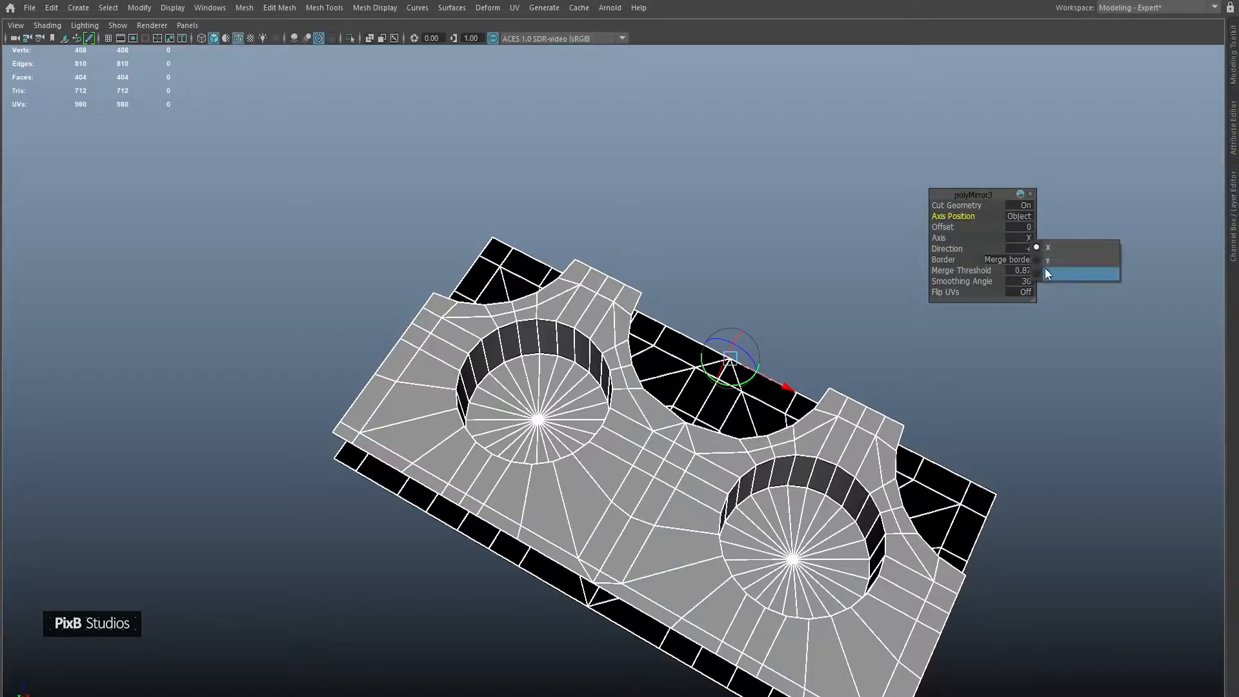
{"action": "left_click", "coordinate": [1045, 272]}
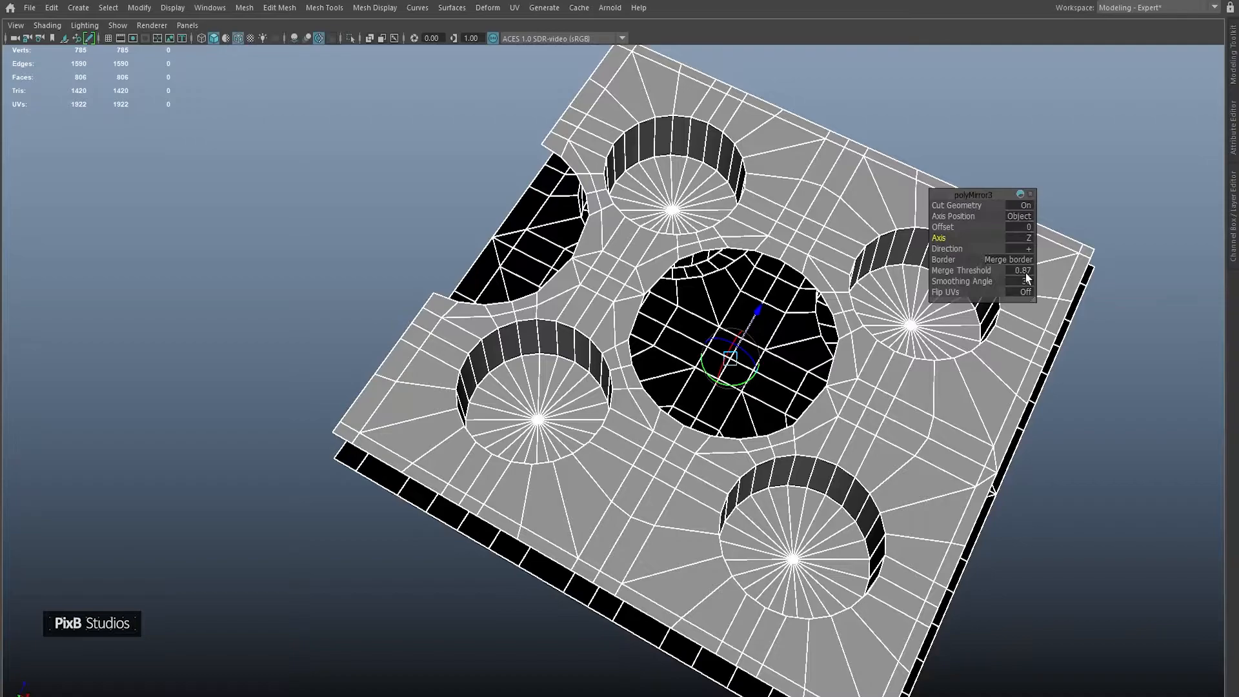
{"action": "left_click", "coordinate": [1029, 272]}
{"action": "type", "text": "0.1"}
{"action": "key", "text": "Return"}
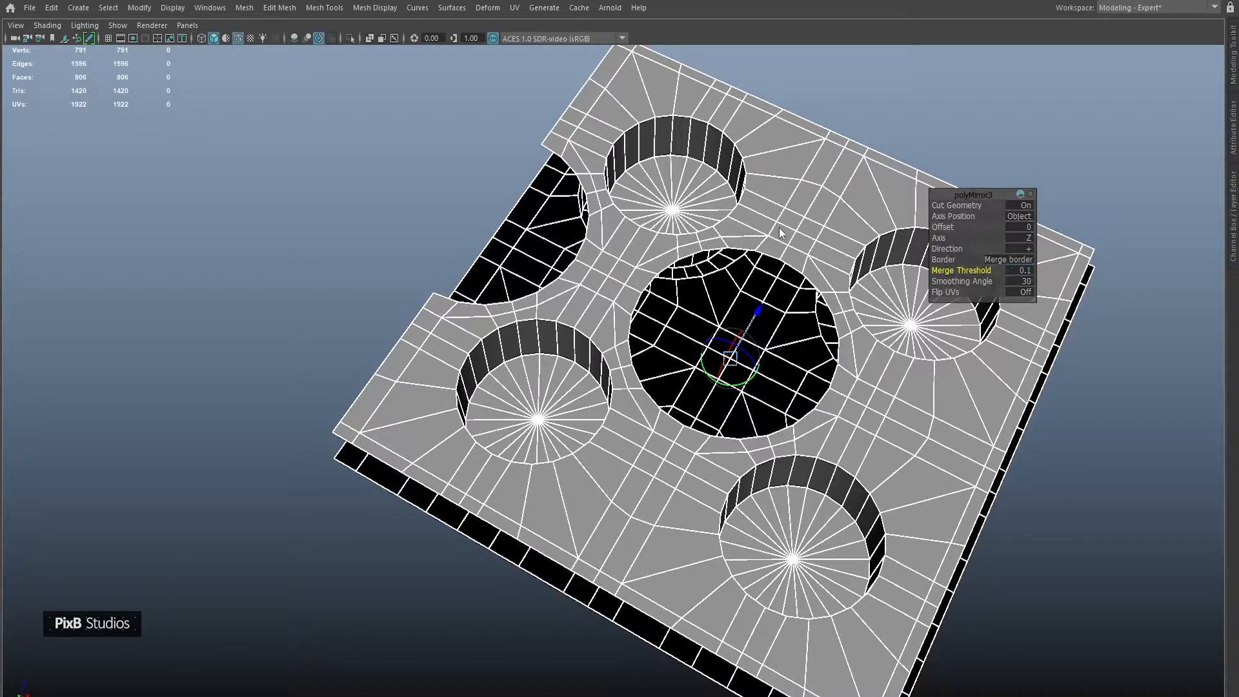
Inspect the mirrored half around the round hole in smooth preview, and return to the unsmoothed object view.
{"action": "key", "text": "q"}
{"action": "key", "text": "3"}
{"action": "key", "text": "F9"}
{"action": "right_click_drag", "start_coordinate": [592, 181], "coordinate": [766, 279], "text": "alt"}
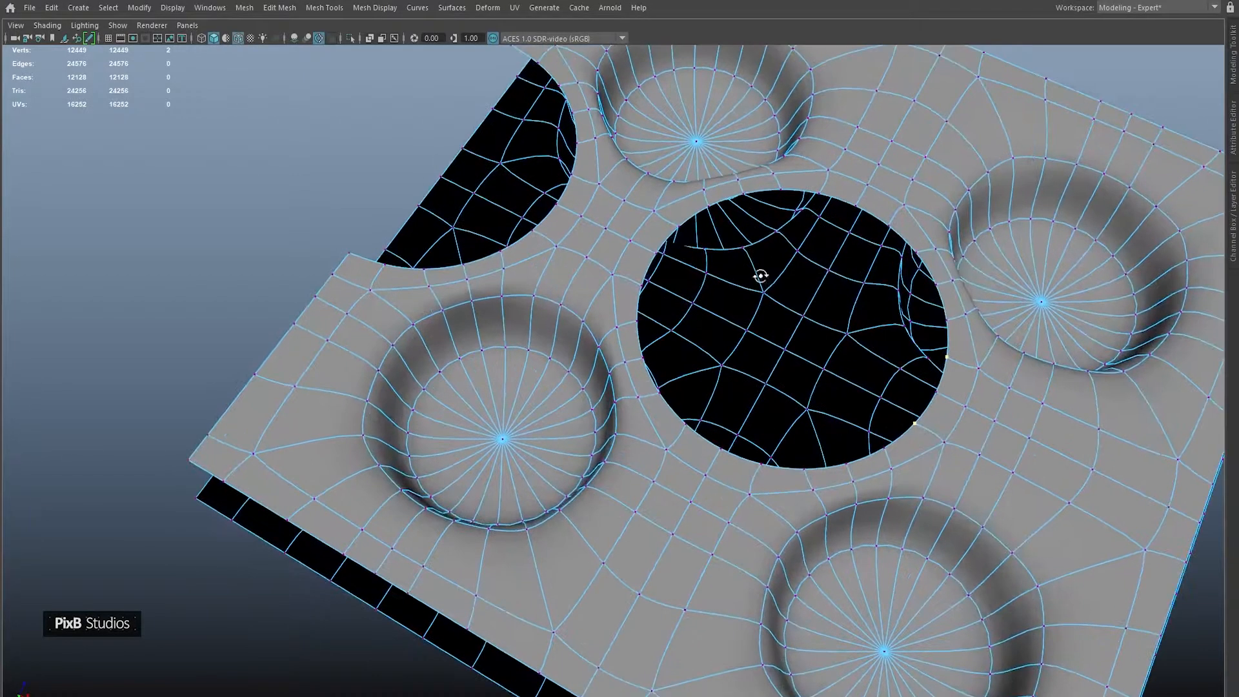
{"action": "left_click_drag", "start_coordinate": [766, 280], "coordinate": [747, 272], "text": "alt"}
{"action": "key", "text": "1"}
{"action": "right_click_drag", "start_coordinate": [747, 272], "coordinate": [801, 239]}
{"action": "left_click", "coordinate": [942, 223]}
{"action": "left_click_drag", "start_coordinate": [942, 223], "coordinate": [827, 369], "text": "alt"}
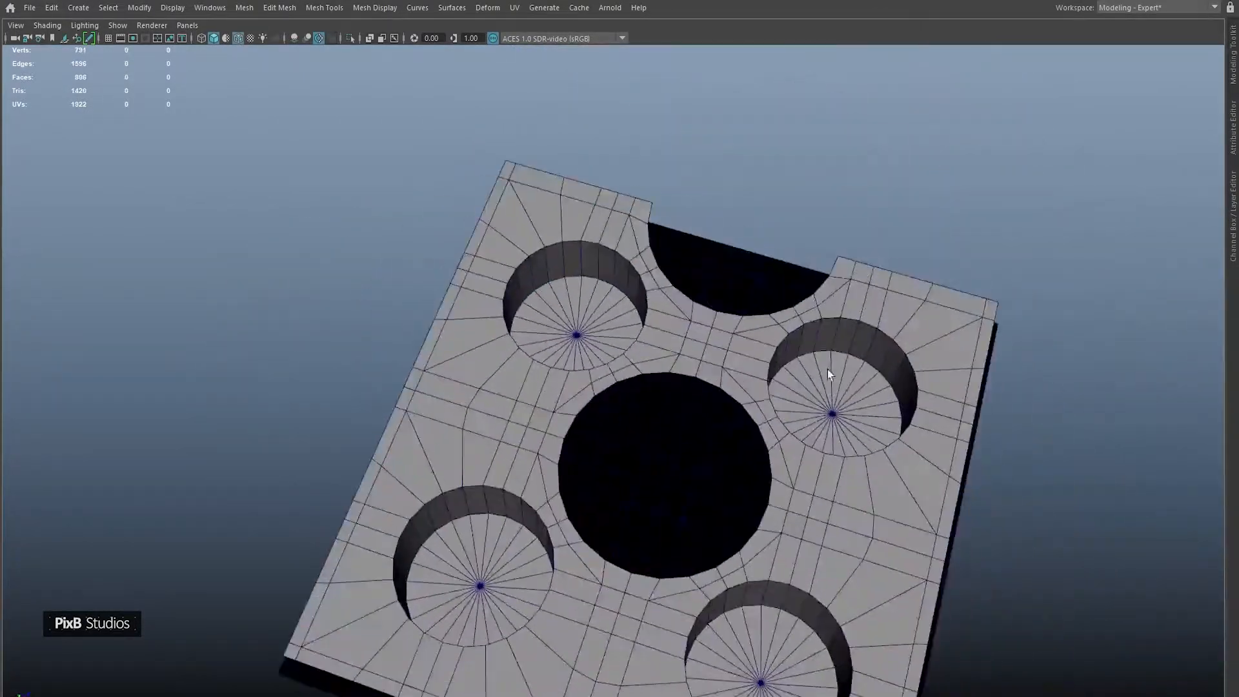
Select the paired border faces in line with the round recesses and delete them to leave notches along the outer edge.
{"action": "middle_click_drag", "start_coordinate": [827, 369], "coordinate": [817, 230], "text": "alt"}
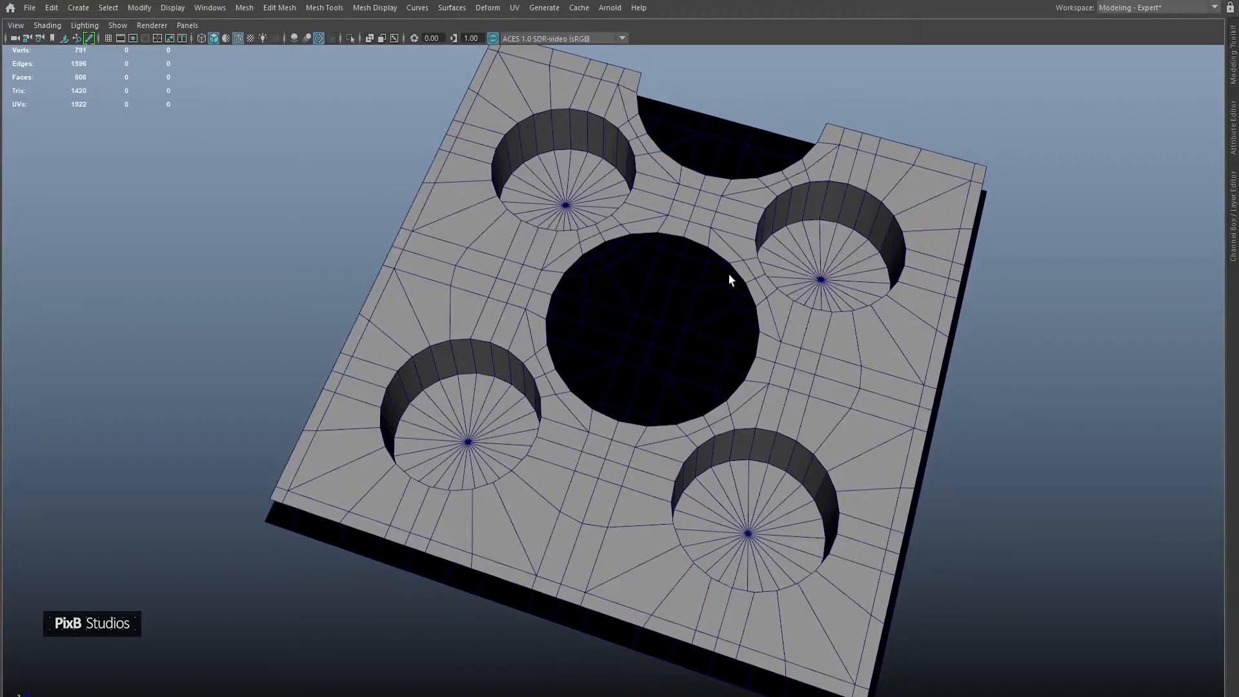
{"action": "left_click", "coordinate": [779, 355]}
{"action": "right_click_drag", "start_coordinate": [783, 328], "coordinate": [783, 365]}
{"action": "middle_click_drag", "start_coordinate": [814, 400], "coordinate": [787, 283], "text": "alt"}
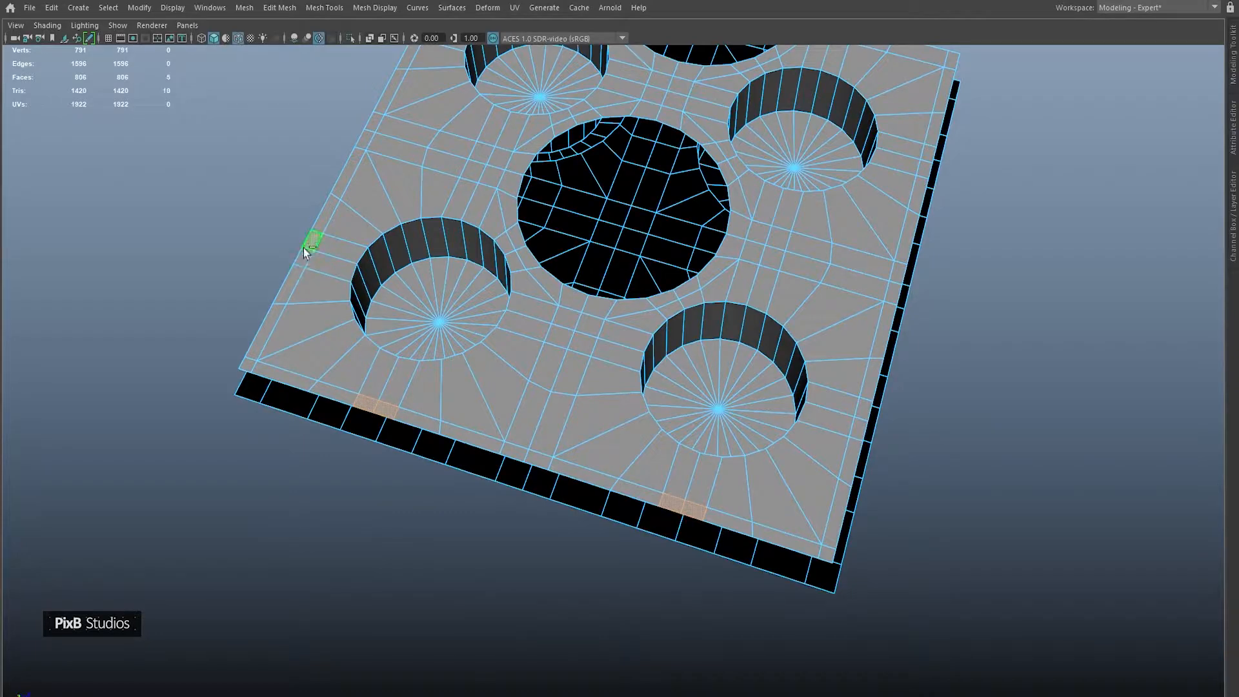
{"action": "left_click_drag", "start_coordinate": [862, 420], "coordinate": [859, 422], "text": "shift"}
{"action": "middle_click_drag", "start_coordinate": [913, 274], "coordinate": [830, 452], "text": "alt"}
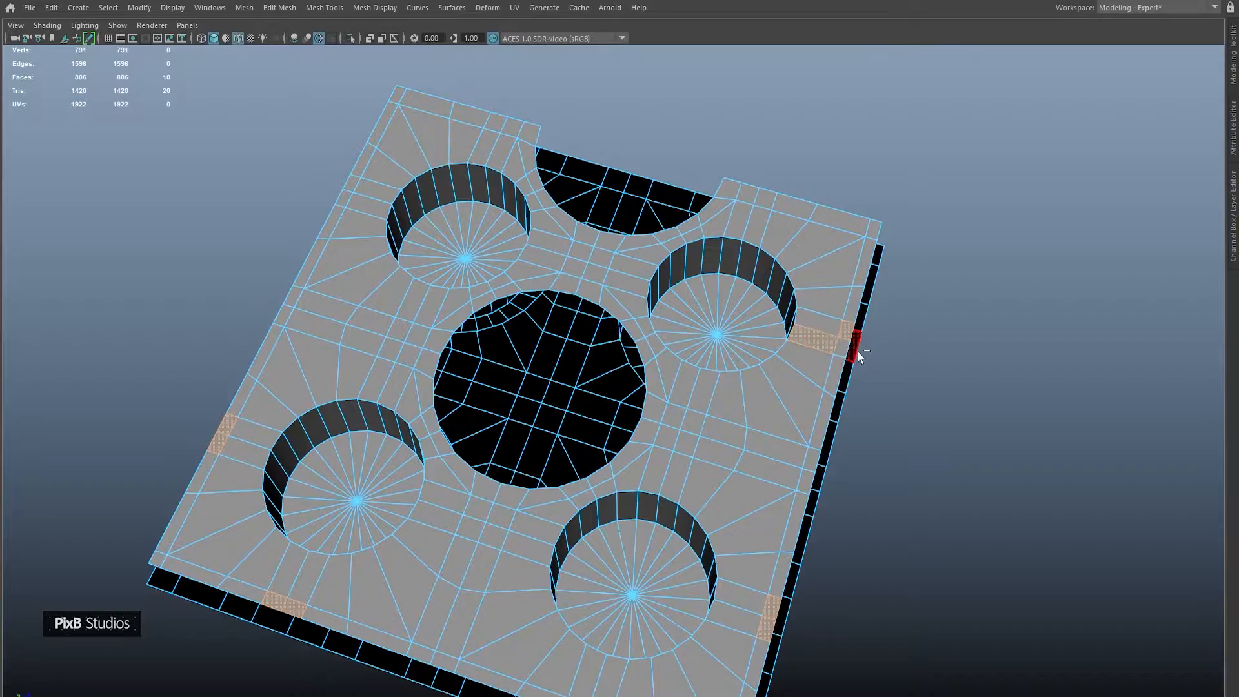
{"action": "middle_click_drag", "start_coordinate": [594, 263], "coordinate": [728, 385], "text": "alt"}
{"action": "left_click", "coordinate": [475, 309], "text": "shift"}
{"action": "left_click_drag", "start_coordinate": [553, 368], "coordinate": [622, 272], "text": "alt"}
{"action": "mouse_move", "coordinate": [622, 272]}
{"action": "middle_mouse_down", "text": "alt"}
{"action": "mouse_move", "coordinate": [632, 266]}
{"action": "mouse_move", "coordinate": [618, 264]}
{"action": "middle_mouse_up", "text": "alt"}
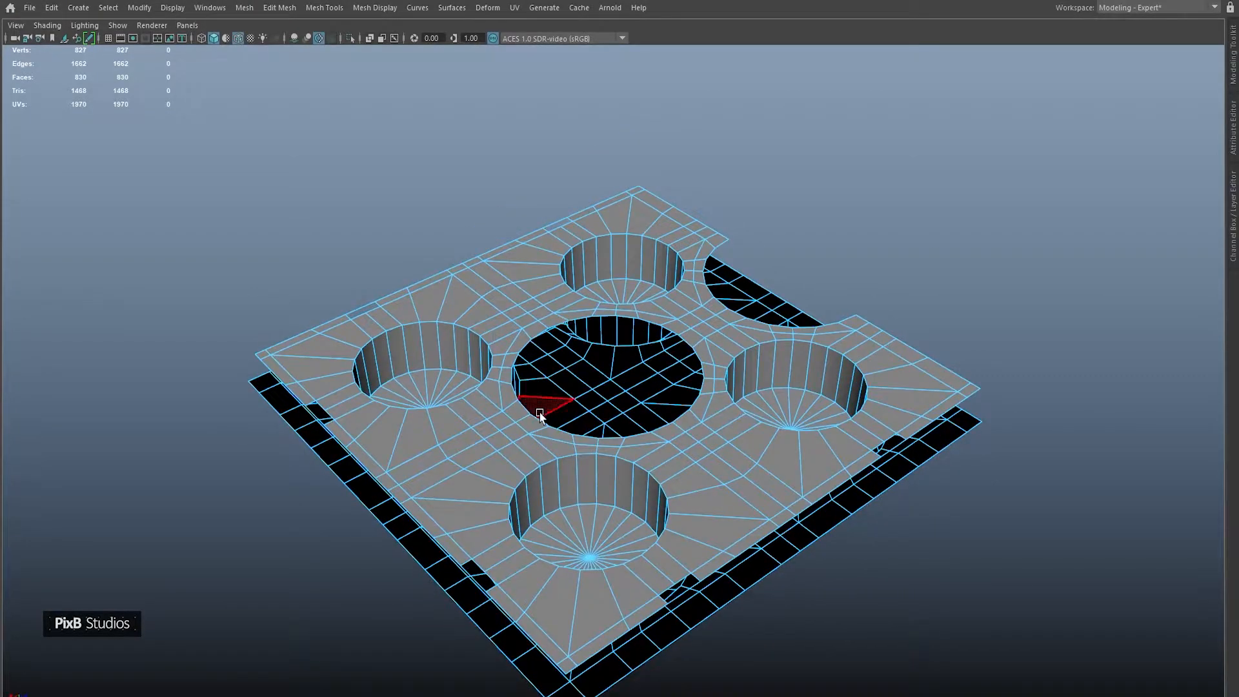
Try deleting the selected border edges and undo the deletion.
{"action": "right_click_drag", "start_coordinate": [533, 333], "coordinate": [533, 341]}
{"action": "right_click_drag", "start_coordinate": [533, 341], "coordinate": [531, 288]}
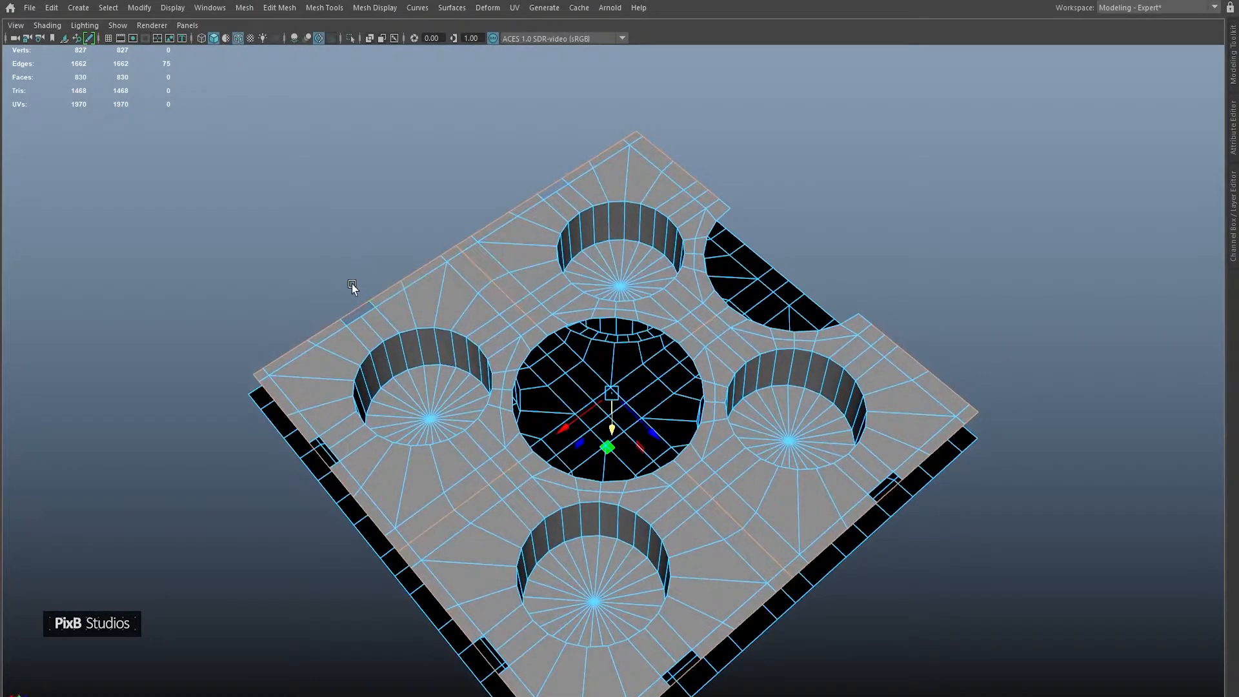
{"action": "key", "text": "Delete"}
{"action": "key", "text": "ctrl+z"}
Select all vertices of the notched mesh and merge the overlapping ones.
{"action": "right_click_drag", "start_coordinate": [479, 265], "coordinate": [414, 261]}
{"action": "right_click_drag", "start_coordinate": [246, 184], "coordinate": [206, 129], "text": "alt"}
{"action": "left_click_drag", "start_coordinate": [206, 129], "coordinate": [994, 696]}
{"action": "right_click_drag", "start_coordinate": [665, 331], "coordinate": [679, 192], "text": "shift"}
Select the notched outer border edges, leaving out the open side with the half hole, and extrude them upward into walls.
{"action": "left_click_drag", "start_coordinate": [565, 252], "coordinate": [519, 228], "text": "alt"}
{"action": "right_click_drag", "start_coordinate": [520, 227], "coordinate": [661, 148], "text": "alt"}
{"action": "double_click", "coordinate": [640, 203]}
{"action": "left_click_drag", "start_coordinate": [742, 213], "coordinate": [704, 232], "text": "alt"}
{"action": "left_click", "coordinate": [808, 289], "text": "ctrl"}
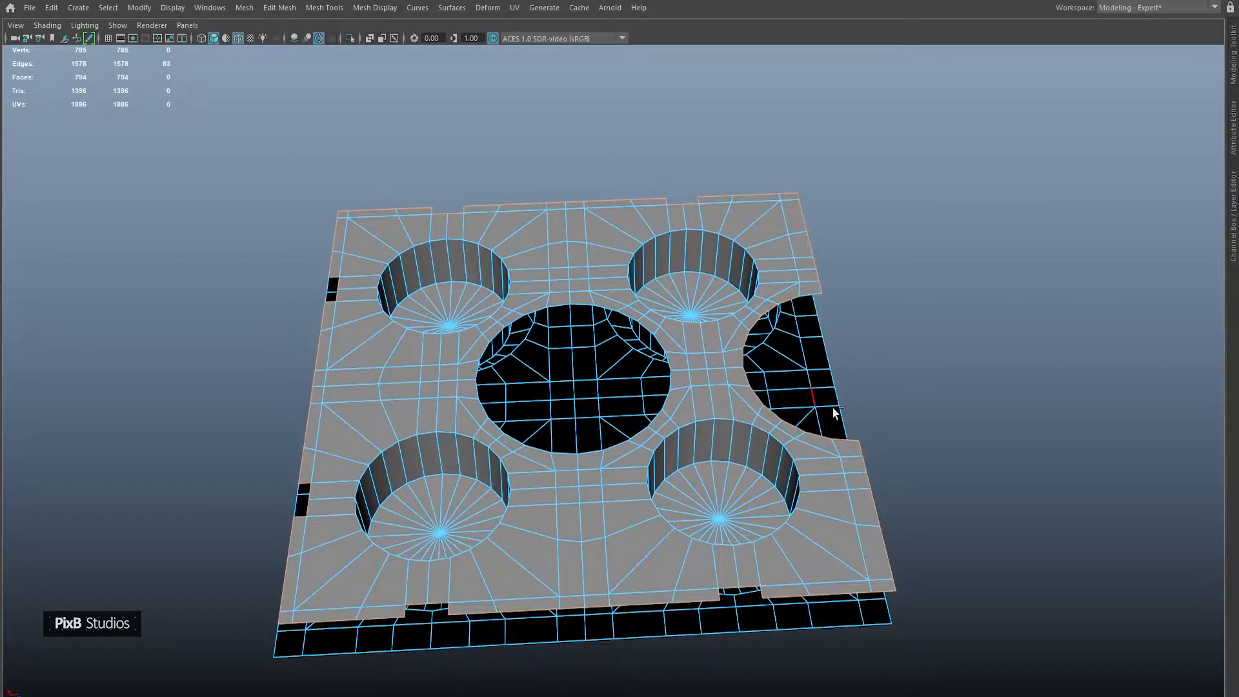
{"action": "double_click", "coordinate": [854, 440], "text": "ctrl"}
{"action": "left_click_drag", "start_coordinate": [869, 416], "coordinate": [840, 382], "text": "alt"}
{"action": "double_click", "coordinate": [929, 586], "text": "ctrl"}
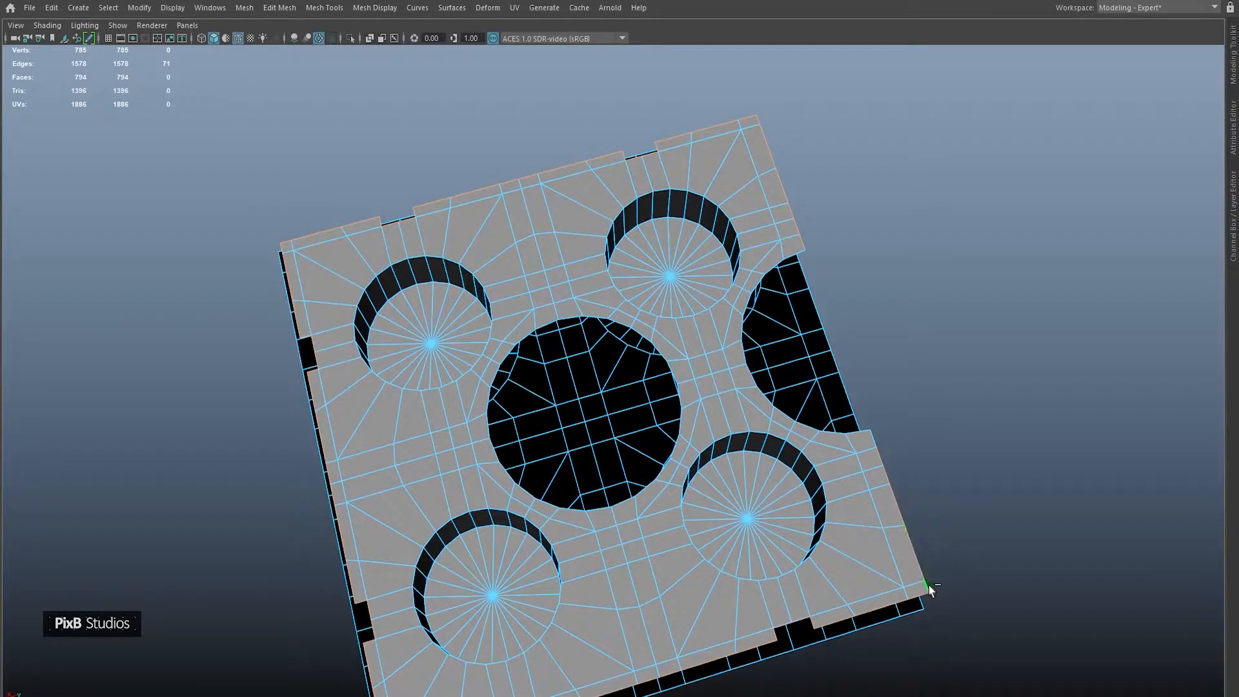
{"action": "double_click", "coordinate": [762, 123], "text": "ctrl"}
{"action": "left_click_drag", "start_coordinate": [668, 170], "coordinate": [739, 291], "text": "alt"}
{"action": "key", "text": "w"}
{"action": "left_click_drag", "start_coordinate": [623, 396], "coordinate": [587, 281], "text": "shift"}
{"action": "left_click_drag", "start_coordinate": [717, 294], "coordinate": [575, 342], "text": "alt"}
{"action": "middle_click_drag", "start_coordinate": [562, 322], "coordinate": [471, 394], "text": "alt"}
{"action": "scroll", "coordinate": [676, 343], "scroll_direction": "up", "scroll_amount": 3}
{"action": "left_click_drag", "start_coordinate": [472, 394], "coordinate": [559, 269], "text": "alt"}
{"action": "right_click_drag", "start_coordinate": [559, 269], "coordinate": [652, 184]}
{"action": "left_click", "coordinate": [747, 83]}
Select the rim edges of the central round hole and the half hole and extrude them upward into tube walls.
{"action": "left_click_drag", "start_coordinate": [732, 132], "coordinate": [574, 291], "text": "alt"}
{"action": "left_click", "coordinate": [574, 292]}
{"action": "right_click_drag", "start_coordinate": [574, 291], "coordinate": [586, 210]}
{"action": "left_click", "coordinate": [575, 337]}
{"action": "key", "text": "q"}
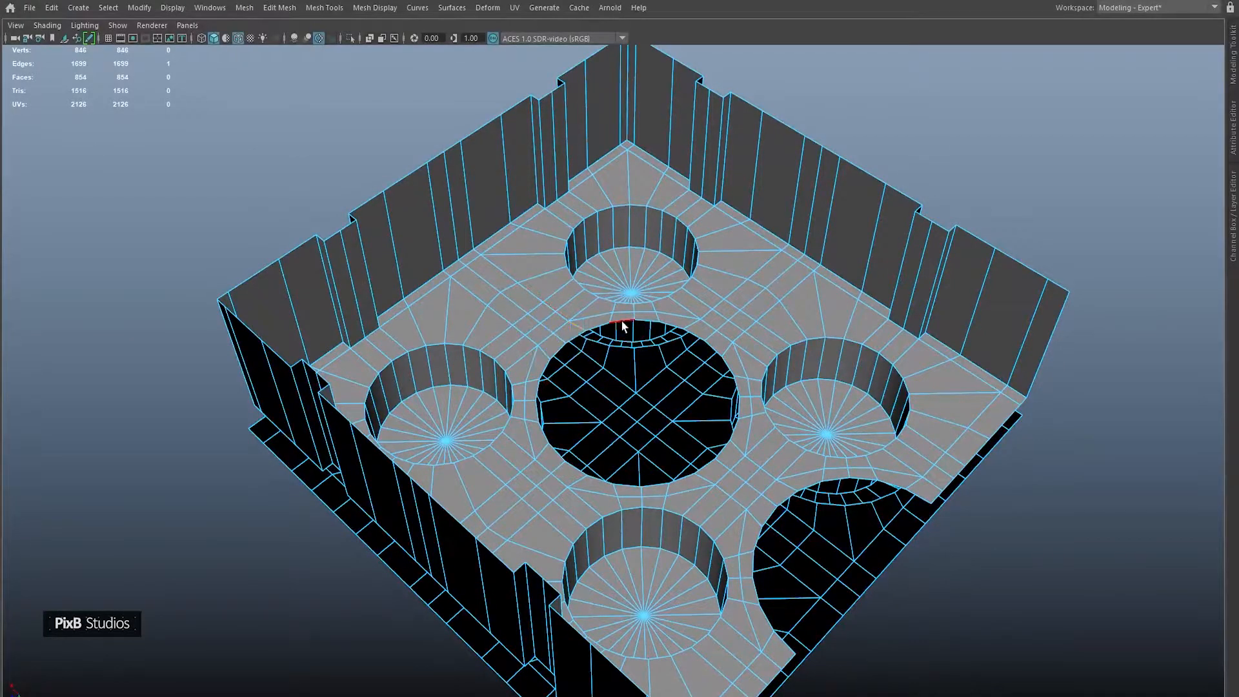
{"action": "middle_click_drag", "start_coordinate": [839, 439], "coordinate": [728, 310], "text": "alt"}
{"action": "left_click", "coordinate": [801, 359], "text": "shift"}
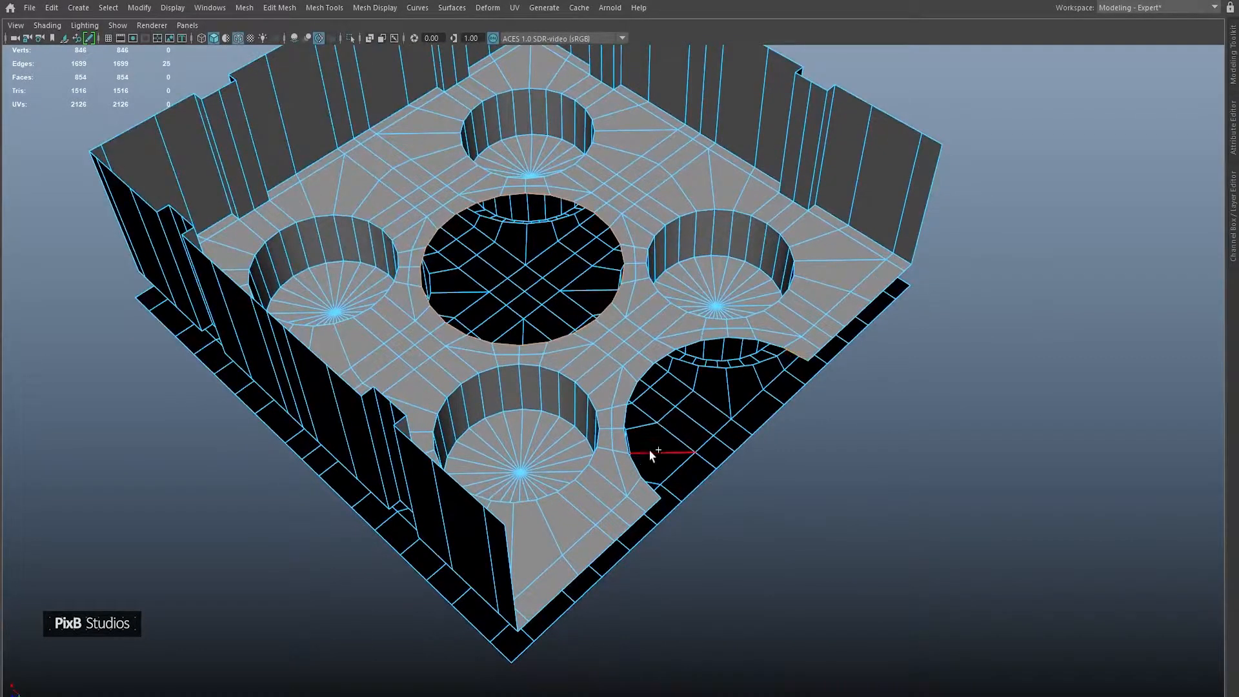
{"action": "double_click", "coordinate": [652, 486], "text": "shift"}
{"action": "left_click_drag", "start_coordinate": [671, 402], "coordinate": [631, 392], "text": "alt"}
{"action": "key", "text": "ctrl+e"}
{"action": "key", "text": "w"}
{"action": "middle_click_drag", "start_coordinate": [719, 235], "coordinate": [878, 153]}
{"action": "left_click_drag", "start_coordinate": [878, 153], "coordinate": [680, 343], "text": "alt"}
Try mirroring the mesh across the world X axis in the negative direction.
{"action": "right_click_drag", "start_coordinate": [675, 297], "coordinate": [785, 227]}
{"action": "left_click_drag", "start_coordinate": [766, 255], "coordinate": [753, 266]}
{"action": "right_click_drag", "start_coordinate": [888, 151], "coordinate": [876, 308], "text": "shift"}
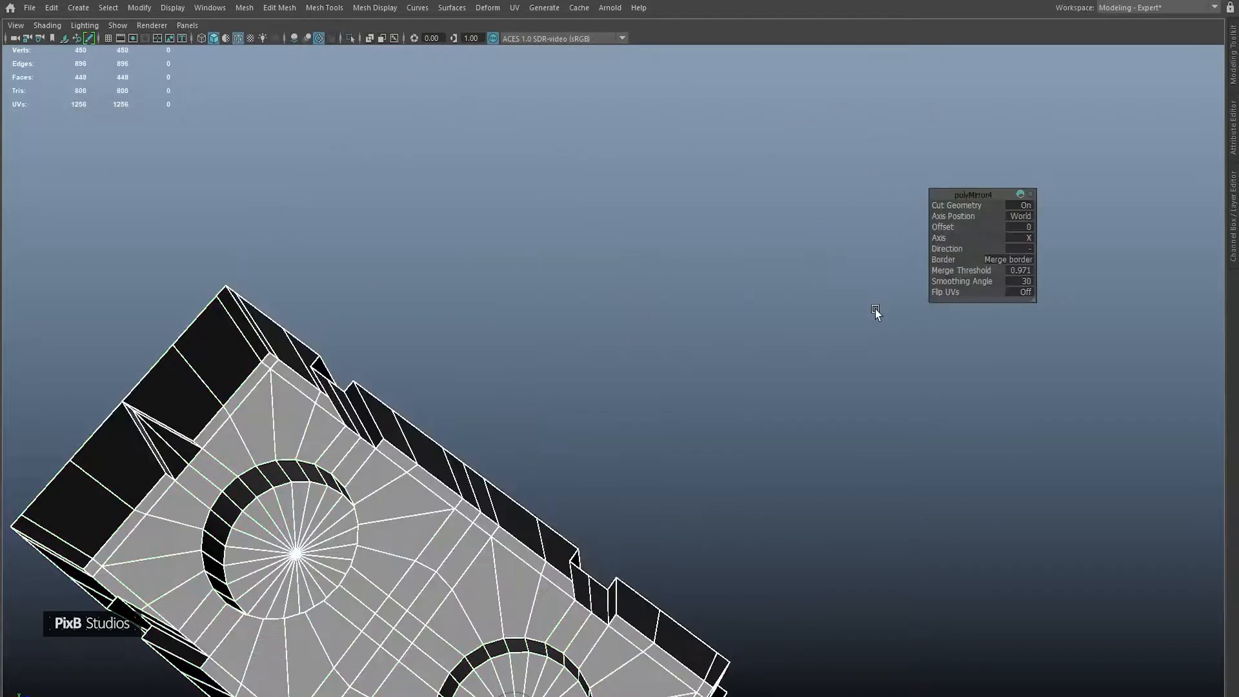
{"action": "left_click_drag", "start_coordinate": [792, 265], "coordinate": [753, 281], "text": "alt"}
Place the pivot on the open edge, mirror the mesh along X with axis position Object, and reduce the merge threshold.
{"action": "middle_click_drag", "start_coordinate": [723, 315], "coordinate": [737, 319]}
{"action": "right_click_drag", "start_coordinate": [786, 229], "coordinate": [783, 382], "text": "shift"}
{"action": "left_click", "coordinate": [1022, 217]}
{"action": "left_click", "coordinate": [1047, 245]}
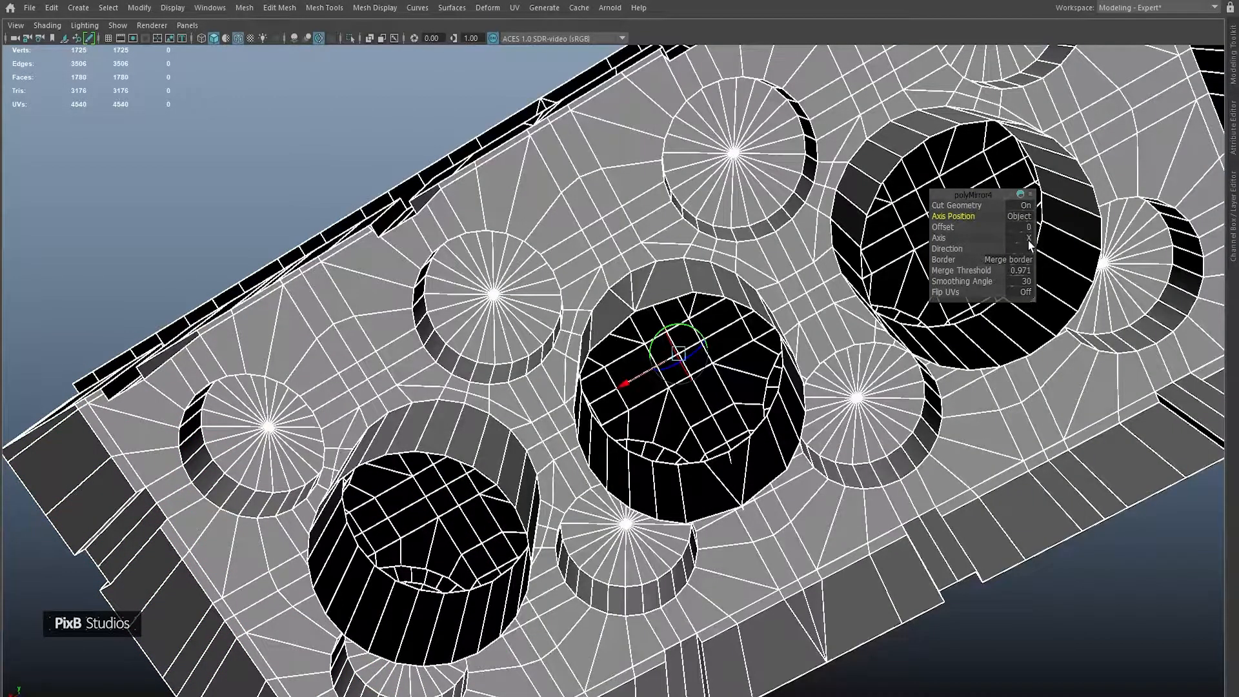
{"action": "left_click", "coordinate": [1029, 239]}
{"action": "left_click", "coordinate": [1025, 259]}
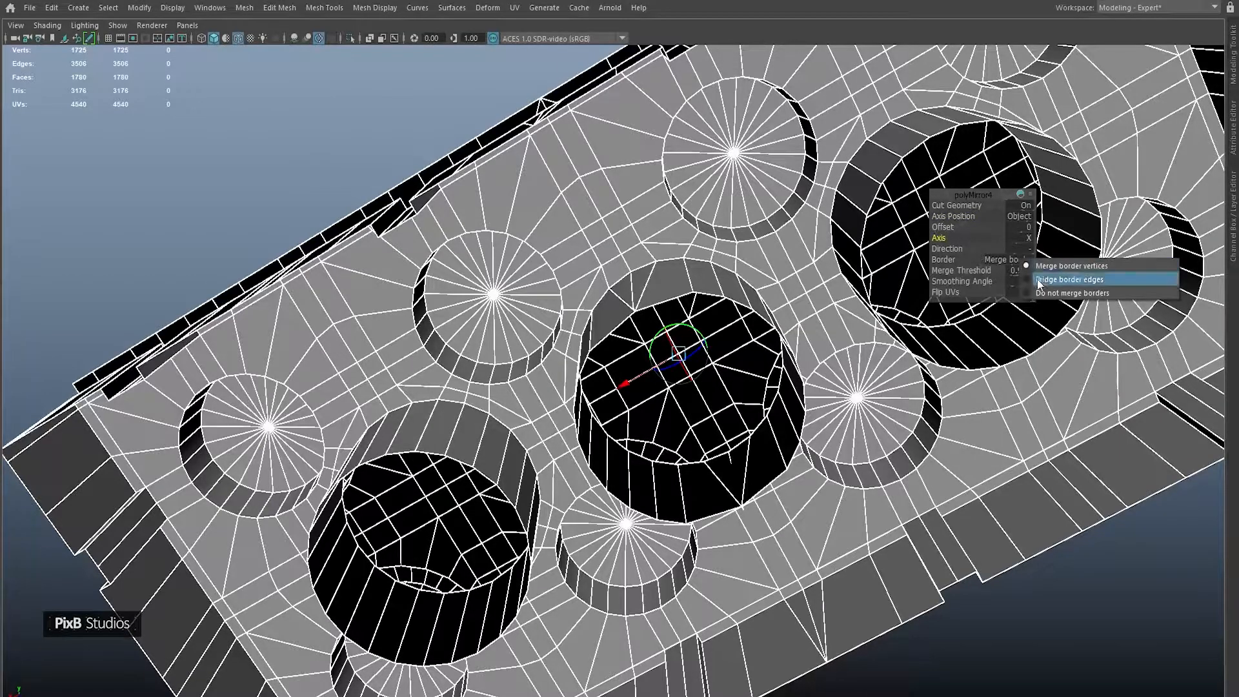
{"action": "left_click", "coordinate": [959, 259]}
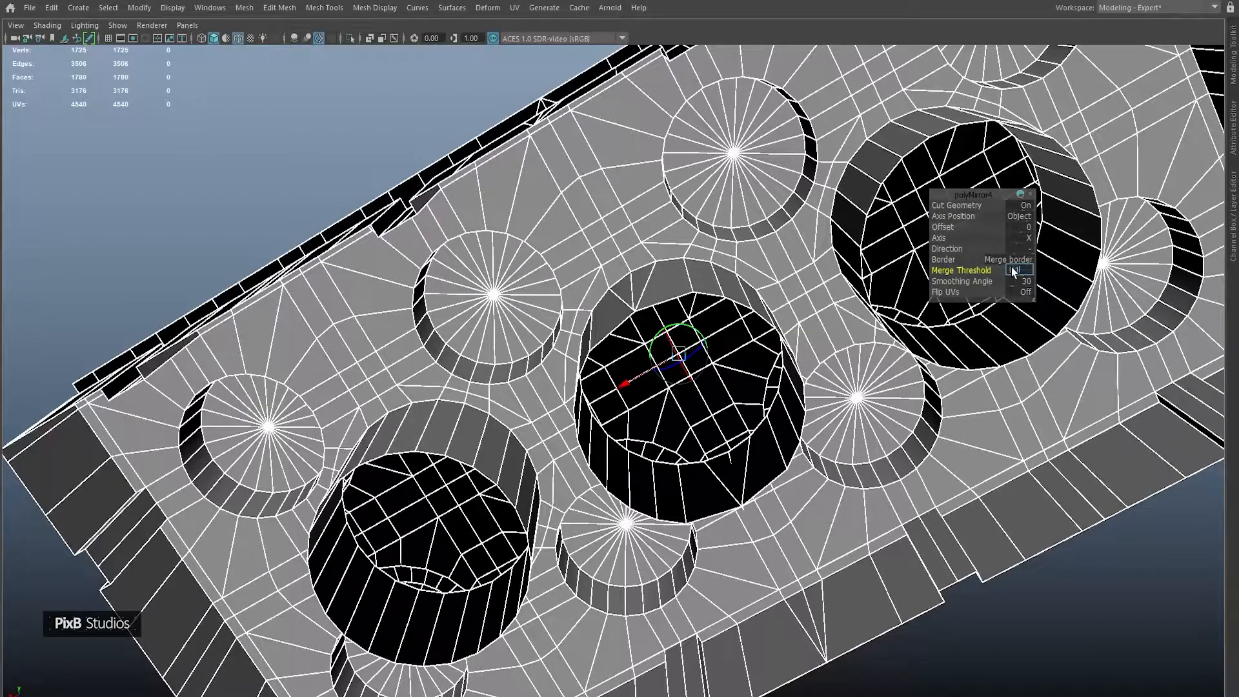
{"action": "key", "text": "Return"}
Inspect the full mirrored brick in smooth preview with the shaded wireframe toggled, and return to the unsmoothed mesh.
{"action": "key", "text": "f"}
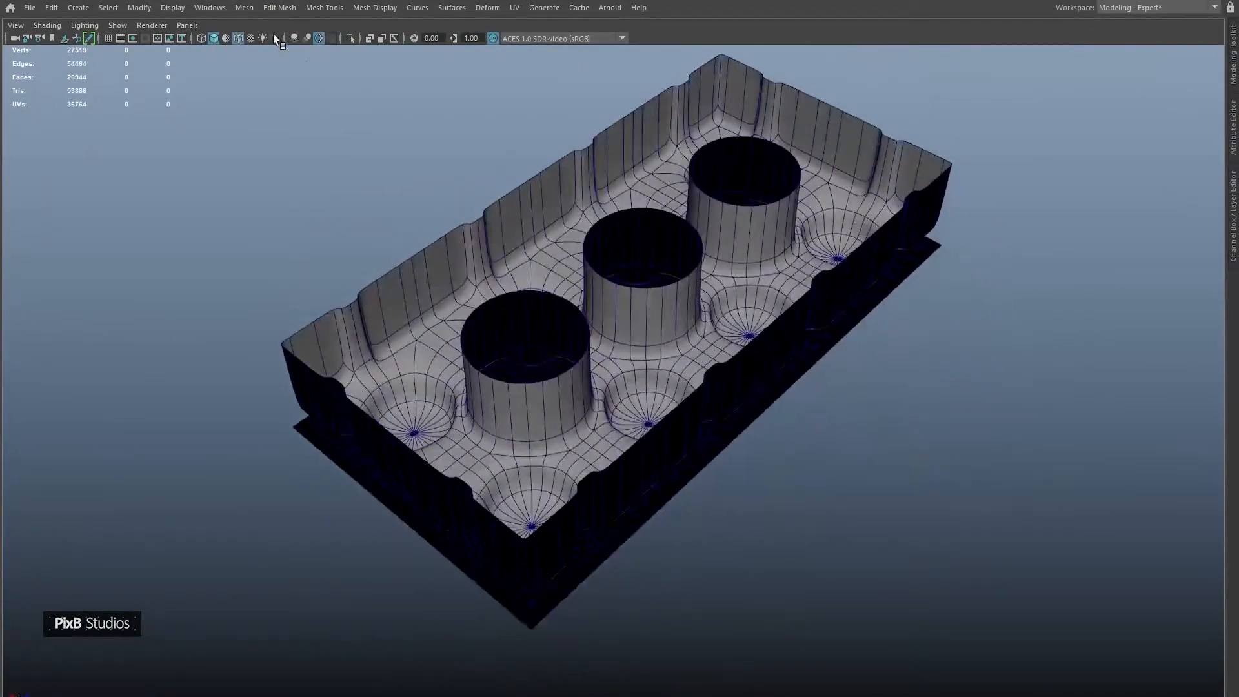
{"action": "left_click", "coordinate": [241, 36]}
{"action": "mouse_move", "coordinate": [461, 123]}
{"action": "left_mouse_down", "text": "alt"}
{"action": "mouse_move", "coordinate": [600, 182]}
{"action": "mouse_move", "coordinate": [601, 216]}
{"action": "mouse_move", "coordinate": [747, 180]}
{"action": "mouse_move", "coordinate": [638, 131]}
{"action": "mouse_move", "coordinate": [620, 223]}
{"action": "mouse_move", "coordinate": [736, 194]}
{"action": "left_mouse_up", "text": "alt"}
{"action": "left_click", "coordinate": [600, 222]}
{"action": "key", "text": "1"}
{"action": "scroll", "coordinate": [646, 361], "scroll_direction": "up", "scroll_amount": 3}
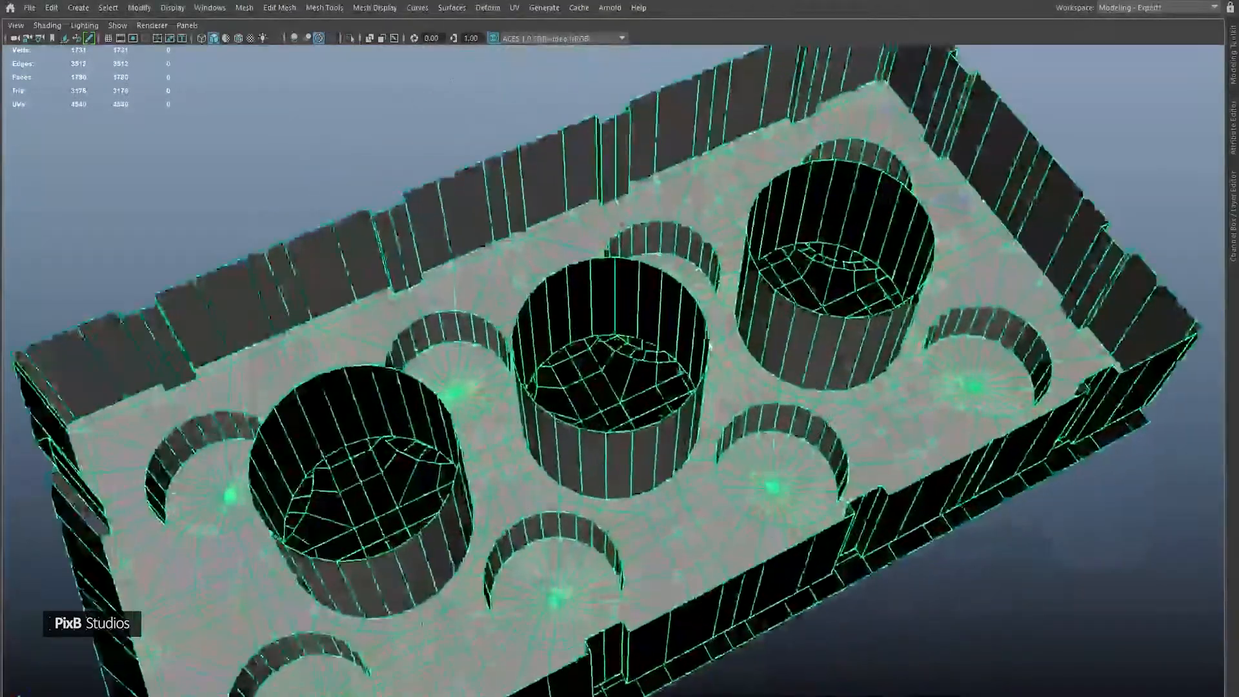
Select the top rim edge loops of all three tubes and extrude them inward to give the tube walls thickness.
{"action": "middle_click_drag", "start_coordinate": [633, 381], "coordinate": [605, 270], "text": "alt"}
{"action": "scroll", "coordinate": [607, 274], "scroll_direction": "up", "scroll_amount": 3}
{"action": "left_click_drag", "start_coordinate": [607, 310], "coordinate": [700, 328], "text": "alt"}
{"action": "right_click_drag", "start_coordinate": [698, 327], "coordinate": [698, 363]}
{"action": "left_click_drag", "start_coordinate": [741, 346], "coordinate": [589, 312], "text": "alt"}
{"action": "left_click", "coordinate": [614, 364]}
{"action": "scroll", "coordinate": [620, 361], "scroll_direction": "up", "scroll_amount": 3}
{"action": "scroll", "coordinate": [619, 342], "scroll_direction": "up", "scroll_amount": 2}
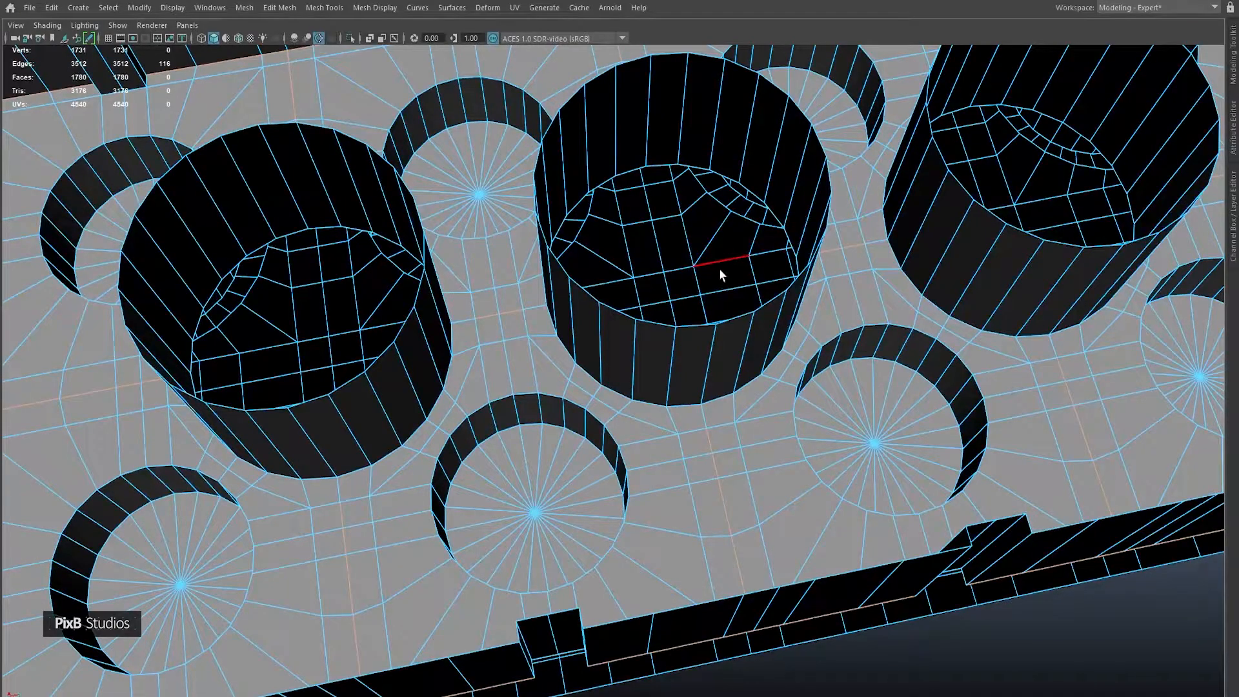
{"action": "right_click_drag", "start_coordinate": [431, 295], "coordinate": [433, 261]}
{"action": "left_click_drag", "start_coordinate": [610, 311], "coordinate": [922, 270], "text": "alt"}
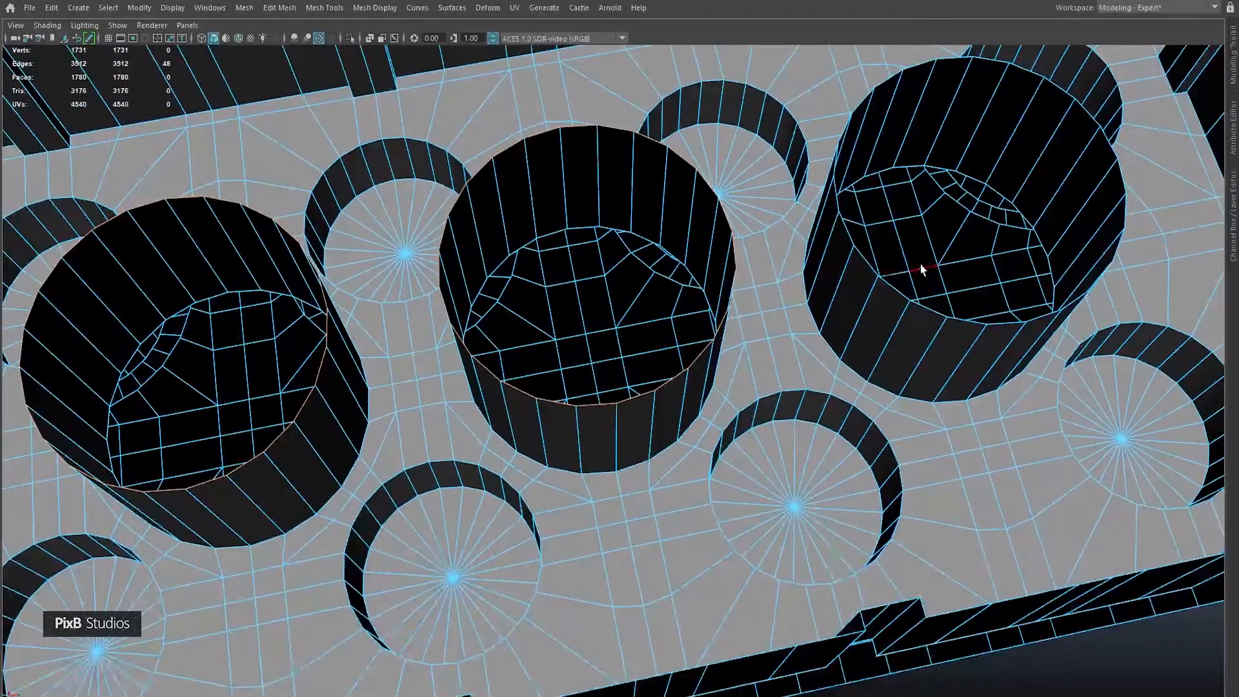
{"action": "double_click", "coordinate": [892, 286], "text": "shift"}
{"action": "key", "text": "ctrl+e"}
{"action": "left_click_drag", "start_coordinate": [946, 205], "coordinate": [871, 203]}
Extrude the inner rims down inside the three tubes and extrude them again toward their centers to close the floors.
{"action": "key", "text": "ctrl+e"}
{"action": "key", "text": "w"}
{"action": "left_click_drag", "start_coordinate": [580, 262], "coordinate": [596, 359], "text": "alt"}
{"action": "left_click_drag", "start_coordinate": [578, 195], "coordinate": [583, 199], "text": "alt"}
{"action": "key", "text": "ctrl+e"}
{"action": "left_click_drag", "start_coordinate": [940, 206], "coordinate": [615, 280]}
Merge the converging vertices at the center of each tube's floor.
{"action": "right_click_drag", "start_coordinate": [615, 280], "coordinate": [537, 274]}
{"action": "left_click_drag", "start_coordinate": [583, 328], "coordinate": [613, 337]}
{"action": "right_click_drag", "start_coordinate": [614, 337], "coordinate": [590, 251], "text": "shift"}
{"action": "left_click_drag", "start_coordinate": [251, 453], "coordinate": [264, 483]}
{"action": "key", "text": "g"}
{"action": "left_click_drag", "start_coordinate": [895, 186], "coordinate": [914, 210], "text": "alt"}
{"action": "left_click_drag", "start_coordinate": [916, 230], "coordinate": [924, 252]}
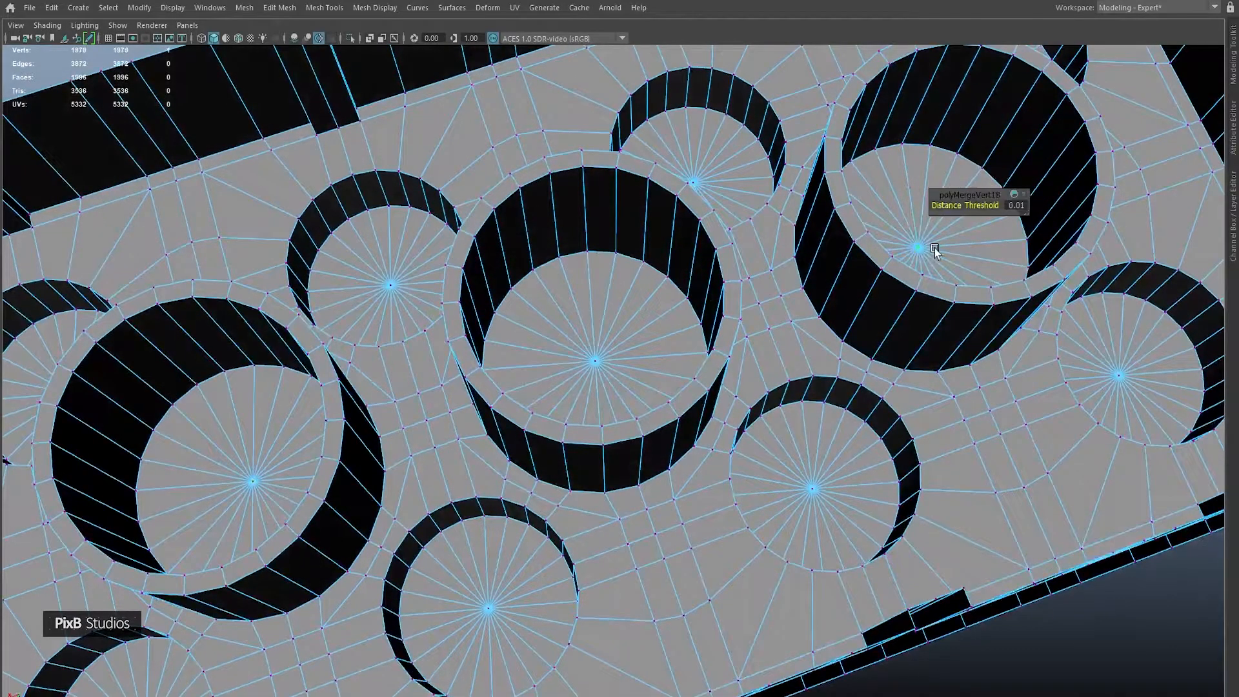
{"action": "right_click_drag", "start_coordinate": [924, 252], "coordinate": [887, 258], "text": "shift"}
{"action": "left_click", "coordinate": [249, 475], "text": "shift"}
Examine the brick's underside and the three closed tubes from several angles.
{"action": "left_click_drag", "start_coordinate": [553, 339], "coordinate": [639, 331], "text": "alt"}
{"action": "key", "text": "w"}
{"action": "scroll", "coordinate": [667, 316], "scroll_direction": "down", "scroll_amount": 5}
{"action": "key", "text": "q"}
{"action": "key", "text": "F8"}
{"action": "right_click_drag", "start_coordinate": [604, 339], "coordinate": [624, 291]}
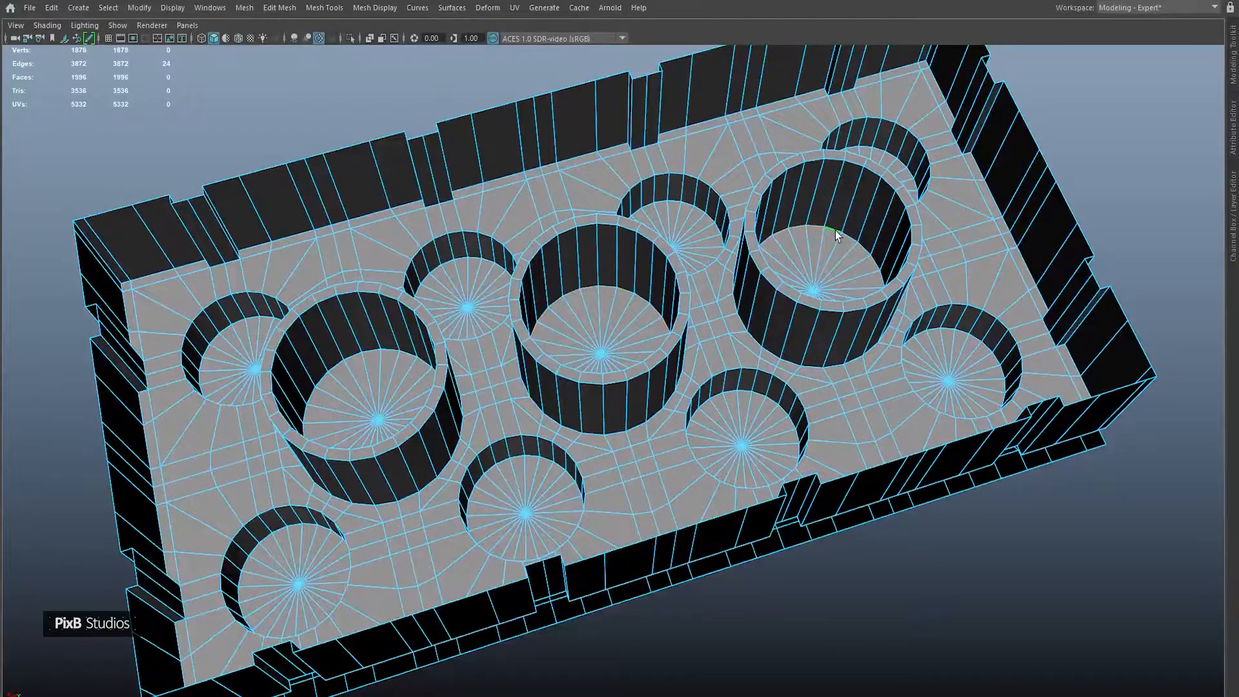
{"action": "left_click_drag", "start_coordinate": [629, 265], "coordinate": [706, 361], "text": "alt"}
{"action": "right_click_drag", "start_coordinate": [705, 361], "coordinate": [783, 255]}
{"action": "left_click_drag", "start_coordinate": [784, 257], "coordinate": [686, 287], "text": "alt"}
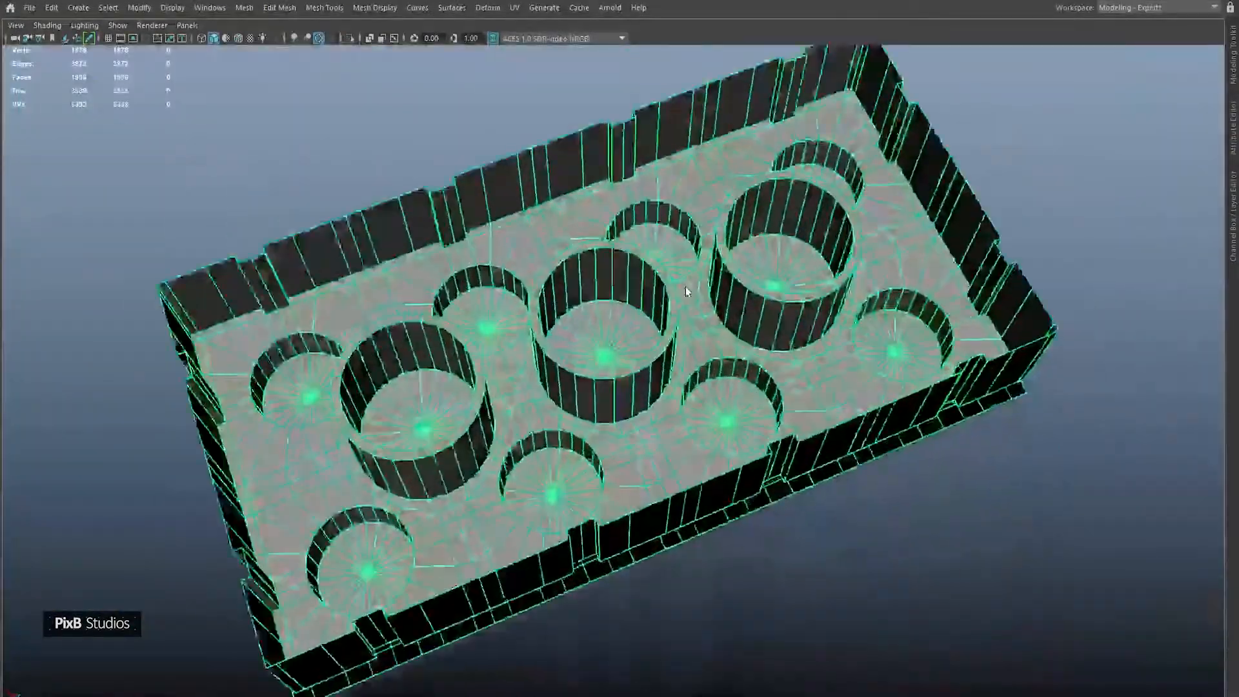
Try a horizontal Multi-Cut edge loop around the outer walls and delete its segments in the long walls' central strip.
{"action": "right_click_drag", "start_coordinate": [679, 334], "coordinate": [697, 199]}
{"action": "scroll", "coordinate": [700, 207], "scroll_direction": "up", "scroll_amount": 3}
{"action": "left_click_drag", "start_coordinate": [710, 246], "coordinate": [710, 336], "text": "alt"}
{"action": "scroll", "coordinate": [710, 336], "scroll_direction": "up", "scroll_amount": 4}
{"action": "middle_click_drag", "start_coordinate": [675, 391], "coordinate": [693, 333], "text": "alt"}
{"action": "right_click_drag", "start_coordinate": [645, 274], "coordinate": [711, 252]}
{"action": "left_click_drag", "start_coordinate": [604, 302], "coordinate": [807, 251], "text": "alt"}
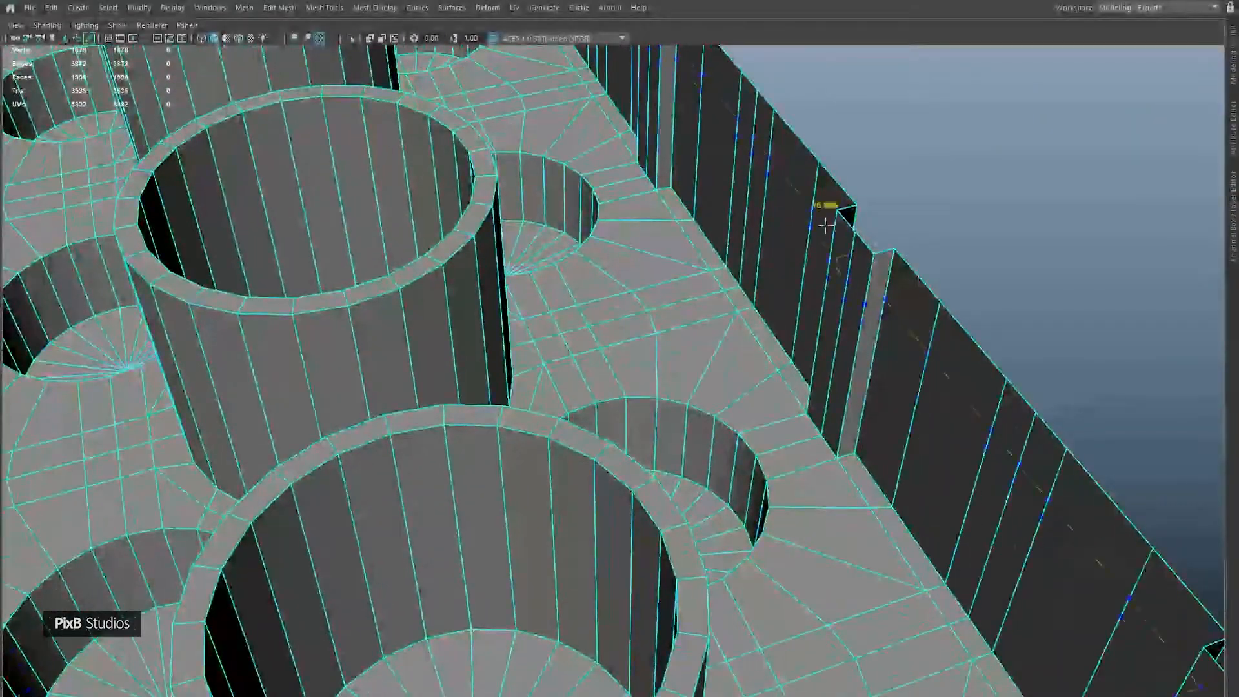
{"action": "left_click", "coordinate": [821, 242]}
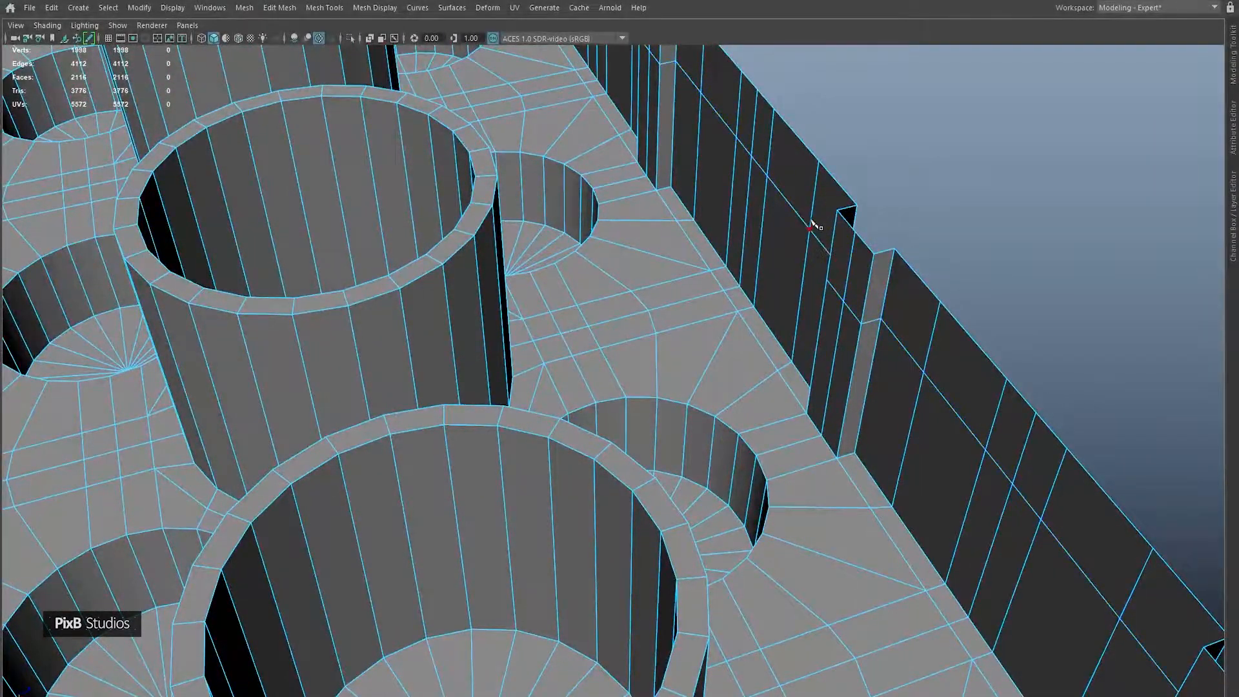
{"action": "left_click_drag", "start_coordinate": [811, 222], "coordinate": [742, 223], "text": "alt"}
{"action": "left_click_drag", "start_coordinate": [819, 193], "coordinate": [609, 144], "text": "alt"}
{"action": "key", "text": "Delete"}
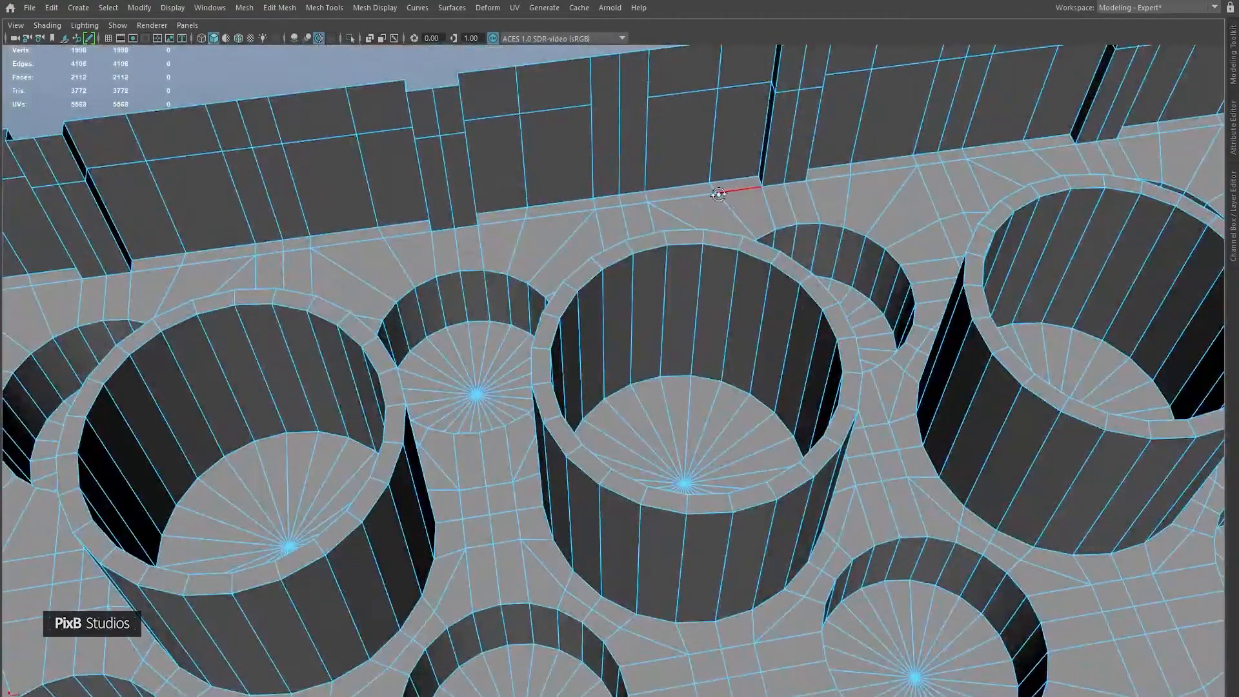
Insert an edge loop beside the center line through the middle tube and apply Edit Edge Flow to the tube's added edges.
{"action": "left_click_drag", "start_coordinate": [720, 195], "coordinate": [648, 239], "text": "alt"}
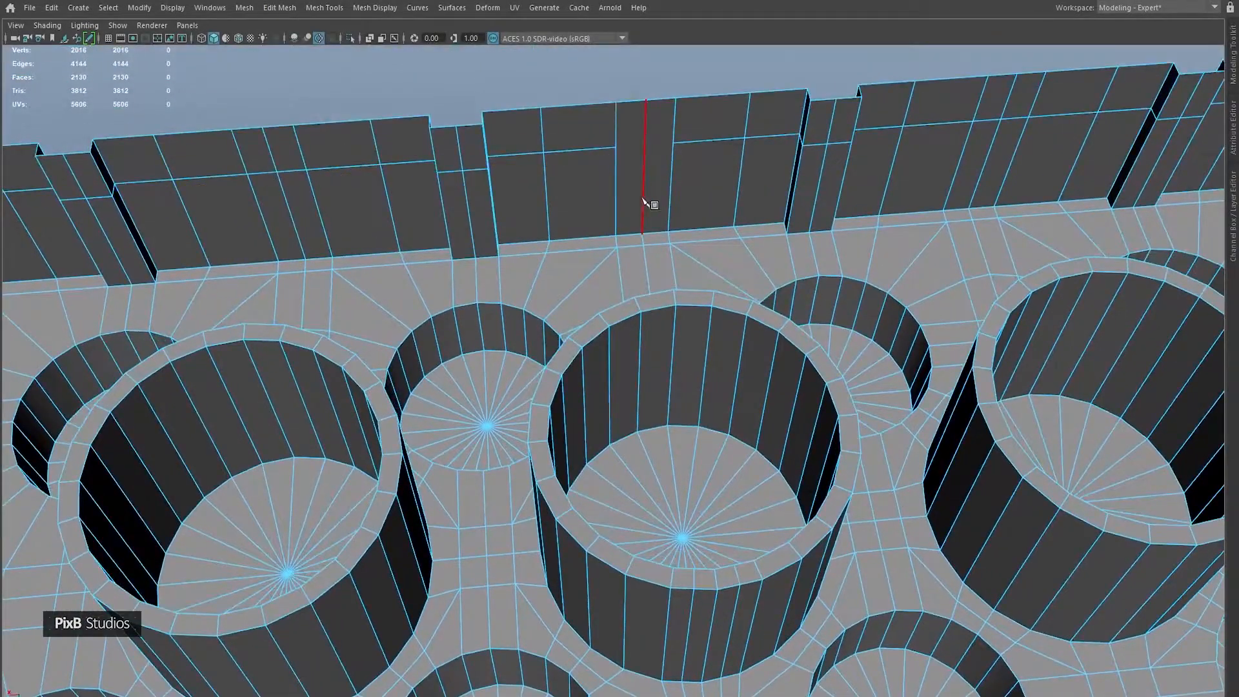
{"action": "left_click_drag", "start_coordinate": [664, 346], "coordinate": [656, 296], "text": "alt"}
{"action": "right_click_drag", "start_coordinate": [656, 296], "coordinate": [702, 217], "text": "alt"}
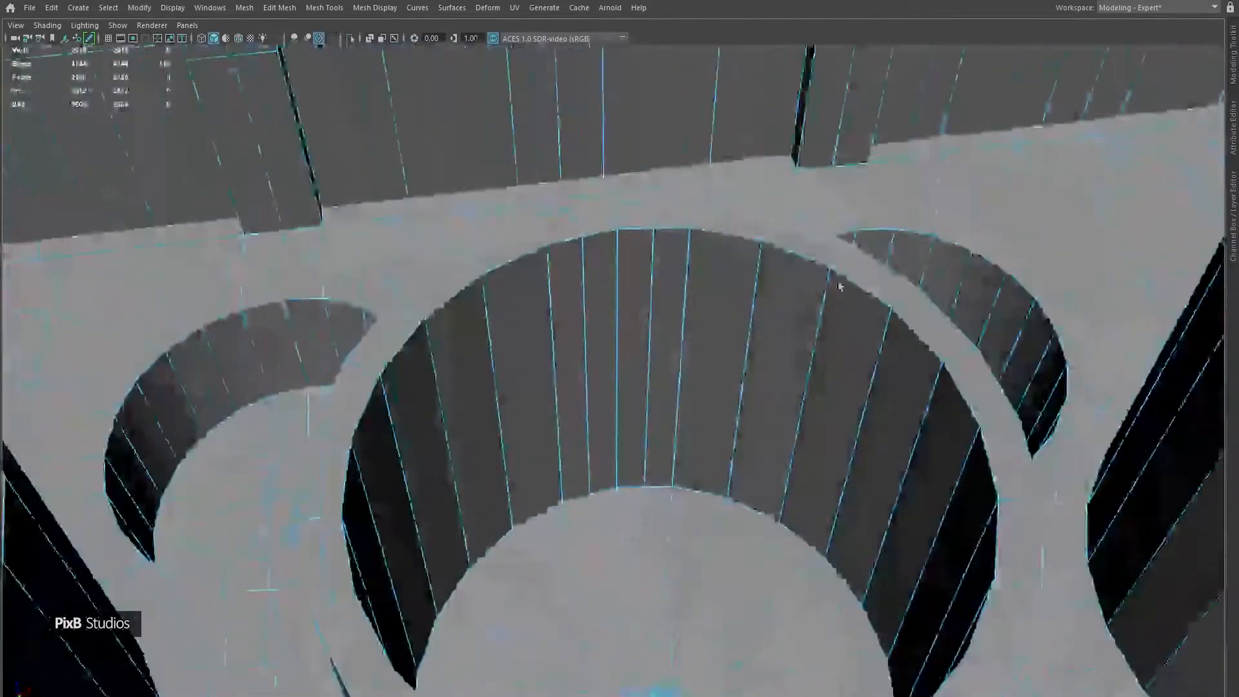
{"action": "left_click", "coordinate": [649, 304]}
{"action": "left_click", "coordinate": [585, 295], "text": "shift"}
{"action": "right_click_drag", "start_coordinate": [653, 232], "coordinate": [645, 361], "text": "shift"}
{"action": "left_click_drag", "start_coordinate": [644, 361], "coordinate": [586, 297], "text": "alt"}
{"action": "left_click", "coordinate": [588, 301]}
{"action": "left_click", "coordinate": [655, 282], "text": "shift"}
{"action": "key", "text": "g"}
{"action": "left_click_drag", "start_coordinate": [695, 297], "coordinate": [680, 327], "text": "alt"}
{"action": "left_click", "coordinate": [633, 320]}
{"action": "key", "text": "g"}
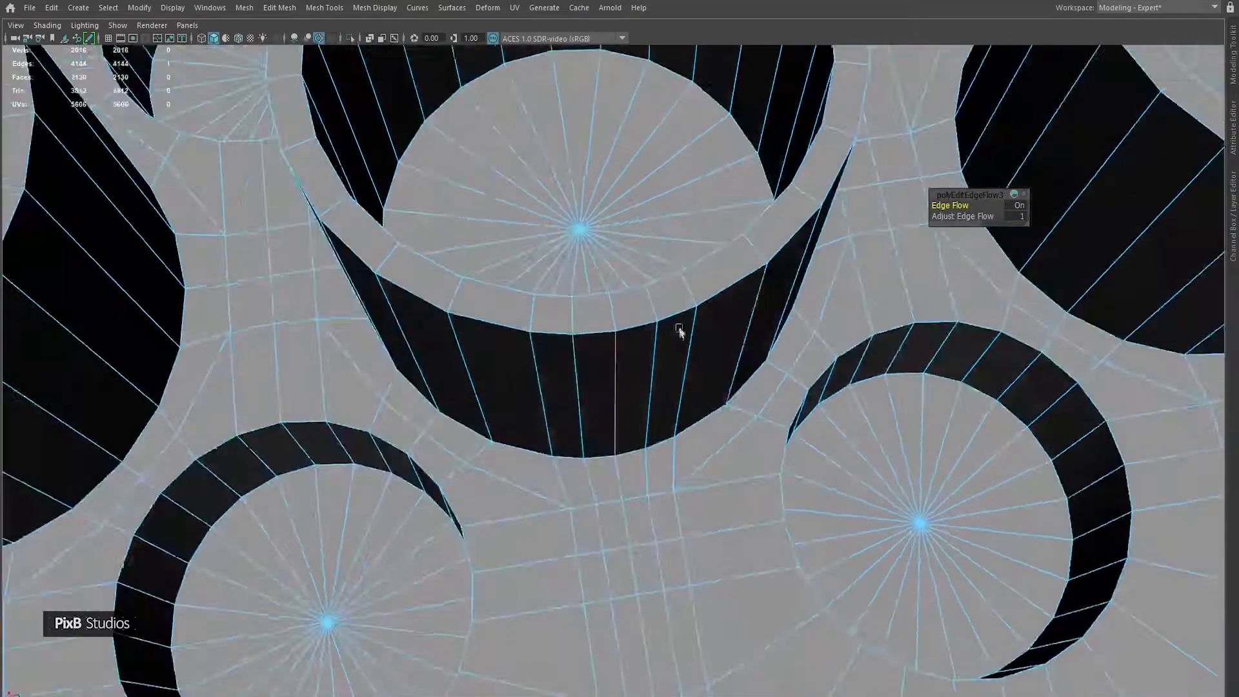
Examine the edge loops crossing the floor between the middle tube and the long outer wall.
{"action": "middle_click_drag", "start_coordinate": [622, 434], "coordinate": [600, 307], "text": "alt"}
{"action": "left_click", "coordinate": [570, 335]}
{"action": "right_click_drag", "start_coordinate": [636, 400], "coordinate": [570, 227], "text": "alt"}
{"action": "middle_click_drag", "start_coordinate": [570, 227], "coordinate": [581, 123], "text": "alt"}
{"action": "left_click_drag", "start_coordinate": [581, 123], "coordinate": [768, 100], "text": "alt"}
{"action": "left_click", "coordinate": [610, 164]}
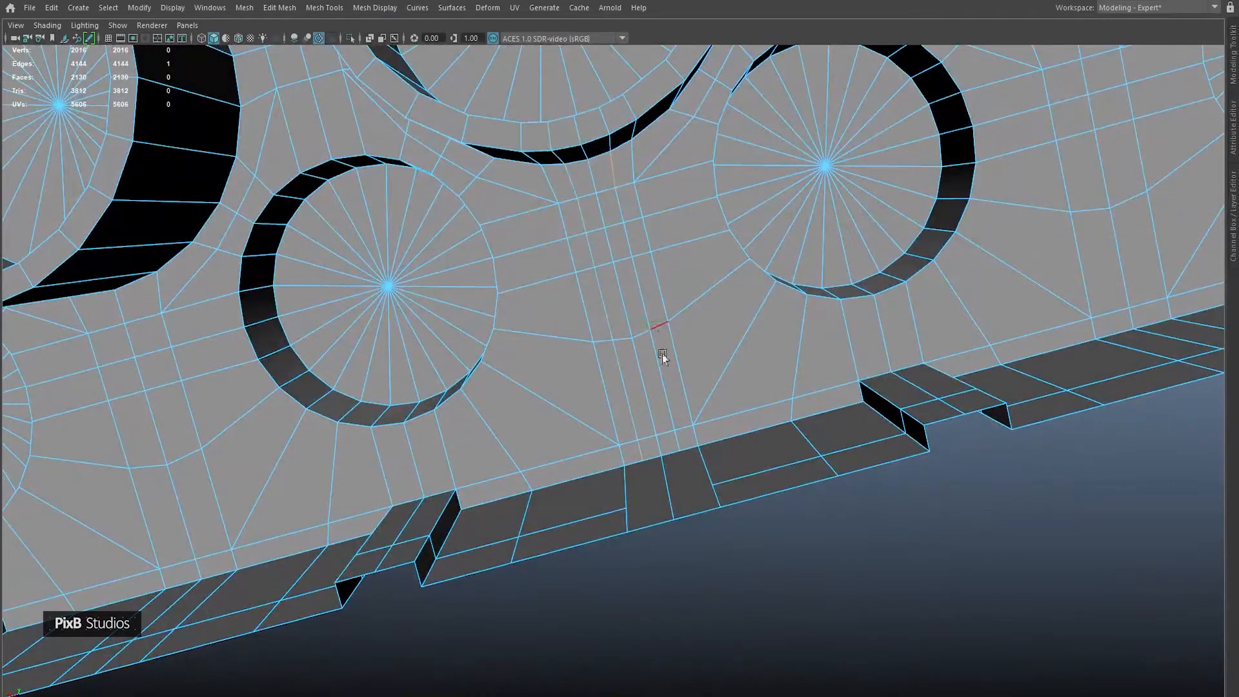
{"action": "double_click", "coordinate": [615, 156], "text": "ctrl"}
{"action": "key", "text": "d"}
{"action": "left_click", "coordinate": [566, 164]}
{"action": "left_click", "coordinate": [532, 171]}
Select the remaining horizontal edges around the outer walls and delete them.
{"action": "left_click_drag", "start_coordinate": [557, 168], "coordinate": [497, 257], "text": "alt"}
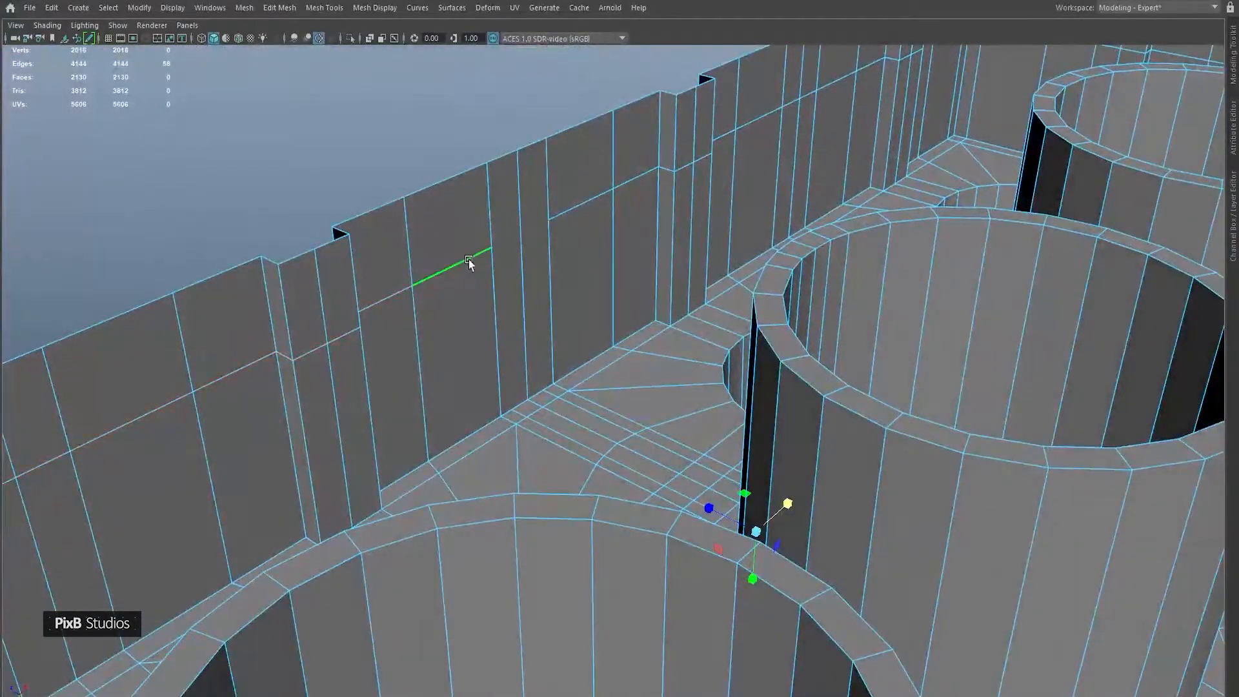
{"action": "double_click", "coordinate": [602, 187], "text": "shift"}
{"action": "right_click_drag", "start_coordinate": [803, 127], "coordinate": [686, 202], "text": "shift"}
Cut vertical edges up the long wall's middle with Multi-Cut, from the floor loops to the top edge.
{"action": "left_click_drag", "start_coordinate": [686, 203], "coordinate": [545, 330], "text": "alt"}
{"action": "left_click", "coordinate": [511, 149]}
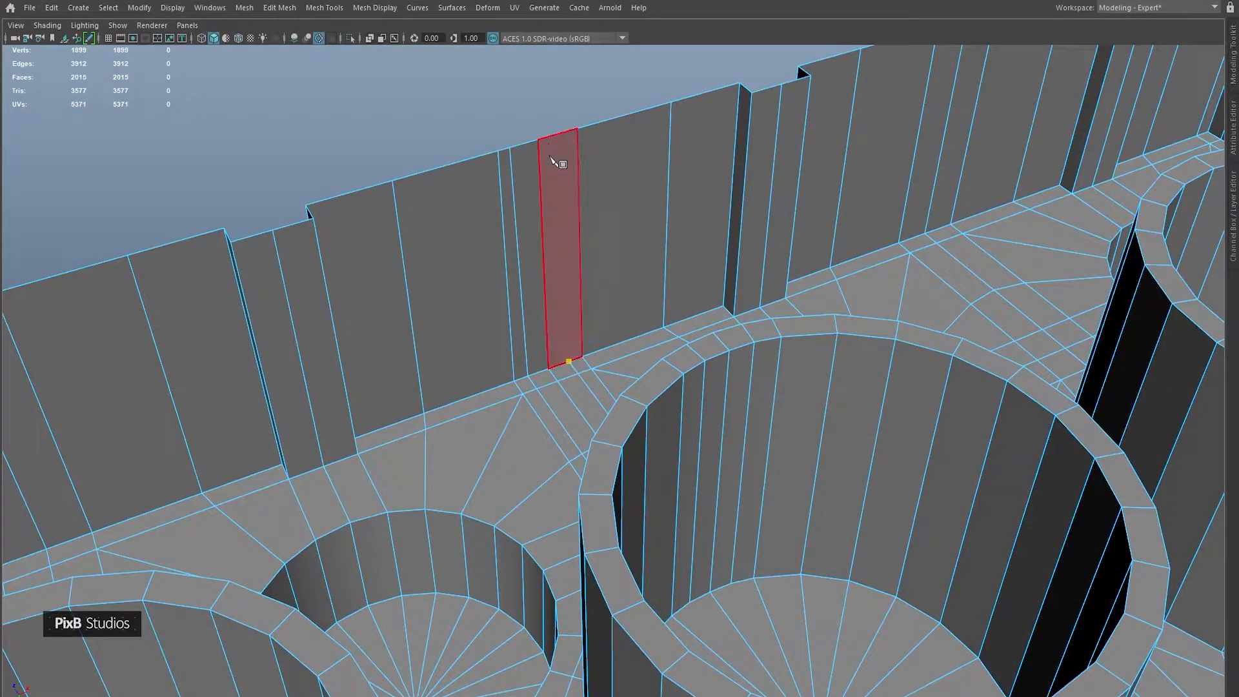
{"action": "key", "text": "Return"}
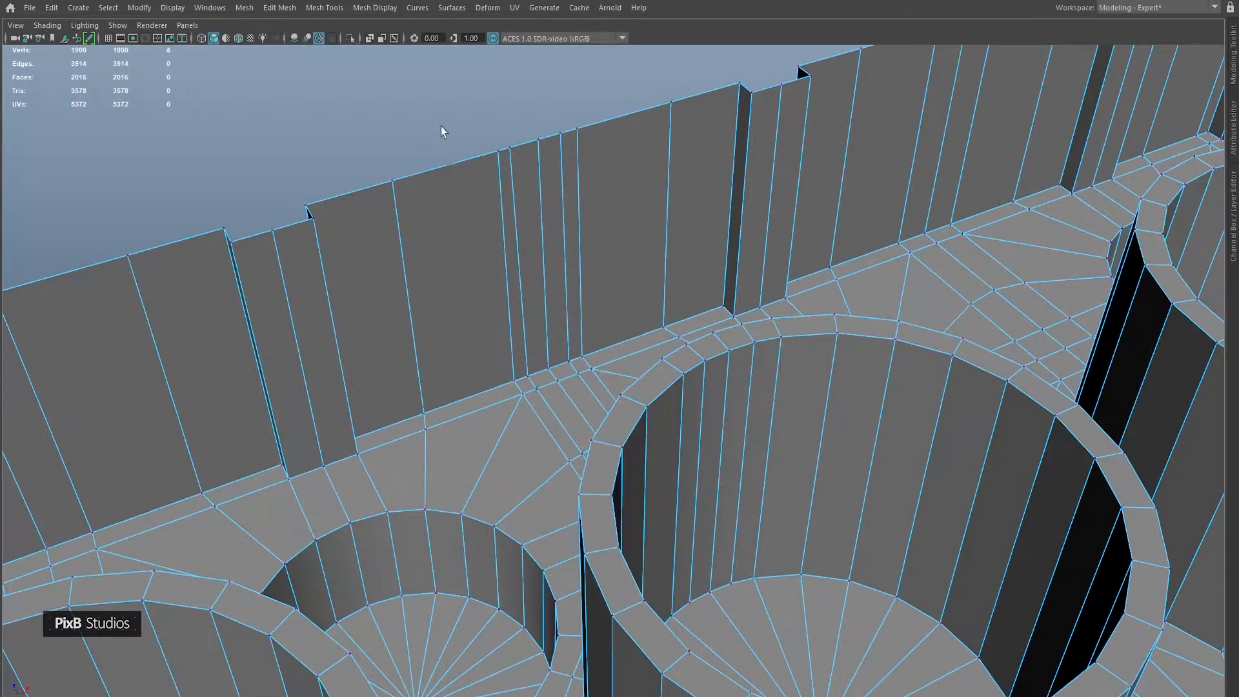
Snap the two new vertices on the wall's top edge into line with the floor vertices directly below them.
{"action": "key", "text": "d"}
{"action": "right_click_drag", "start_coordinate": [509, 126], "coordinate": [508, 168]}
{"action": "left_click_drag", "start_coordinate": [537, 138], "coordinate": [528, 376]}
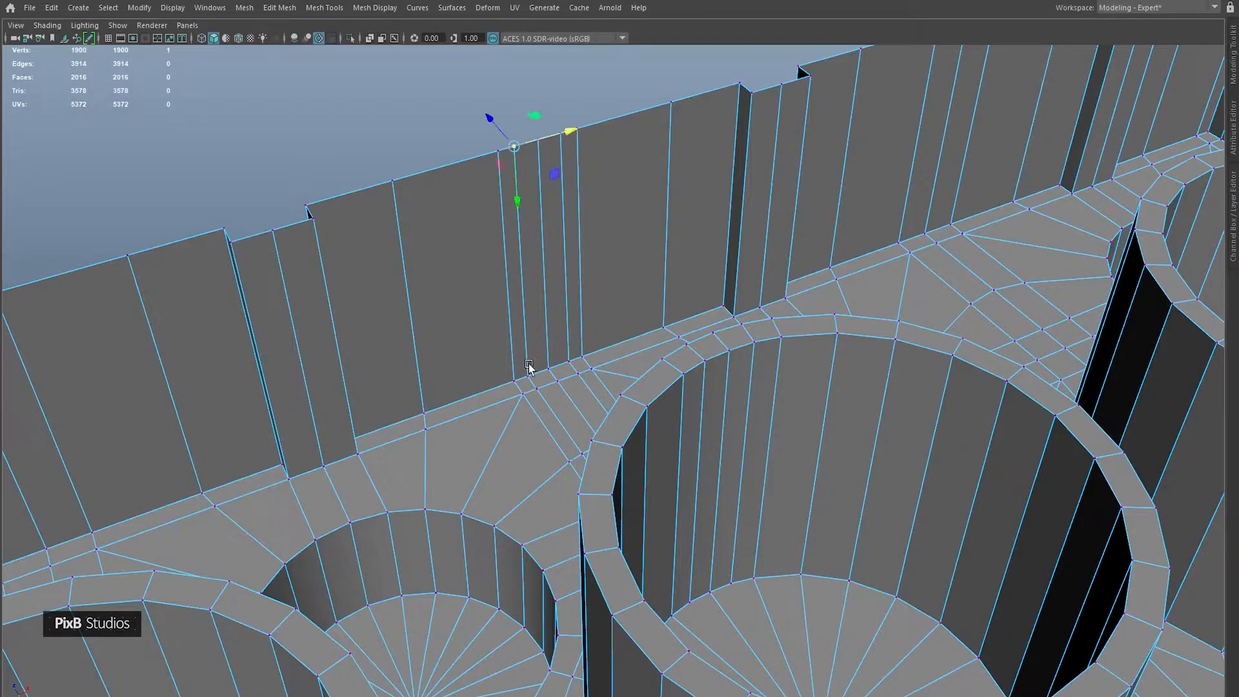
{"action": "left_click", "coordinate": [559, 119]}
{"action": "left_click_drag", "start_coordinate": [588, 125], "coordinate": [567, 368]}
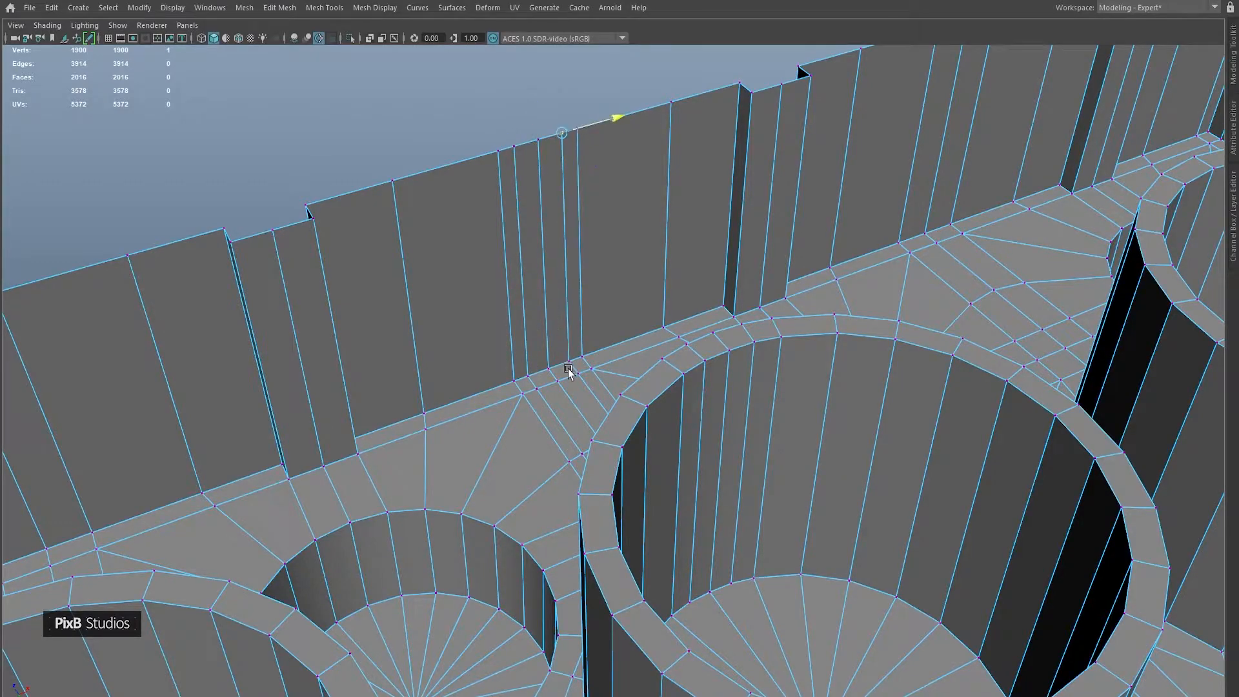
Select the whole top border of the outer walls and align its height with the tube rims.
{"action": "right_click_drag", "start_coordinate": [545, 241], "coordinate": [543, 283]}
{"action": "left_click_drag", "start_coordinate": [507, 315], "coordinate": [536, 334], "text": "alt"}
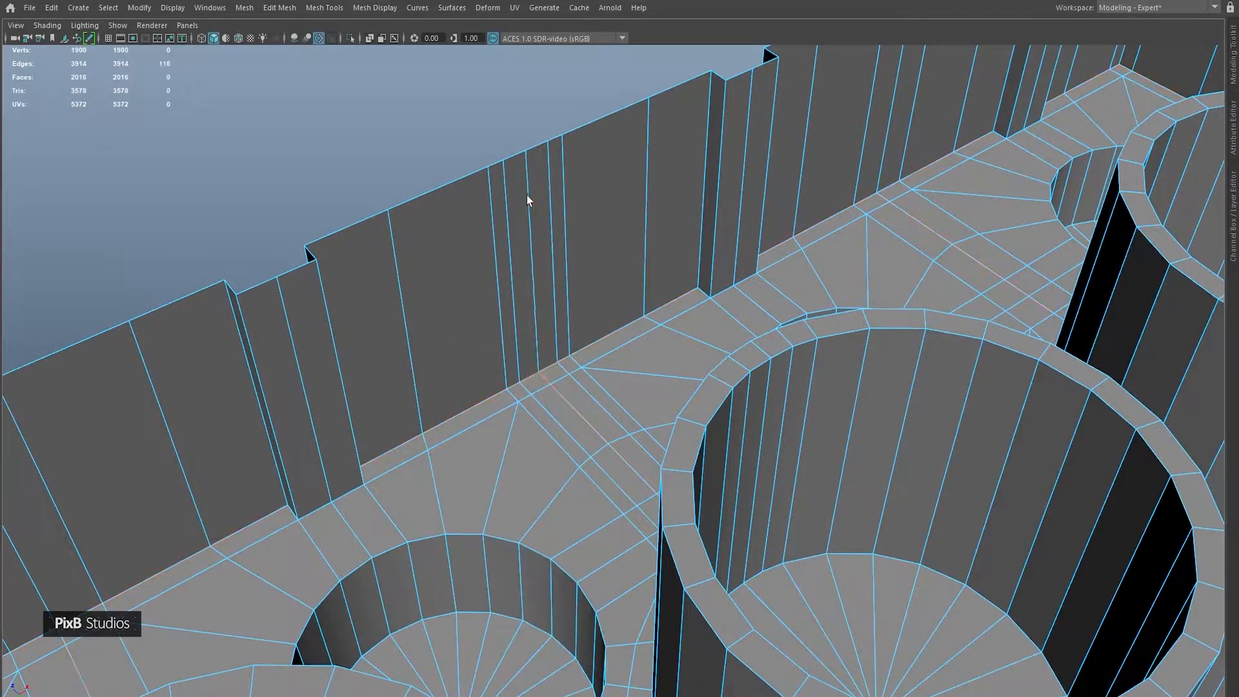
{"action": "double_click", "coordinate": [518, 158]}
{"action": "left_click_drag", "start_coordinate": [522, 178], "coordinate": [556, 196], "text": "alt"}
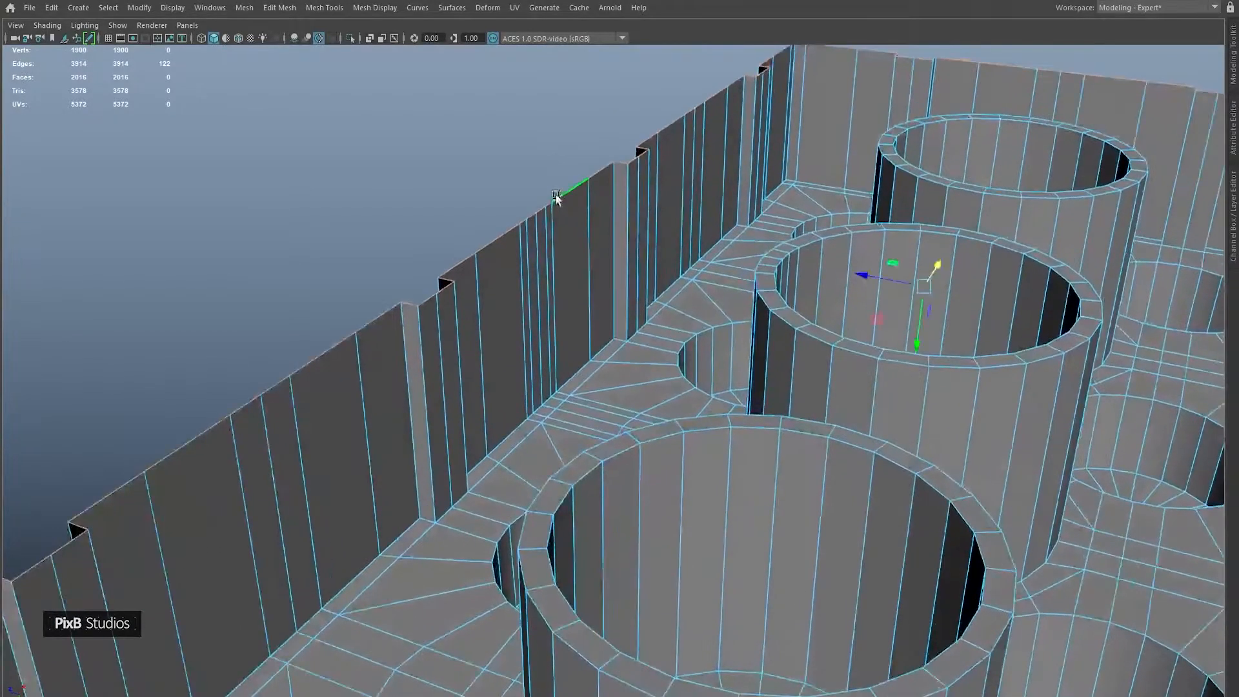
{"action": "left_click_drag", "start_coordinate": [588, 240], "coordinate": [780, 244]}
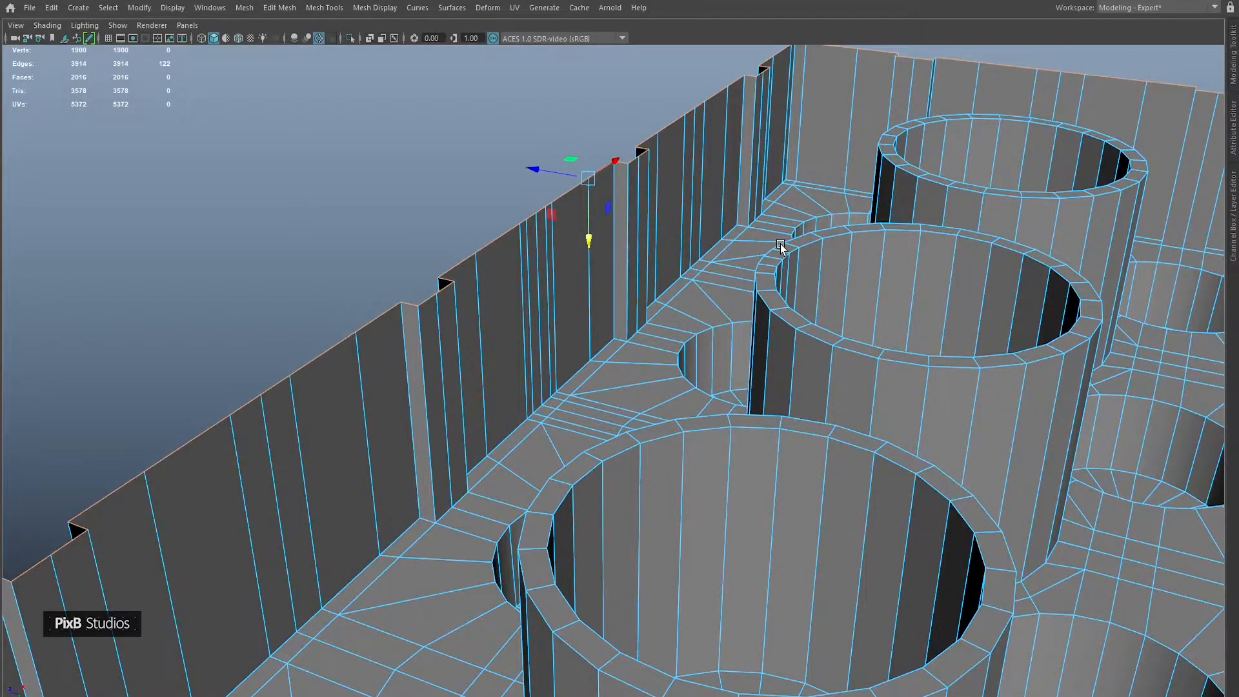
Delete the narrow middle strip of faces running across the long wall, the floor and the adjoining side of the middle tube.
{"action": "right_click_drag", "start_coordinate": [630, 161], "coordinate": [634, 185]}
{"action": "left_click", "coordinate": [626, 176]}
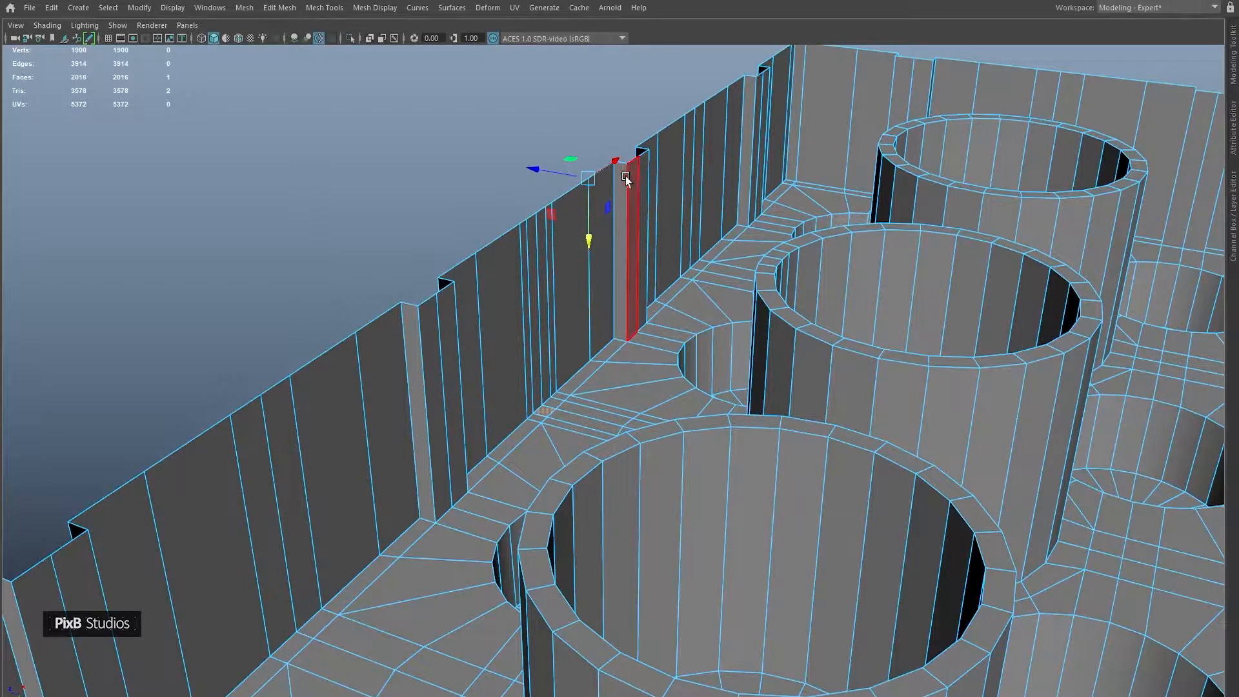
{"action": "left_click_drag", "start_coordinate": [562, 162], "coordinate": [702, 187], "text": "alt"}
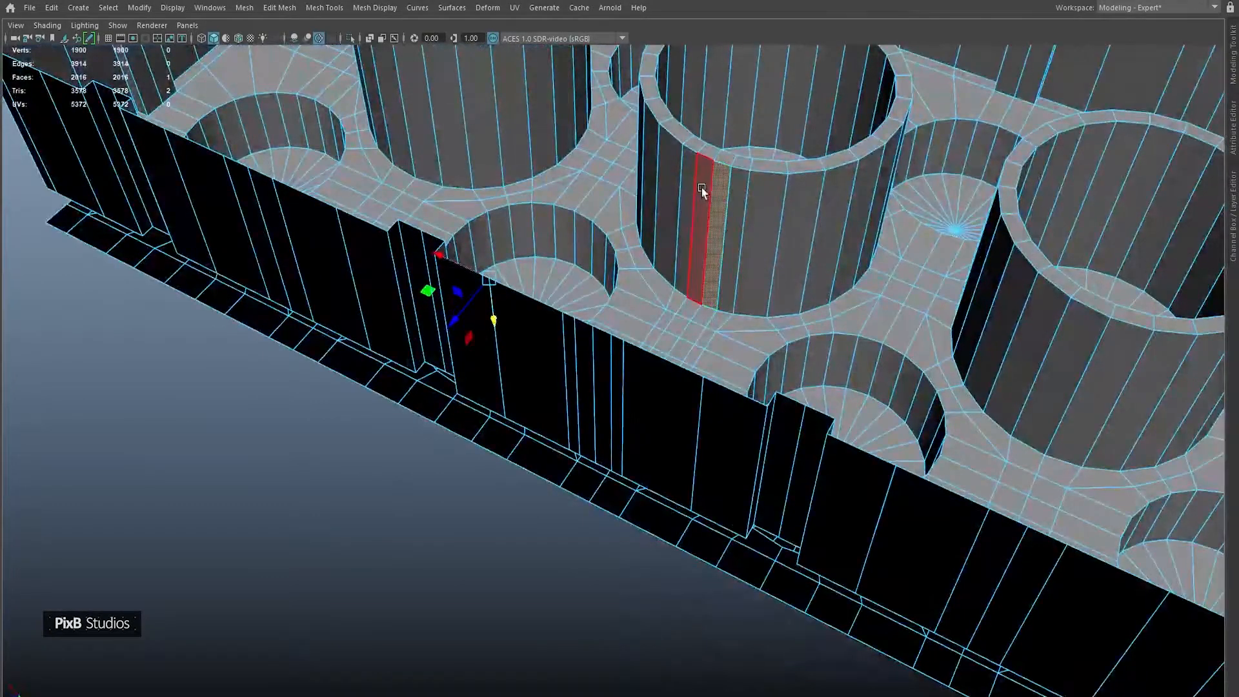
{"action": "left_click", "coordinate": [703, 188], "text": "shift"}
{"action": "left_click_drag", "start_coordinate": [785, 265], "coordinate": [631, 354], "text": "alt"}
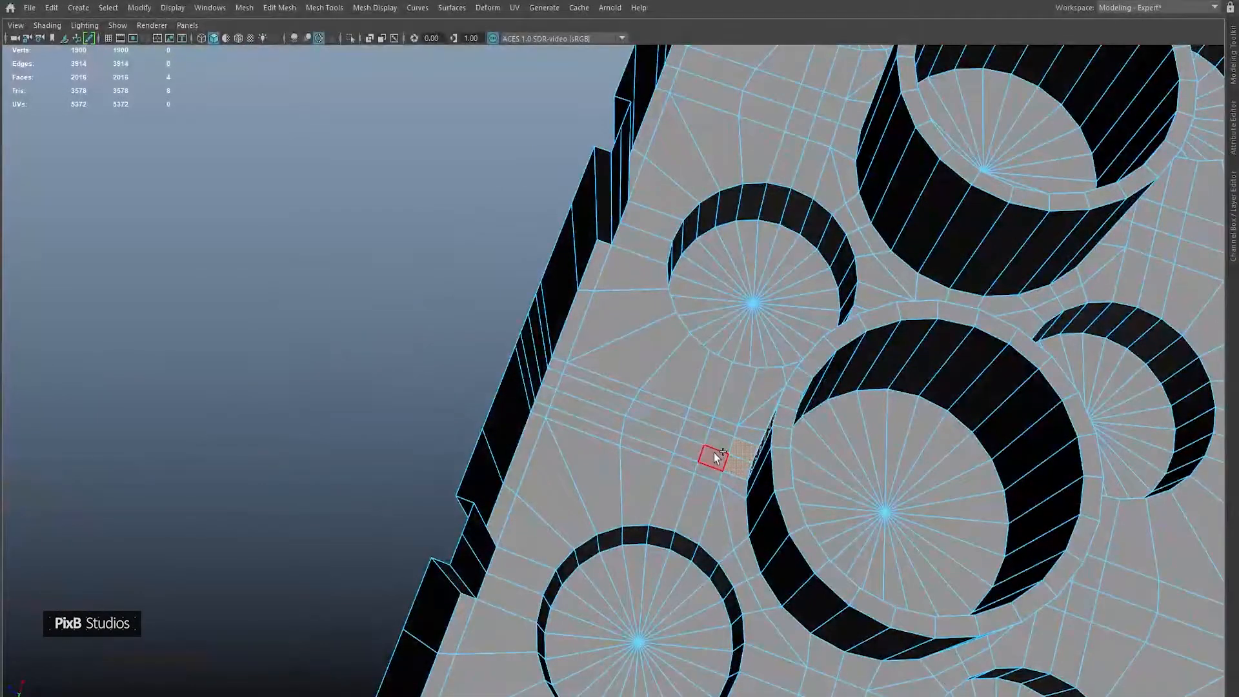
{"action": "key", "text": "Delete"}
{"action": "double_click", "coordinate": [696, 447]}
{"action": "left_click_drag", "start_coordinate": [718, 441], "coordinate": [697, 415], "text": "alt"}
{"action": "key", "text": "Delete"}
Extrude the floor gap's border edges on both sides and raise them to the wall's top height to form a cross rib.
{"action": "right_click_drag", "start_coordinate": [595, 326], "coordinate": [632, 139]}
{"action": "left_click_drag", "start_coordinate": [576, 203], "coordinate": [886, 237], "text": "alt"}
{"action": "left_click_drag", "start_coordinate": [741, 313], "coordinate": [859, 485], "text": "alt"}
{"action": "left_click", "coordinate": [837, 479], "text": "shift"}
{"action": "double_click", "coordinate": [525, 398], "text": "shift"}
{"action": "left_click", "coordinate": [677, 345]}
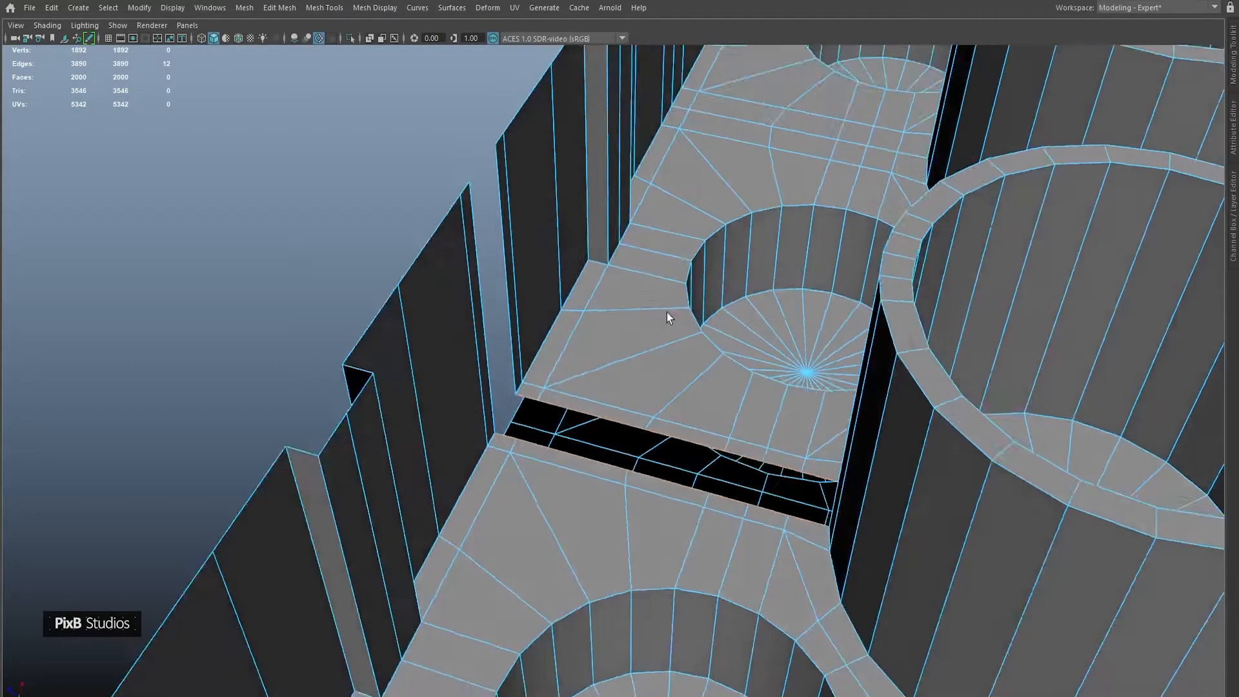
{"action": "key", "text": "ctrl+e"}
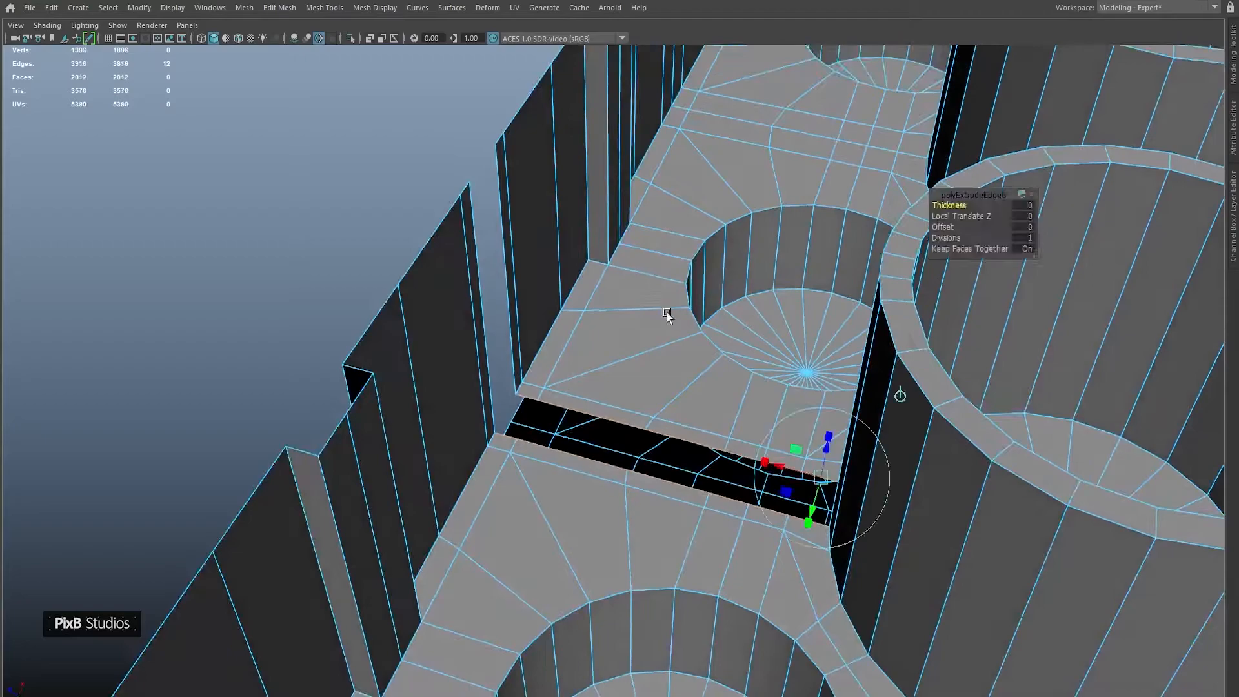
{"action": "right_click_drag", "start_coordinate": [614, 203], "coordinate": [613, 237], "text": "ctrl+shift"}
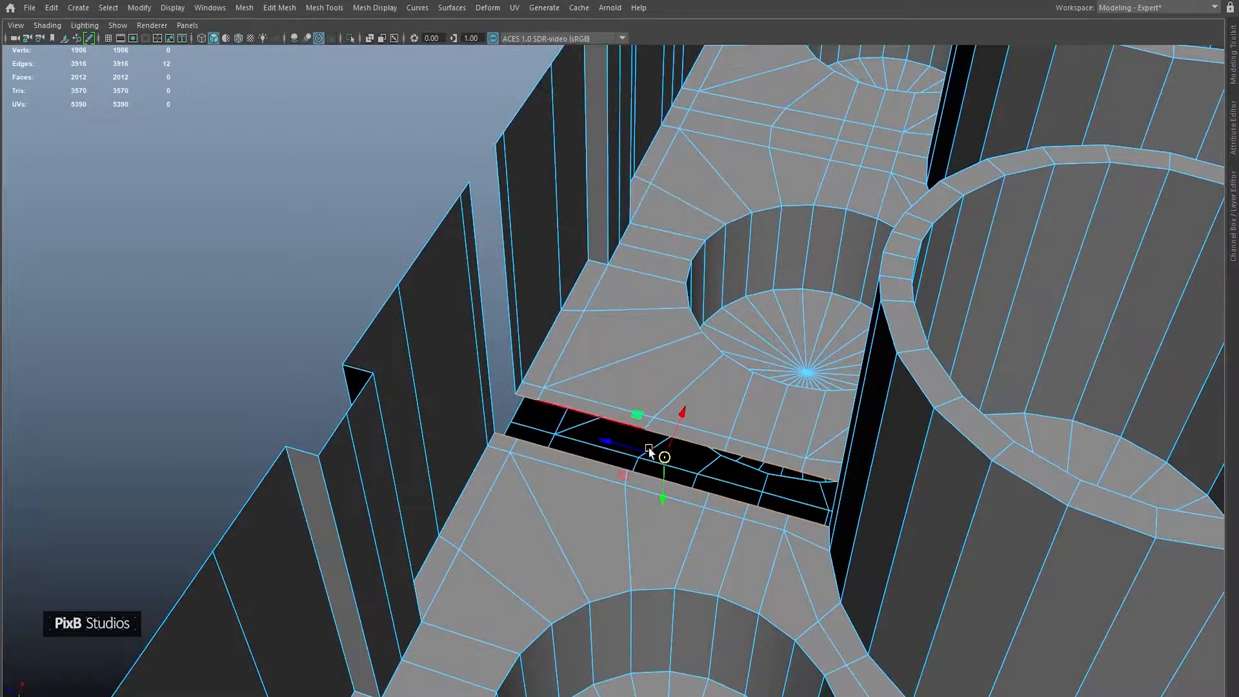
{"action": "left_click_drag", "start_coordinate": [665, 496], "coordinate": [506, 178]}
Merge the overlapping vertices where the extruded rib sides meet the wall and the middle tube.
{"action": "key", "text": "F9"}
{"action": "left_click_drag", "start_coordinate": [408, 111], "coordinate": [527, 222]}
{"action": "right_click_drag", "start_coordinate": [526, 222], "coordinate": [574, 143], "text": "shift"}
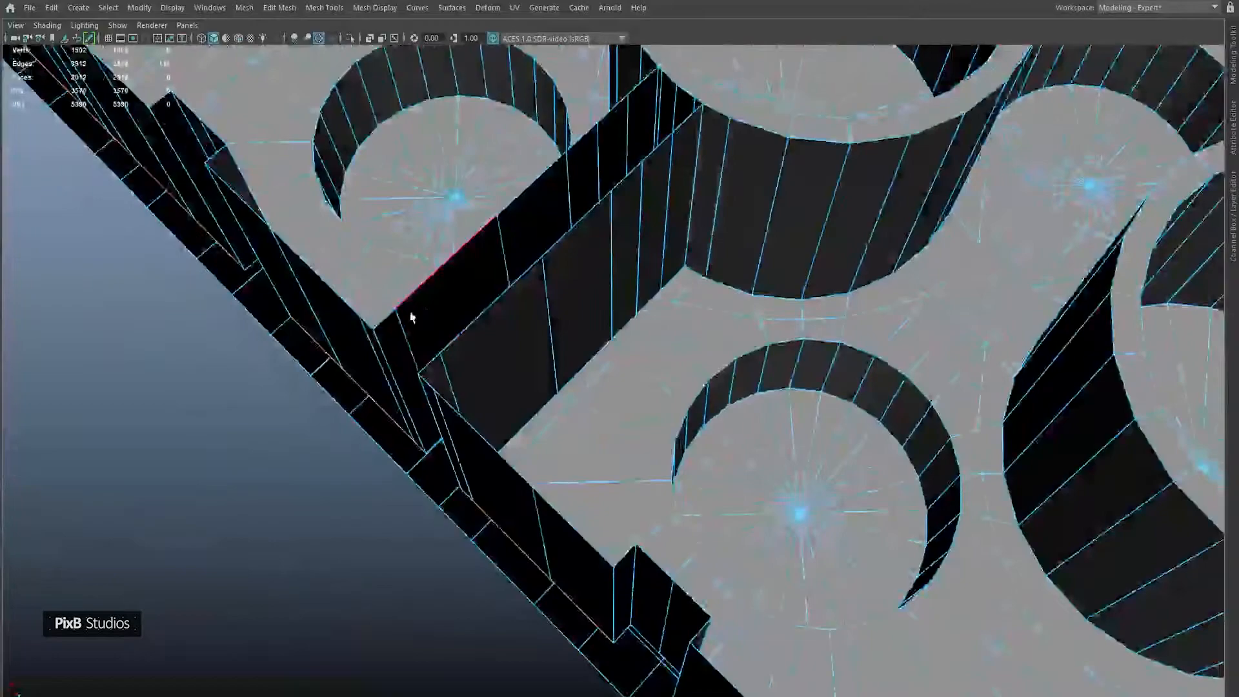
Bridge the rib's open top edges from the outer wall to the middle tube, using 1 division.
{"action": "left_click", "coordinate": [387, 318]}
{"action": "right_click_drag", "start_coordinate": [423, 303], "coordinate": [444, 445], "text": "shift"}
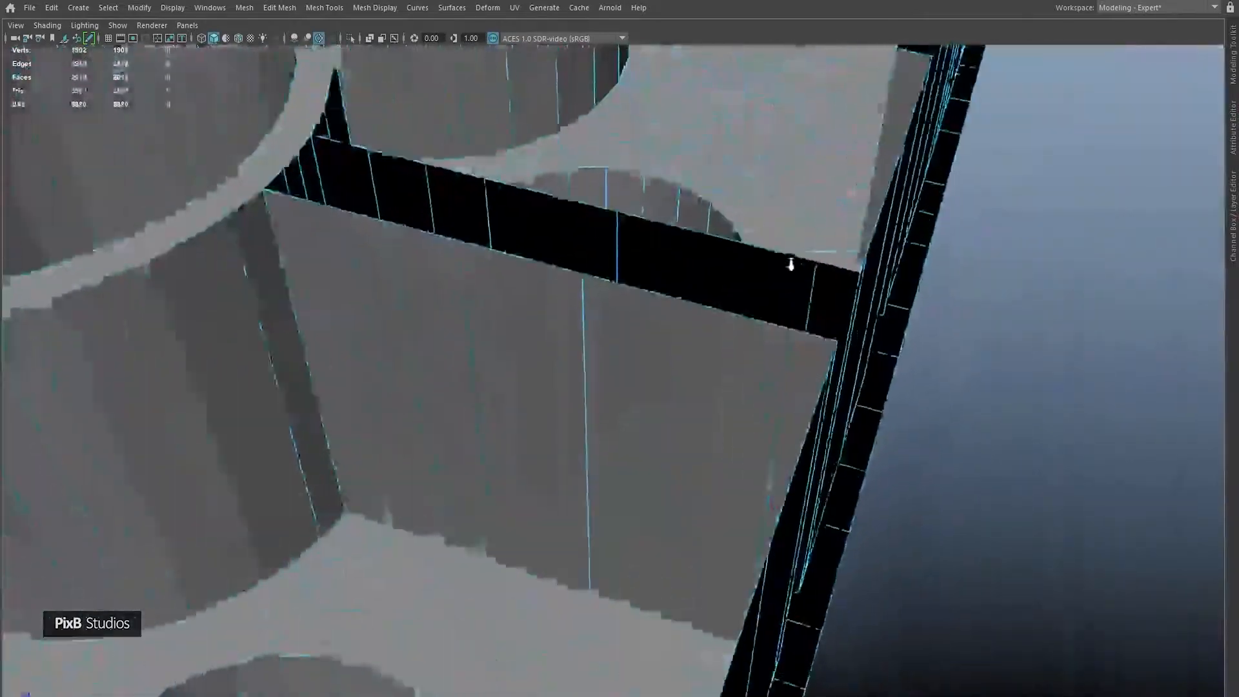
{"action": "right_click_drag", "start_coordinate": [837, 271], "coordinate": [831, 439], "text": "shift"}
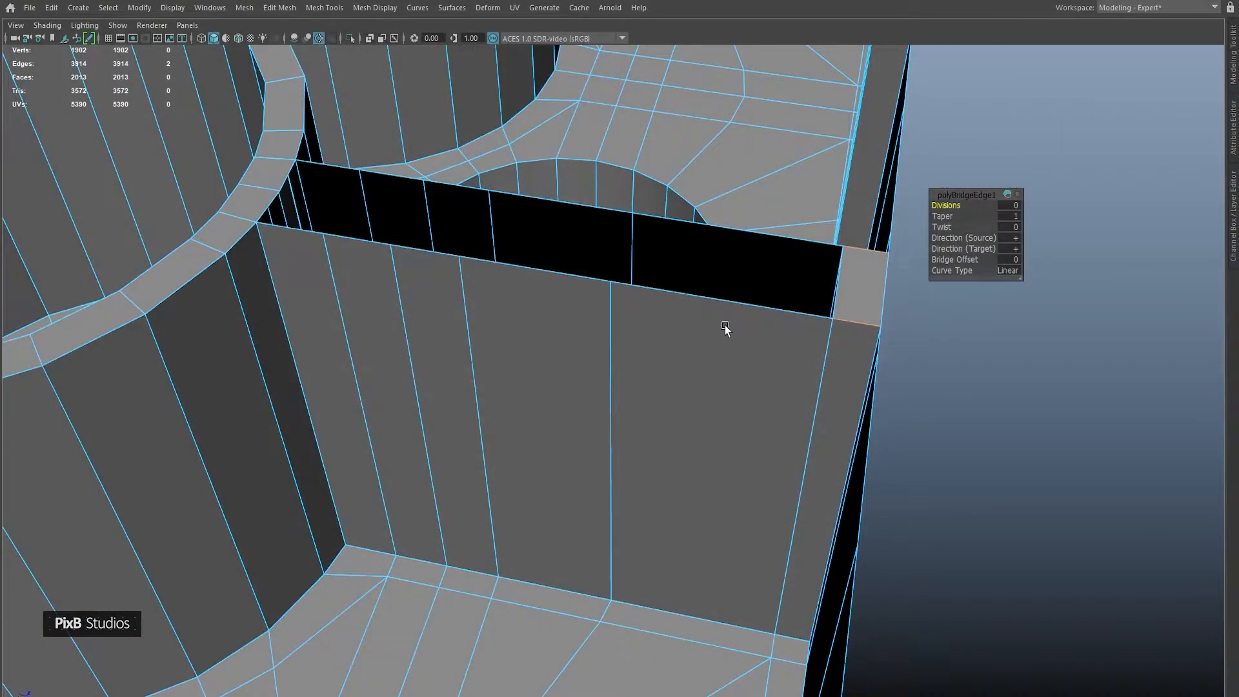
{"action": "middle_click_drag", "start_coordinate": [726, 325], "coordinate": [735, 325]}
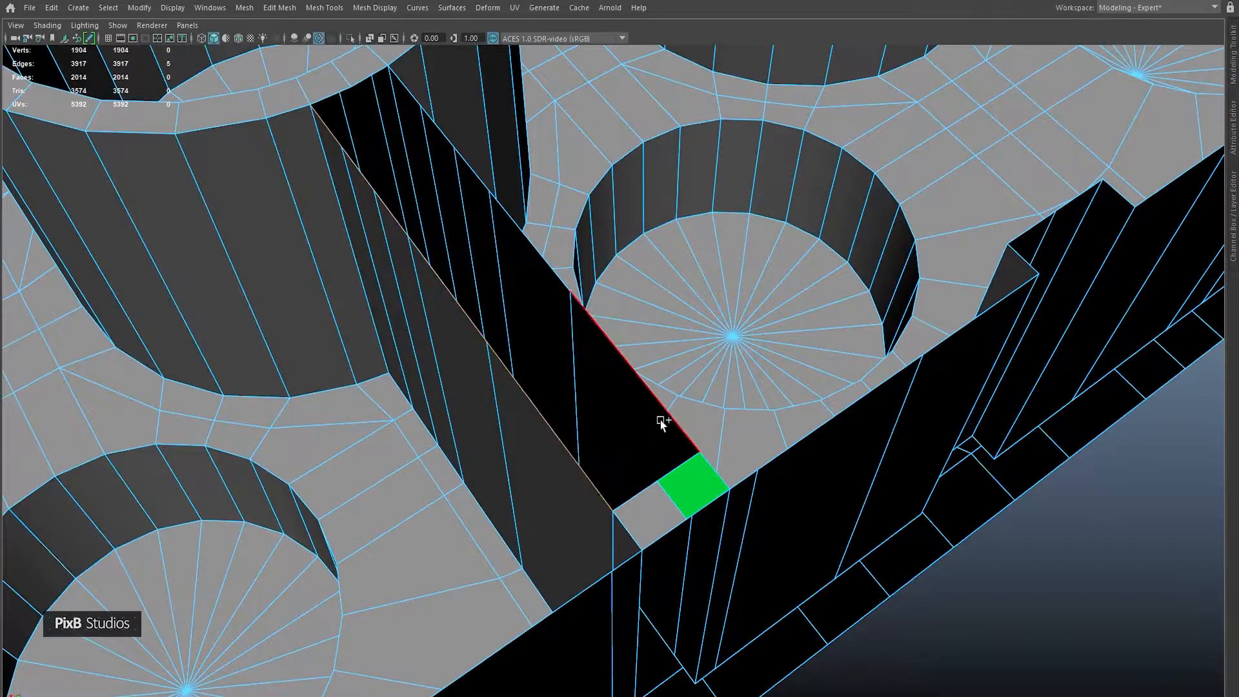
{"action": "right_click_drag", "start_coordinate": [546, 236], "coordinate": [544, 390], "text": "shift"}
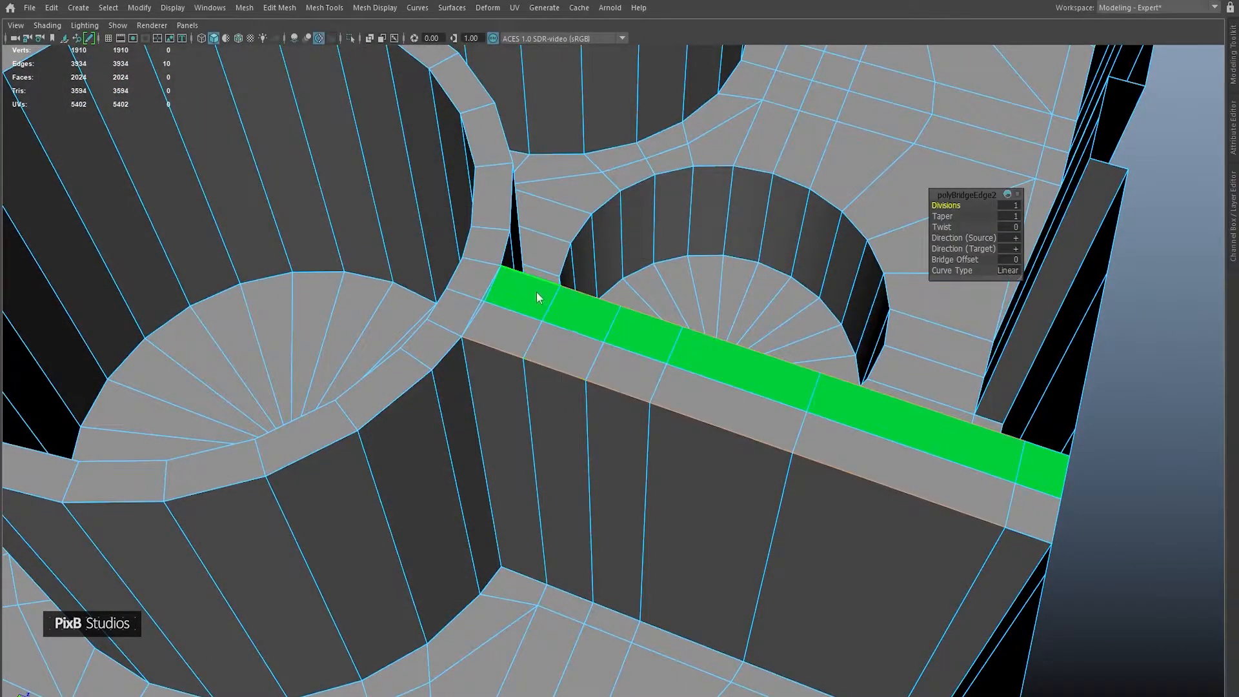
Merge the overlapping vertices where the rib's top meets the middle tube.
{"action": "right_click_drag", "start_coordinate": [538, 297], "coordinate": [444, 214]}
{"action": "left_click_drag", "start_coordinate": [496, 306], "coordinate": [481, 301]}
{"action": "left_click_drag", "start_coordinate": [479, 299], "coordinate": [462, 271], "text": "alt"}
{"action": "middle_click_drag", "start_coordinate": [574, 330], "coordinate": [449, 264], "text": "alt"}
{"action": "left_click_drag", "start_coordinate": [732, 365], "coordinate": [707, 399], "text": "alt"}
{"action": "right_click_drag", "start_coordinate": [724, 414], "coordinate": [783, 308], "text": "shift"}
Preview the brick smoothed and assign the existing lambert1 material to the whole mesh.
{"action": "key", "text": "3"}
{"action": "right_click_drag", "start_coordinate": [586, 327], "coordinate": [642, 307]}
{"action": "right_click_drag", "start_coordinate": [583, 232], "coordinate": [667, 602]}
{"action": "right_click_drag", "start_coordinate": [603, 294], "coordinate": [704, 648]}
{"action": "right_click_drag", "start_coordinate": [601, 328], "coordinate": [672, 308]}
{"action": "right_click_drag", "start_coordinate": [759, 322], "coordinate": [794, 693]}
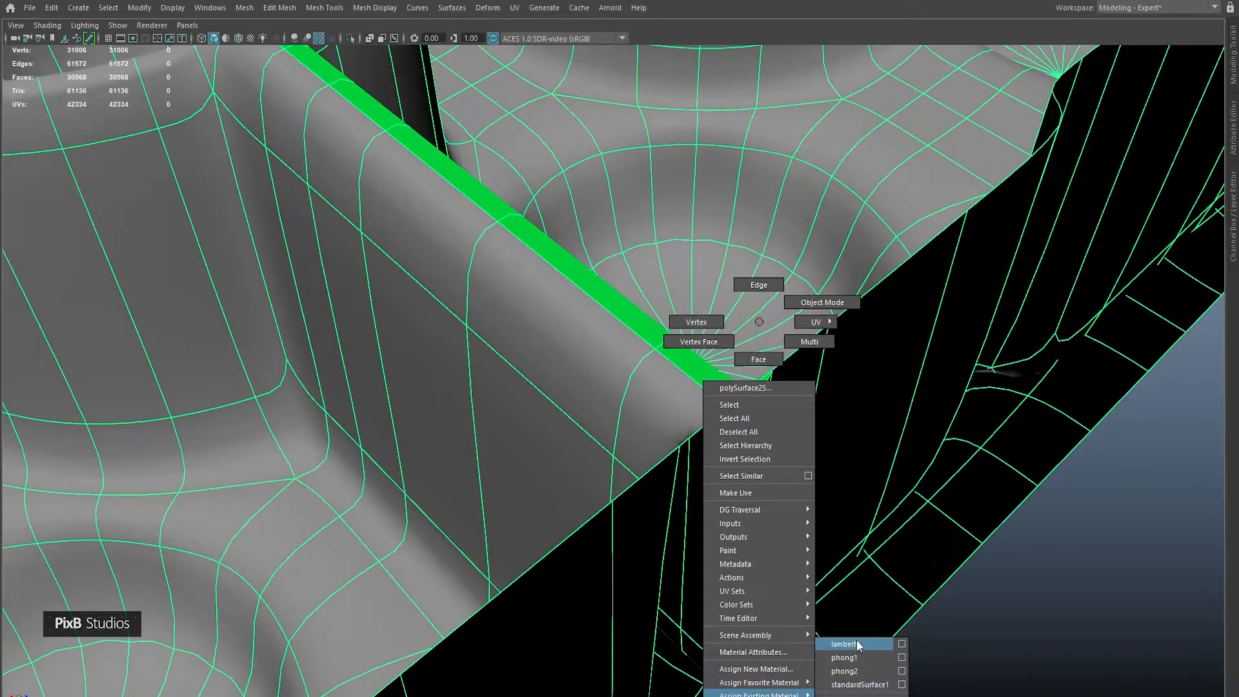
{"action": "right_click_drag", "start_coordinate": [857, 644], "coordinate": [857, 643]}
{"action": "key", "text": "1"}
Try deleting the lengthwise half of the brick that contains the new rib, and undo the deletion.
{"action": "scroll", "coordinate": [794, 346], "scroll_direction": "down", "scroll_amount": 5}
{"action": "left_click_drag", "start_coordinate": [568, 239], "coordinate": [646, 320], "text": "alt"}
{"action": "mouse_move", "coordinate": [703, 262]}
{"action": "left_mouse_down", "text": "alt"}
{"action": "mouse_move", "coordinate": [725, 241]}
{"action": "mouse_move", "coordinate": [697, 244]}
{"action": "left_mouse_up", "text": "alt"}
{"action": "scroll", "coordinate": [750, 290], "scroll_direction": "down", "scroll_amount": 5}
{"action": "left_click_drag", "start_coordinate": [749, 290], "coordinate": [694, 286], "text": "alt"}
{"action": "middle_click_drag", "start_coordinate": [694, 286], "coordinate": [742, 222], "text": "alt"}
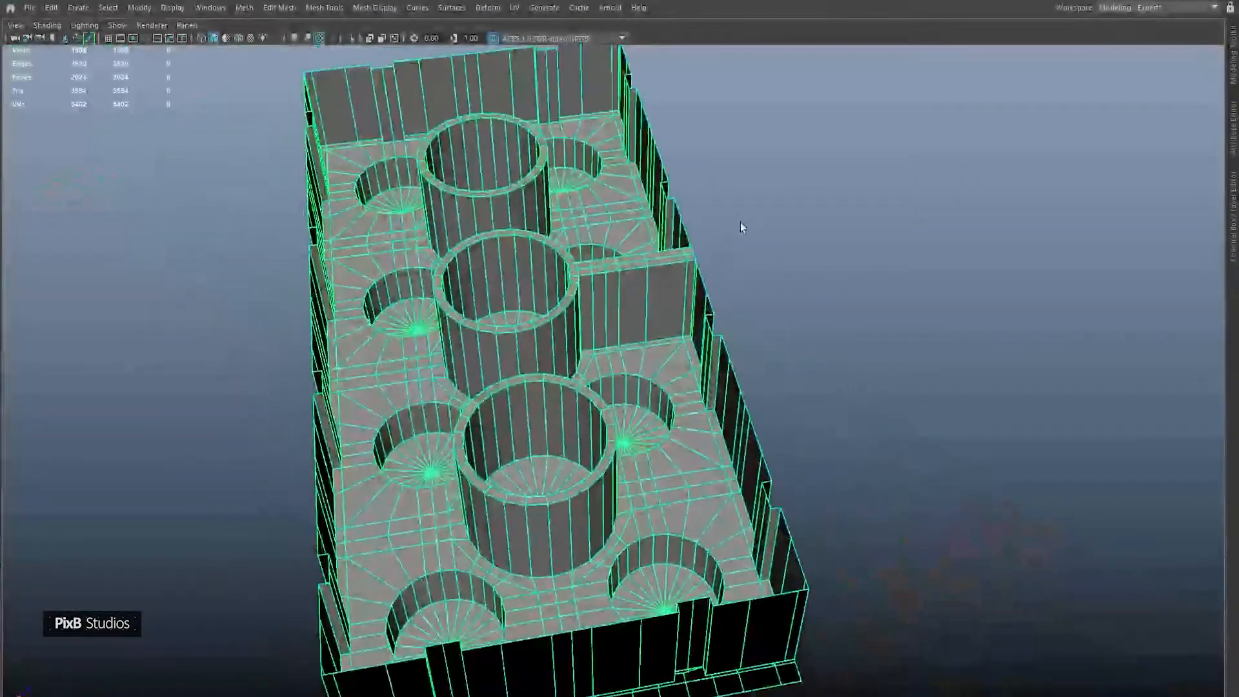
{"action": "left_click_drag", "start_coordinate": [742, 222], "coordinate": [694, 217], "text": "alt"}
{"action": "key", "text": "space"}
{"action": "left_click_drag", "start_coordinate": [623, 163], "coordinate": [648, 186]}
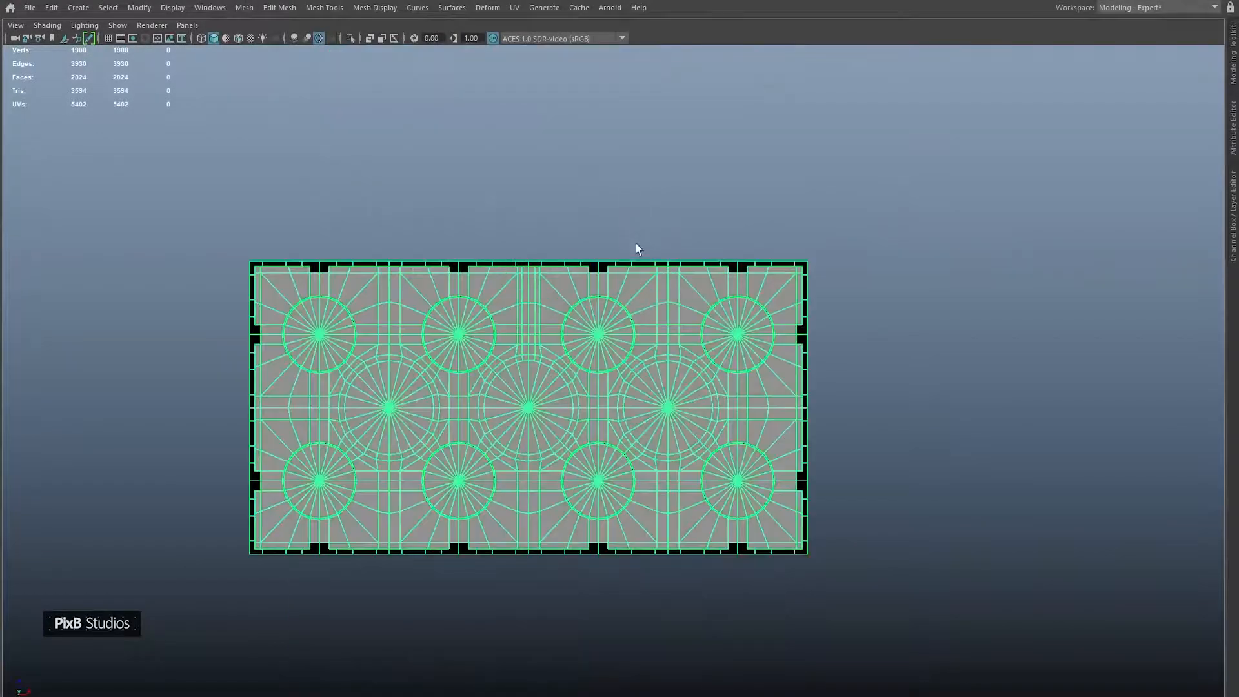
{"action": "right_click_drag", "start_coordinate": [641, 266], "coordinate": [641, 300]}
{"action": "left_click_drag", "start_coordinate": [193, 169], "coordinate": [963, 404]}
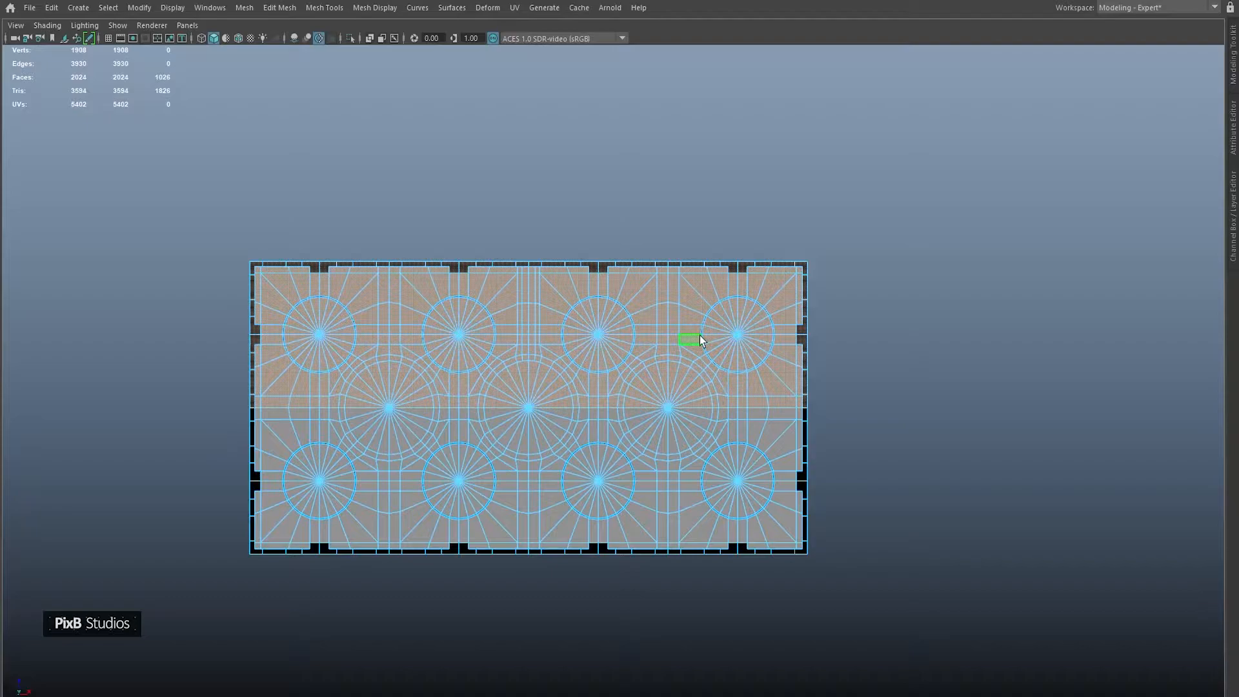
{"action": "key", "text": "Delete"}
{"action": "key", "text": "F8"}
{"action": "key", "text": "space"}
{"action": "left_click_drag", "start_coordinate": [598, 335], "coordinate": [569, 201], "text": "alt"}
{"action": "key", "text": "space"}
{"action": "left_click", "coordinate": [574, 246]}
{"action": "key", "text": "ctrl+z"}
Delete the lengthwise half without the rib, and one end half of the remaining faces, leaving a quarter of the brick.
{"action": "scroll", "coordinate": [669, 233], "scroll_direction": "down", "scroll_amount": 4}
{"action": "left_click_drag", "start_coordinate": [386, 113], "coordinate": [942, 636], "text": "shift"}
{"action": "key", "text": "Delete"}
{"action": "key", "text": "space"}
{"action": "left_click_drag", "start_coordinate": [620, 273], "coordinate": [725, 365]}
{"action": "scroll", "coordinate": [597, 244], "scroll_direction": "up", "scroll_amount": 1}
{"action": "left_click_drag", "start_coordinate": [958, 155], "coordinate": [537, 520]}
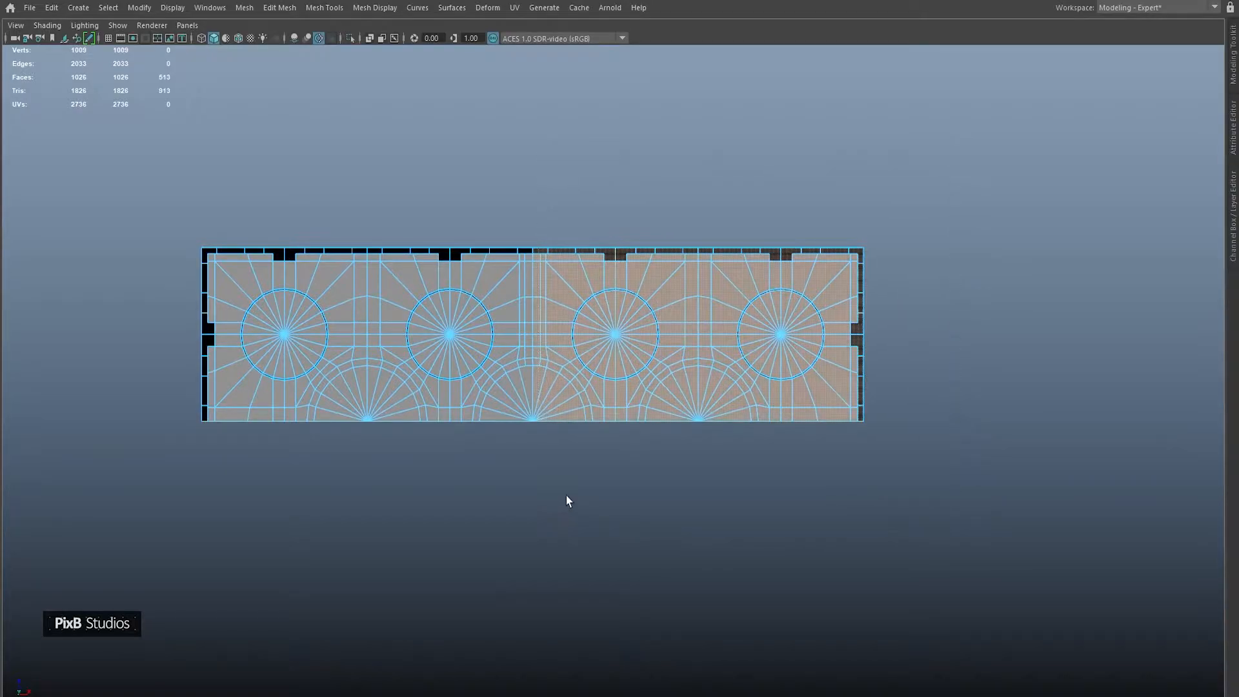
{"action": "key", "text": "Delete"}
Extrude the top border edges of the quarter's inner walls slightly upward, including the rib's end.
{"action": "right_click_drag", "start_coordinate": [521, 359], "coordinate": [492, 332]}
{"action": "key", "text": "space"}
{"action": "left_click_drag", "start_coordinate": [493, 331], "coordinate": [787, 297]}
{"action": "right_click_drag", "start_coordinate": [571, 232], "coordinate": [574, 201]}
{"action": "left_click_drag", "start_coordinate": [590, 215], "coordinate": [680, 235], "text": "alt"}
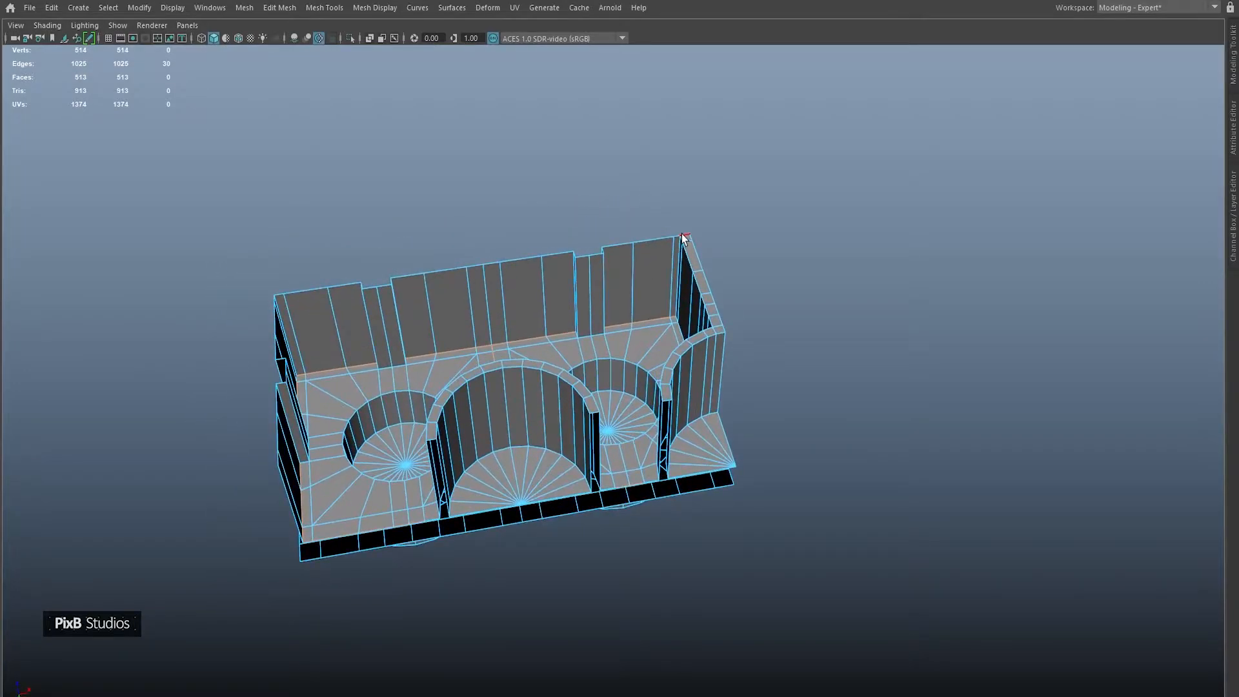
{"action": "left_click_drag", "start_coordinate": [309, 385], "coordinate": [263, 388], "text": "alt"}
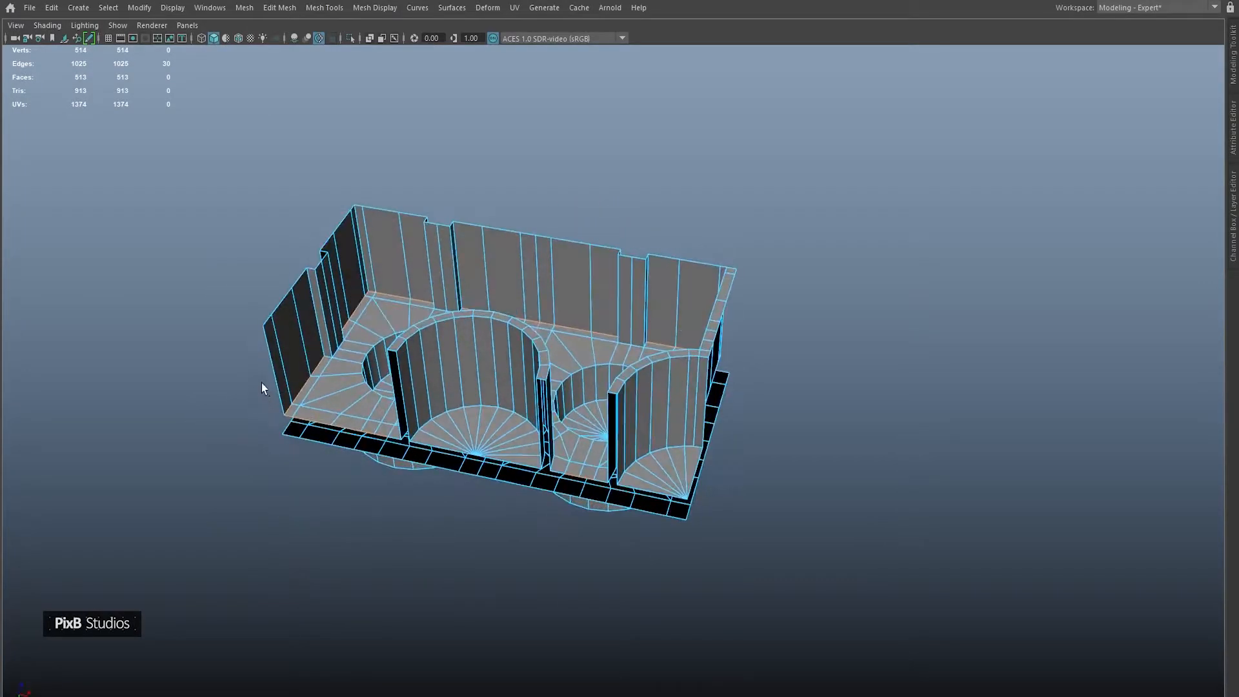
{"action": "double_click", "coordinate": [737, 261]}
{"action": "left_click_drag", "start_coordinate": [737, 261], "coordinate": [757, 299], "text": "alt"}
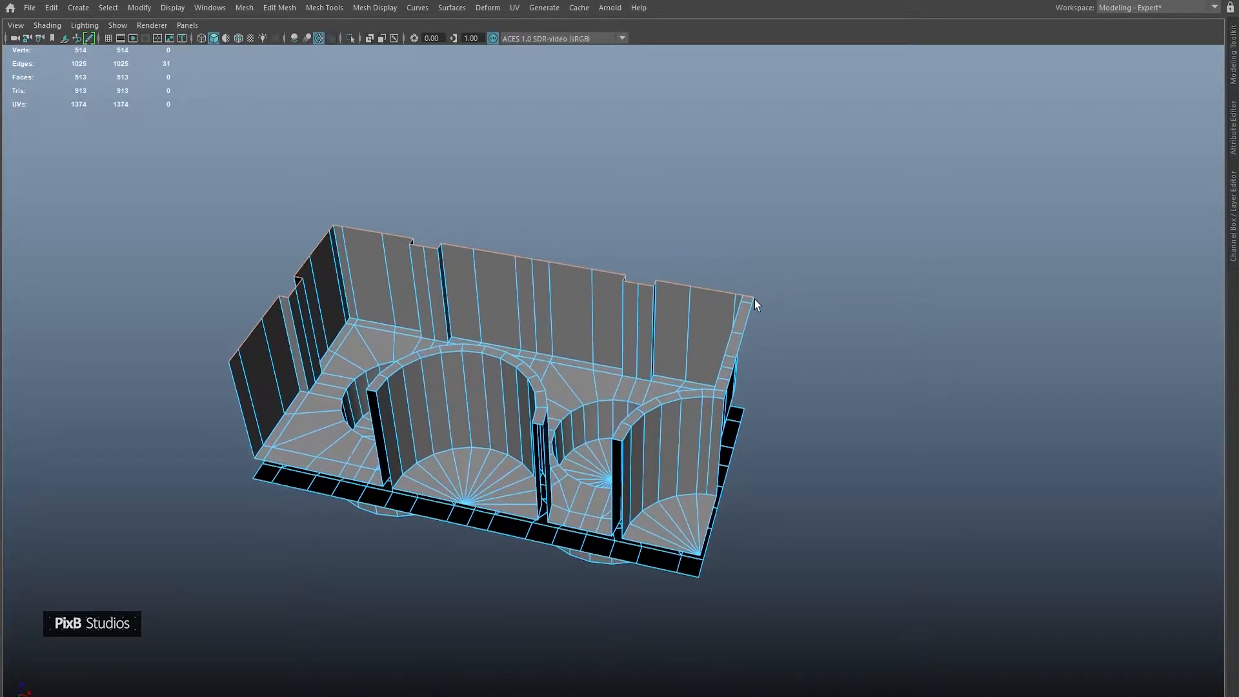
{"action": "key", "text": "ctrl+e"}
{"action": "left_click_drag", "start_coordinate": [501, 362], "coordinate": [499, 348]}
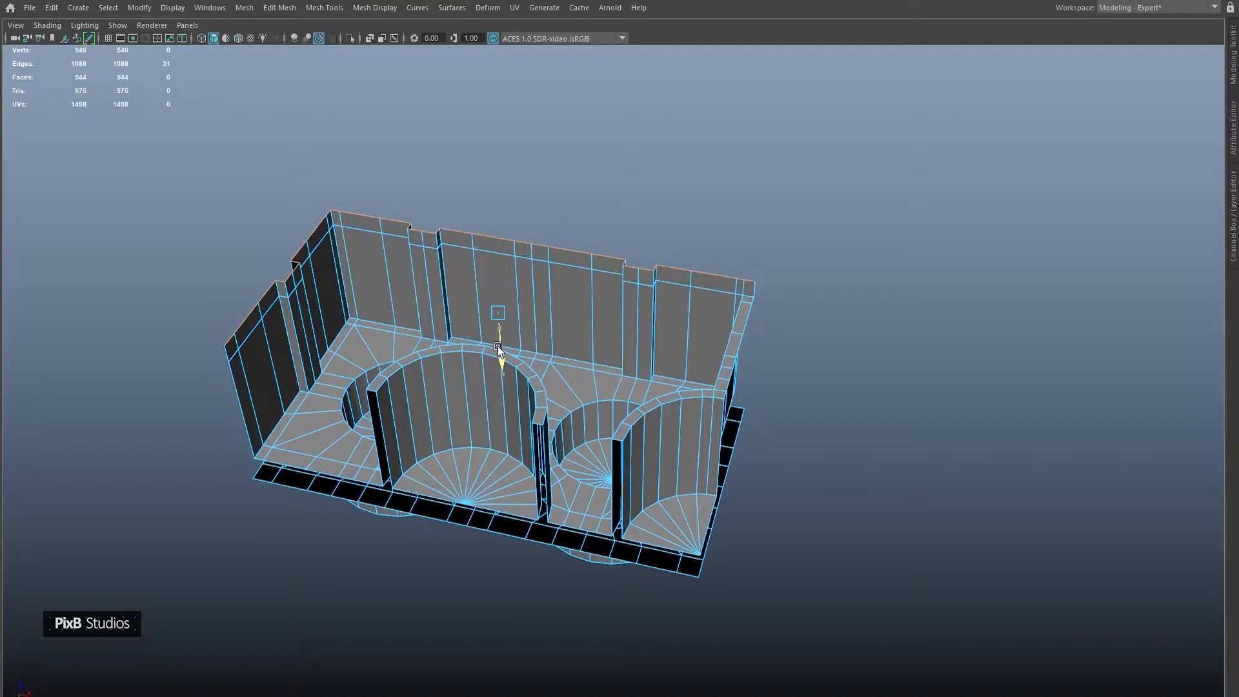
Extrude the outer border edges of the base strip and raise them to the inner walls' height to form the outer walls.
{"action": "middle_click_drag", "start_coordinate": [498, 346], "coordinate": [543, 254], "text": "alt"}
{"action": "middle_click_drag", "start_coordinate": [426, 244], "coordinate": [436, 225], "text": "alt"}
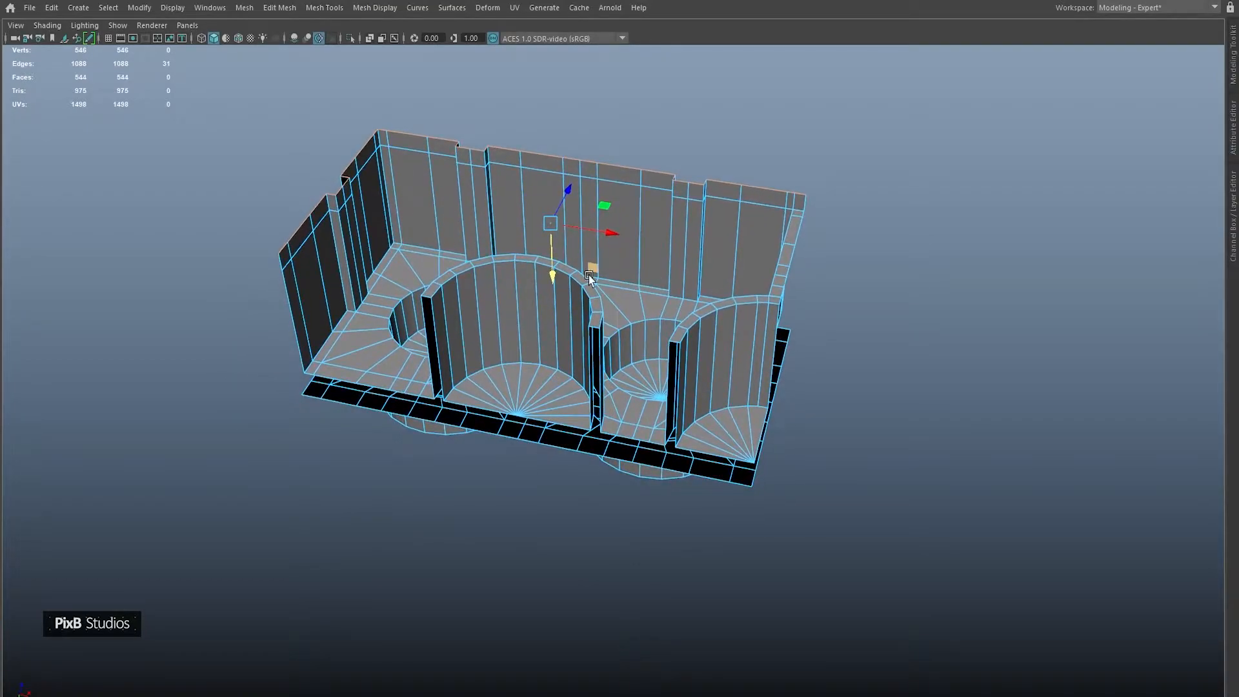
{"action": "left_click_drag", "start_coordinate": [589, 275], "coordinate": [642, 234], "text": "alt"}
{"action": "middle_click_drag", "start_coordinate": [548, 250], "coordinate": [715, 111], "text": "alt"}
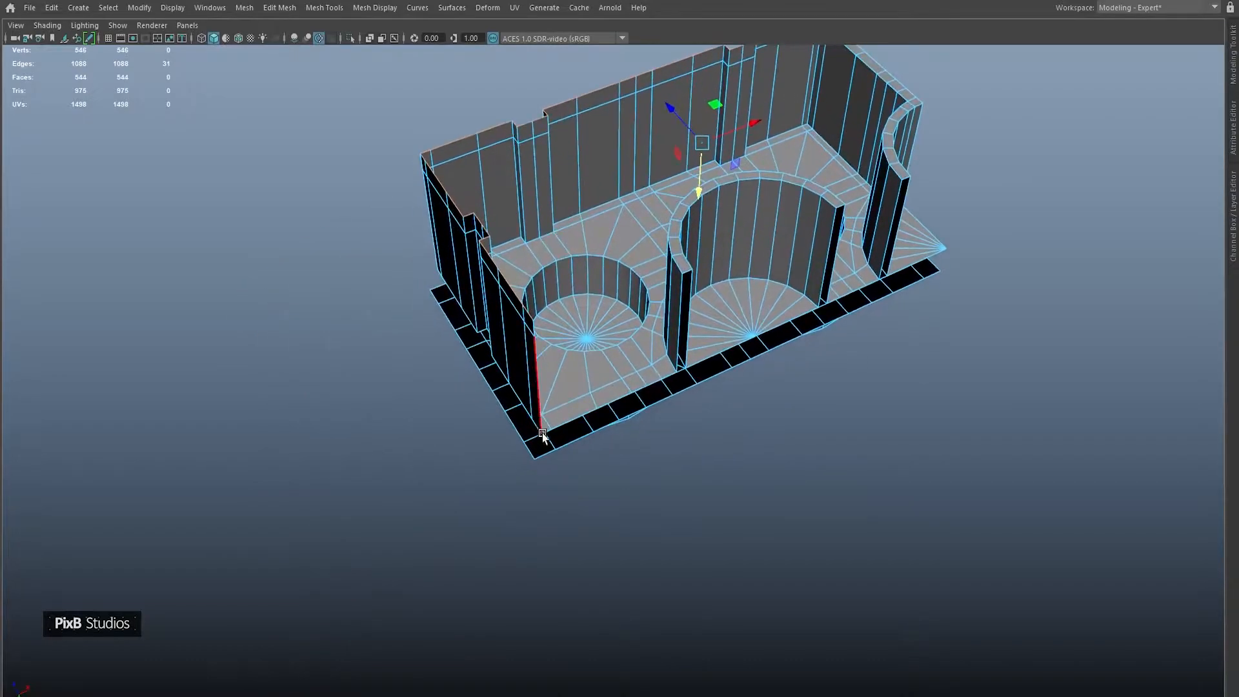
{"action": "left_click", "coordinate": [541, 433]}
{"action": "left_click_drag", "start_coordinate": [541, 433], "coordinate": [288, 433], "text": "alt"}
{"action": "double_click", "coordinate": [288, 435]}
{"action": "key", "text": "ctrl+e"}
{"action": "key", "text": "w"}
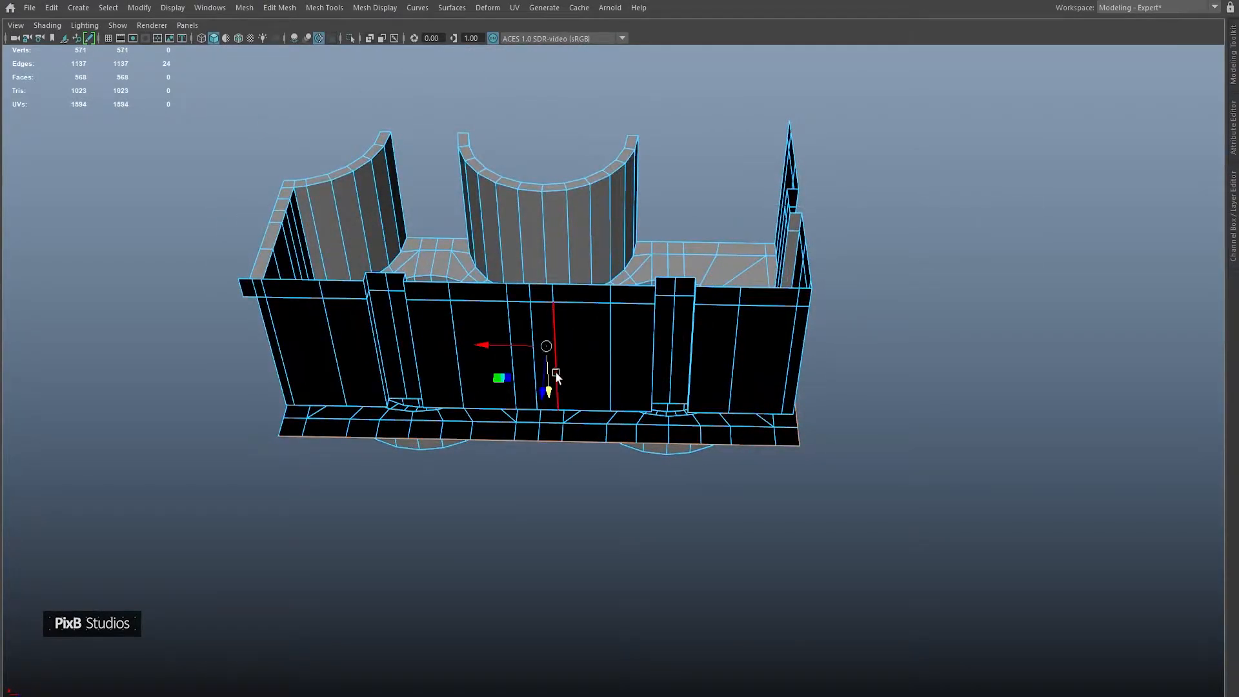
{"action": "left_click_drag", "start_coordinate": [459, 343], "coordinate": [622, 312], "text": "alt"}
{"action": "left_click_drag", "start_coordinate": [615, 412], "coordinate": [634, 137]}
Bridge the inner and outer wall edges at both open ends of the quarter.
{"action": "scroll", "coordinate": [626, 148], "scroll_direction": "up", "scroll_amount": 3}
{"action": "middle_click_drag", "start_coordinate": [586, 194], "coordinate": [726, 398], "text": "alt"}
{"action": "scroll", "coordinate": [697, 388], "scroll_direction": "up", "scroll_amount": 2}
{"action": "left_click", "coordinate": [482, 274]}
{"action": "right_click_drag", "start_coordinate": [486, 283], "coordinate": [481, 454], "text": "shift"}
{"action": "left_click_drag", "start_coordinate": [732, 324], "coordinate": [742, 369], "text": "alt"}
{"action": "left_click", "coordinate": [812, 400]}
{"action": "left_click", "coordinate": [824, 388], "text": "shift"}
{"action": "key", "text": "g"}
Extrude the top edges of the long wall's two notches toward the outer wall, flush with the neighbouring inner wall sections.
{"action": "left_click_drag", "start_coordinate": [825, 382], "coordinate": [636, 303], "text": "alt"}
{"action": "scroll", "coordinate": [639, 317], "scroll_direction": "up", "scroll_amount": 4}
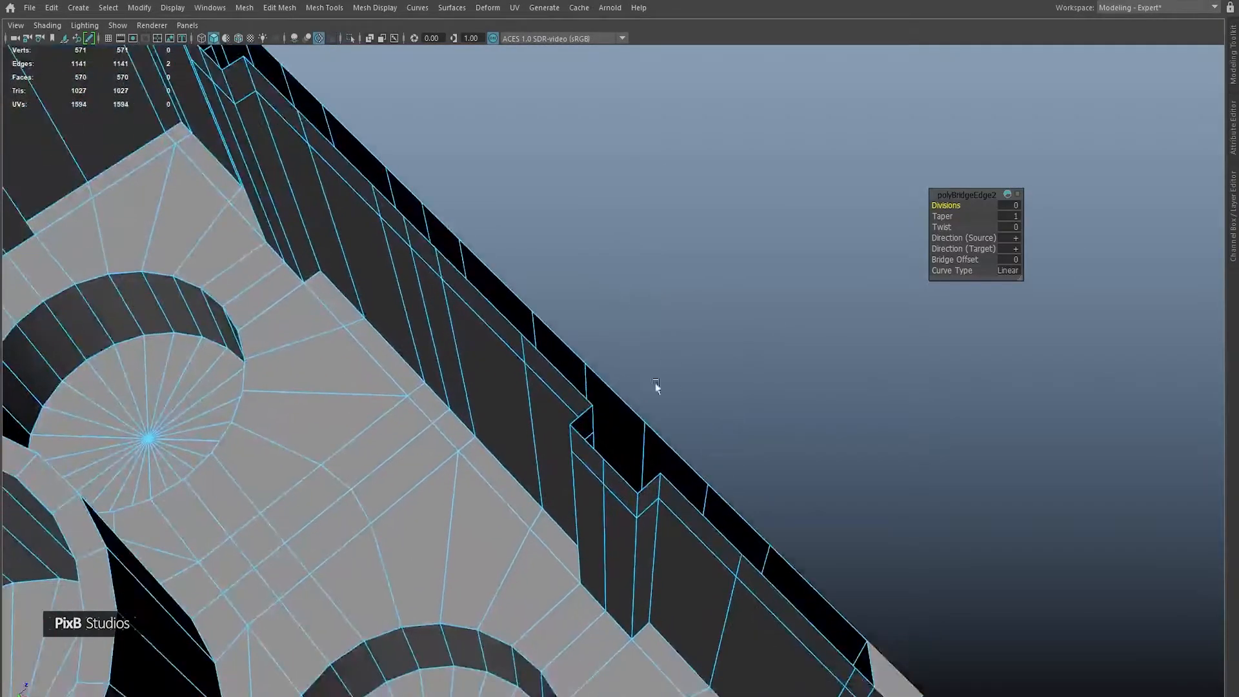
{"action": "scroll", "coordinate": [668, 390], "scroll_direction": "up", "scroll_amount": 1}
{"action": "left_click_drag", "start_coordinate": [634, 393], "coordinate": [660, 395], "text": "alt"}
{"action": "left_click", "coordinate": [703, 493]}
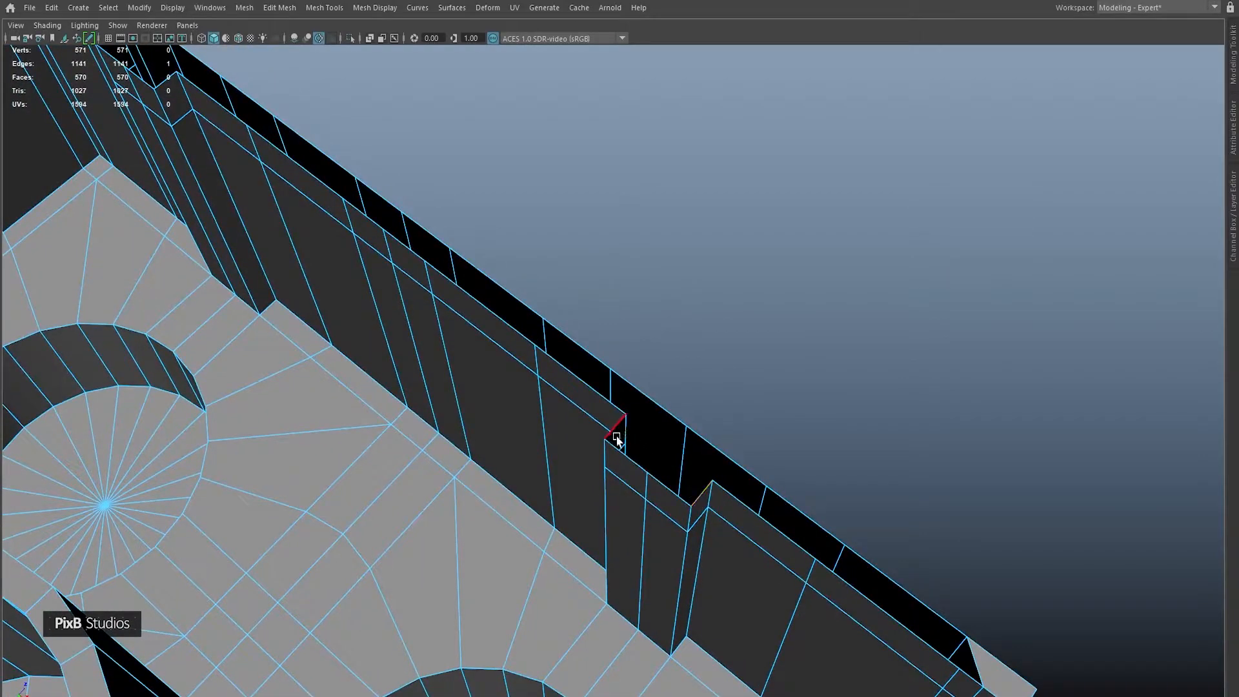
{"action": "left_click", "coordinate": [662, 484], "text": "shift"}
{"action": "middle_click_drag", "start_coordinate": [210, 123], "coordinate": [571, 416], "text": "alt"}
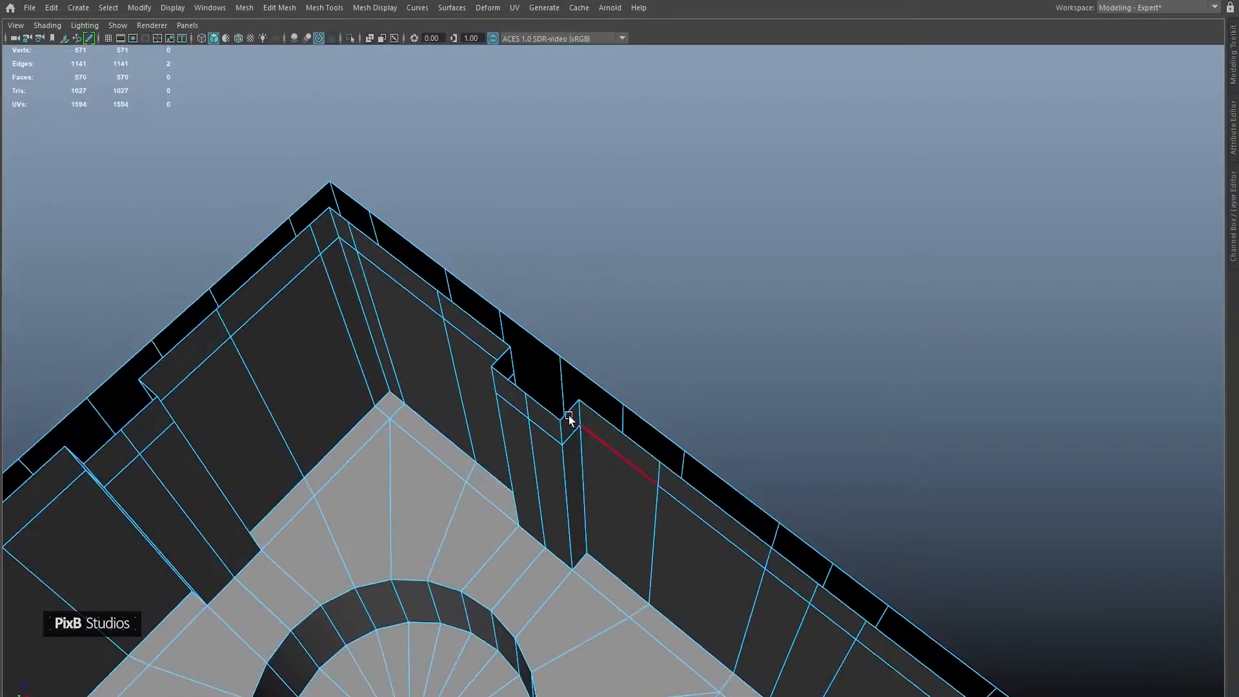
{"action": "key", "text": "ctrl+e"}
{"action": "left_click_drag", "start_coordinate": [574, 406], "coordinate": [578, 400]}
Merge the overlapping vertices of the long wall's two notch caps.
{"action": "key", "text": "F9"}
{"action": "scroll", "coordinate": [413, 316], "scroll_direction": "down", "scroll_amount": 4}
{"action": "left_click_drag", "start_coordinate": [443, 284], "coordinate": [923, 672]}
{"action": "right_click_drag", "start_coordinate": [804, 501], "coordinate": [808, 312], "text": "shift"}
Cap the short wall's notch by extruding its top edges toward the outer wall and merging the overlapping vertices.
{"action": "left_click_drag", "start_coordinate": [664, 355], "coordinate": [467, 404], "text": "alt"}
{"action": "middle_click_drag", "start_coordinate": [446, 308], "coordinate": [532, 395], "text": "alt"}
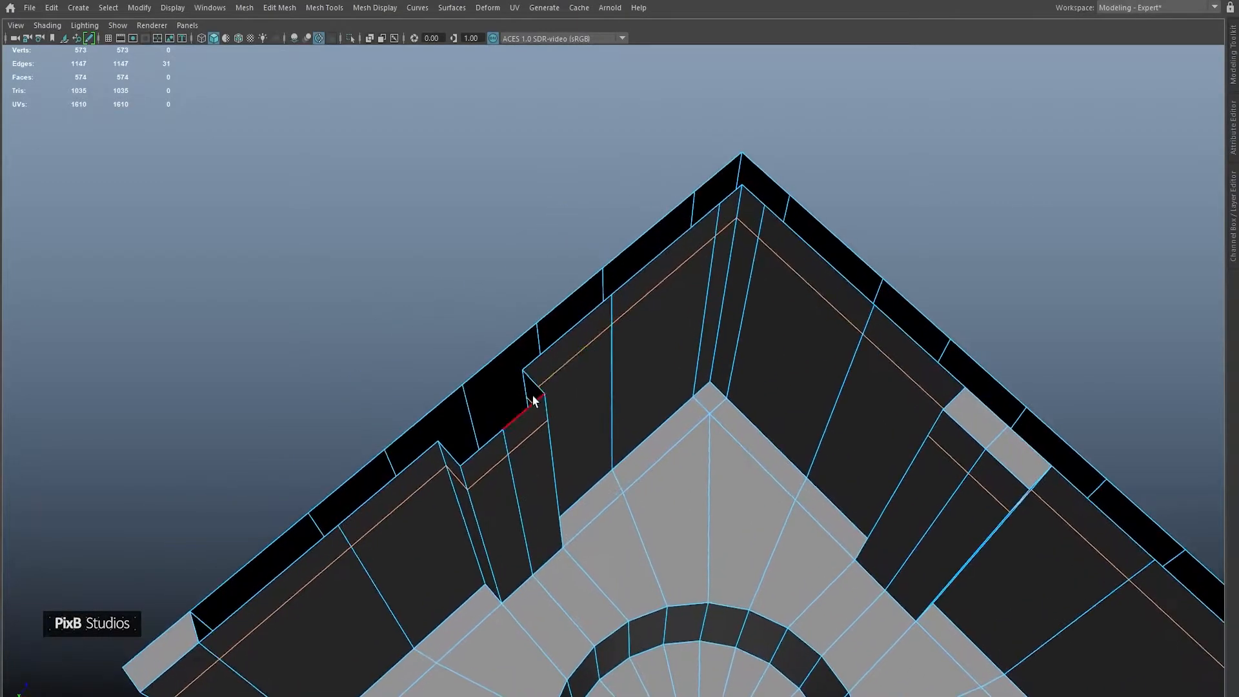
{"action": "left_click", "coordinate": [483, 453], "text": "shift"}
{"action": "key", "text": "ctrl+e"}
{"action": "key", "text": "w"}
{"action": "left_click", "coordinate": [545, 403]}
{"action": "left_click_drag", "start_coordinate": [528, 443], "coordinate": [529, 373]}
{"action": "key", "text": "F9"}
{"action": "left_click_drag", "start_coordinate": [307, 291], "coordinate": [602, 527]}
{"action": "right_click_drag", "start_coordinate": [528, 439], "coordinate": [483, 246], "text": "shift"}
Try to bridge the top border edges of the inner walls with those of the outer walls.
{"action": "right_click_drag", "start_coordinate": [540, 360], "coordinate": [504, 298]}
{"action": "middle_click_drag", "start_coordinate": [305, 477], "coordinate": [349, 442], "text": "alt"}
{"action": "double_click", "coordinate": [379, 494]}
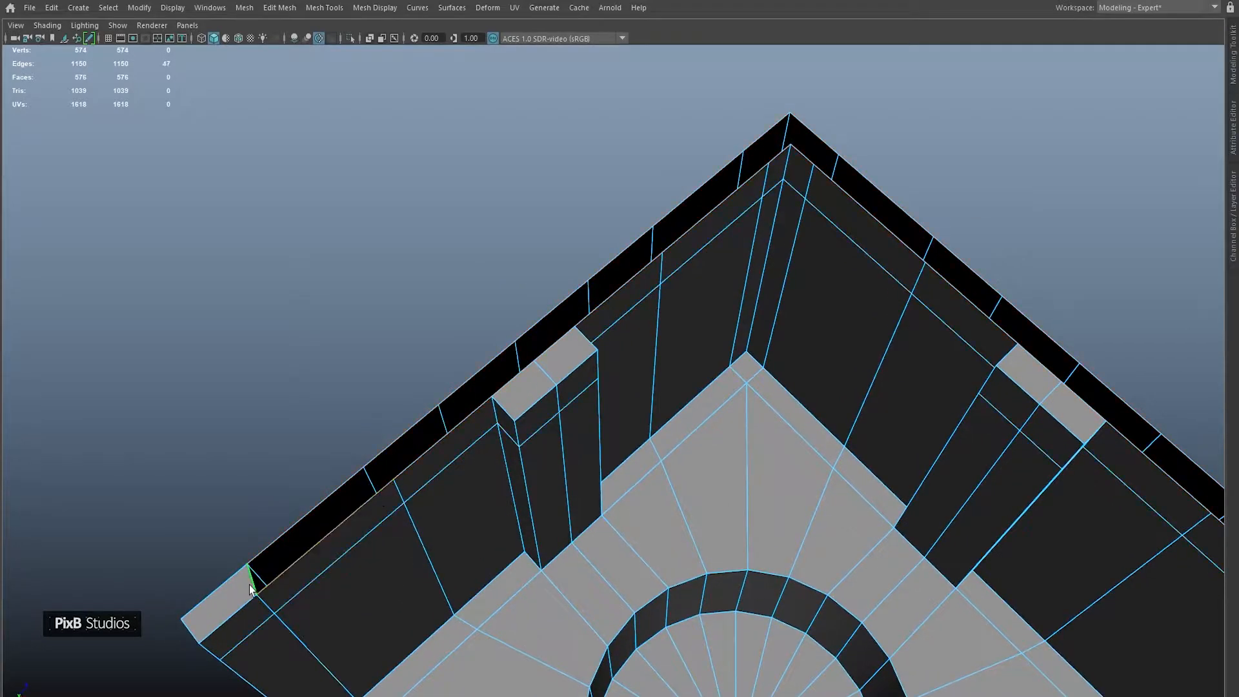
{"action": "scroll", "coordinate": [800, 524], "scroll_direction": "down", "scroll_amount": 3}
{"action": "middle_click_drag", "start_coordinate": [800, 524], "coordinate": [542, 317], "text": "alt"}
{"action": "middle_click_drag", "start_coordinate": [964, 623], "coordinate": [734, 387], "text": "alt"}
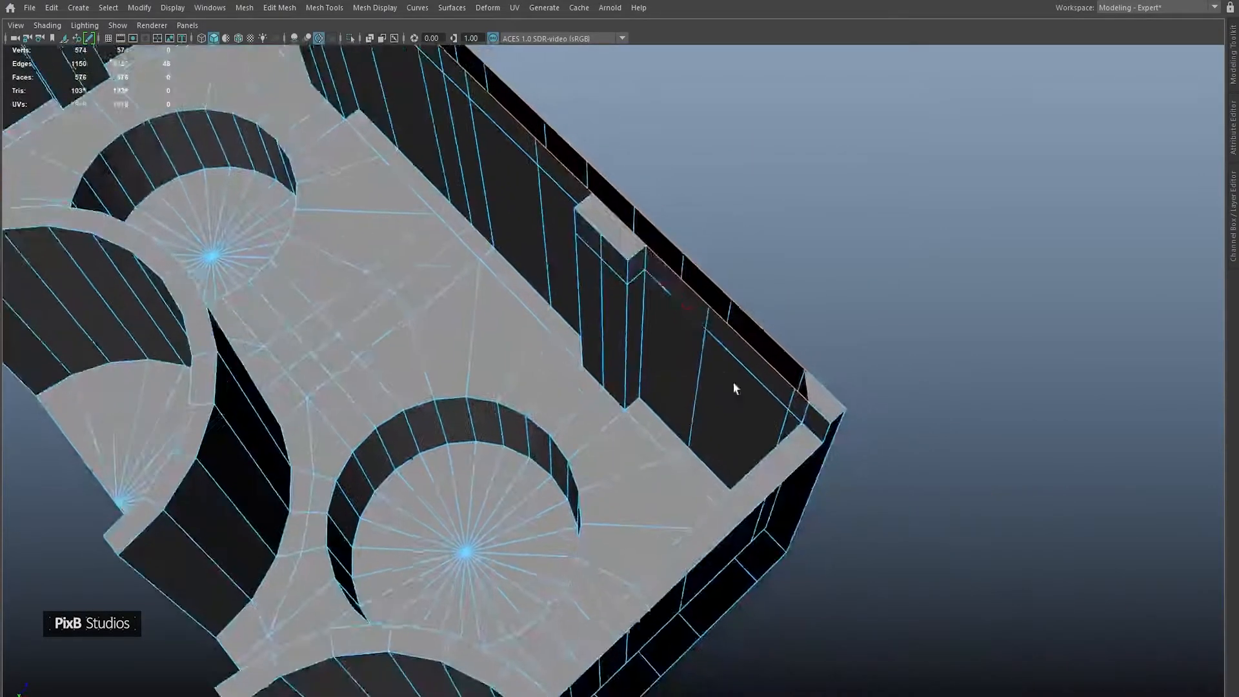
{"action": "right_click_drag", "start_coordinate": [827, 312], "coordinate": [816, 470], "text": "shift"}
{"action": "middle_click_drag", "start_coordinate": [668, 312], "coordinate": [680, 434], "text": "alt"}
{"action": "left_click_drag", "start_coordinate": [760, 440], "coordinate": [677, 401], "text": "alt"}
{"action": "middle_click_drag", "start_coordinate": [677, 401], "coordinate": [684, 416], "text": "alt"}
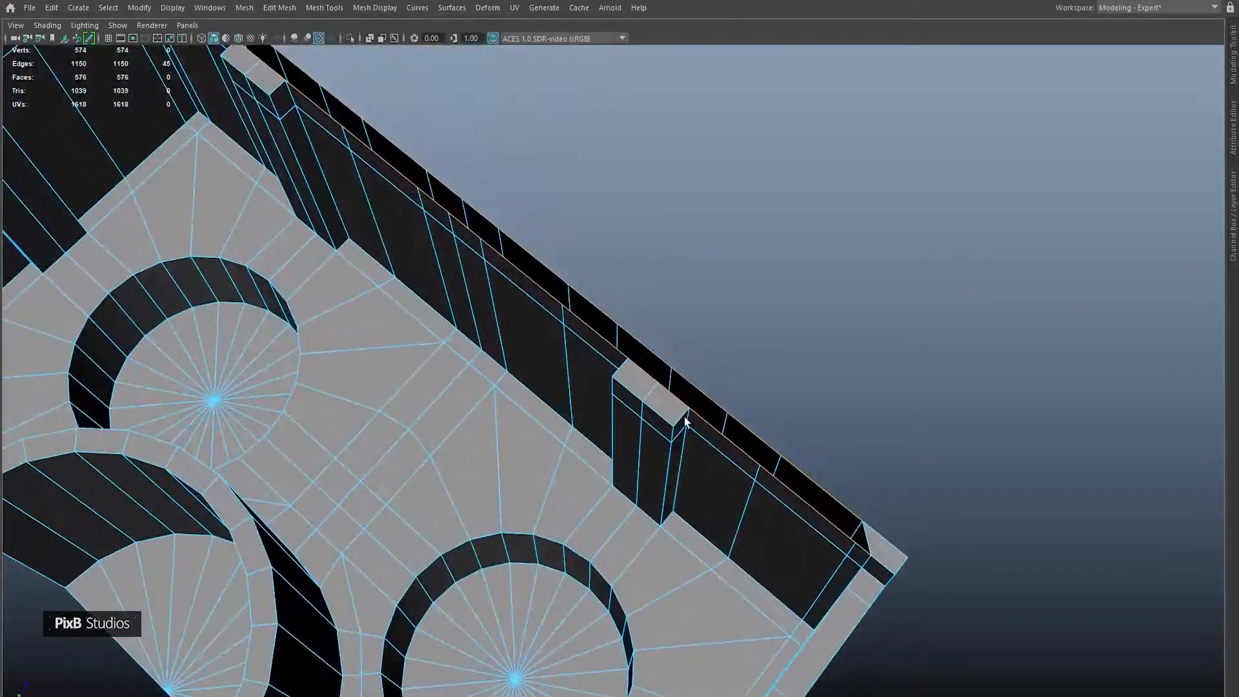
{"action": "left_click_drag", "start_coordinate": [686, 420], "coordinate": [631, 417], "text": "alt"}
Delete the bridge faces at the two open ends between the inner and outer walls.
{"action": "right_click_drag", "start_coordinate": [777, 328], "coordinate": [765, 369]}
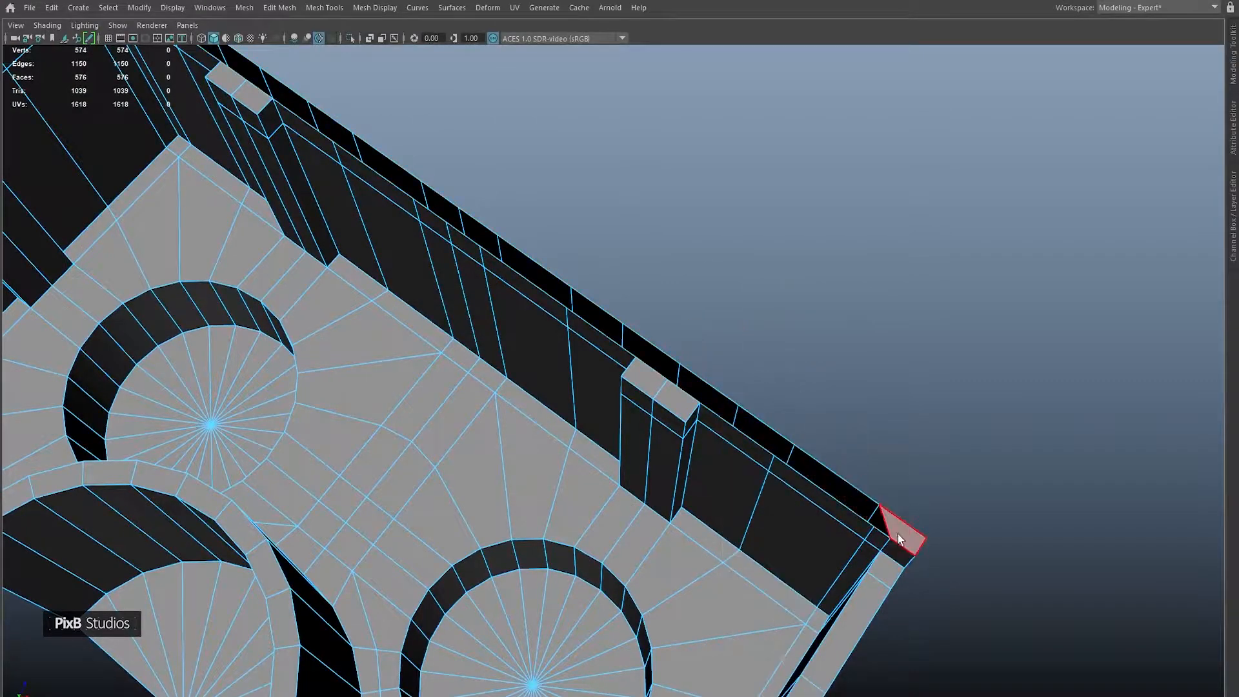
{"action": "middle_click_drag", "start_coordinate": [244, 308], "coordinate": [769, 371], "text": "alt"}
{"action": "key", "text": "Delete"}
Remove the leftover corner face at the long wall's open end, beside the cross rib.
{"action": "right_click_drag", "start_coordinate": [367, 374], "coordinate": [363, 280]}
{"action": "left_click", "coordinate": [365, 368]}
{"action": "middle_click_drag", "start_coordinate": [690, 369], "coordinate": [384, 380], "text": "alt"}
{"action": "scroll", "coordinate": [384, 379], "scroll_direction": "down", "scroll_amount": 3}
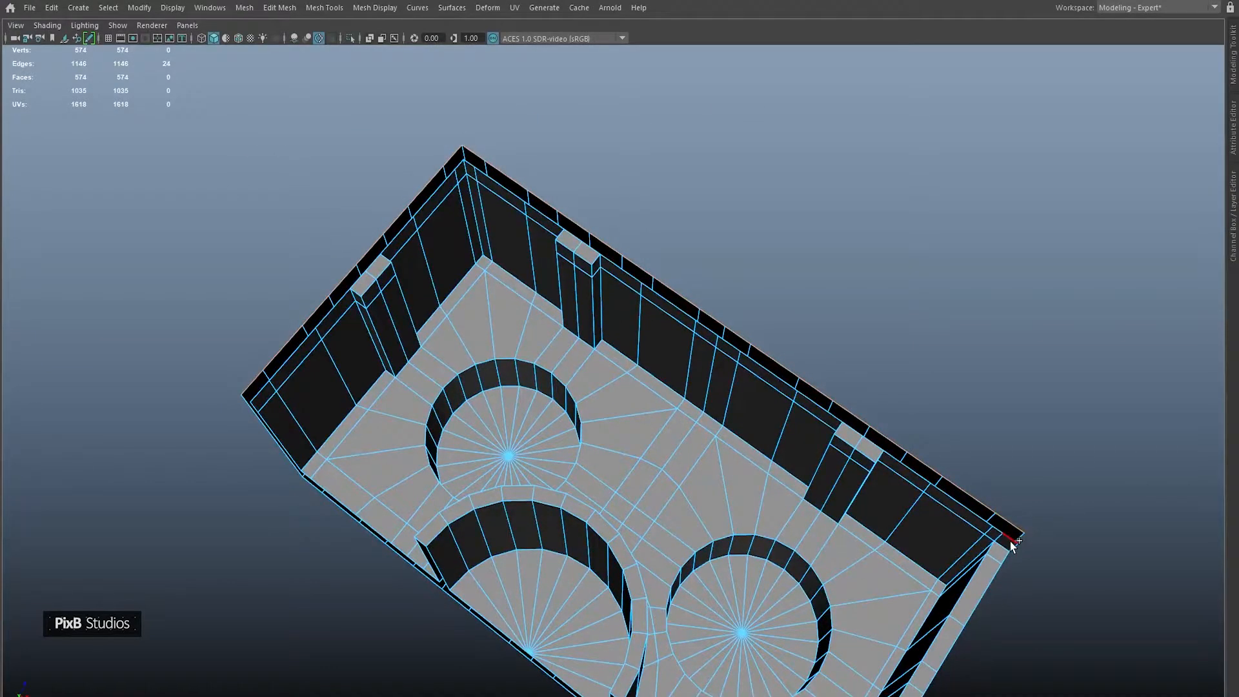
{"action": "left_click_drag", "start_coordinate": [971, 524], "coordinate": [866, 473], "text": "alt"}
{"action": "scroll", "coordinate": [866, 472], "scroll_direction": "up", "scroll_amount": 2}
{"action": "middle_click_drag", "start_coordinate": [866, 472], "coordinate": [612, 457], "text": "alt"}
{"action": "scroll", "coordinate": [619, 455], "scroll_direction": "up", "scroll_amount": 2}
{"action": "left_click", "coordinate": [789, 397]}
{"action": "right_click_drag", "start_coordinate": [838, 382], "coordinate": [778, 406], "text": "shift"}
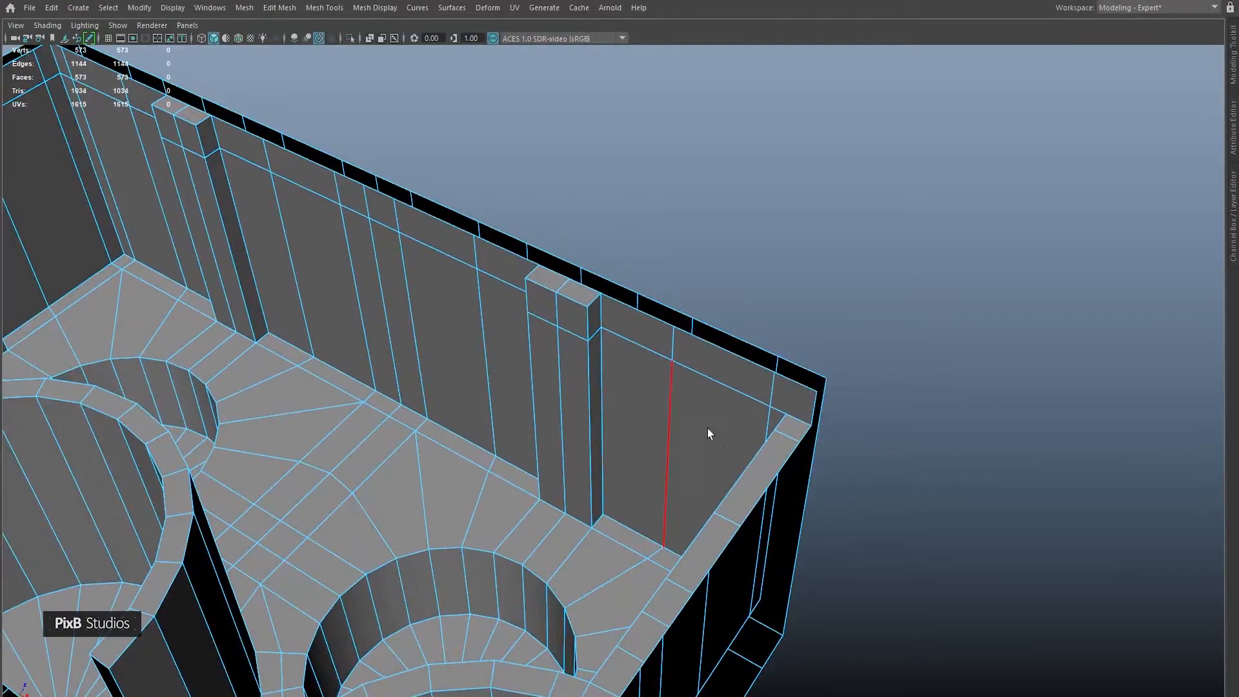
Bridge the inner walls' top border edges with the outer walls' border edges to close the rim.
{"action": "left_click", "coordinate": [792, 377]}
{"action": "scroll", "coordinate": [667, 405], "scroll_direction": "down", "scroll_amount": 4}
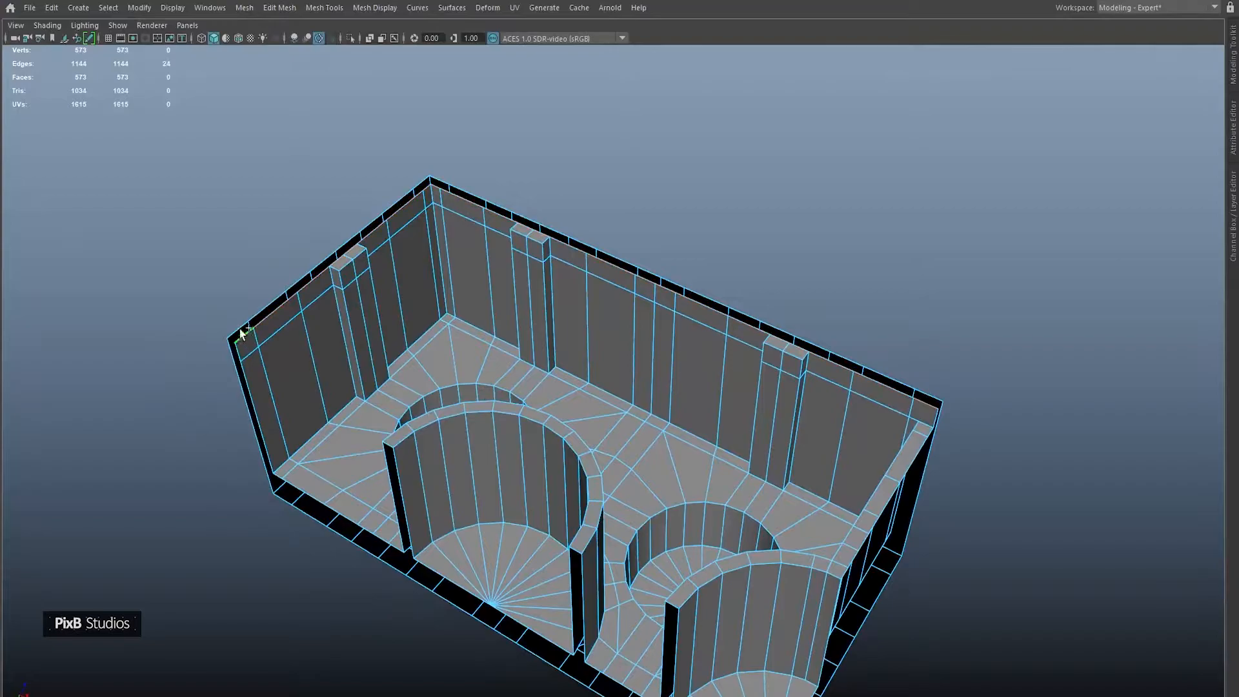
{"action": "right_click_drag", "start_coordinate": [932, 334], "coordinate": [927, 492], "text": "shift"}
{"action": "left_click_drag", "start_coordinate": [926, 492], "coordinate": [789, 409], "text": "alt"}
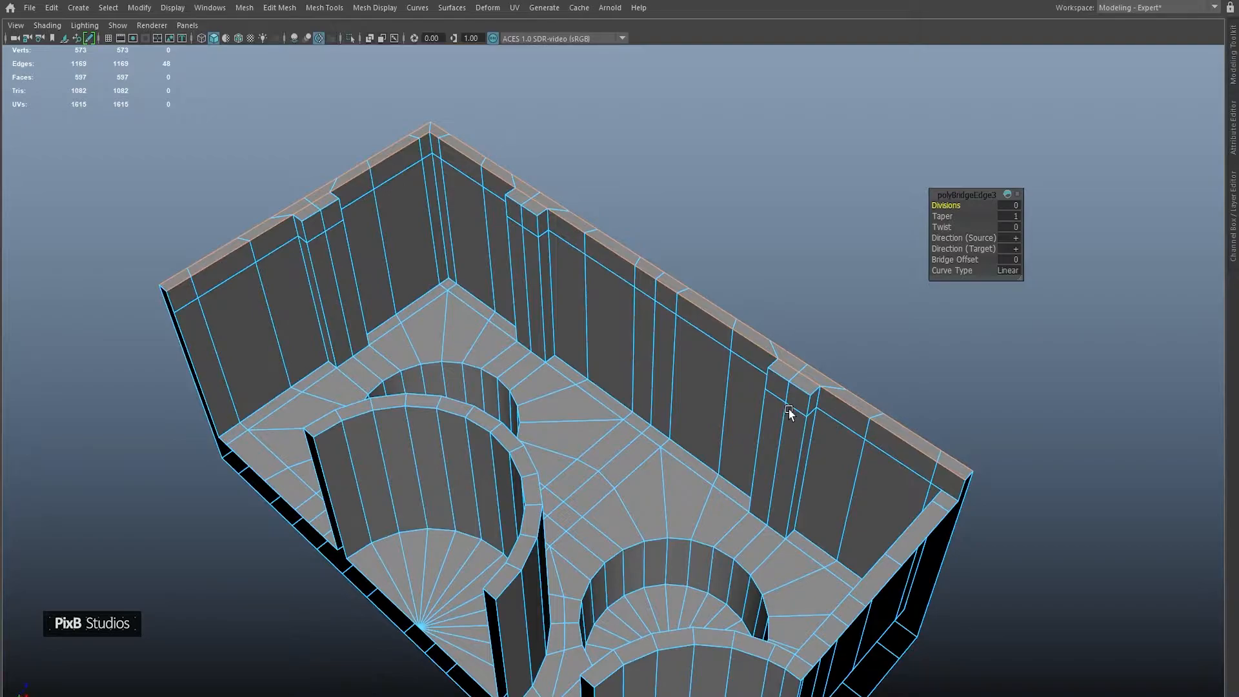
{"action": "right_click_drag", "start_coordinate": [631, 337], "coordinate": [727, 230]}
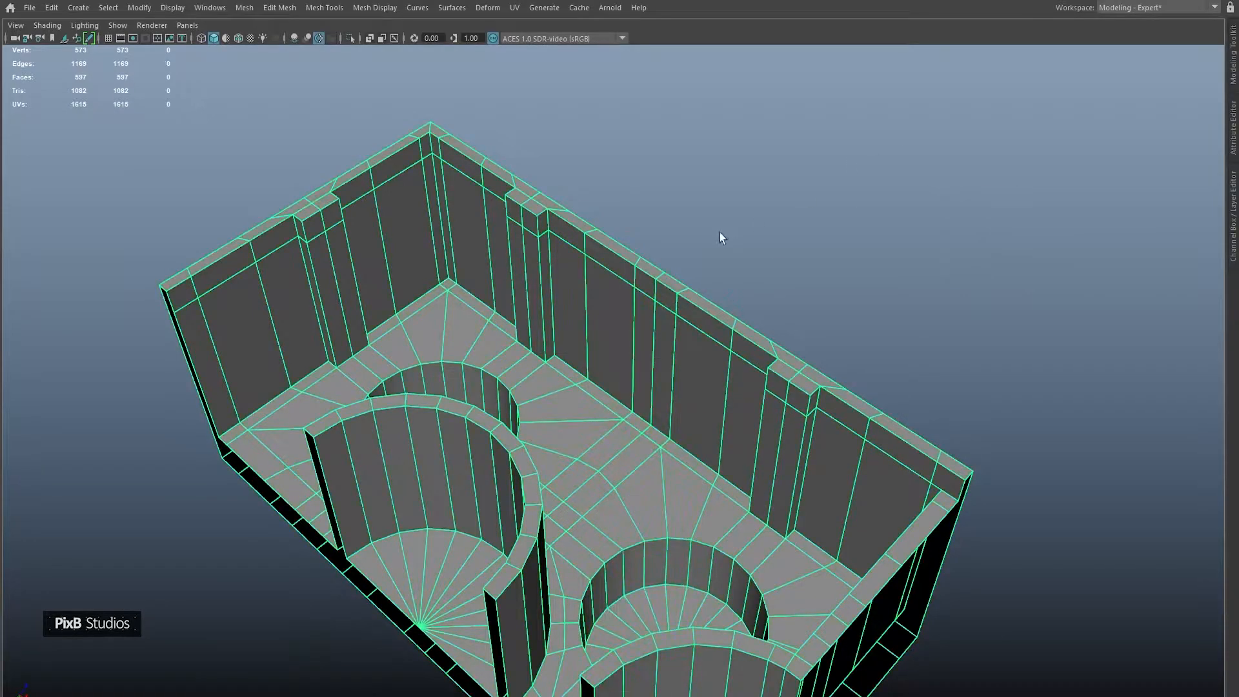
{"action": "left_click_drag", "start_coordinate": [736, 231], "coordinate": [681, 282], "text": "alt"}
Select the edges of the brick's outer top perimeter, its outer vertical corner and the short wall's inner rim.
{"action": "right_click_drag", "start_coordinate": [681, 279], "coordinate": [647, 166]}
{"action": "left_click_drag", "start_coordinate": [639, 323], "coordinate": [455, 348], "text": "alt"}
{"action": "right_click_drag", "start_coordinate": [456, 347], "coordinate": [588, 352], "text": "alt"}
{"action": "middle_click_drag", "start_coordinate": [589, 353], "coordinate": [633, 297], "text": "alt"}
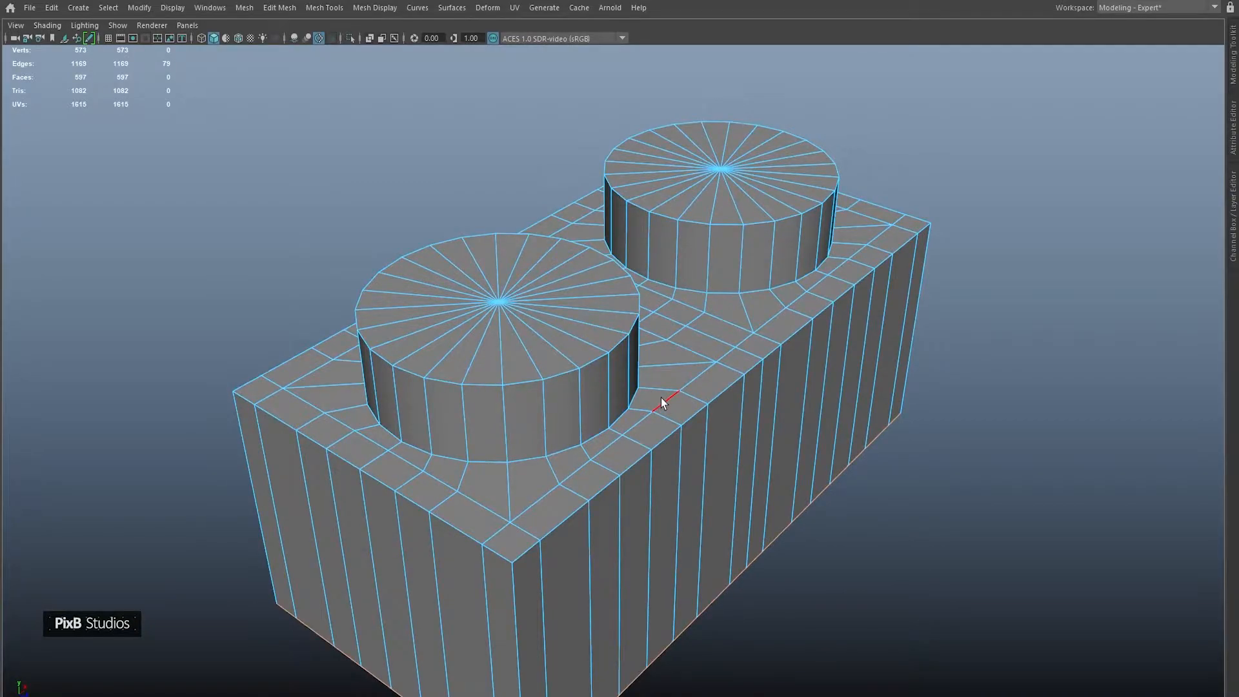
{"action": "double_click", "coordinate": [568, 522]}
{"action": "double_click", "coordinate": [505, 563], "text": "shift"}
{"action": "double_click", "coordinate": [513, 576], "text": "shift"}
{"action": "left_click_drag", "start_coordinate": [785, 445], "coordinate": [507, 266], "text": "alt"}
{"action": "double_click", "coordinate": [510, 266], "text": "shift"}
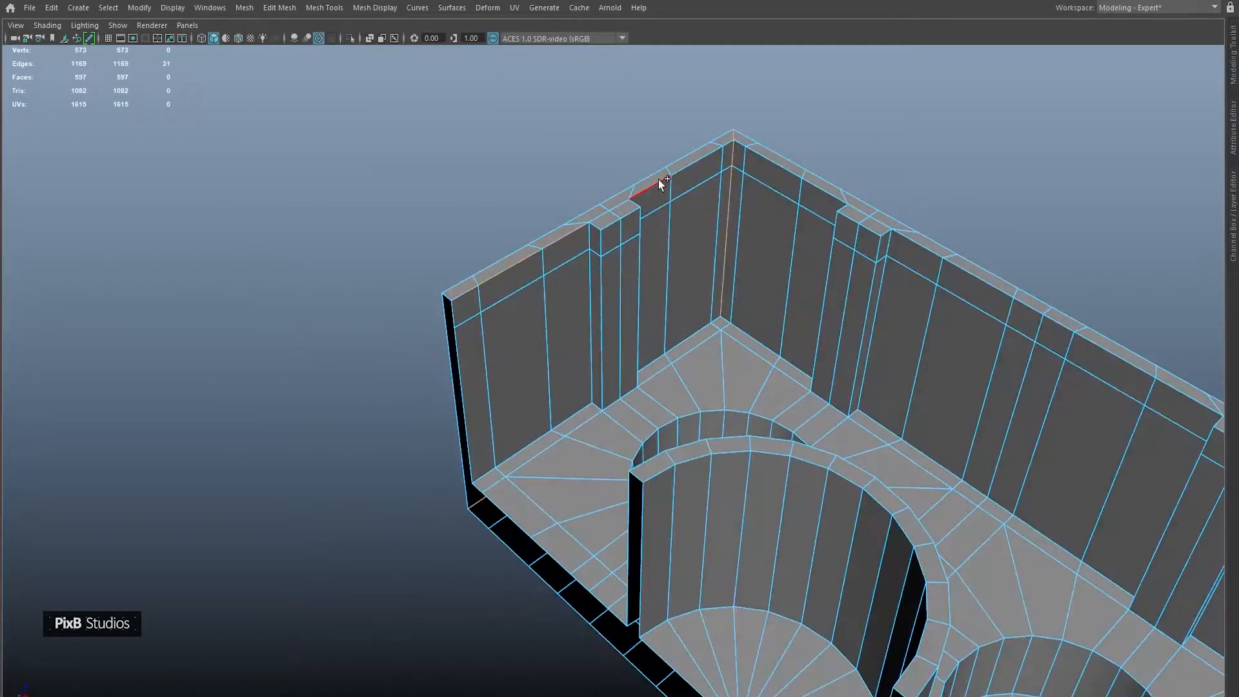
Add the long wall's inner rim, the inner floor perimeter, the notch corners and the cross rib edges to the selection.
{"action": "left_click_drag", "start_coordinate": [1017, 349], "coordinate": [625, 296], "text": "alt"}
{"action": "double_click", "coordinate": [887, 277], "text": "shift"}
{"action": "double_click", "coordinate": [968, 444], "text": "shift"}
{"action": "left_click_drag", "start_coordinate": [1050, 453], "coordinate": [690, 357], "text": "alt"}
{"action": "double_click", "coordinate": [758, 190], "text": "shift"}
{"action": "right_click_drag", "start_coordinate": [690, 357], "coordinate": [693, 323], "text": "alt"}
{"action": "double_click", "coordinate": [693, 322], "text": "shift"}
{"action": "double_click", "coordinate": [711, 178], "text": "shift"}
{"action": "left_click_drag", "start_coordinate": [711, 178], "coordinate": [674, 222], "text": "alt"}
{"action": "double_click", "coordinate": [856, 172], "text": "shift"}
{"action": "left_click_drag", "start_coordinate": [856, 171], "coordinate": [753, 260], "text": "alt"}
{"action": "double_click", "coordinate": [767, 242], "text": "shift"}
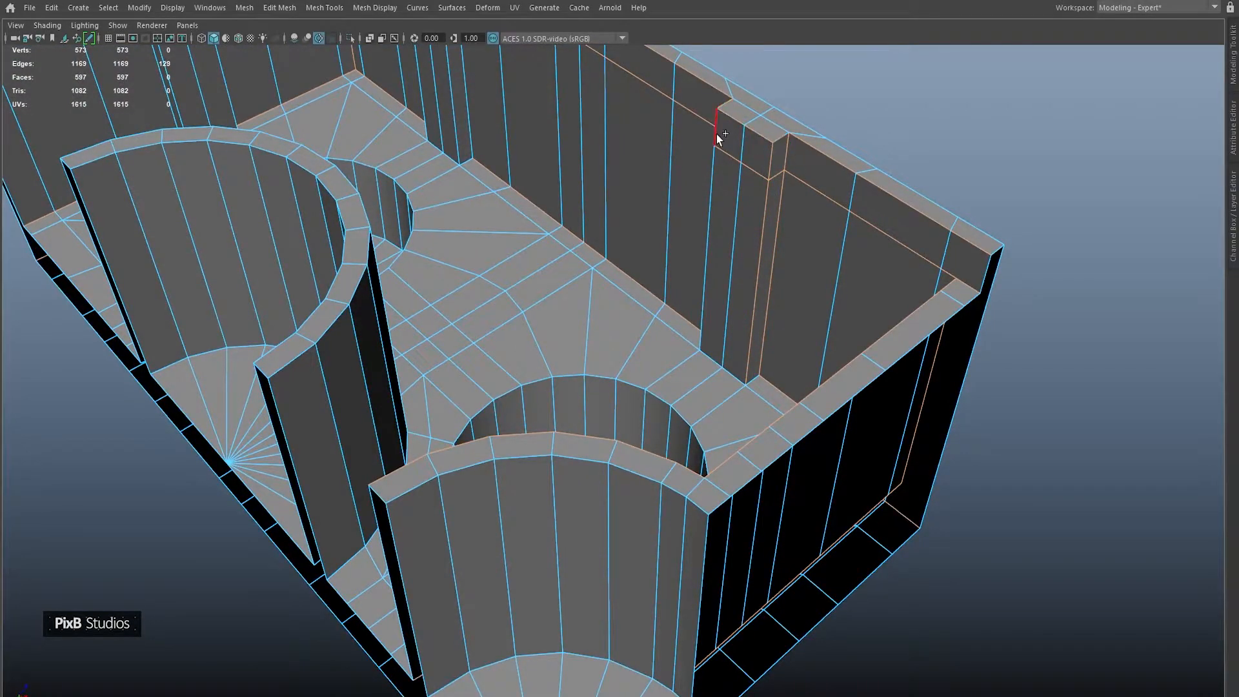
Add the remaining corner edges of the wall notches to the edge selection.
{"action": "double_click", "coordinate": [710, 359], "text": "shift"}
{"action": "left_click_drag", "start_coordinate": [711, 359], "coordinate": [537, 242], "text": "alt"}
{"action": "double_click", "coordinate": [558, 478], "text": "shift"}
{"action": "left_click_drag", "start_coordinate": [432, 360], "coordinate": [641, 242], "text": "alt"}
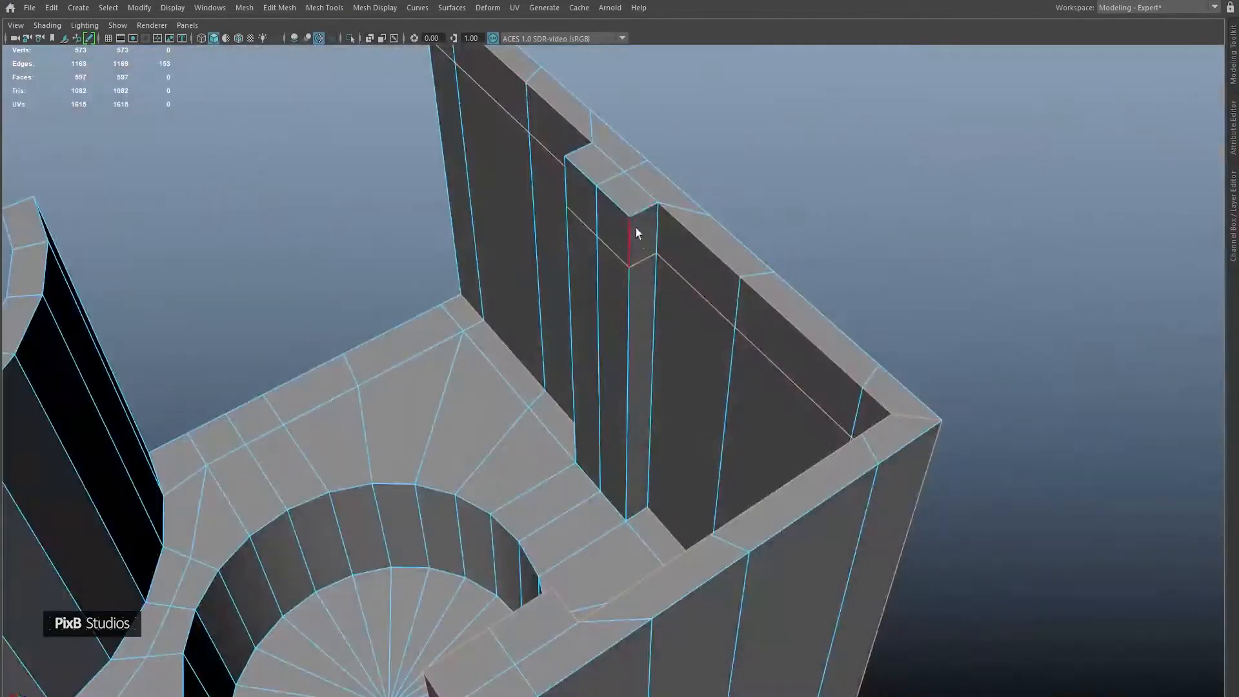
{"action": "double_click", "coordinate": [644, 232], "text": "shift"}
{"action": "left_click_drag", "start_coordinate": [614, 517], "coordinate": [620, 395], "text": "alt"}
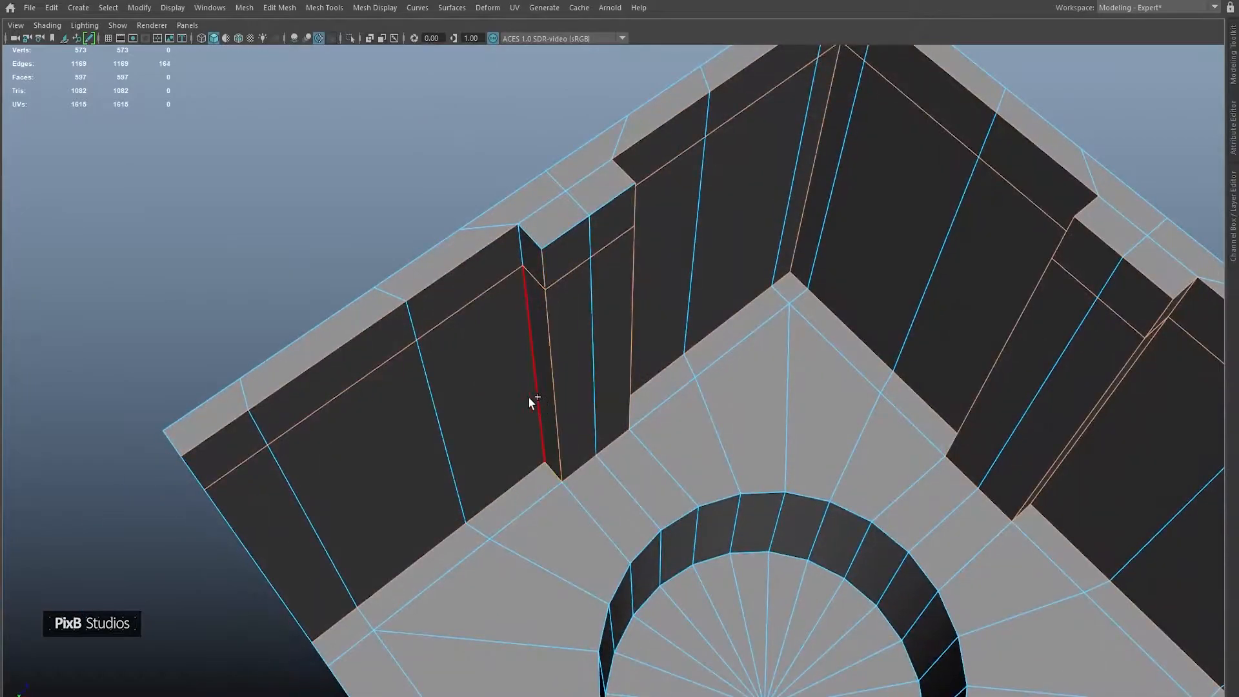
Preview the smoothed mesh and add the tube's edge loops to the selection.
{"action": "left_click_drag", "start_coordinate": [552, 240], "coordinate": [849, 371], "text": "alt"}
{"action": "key", "text": "3"}
{"action": "key", "text": "1"}
{"action": "double_click", "coordinate": [809, 368], "text": "shift"}
{"action": "left_click_drag", "start_coordinate": [930, 252], "coordinate": [933, 260], "text": "alt"}
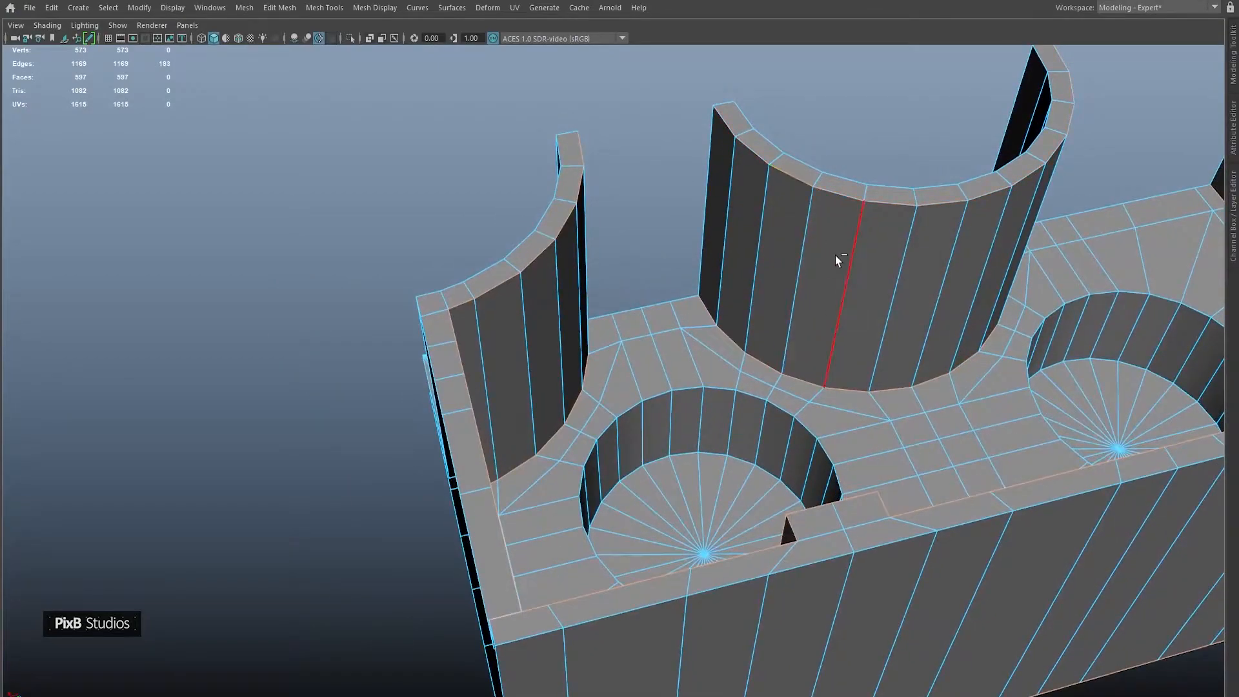
Deselect the unwanted horizontal edges across the inner long wall and check the smoothed preview.
{"action": "left_click_drag", "start_coordinate": [838, 265], "coordinate": [851, 276], "text": "alt"}
{"action": "left_click_drag", "start_coordinate": [870, 346], "coordinate": [660, 227], "text": "alt"}
{"action": "left_click", "coordinate": [660, 227], "text": "ctrl"}
{"action": "middle_click_drag", "start_coordinate": [661, 228], "coordinate": [814, 347], "text": "alt"}
{"action": "left_click_drag", "start_coordinate": [871, 382], "coordinate": [878, 343], "text": "alt"}
{"action": "left_click", "coordinate": [878, 343], "text": "ctrl"}
{"action": "left_click", "coordinate": [949, 363], "text": "ctrl"}
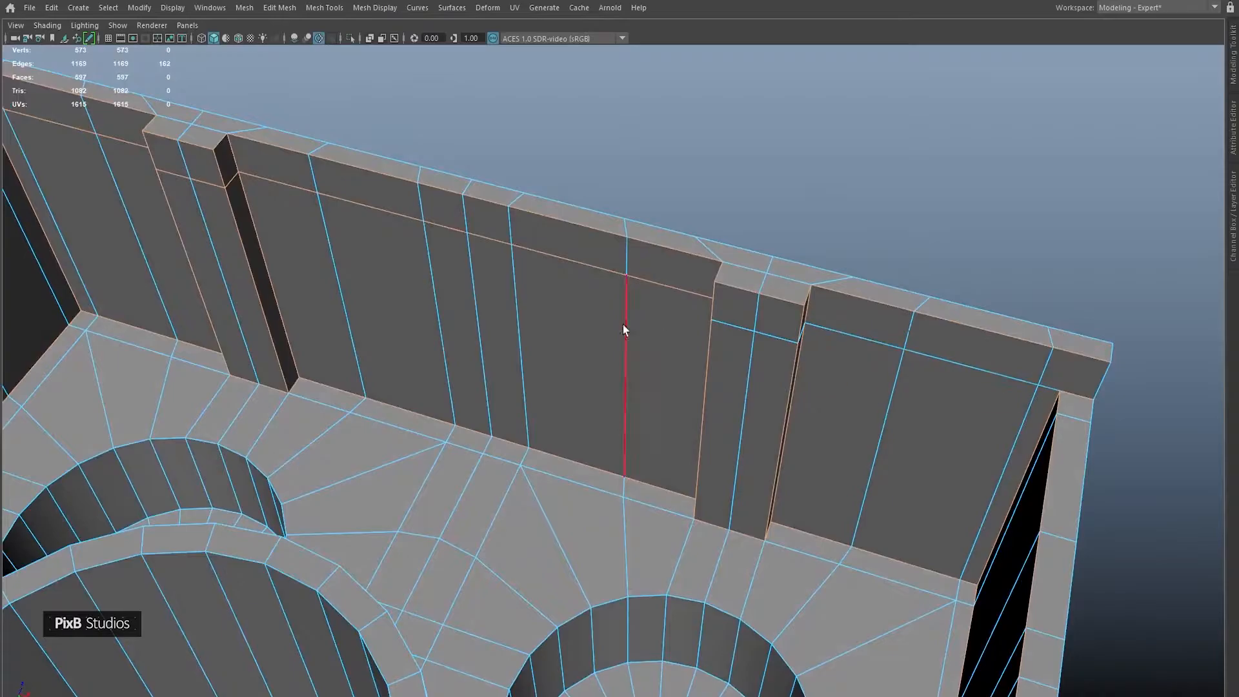
{"action": "middle_click_drag", "start_coordinate": [521, 332], "coordinate": [620, 387], "text": "alt"}
{"action": "left_click_drag", "start_coordinate": [746, 341], "coordinate": [649, 332], "text": "alt"}
{"action": "key", "text": "3"}
{"action": "key", "text": "1"}
Try to bevel the selected edges with a fraction of 0.35 and undo it.
{"action": "key", "text": "ctrl+b"}
{"action": "left_click_drag", "start_coordinate": [962, 218], "coordinate": [999, 219]}
{"action": "left_click", "coordinate": [996, 206]}
{"action": "type", "text": "0.35"}
{"action": "key", "text": "Return"}
{"action": "left_click_drag", "start_coordinate": [429, 387], "coordinate": [722, 247], "text": "alt"}
{"action": "key", "text": "ctrl+z"}
{"action": "key", "text": "ctrl+z"}
{"action": "key", "text": "ctrl+z"}
{"action": "key", "text": "ctrl+z"}
{"action": "key", "text": "ctrl+z"}
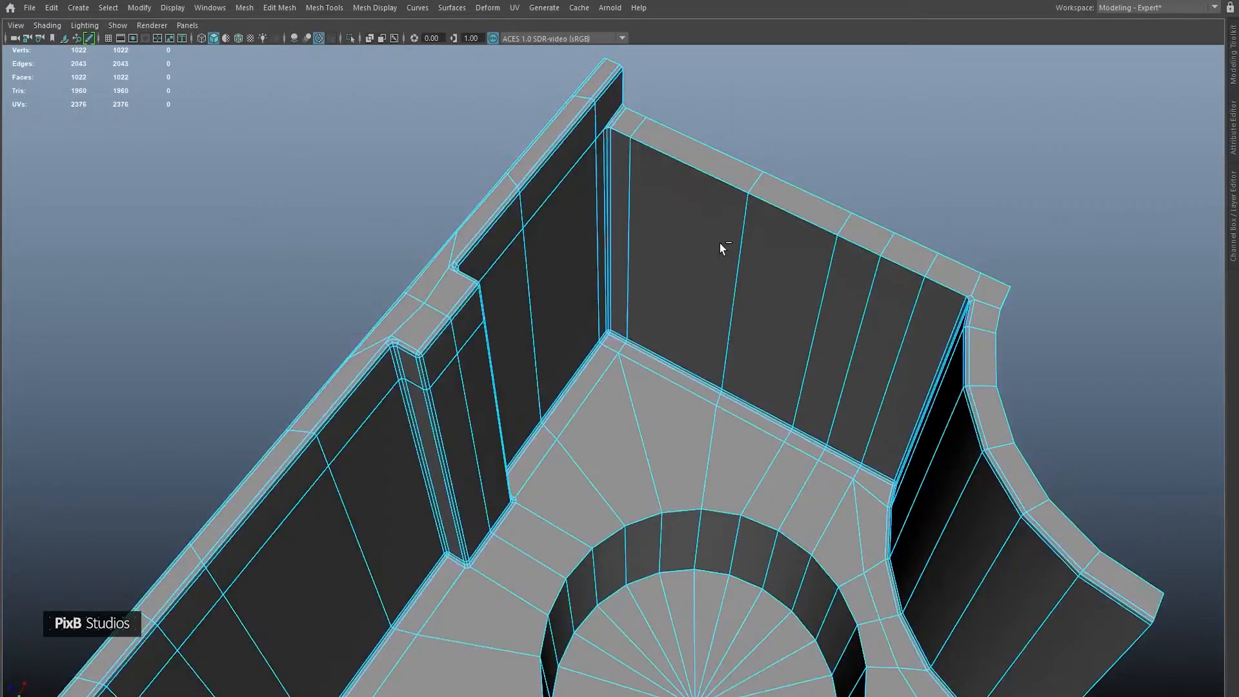
{"action": "left_click_drag", "start_coordinate": [644, 153], "coordinate": [811, 187], "text": "alt"}
{"action": "key", "text": "ctrl+b"}
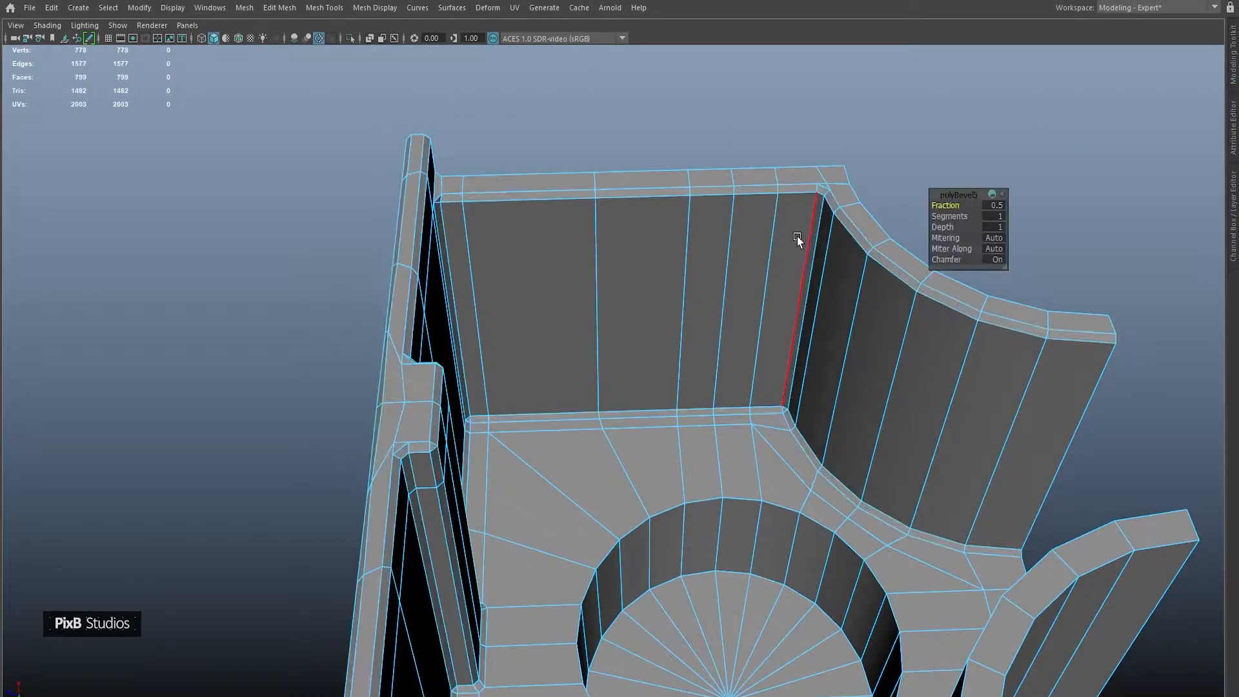
{"action": "left_click_drag", "start_coordinate": [664, 249], "coordinate": [902, 252], "text": "alt"}
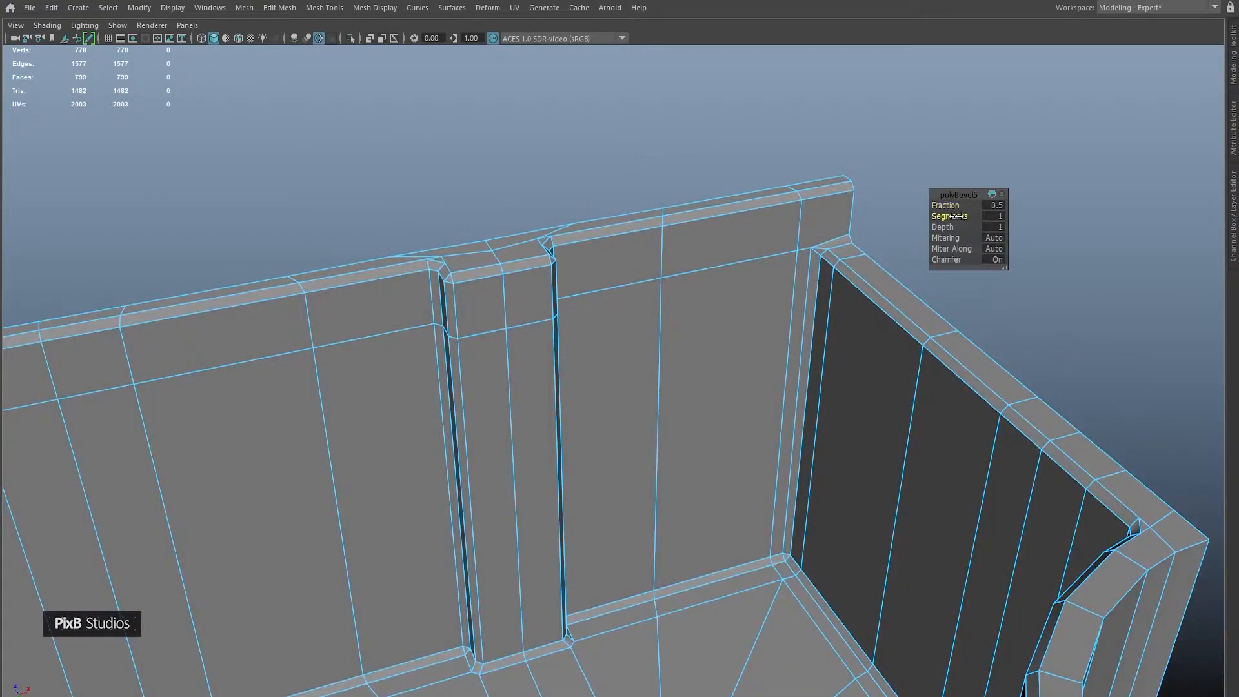
{"action": "left_click_drag", "start_coordinate": [953, 216], "coordinate": [966, 220]}
{"action": "key", "text": "ctrl+z"}
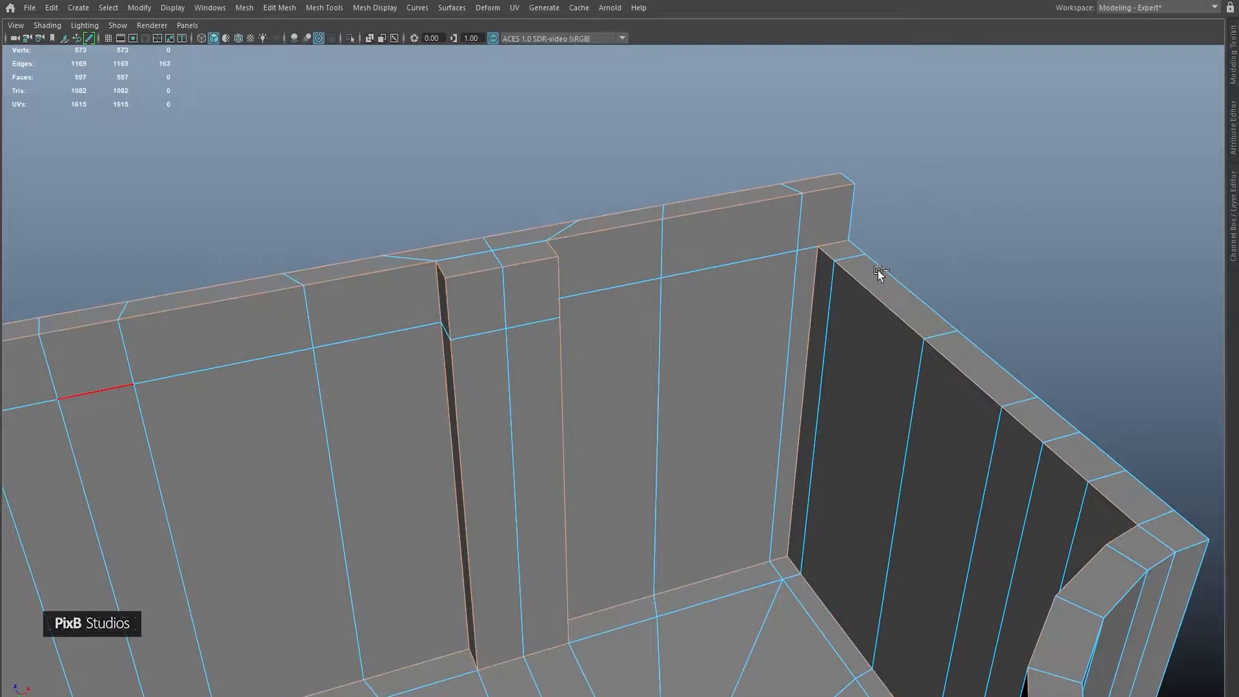
Bevel the selected edges with 2 segments and a fraction of 0.35.
{"action": "key", "text": "ctrl+b"}
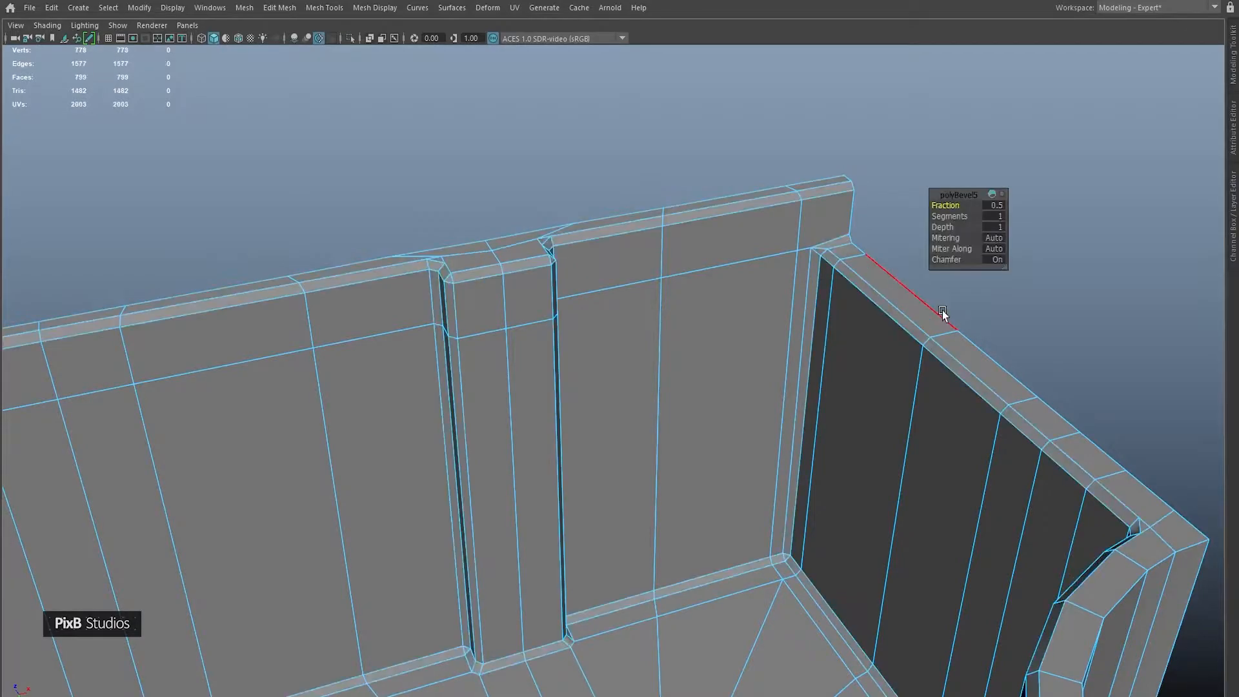
{"action": "left_click_drag", "start_coordinate": [953, 216], "coordinate": [961, 216]}
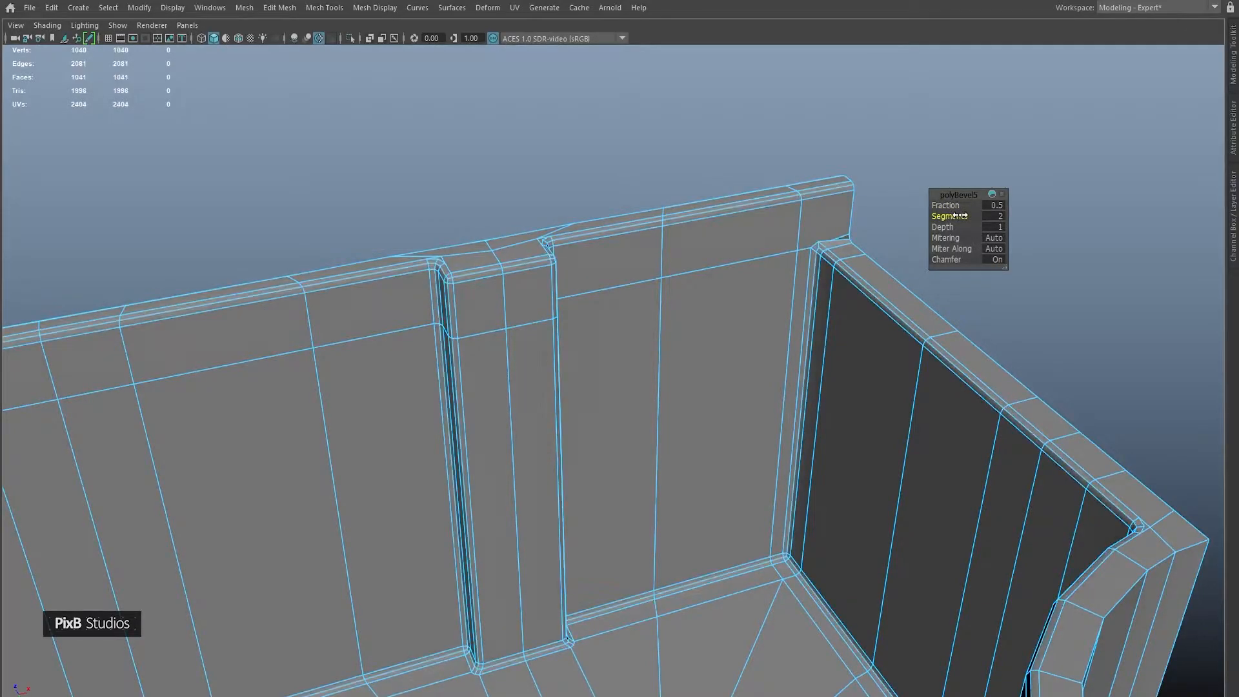
{"action": "left_click_drag", "start_coordinate": [904, 259], "coordinate": [925, 284], "text": "alt"}
{"action": "left_click_drag", "start_coordinate": [973, 327], "coordinate": [830, 252], "text": "alt"}
{"action": "left_click_drag", "start_coordinate": [695, 396], "coordinate": [500, 157], "text": "alt"}
{"action": "right_click_drag", "start_coordinate": [500, 157], "coordinate": [633, 279], "text": "alt"}
{"action": "middle_click_drag", "start_coordinate": [633, 280], "coordinate": [796, 525], "text": "alt"}
{"action": "left_click_drag", "start_coordinate": [797, 525], "coordinate": [664, 368], "text": "alt"}
{"action": "right_click_drag", "start_coordinate": [665, 368], "coordinate": [780, 463], "text": "alt"}
{"action": "key", "text": "3"}
{"action": "key", "text": "1"}
{"action": "left_click_drag", "start_coordinate": [747, 387], "coordinate": [759, 475], "text": "alt"}
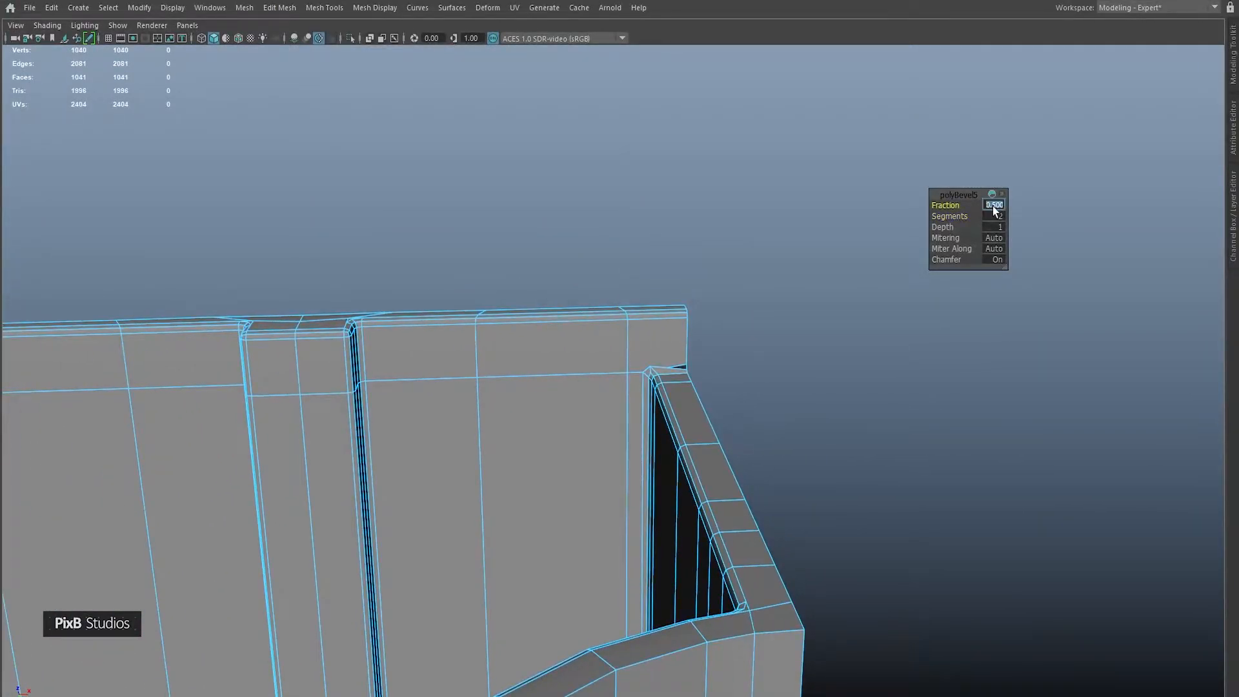
{"action": "key", "text": "Return"}
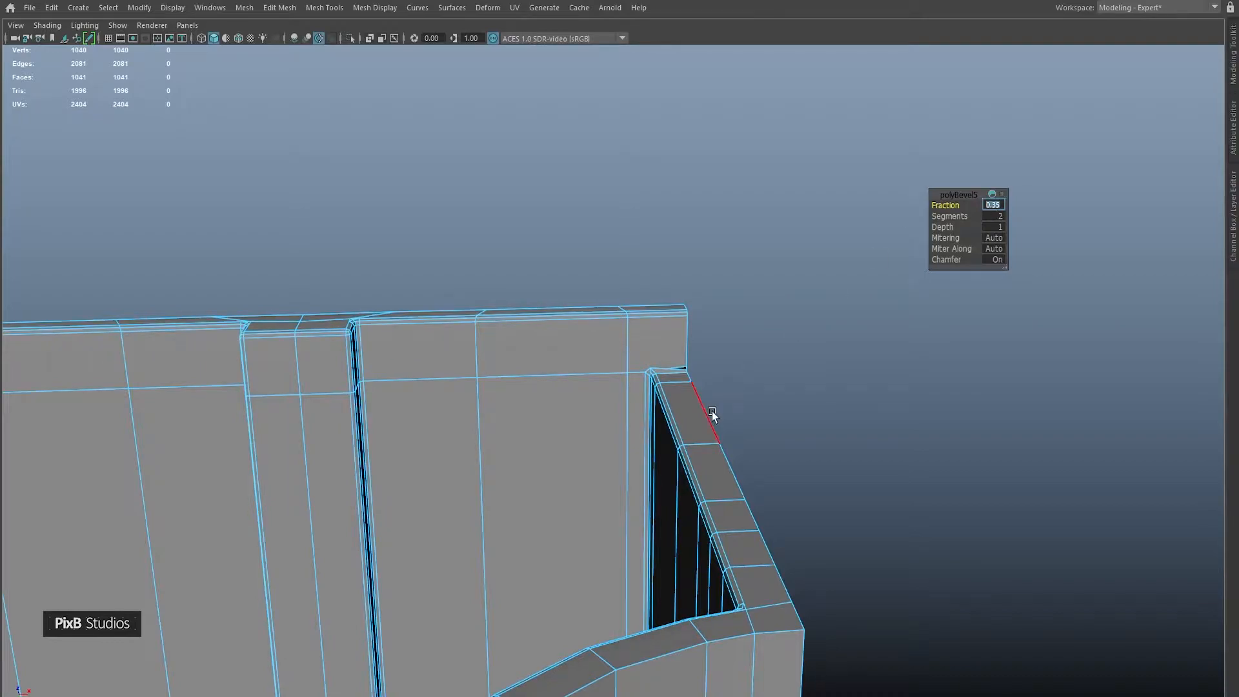
Delete the distorted upper wall face beside the bevelled corner where the cross rib meets the long wall.
{"action": "right_click_drag", "start_coordinate": [527, 417], "coordinate": [497, 389], "text": "alt"}
{"action": "middle_click_drag", "start_coordinate": [543, 384], "coordinate": [526, 481], "text": "alt"}
{"action": "right_click_drag", "start_coordinate": [527, 481], "coordinate": [736, 507], "text": "alt"}
{"action": "middle_click_drag", "start_coordinate": [555, 468], "coordinate": [659, 278], "text": "alt"}
{"action": "middle_click_drag", "start_coordinate": [450, 380], "coordinate": [648, 244], "text": "alt"}
{"action": "right_click_drag", "start_coordinate": [693, 289], "coordinate": [636, 286]}
{"action": "left_click_drag", "start_coordinate": [636, 285], "coordinate": [500, 227], "text": "alt"}
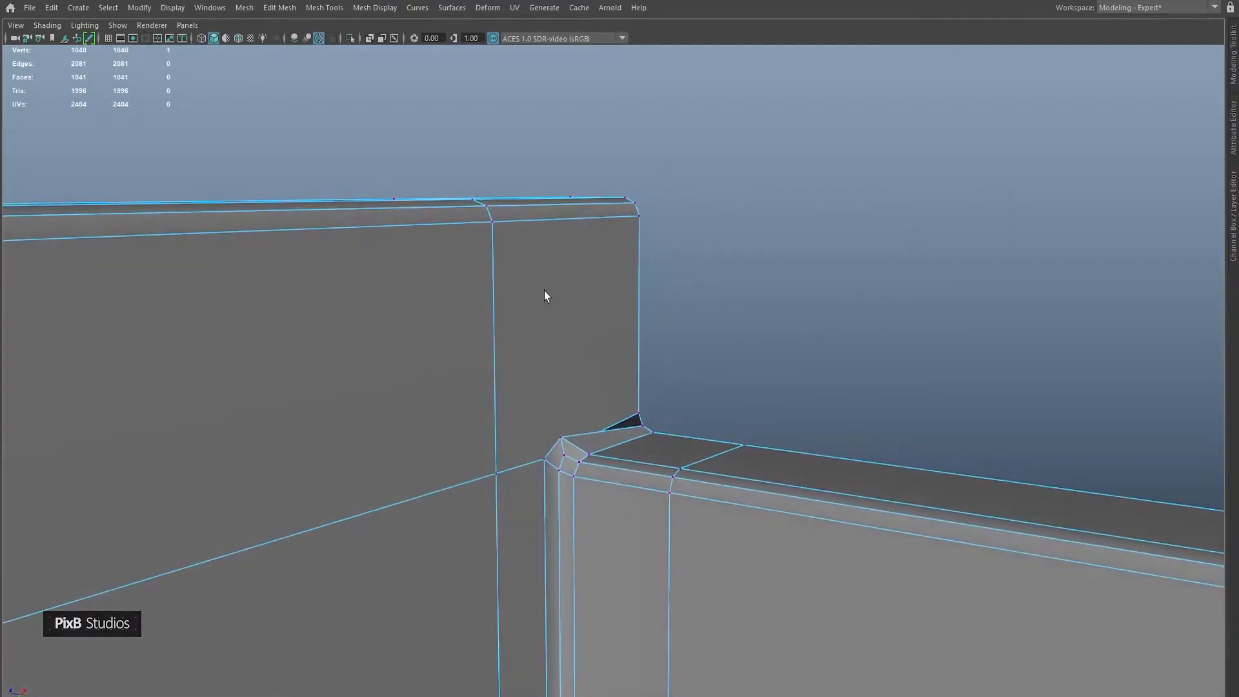
{"action": "left_click_drag", "start_coordinate": [550, 302], "coordinate": [541, 328], "text": "alt"}
{"action": "right_click_drag", "start_coordinate": [541, 328], "coordinate": [635, 380], "text": "alt"}
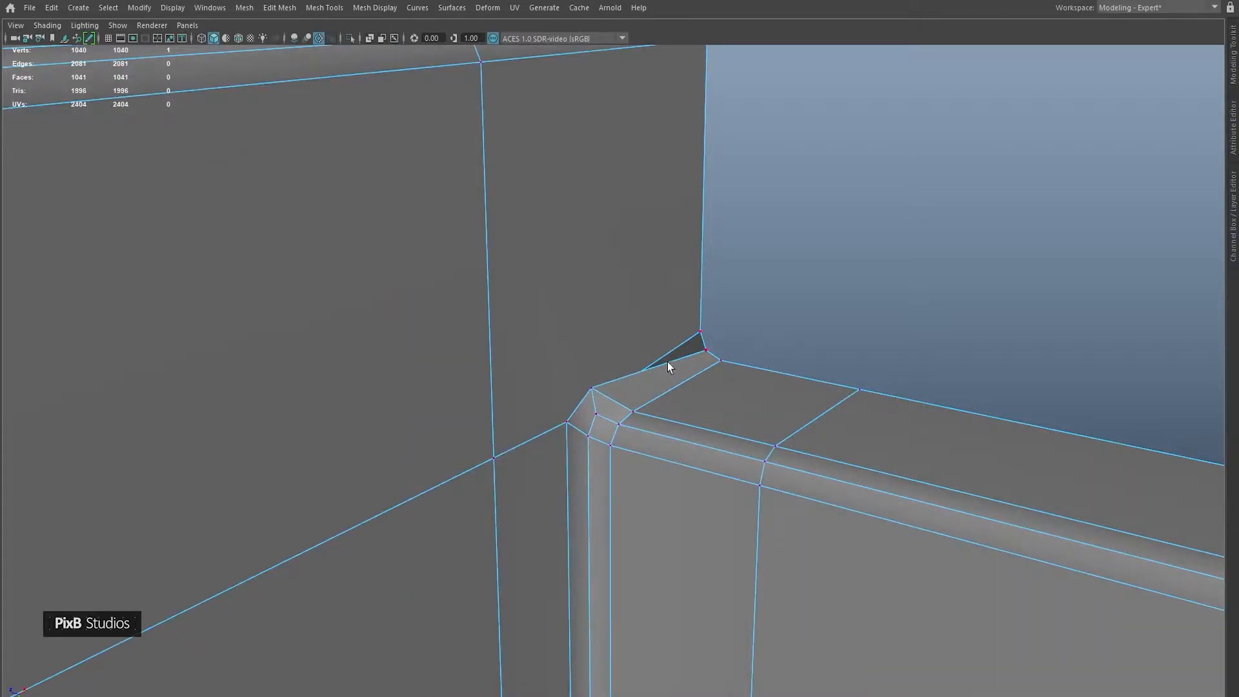
{"action": "key", "text": "4"}
{"action": "right_click", "coordinate": [605, 324]}
{"action": "right_click", "coordinate": [626, 275]}
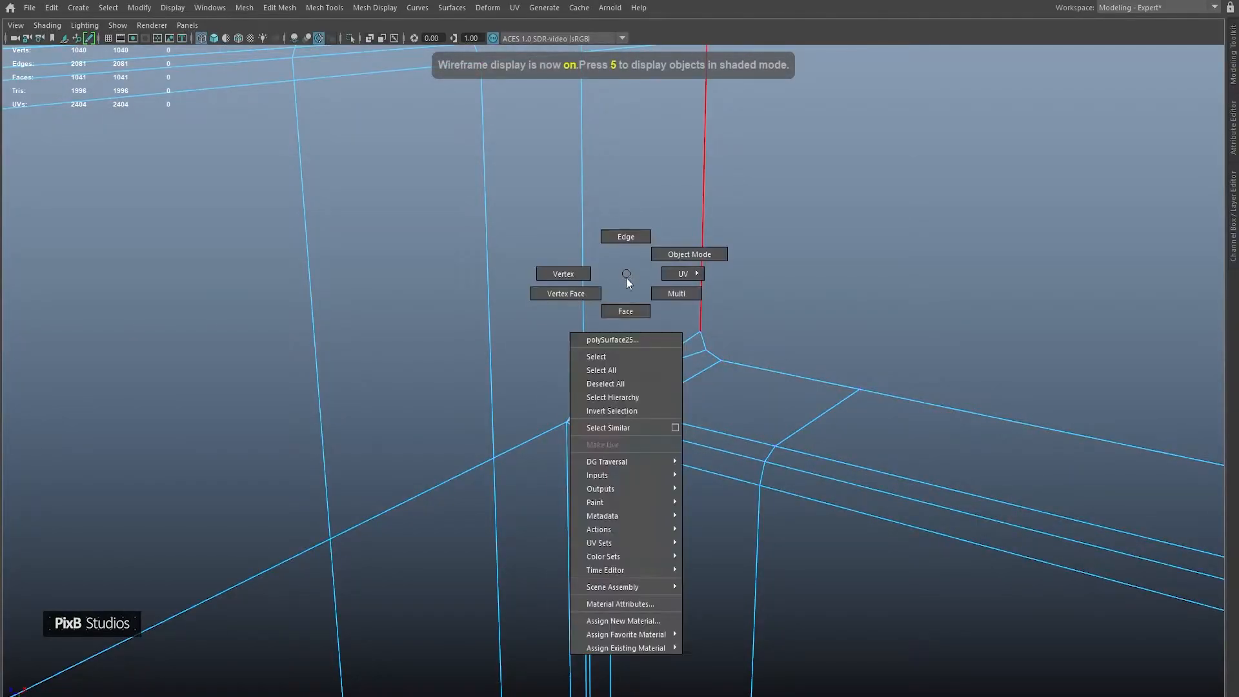
{"action": "left_click", "coordinate": [625, 311]}
{"action": "left_click", "coordinate": [637, 277]}
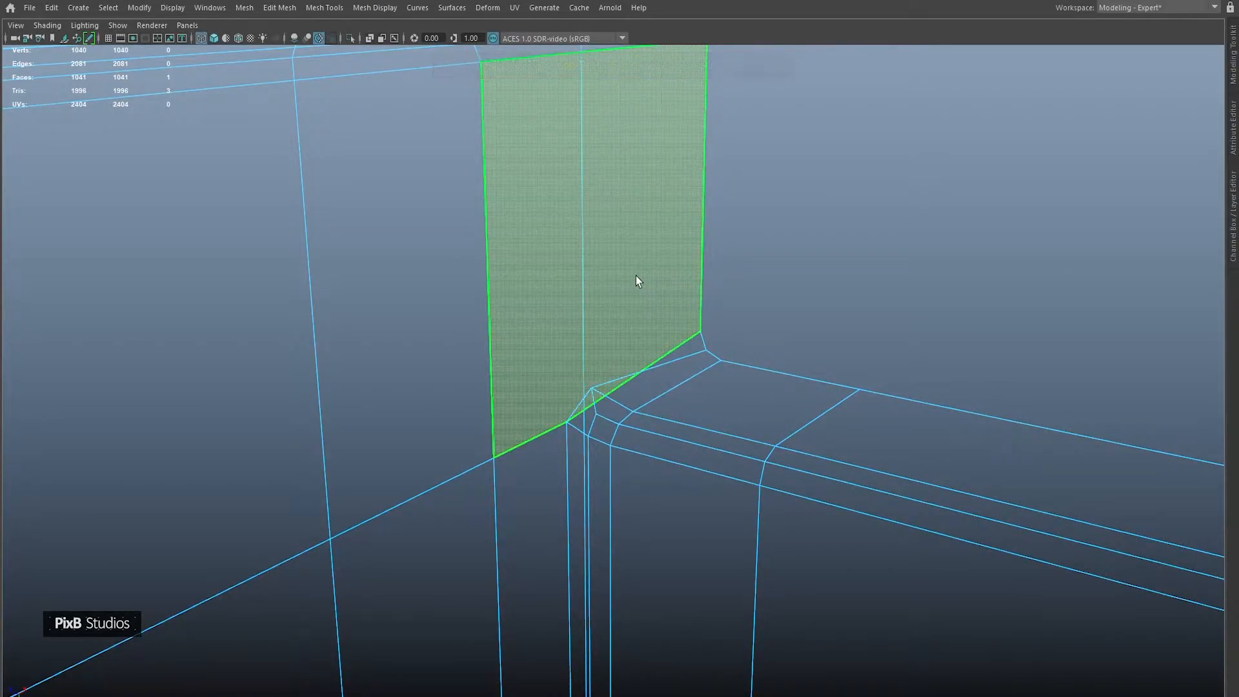
{"action": "key", "text": "6"}
{"action": "mouse_move", "coordinate": [656, 292]}
{"action": "left_mouse_down", "text": "alt"}
{"action": "mouse_move", "coordinate": [630, 289]}
{"action": "mouse_move", "coordinate": [668, 331]}
{"action": "left_mouse_up", "text": "alt"}
{"action": "key", "text": "Delete"}
Delete the thin folded face left at the cross rib's bevelled corner.
{"action": "key", "text": "F10"}
{"action": "right_click_drag", "start_coordinate": [667, 319], "coordinate": [668, 352]}
{"action": "left_click", "coordinate": [666, 312]}
{"action": "key", "text": "Delete"}
Cut new edges through the middle of the rib's end bevel face and across the small corner patch.
{"action": "left_click_drag", "start_coordinate": [636, 323], "coordinate": [590, 411], "text": "alt"}
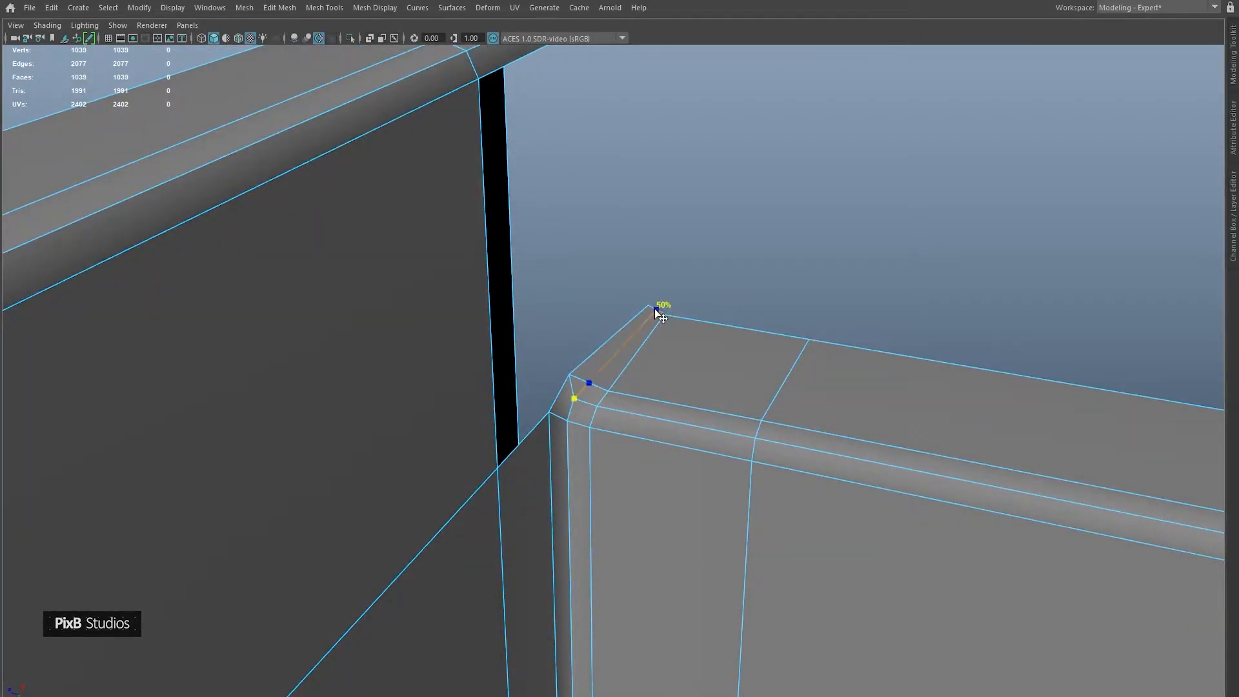
{"action": "right_click_drag", "start_coordinate": [708, 244], "coordinate": [506, 220]}
{"action": "key", "text": "Return"}
{"action": "left_click_drag", "start_coordinate": [633, 241], "coordinate": [584, 392], "text": "alt"}
{"action": "left_click", "coordinate": [584, 392]}
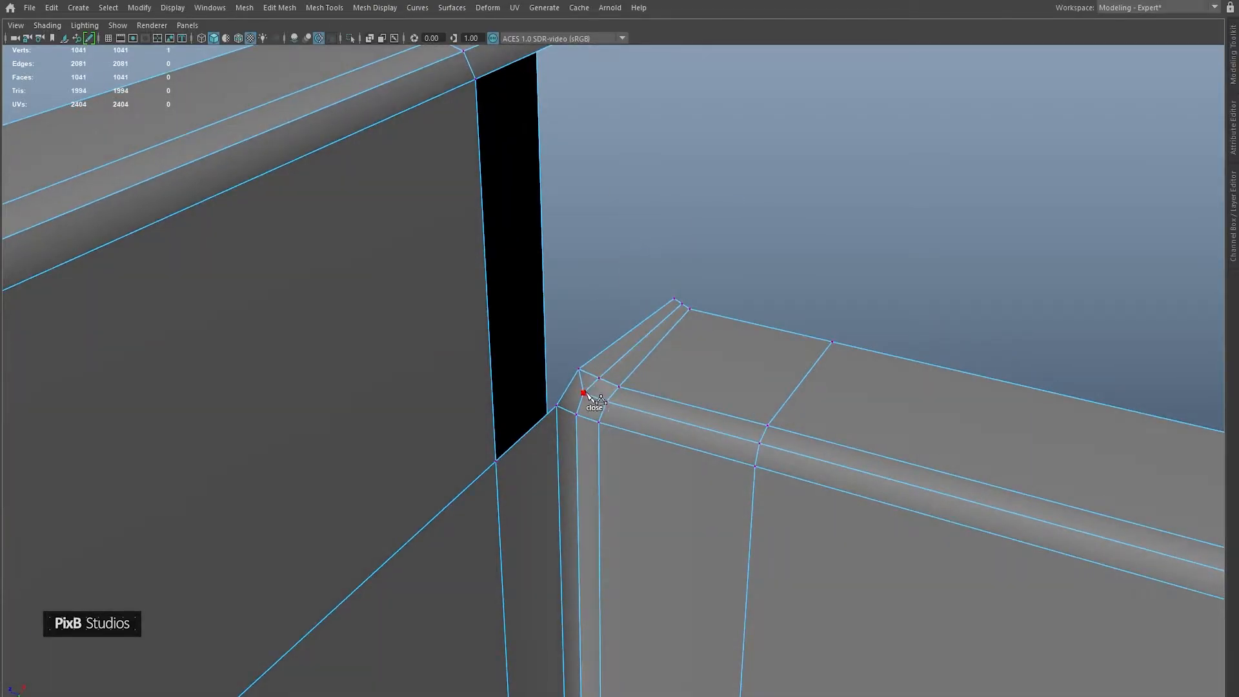
{"action": "left_click", "coordinate": [572, 386], "text": "shift"}
{"action": "key", "text": "Return"}
Delete the redundant diagonal edge in the bevelled corner patch.
{"action": "right_click_drag", "start_coordinate": [614, 326], "coordinate": [586, 212]}
{"action": "left_click", "coordinate": [582, 382]}
{"action": "key", "text": "Delete"}
{"action": "left_click_drag", "start_coordinate": [412, 463], "coordinate": [599, 374], "text": "alt"}
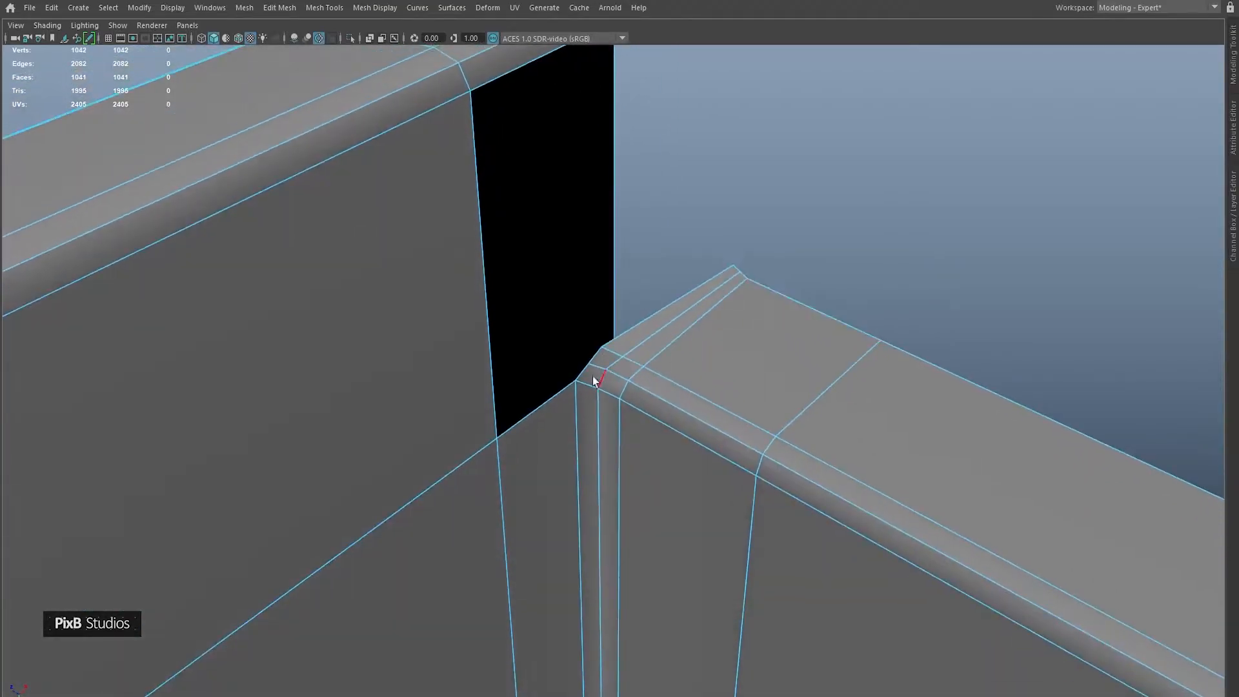
Align the rib's outer bevel vertices with the corner vertices so the upper and middle bevel edges run straight.
{"action": "double_click", "coordinate": [688, 288], "text": "shift"}
{"action": "key", "text": "r"}
{"action": "key", "text": "d"}
{"action": "left_click", "coordinate": [576, 382]}
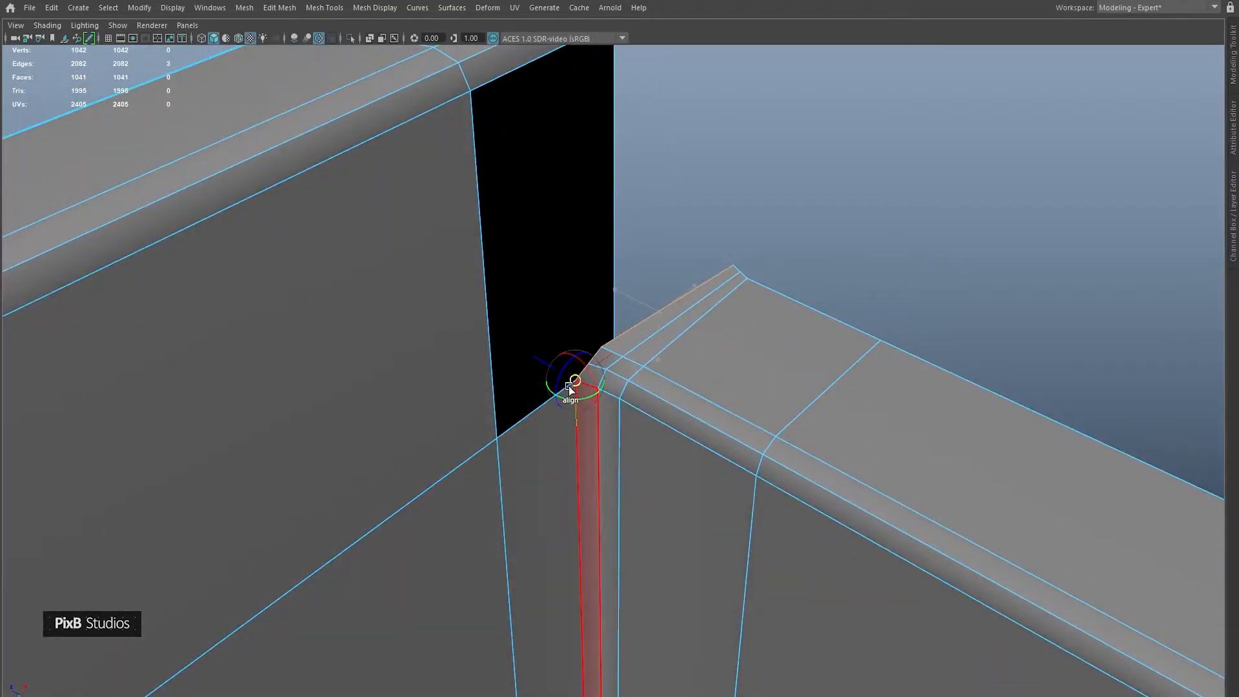
{"action": "left_click_drag", "start_coordinate": [779, 463], "coordinate": [783, 407], "text": "alt"}
{"action": "right_click_drag", "start_coordinate": [783, 407], "coordinate": [752, 411]}
{"action": "right_click_drag", "start_coordinate": [862, 408], "coordinate": [830, 409]}
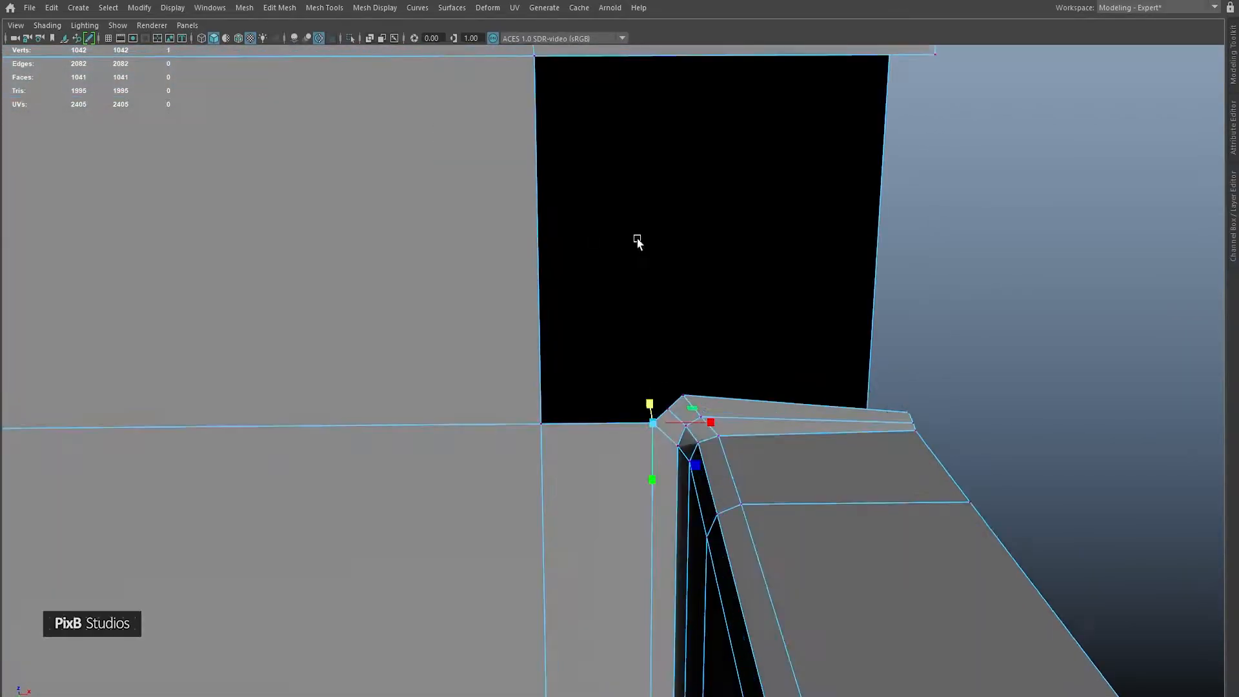
{"action": "right_click_drag", "start_coordinate": [920, 343], "coordinate": [909, 380]}
{"action": "left_click_drag", "start_coordinate": [905, 445], "coordinate": [684, 391]}
{"action": "left_click", "coordinate": [914, 421]}
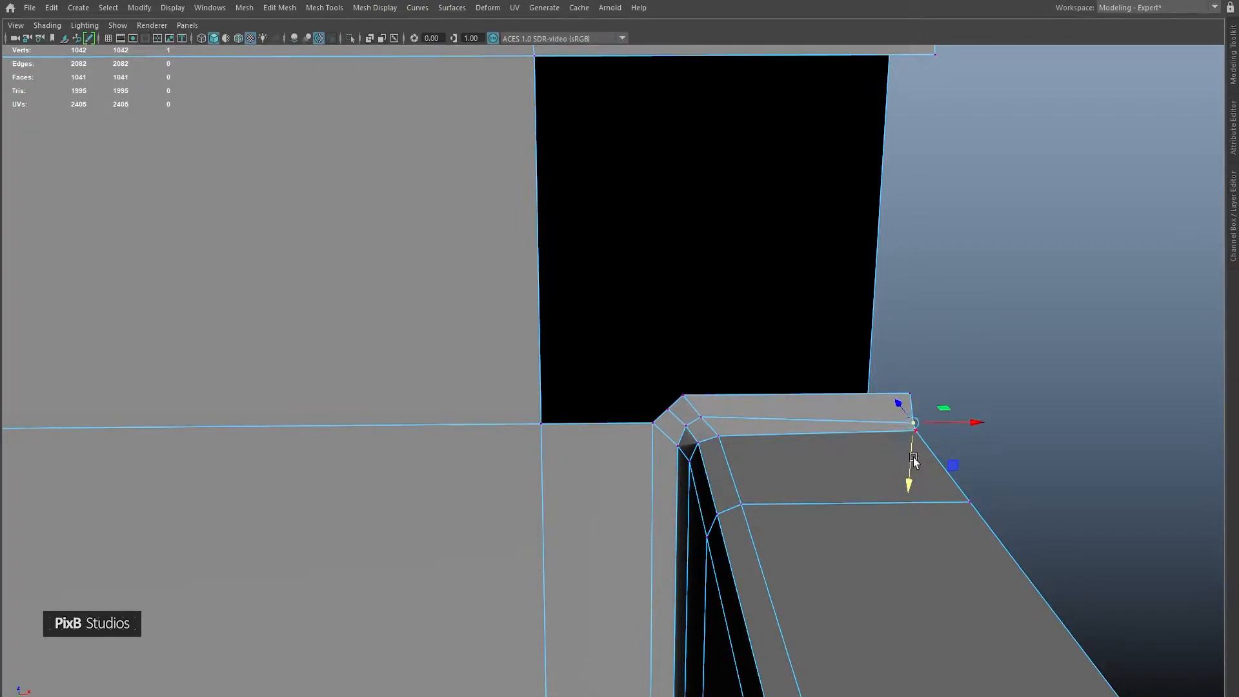
{"action": "left_click_drag", "start_coordinate": [912, 461], "coordinate": [703, 416]}
Bridge the top edge of the wall opening with the rib's upper bevel edge.
{"action": "right_click_drag", "start_coordinate": [794, 342], "coordinate": [839, 309]}
{"action": "right_click_drag", "start_coordinate": [720, 420], "coordinate": [456, 218]}
{"action": "left_click", "coordinate": [670, 408]}
{"action": "right_click_drag", "start_coordinate": [649, 373], "coordinate": [895, 192], "text": "shift"}
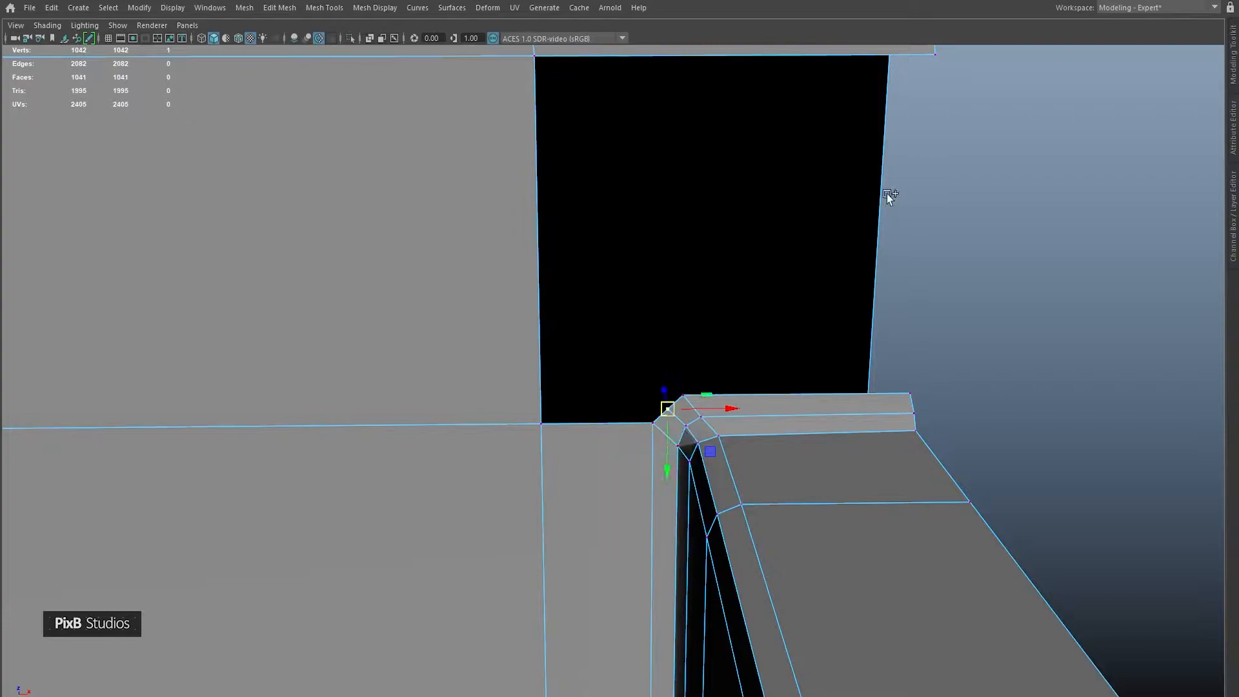
{"action": "right_click_drag", "start_coordinate": [681, 426], "coordinate": [802, 365]}
{"action": "right_click_drag", "start_coordinate": [876, 192], "coordinate": [862, 139]}
{"action": "scroll", "coordinate": [833, 167], "scroll_direction": "down", "scroll_amount": 2}
{"action": "left_click", "coordinate": [775, 135]}
{"action": "left_click", "coordinate": [783, 391], "text": "shift"}
{"action": "right_click_drag", "start_coordinate": [811, 311], "coordinate": [788, 472], "text": "shift"}
Try to bridge the vertical and bottom edges of the remaining triangular hole and undo it.
{"action": "left_click", "coordinate": [654, 395]}
{"action": "left_click", "coordinate": [546, 270], "text": "shift"}
{"action": "key", "text": "g"}
{"action": "key", "text": "ctrl+shift+x"}
{"action": "middle_click_drag", "start_coordinate": [520, 439], "coordinate": [639, 407], "text": "alt"}
{"action": "key", "text": "ctrl+z"}
{"action": "key", "text": "ctrl+z"}
Insert a horizontal edge loop about midway up the inner wall's upper band, ending at the triangular hole.
{"action": "key", "text": "ctrl+shift+x"}
{"action": "left_click", "coordinate": [671, 253]}
{"action": "key", "text": "Return"}
{"action": "key", "text": "F10"}
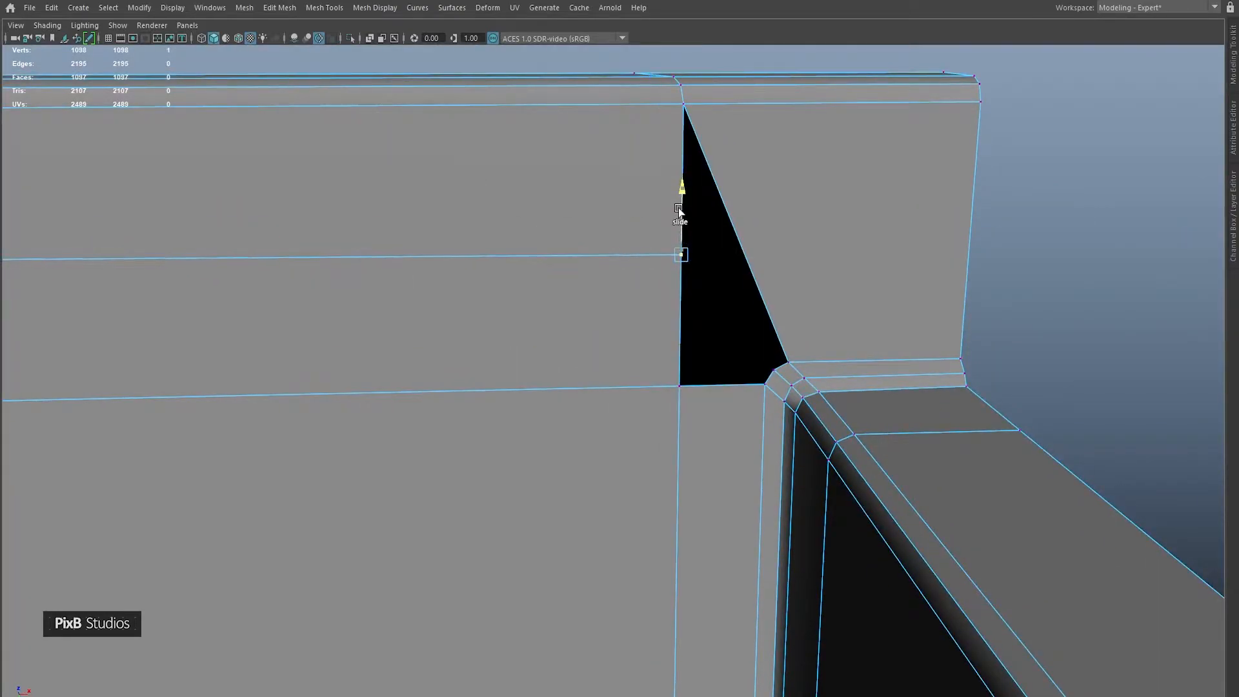
Bridge the remaining edges of the triangular hole beside the rib to close it, and preview the mesh smoothed.
{"action": "left_click", "coordinate": [680, 144]}
{"action": "left_click", "coordinate": [780, 365], "text": "shift"}
{"action": "left_click", "coordinate": [769, 377], "text": "shift"}
{"action": "left_click", "coordinate": [682, 320], "text": "shift"}
{"action": "right_click_drag", "start_coordinate": [671, 273], "coordinate": [647, 438], "text": "shift"}
{"action": "right_click_drag", "start_coordinate": [606, 369], "coordinate": [687, 293]}
{"action": "key", "text": "3"}
{"action": "key", "text": "1"}
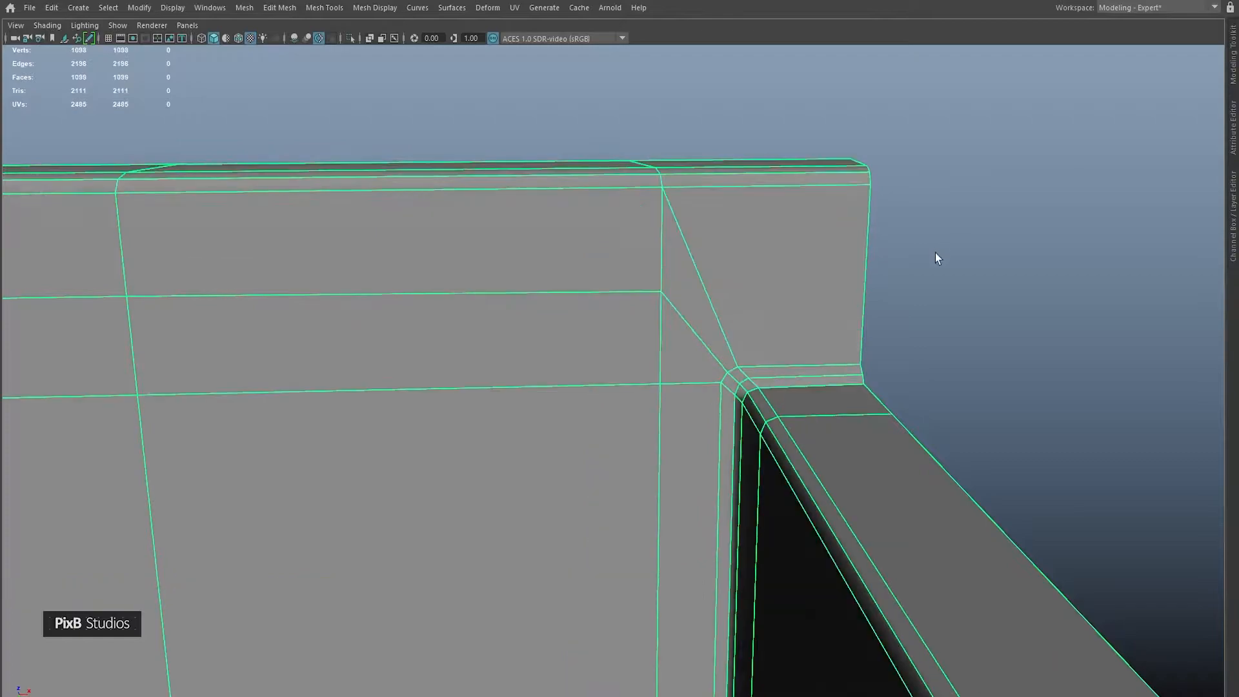
{"action": "scroll", "coordinate": [935, 253], "scroll_direction": "down", "scroll_amount": 3}
{"action": "left_click", "coordinate": [935, 253]}
Cut an edge from the end of the horizontal loop across the adjoining panel to its outer vertical edge.
{"action": "left_click_drag", "start_coordinate": [717, 336], "coordinate": [578, 267], "text": "alt"}
{"action": "left_click", "coordinate": [578, 268]}
{"action": "right_click_drag", "start_coordinate": [579, 267], "coordinate": [751, 296], "text": "alt"}
{"action": "left_click_drag", "start_coordinate": [751, 295], "coordinate": [637, 331], "text": "alt"}
{"action": "key", "text": "ctrl+shift+x"}
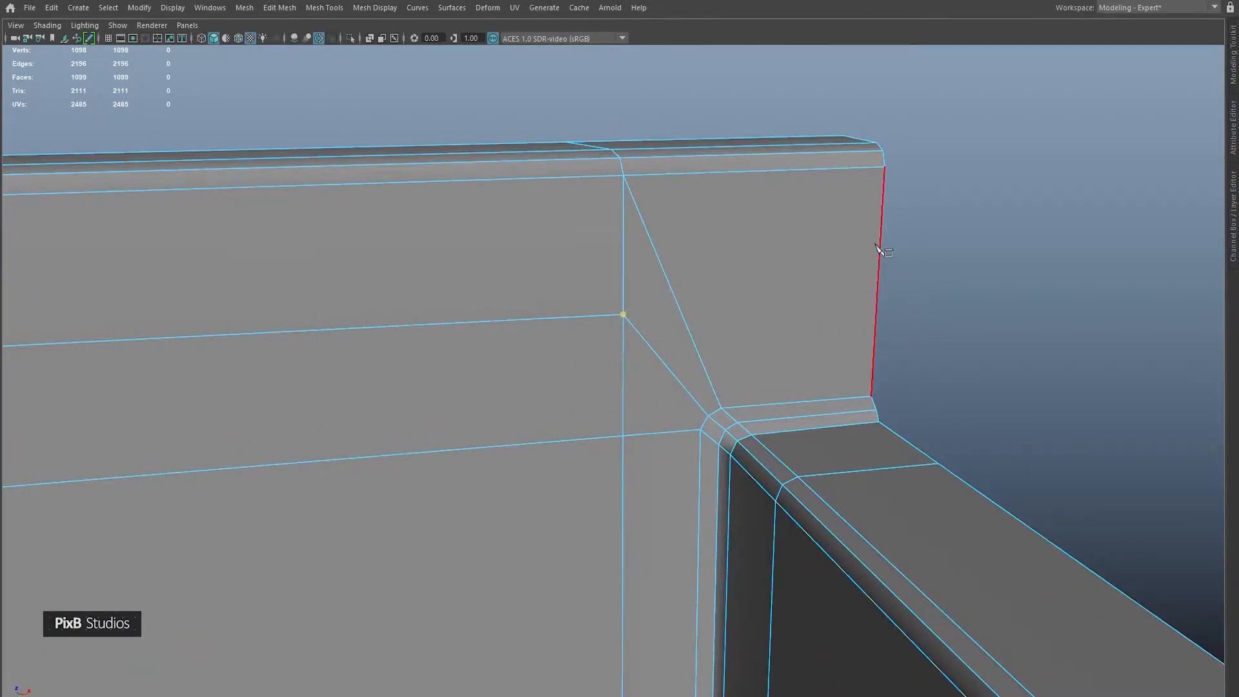
{"action": "left_click", "coordinate": [876, 307]}
{"action": "right_click", "coordinate": [785, 253]}
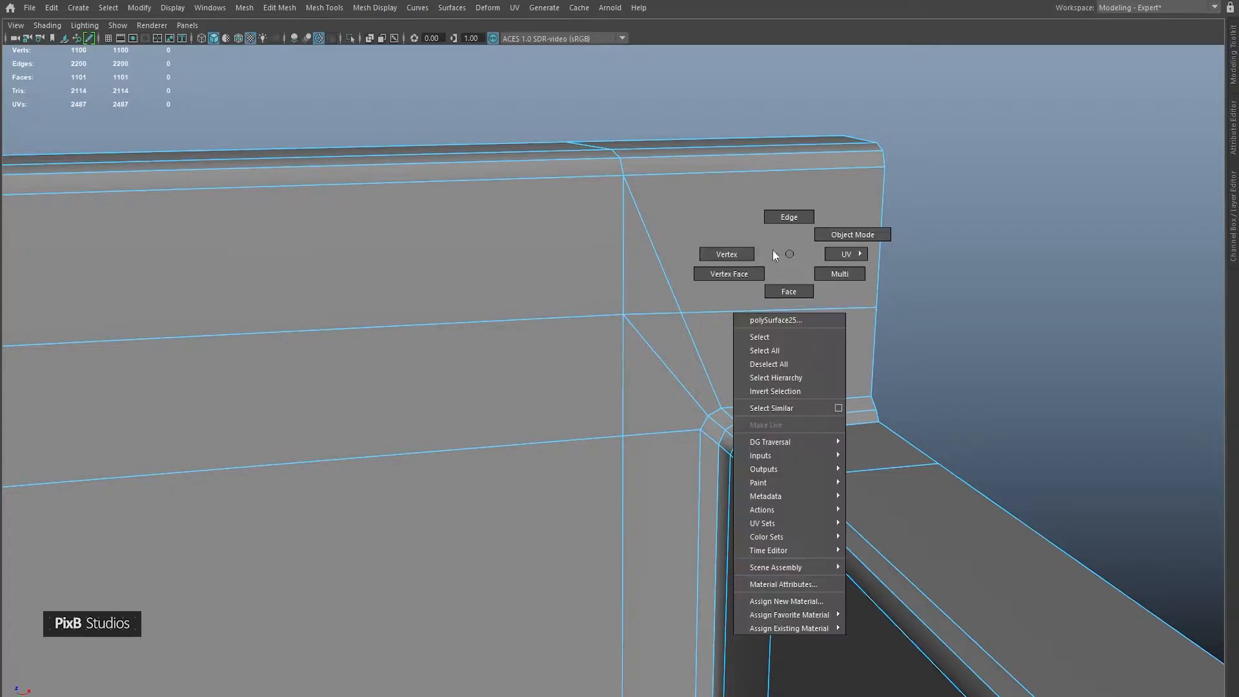
{"action": "left_click_drag", "start_coordinate": [758, 262], "coordinate": [708, 291], "text": "alt"}
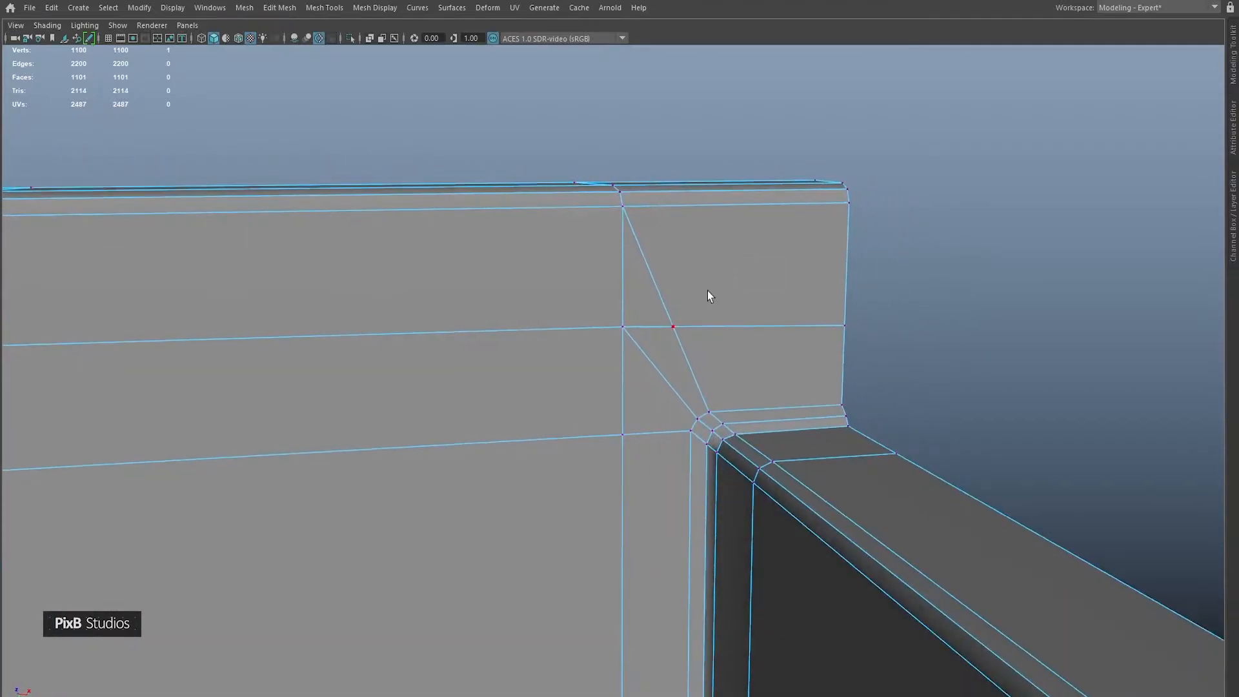
Replace the upper diagonal segment with cuts linking the intersection vertex to the upper corner and the outer edge, and preview the smoothing.
{"action": "left_click", "coordinate": [657, 277]}
{"action": "right_click_drag", "start_coordinate": [797, 269], "coordinate": [413, 361], "text": "shift"}
{"action": "left_click_drag", "start_coordinate": [827, 355], "coordinate": [794, 342], "text": "alt"}
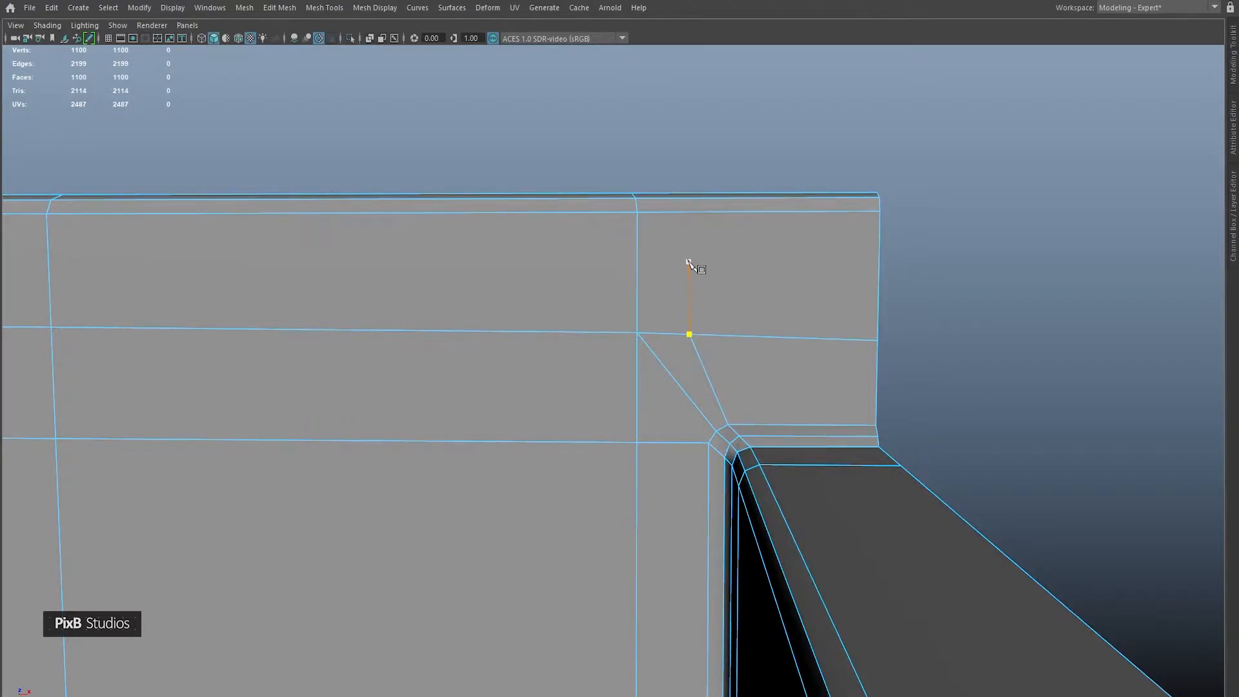
{"action": "left_click", "coordinate": [637, 213]}
{"action": "key", "text": "Return"}
{"action": "key", "text": "w"}
{"action": "left_click_drag", "start_coordinate": [879, 226], "coordinate": [753, 257]}
{"action": "key", "text": "3"}
{"action": "right_click_drag", "start_coordinate": [723, 319], "coordinate": [804, 271]}
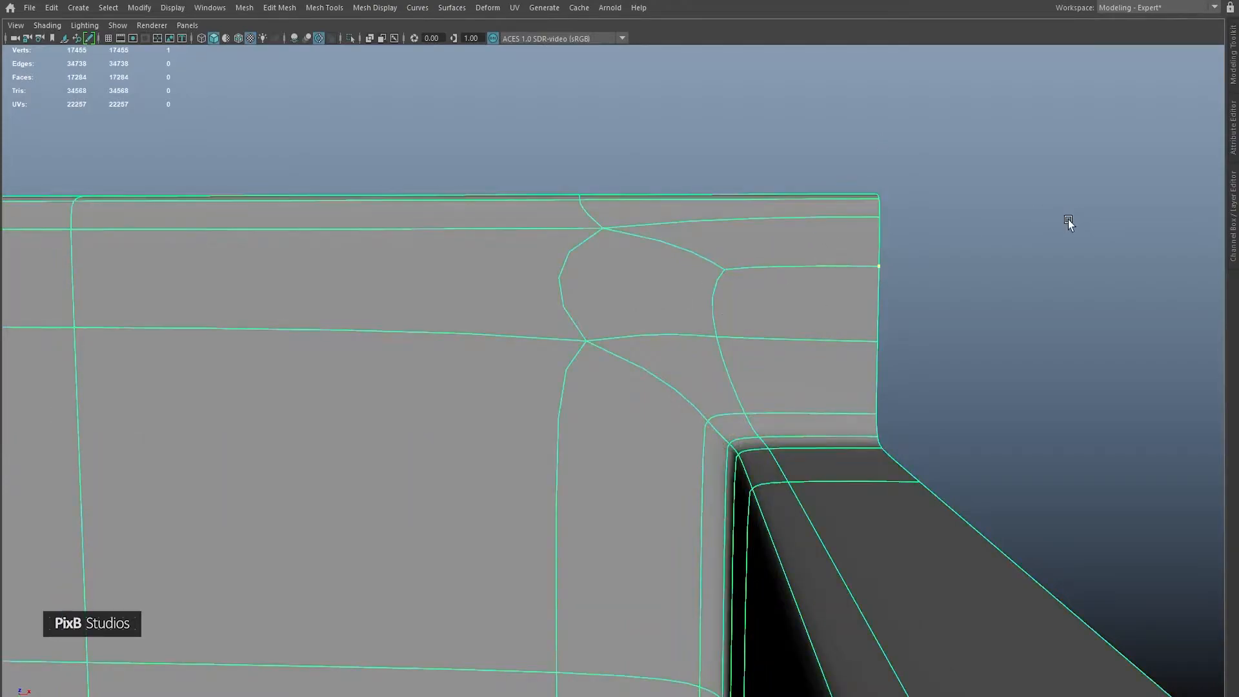
Examine the smoothed wall corner and the edge flow on the floor around the ribs and stud recesses.
{"action": "left_click", "coordinate": [1068, 219]}
{"action": "scroll", "coordinate": [830, 300], "scroll_direction": "down", "scroll_amount": 3}
{"action": "left_click_drag", "start_coordinate": [620, 288], "coordinate": [475, 260], "text": "alt"}
{"action": "left_click", "coordinate": [656, 331]}
{"action": "key", "text": "1"}
{"action": "scroll", "coordinate": [734, 355], "scroll_direction": "up", "scroll_amount": 5}
{"action": "scroll", "coordinate": [815, 455], "scroll_direction": "down", "scroll_amount": 1}
{"action": "middle_click_drag", "start_coordinate": [814, 456], "coordinate": [586, 299], "text": "alt"}
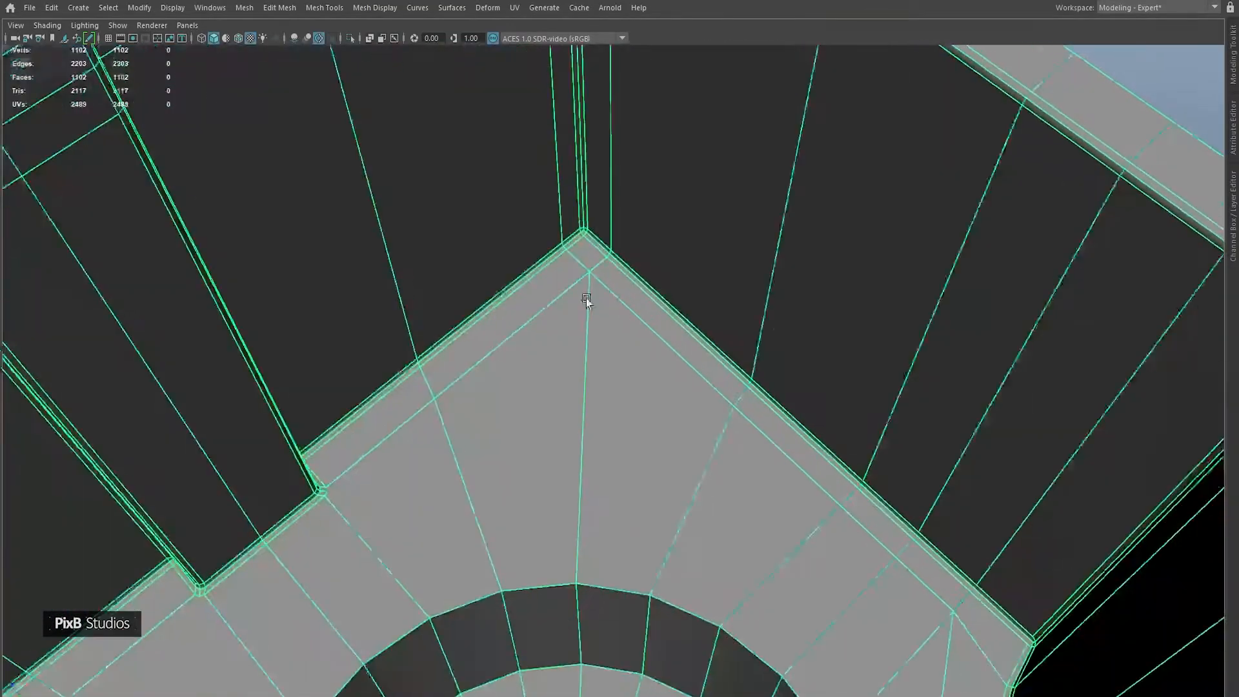
{"action": "left_click_drag", "start_coordinate": [586, 298], "coordinate": [921, 387], "text": "alt"}
{"action": "middle_click_drag", "start_coordinate": [921, 387], "coordinate": [814, 329], "text": "alt"}
{"action": "scroll", "coordinate": [877, 504], "scroll_direction": "down", "scroll_amount": 1}
{"action": "middle_click_drag", "start_coordinate": [876, 503], "coordinate": [905, 357], "text": "alt"}
{"action": "scroll", "coordinate": [905, 357], "scroll_direction": "down", "scroll_amount": 2}
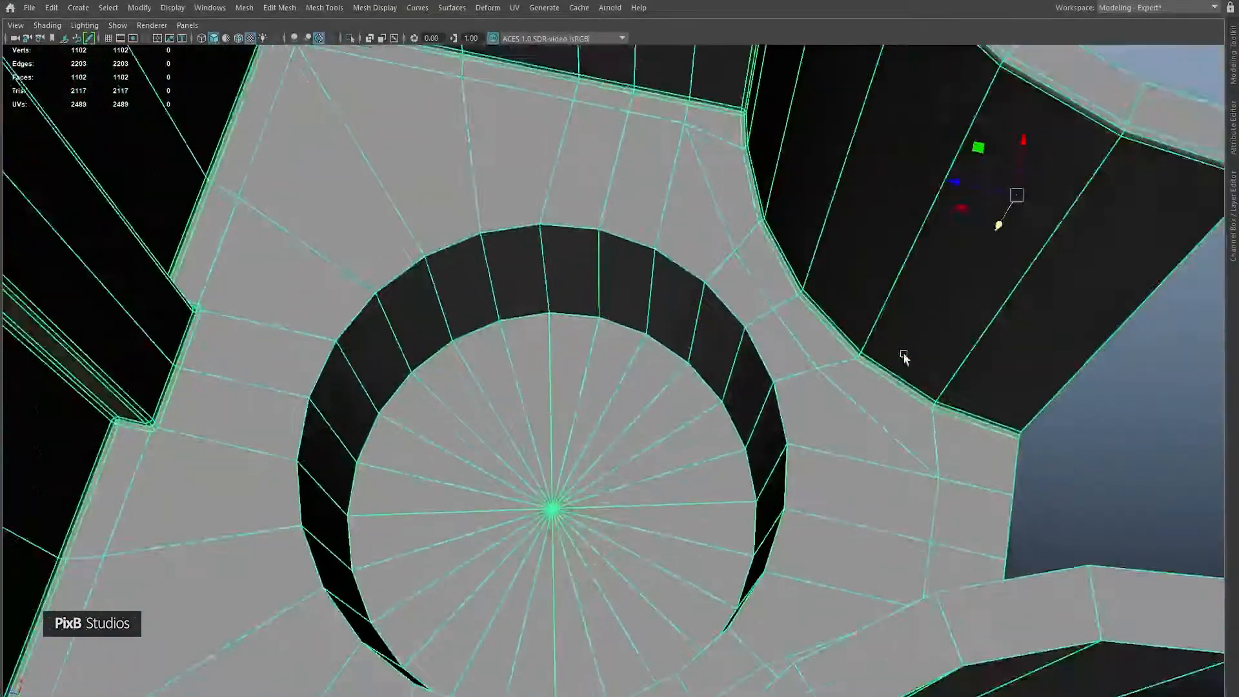
{"action": "left_click_drag", "start_coordinate": [514, 194], "coordinate": [562, 293], "text": "alt"}
{"action": "left_click_drag", "start_coordinate": [426, 188], "coordinate": [741, 319], "text": "alt"}
Connect all radial floor edges around the first stud recess to insert a ring of edges around it.
{"action": "right_click_drag", "start_coordinate": [739, 319], "coordinate": [738, 273]}
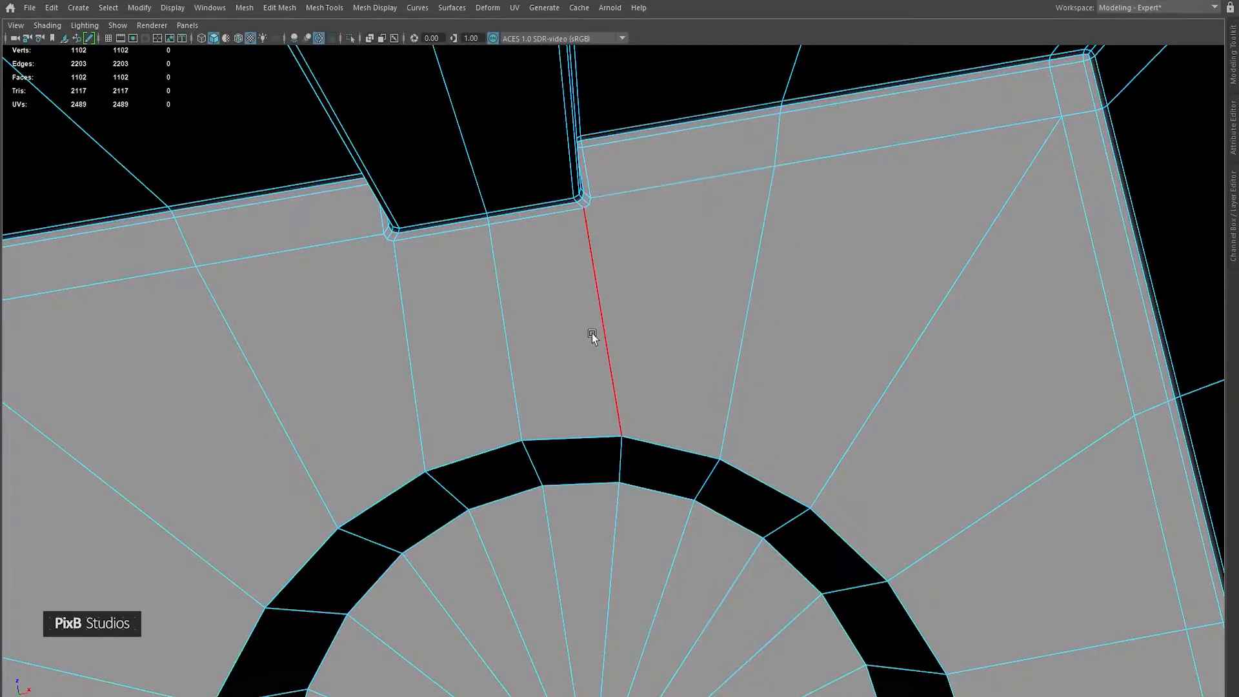
{"action": "scroll", "coordinate": [558, 346], "scroll_direction": "down", "scroll_amount": 2}
{"action": "middle_click_drag", "start_coordinate": [567, 322], "coordinate": [747, 200], "text": "alt"}
{"action": "mouse_move", "coordinate": [790, 187]}
{"action": "left_mouse_down"}
{"action": "mouse_move", "coordinate": [1002, 268]}
{"action": "mouse_move", "coordinate": [1081, 500]}
{"action": "mouse_move", "coordinate": [987, 279]}
{"action": "mouse_move", "coordinate": [990, 315]}
{"action": "left_mouse_up"}
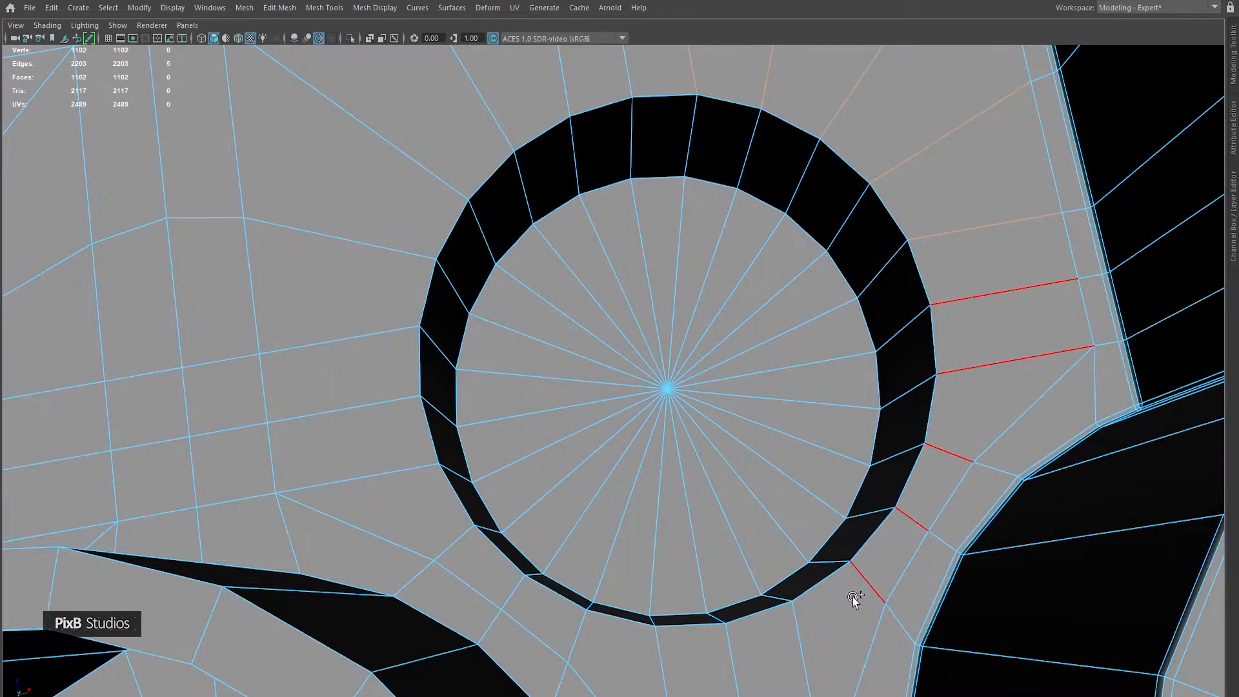
{"action": "mouse_move", "coordinate": [352, 397]}
{"action": "left_mouse_down"}
{"action": "mouse_move", "coordinate": [397, 95]}
{"action": "mouse_move", "coordinate": [495, 81]}
{"action": "left_mouse_up"}
{"action": "middle_click_drag", "start_coordinate": [568, 72], "coordinate": [522, 212], "text": "alt"}
{"action": "left_click_drag", "start_coordinate": [597, 185], "coordinate": [598, 184], "text": "shift"}
{"action": "middle_click_drag", "start_coordinate": [598, 184], "coordinate": [595, 257], "text": "alt"}
{"action": "right_click_drag", "start_coordinate": [587, 196], "coordinate": [586, 393], "text": "shift"}
{"action": "middle_click_drag", "start_coordinate": [541, 280], "coordinate": [595, 245], "text": "alt"}
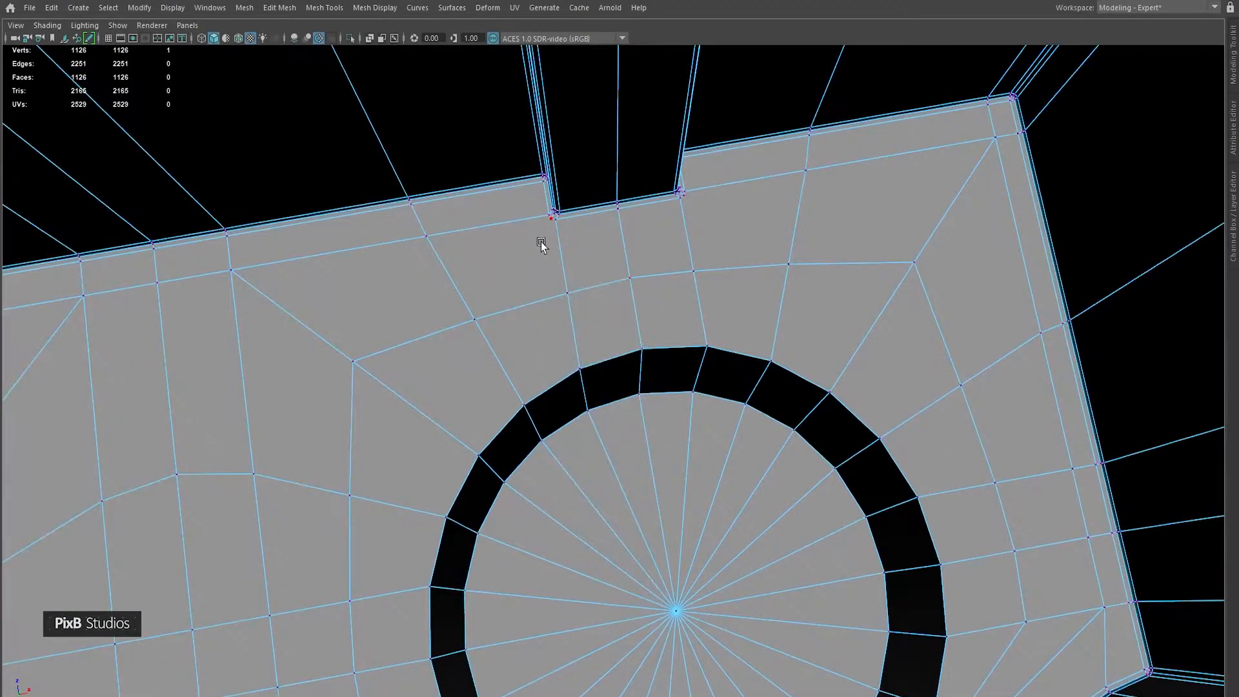
Connect the two inner corner vertices of the nearby rib to the adjacent vertices of the new floor ring.
{"action": "left_click", "coordinate": [497, 311], "text": "shift"}
{"action": "right_click_drag", "start_coordinate": [512, 273], "coordinate": [508, 356], "text": "shift"}
{"action": "left_click", "coordinate": [765, 248], "text": "shift"}
{"action": "right_click_drag", "start_coordinate": [764, 249], "coordinate": [727, 249], "text": "shift"}
{"action": "middle_click_drag", "start_coordinate": [789, 317], "coordinate": [733, 227], "text": "alt"}
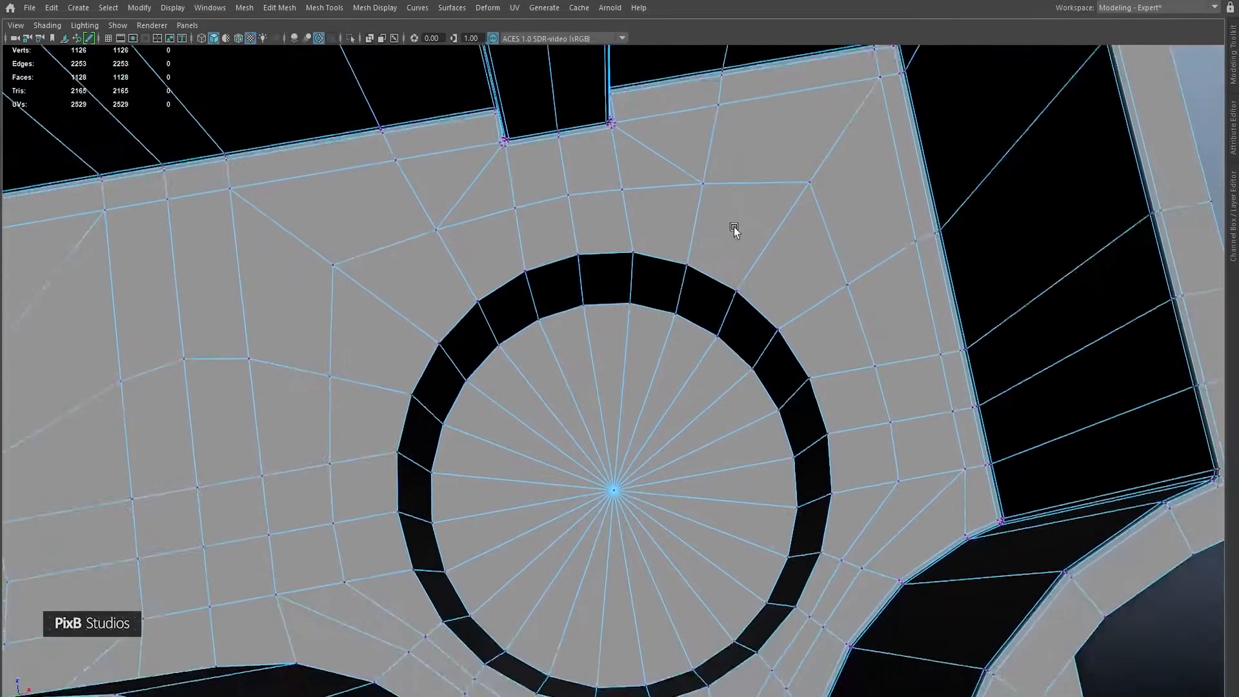
Select the radial floor edges around the second stud recess and connect them to form a surrounding edge ring.
{"action": "middle_click_drag", "start_coordinate": [559, 205], "coordinate": [959, 196], "text": "alt"}
{"action": "middle_click_drag", "start_coordinate": [451, 273], "coordinate": [717, 183], "text": "alt"}
{"action": "right_click_drag", "start_coordinate": [757, 303], "coordinate": [719, 269], "text": "alt"}
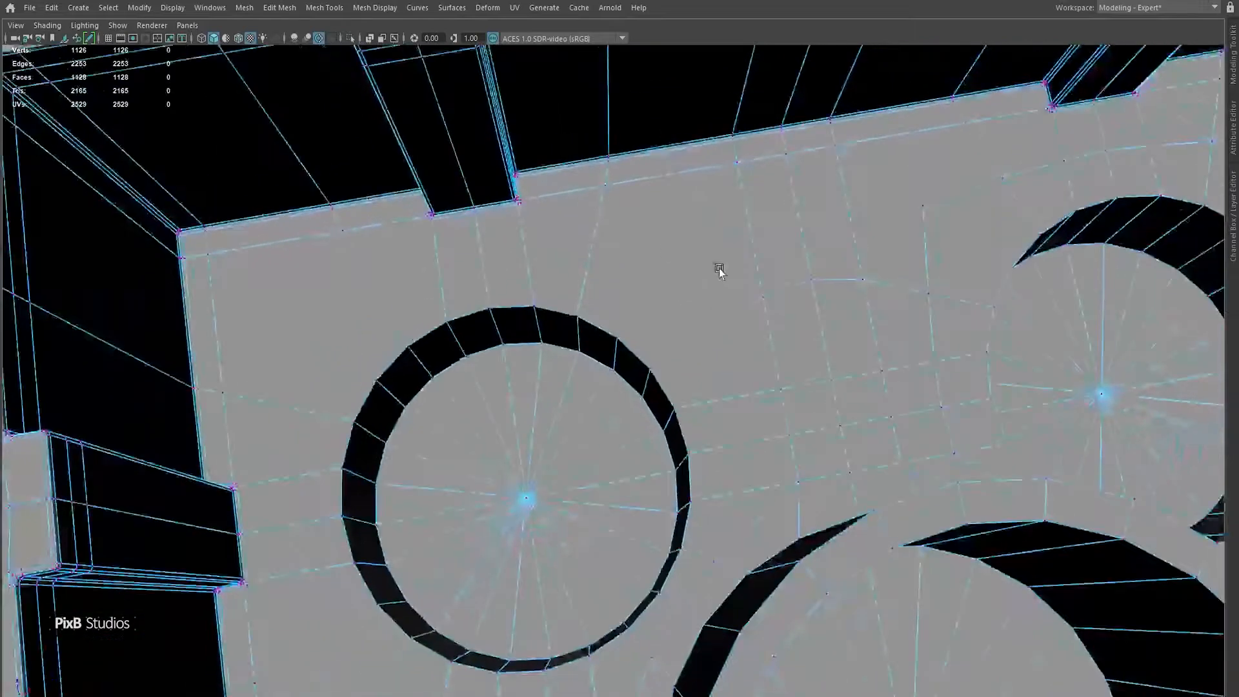
{"action": "middle_click_drag", "start_coordinate": [719, 268], "coordinate": [729, 237], "text": "alt"}
{"action": "right_click", "coordinate": [683, 220]}
{"action": "right_click_drag", "start_coordinate": [683, 216], "coordinate": [683, 184]}
{"action": "left_click_drag", "start_coordinate": [544, 213], "coordinate": [704, 288]}
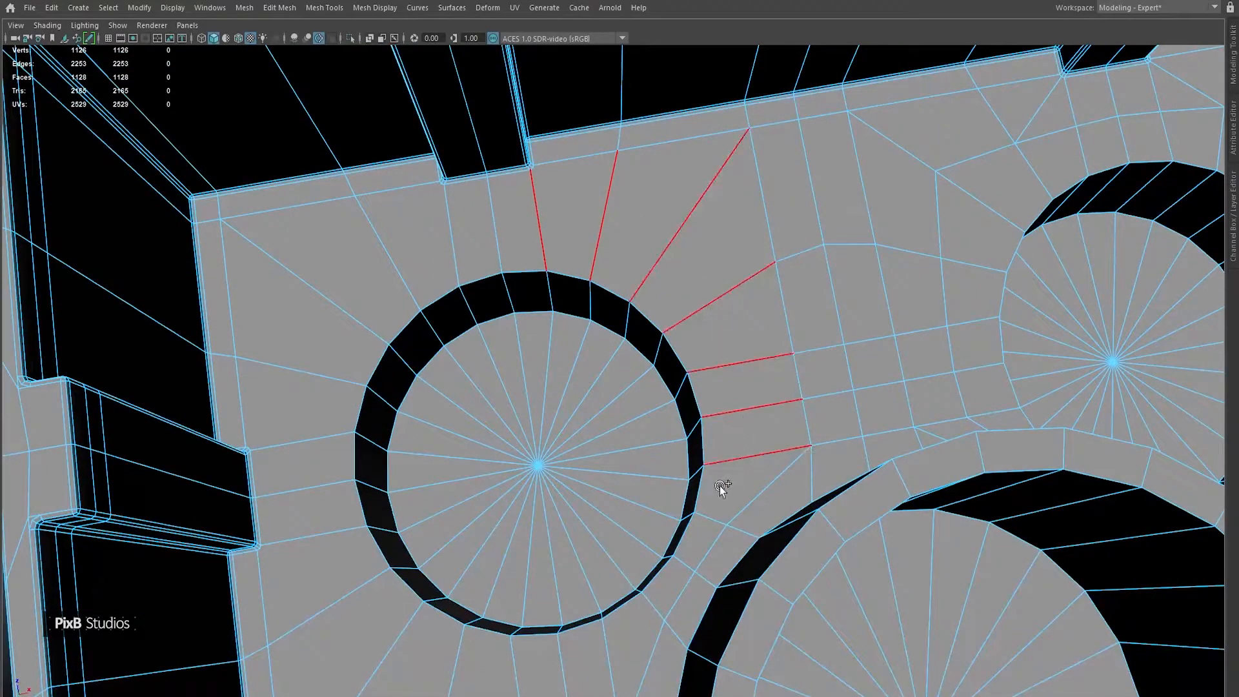
{"action": "mouse_move", "coordinate": [329, 493]}
{"action": "left_mouse_down"}
{"action": "mouse_move", "coordinate": [396, 255]}
{"action": "mouse_move", "coordinate": [539, 215]}
{"action": "left_mouse_up"}
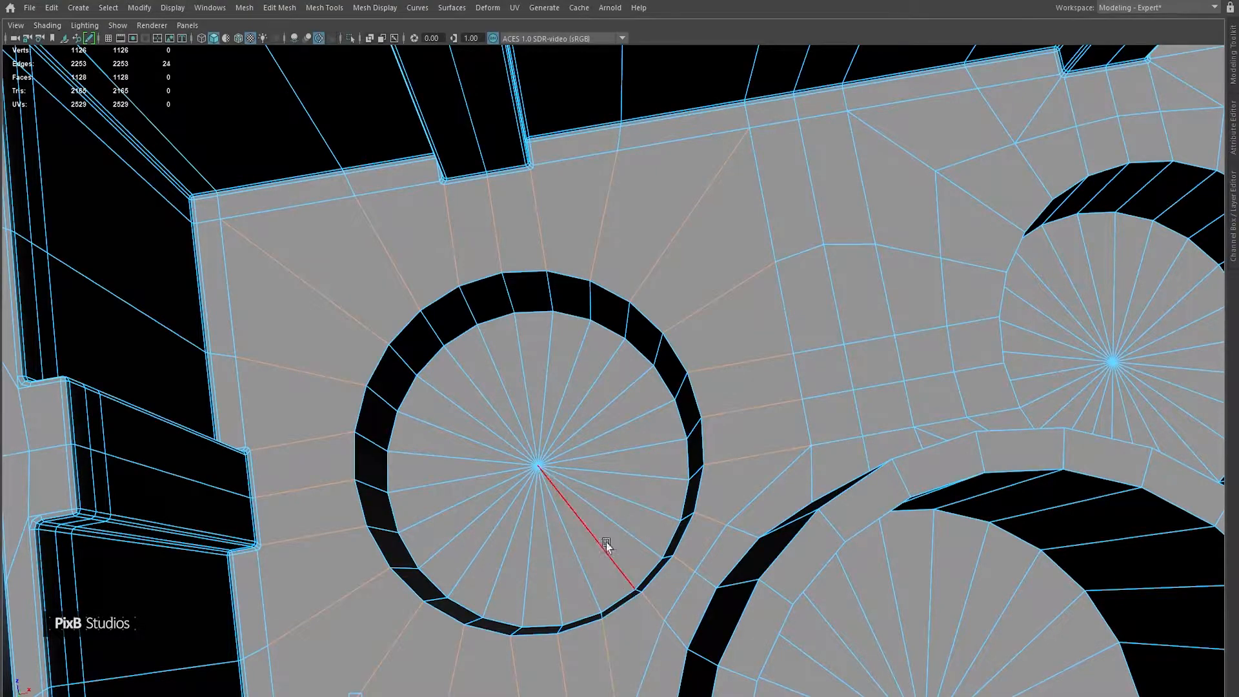
{"action": "middle_click_drag", "start_coordinate": [609, 546], "coordinate": [684, 377], "text": "alt"}
{"action": "middle_click_drag", "start_coordinate": [697, 97], "coordinate": [701, 300], "text": "alt"}
{"action": "right_click_drag", "start_coordinate": [700, 300], "coordinate": [723, 285], "text": "alt"}
{"action": "right_click_drag", "start_coordinate": [624, 168], "coordinate": [621, 360], "text": "shift"}
Connect the long-wall rib's corner vertices to the adjacent ring vertices at the second stud recess.
{"action": "right_click_drag", "start_coordinate": [647, 239], "coordinate": [577, 226]}
{"action": "left_click", "coordinate": [496, 228]}
{"action": "left_click", "coordinate": [466, 287], "text": "shift"}
{"action": "right_click_drag", "start_coordinate": [466, 286], "coordinate": [466, 350], "text": "shift"}
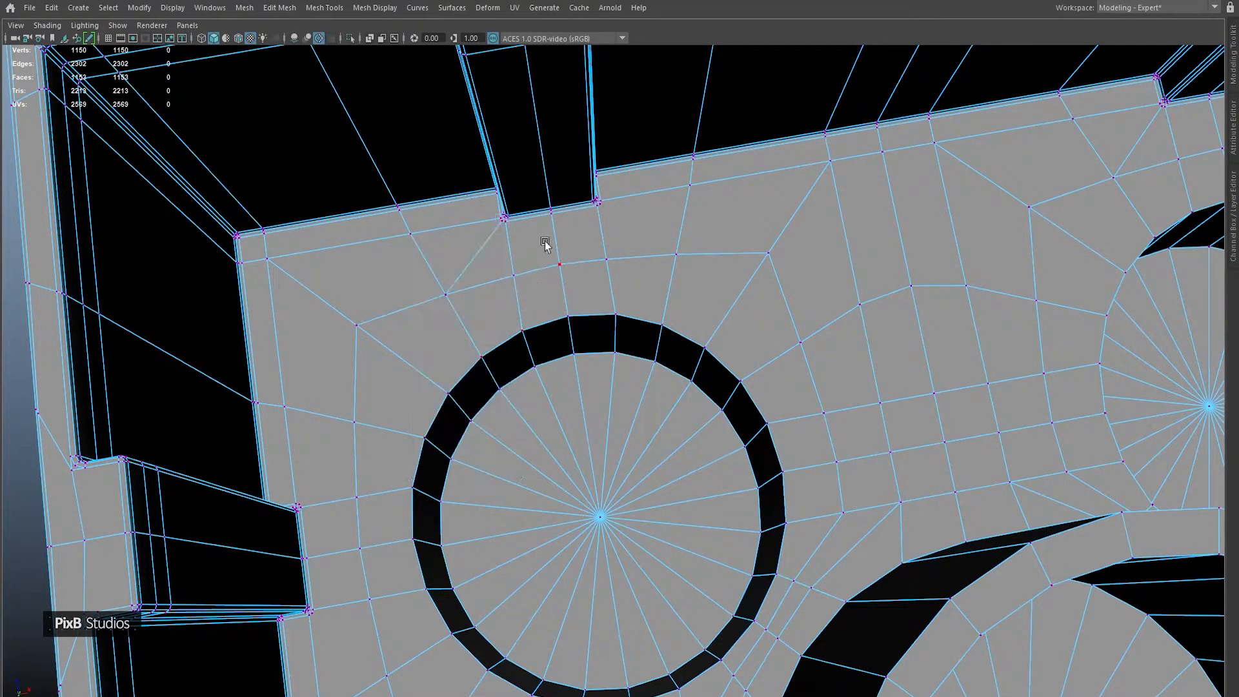
{"action": "right_click_drag", "start_coordinate": [684, 245], "coordinate": [738, 271], "text": "shift"}
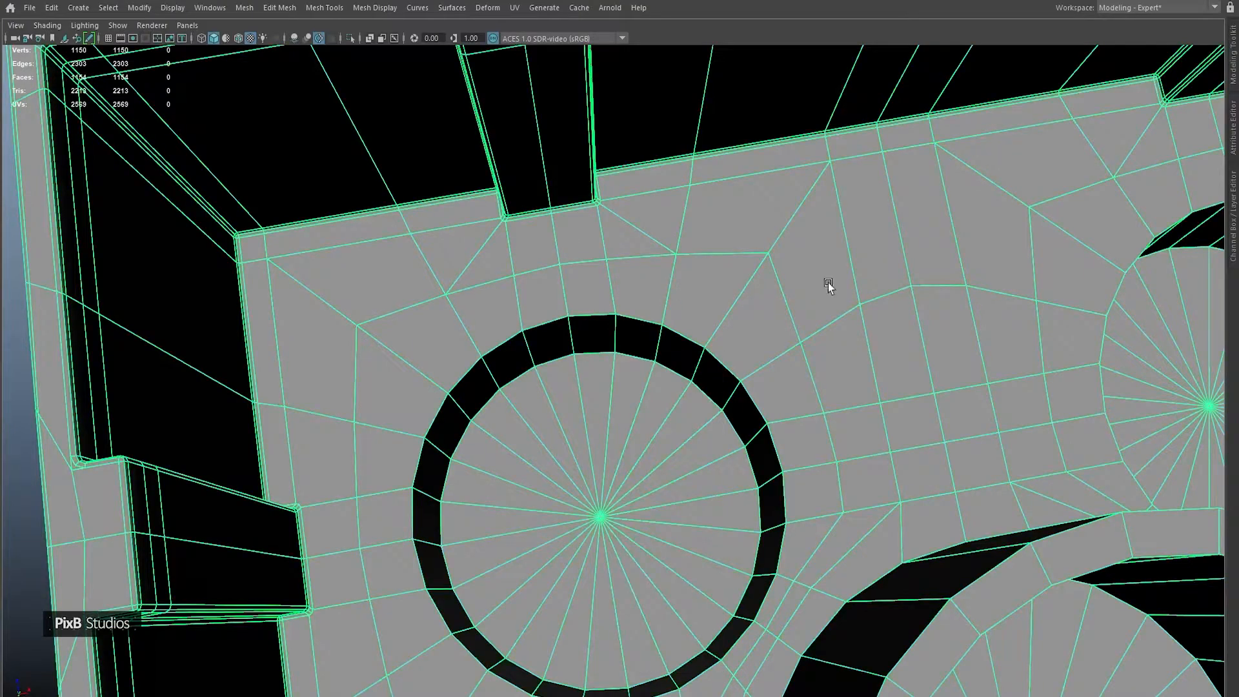
Connect the end-wall rib's two corner vertices to the neighbouring floor ring vertices at the second stud recess.
{"action": "left_click_drag", "start_coordinate": [827, 283], "coordinate": [533, 251], "text": "alt"}
{"action": "right_click_drag", "start_coordinate": [537, 250], "coordinate": [498, 357]}
{"action": "left_click", "coordinate": [481, 386]}
{"action": "left_click", "coordinate": [521, 304], "text": "shift"}
{"action": "key", "text": "g"}
{"action": "left_click", "coordinate": [505, 498]}
{"action": "left_click", "coordinate": [565, 542], "text": "shift"}
{"action": "key", "text": "g"}
Examine the brick's interior from several angles with smoothing previewed, and return to the unsmoothed mesh.
{"action": "middle_click_drag", "start_coordinate": [788, 455], "coordinate": [13, 471], "text": "alt"}
{"action": "middle_click_drag", "start_coordinate": [846, 224], "coordinate": [794, 428], "text": "alt"}
{"action": "right_click_drag", "start_coordinate": [793, 428], "coordinate": [580, 222], "text": "alt"}
{"action": "key", "text": "3"}
{"action": "left_click", "coordinate": [1106, 186]}
{"action": "left_click", "coordinate": [237, 36]}
{"action": "left_click_drag", "start_coordinate": [405, 236], "coordinate": [479, 270], "text": "alt"}
{"action": "middle_click_drag", "start_coordinate": [376, 242], "coordinate": [390, 242], "text": "alt"}
{"action": "left_click_drag", "start_coordinate": [390, 242], "coordinate": [771, 342], "text": "alt"}
{"action": "middle_click_drag", "start_coordinate": [771, 342], "coordinate": [586, 351], "text": "alt"}
{"action": "left_click_drag", "start_coordinate": [586, 351], "coordinate": [774, 335], "text": "alt"}
{"action": "left_click", "coordinate": [522, 398]}
{"action": "key", "text": "1"}
{"action": "left_click_drag", "start_coordinate": [521, 398], "coordinate": [614, 279], "text": "alt"}
Bevel the inner and outer edge loops at the rim and base of the central half tube with fraction 0.35 and 2 segments.
{"action": "key", "text": "F10"}
{"action": "left_click", "coordinate": [594, 381]}
{"action": "double_click", "coordinate": [594, 381]}
{"action": "middle_click_drag", "start_coordinate": [573, 273], "coordinate": [584, 319], "text": "alt"}
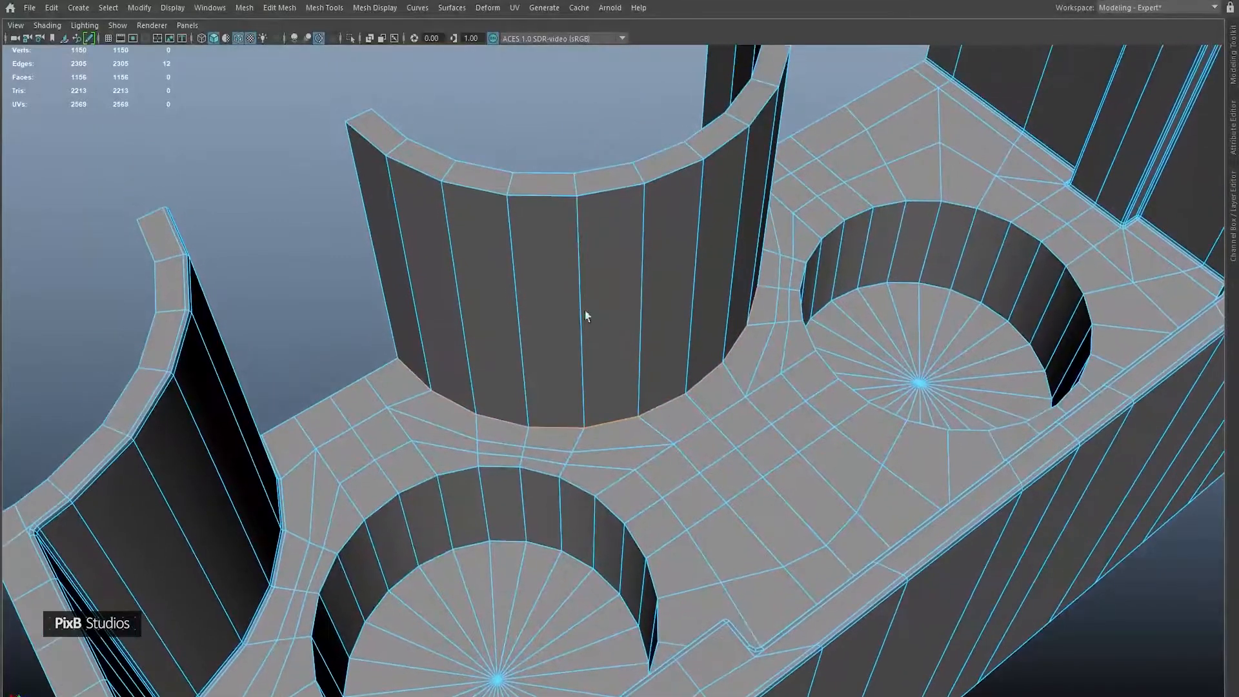
{"action": "double_click", "coordinate": [548, 199], "text": "shift"}
{"action": "double_click", "coordinate": [548, 171], "text": "shift"}
{"action": "left_click_drag", "start_coordinate": [394, 173], "coordinate": [531, 351], "text": "alt"}
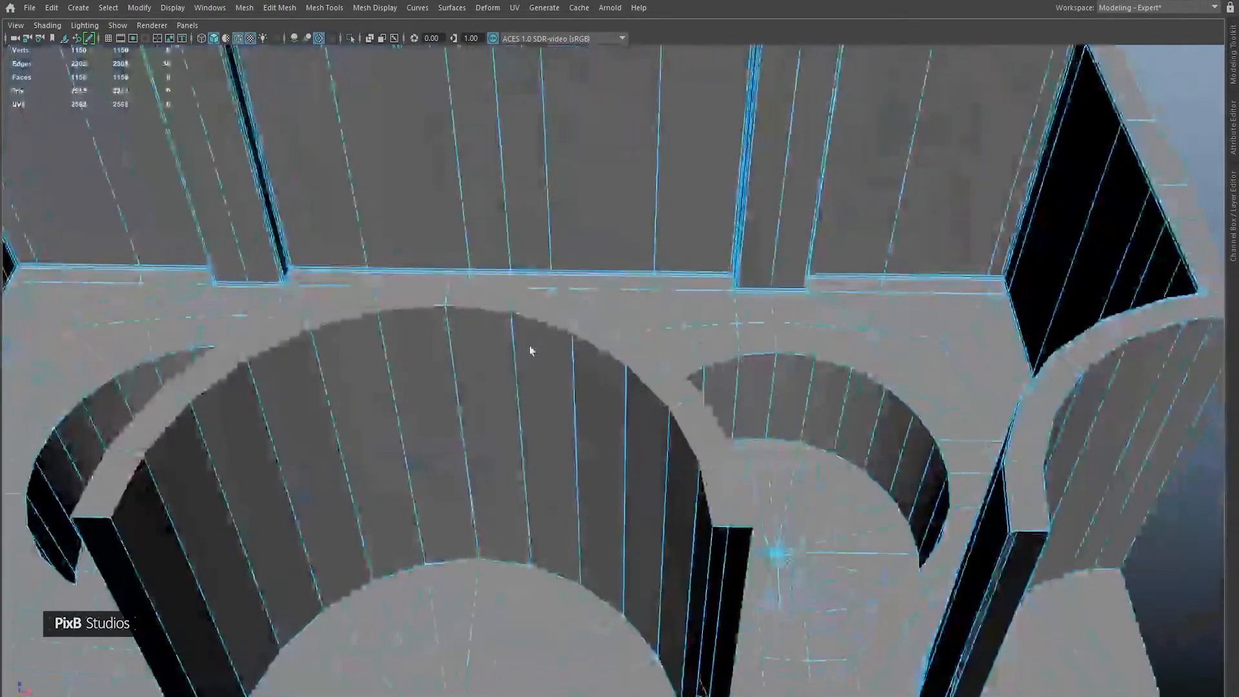
{"action": "middle_click_drag", "start_coordinate": [532, 351], "coordinate": [600, 174], "text": "alt"}
{"action": "double_click", "coordinate": [521, 389], "text": "shift"}
{"action": "key", "text": "ctrl+b"}
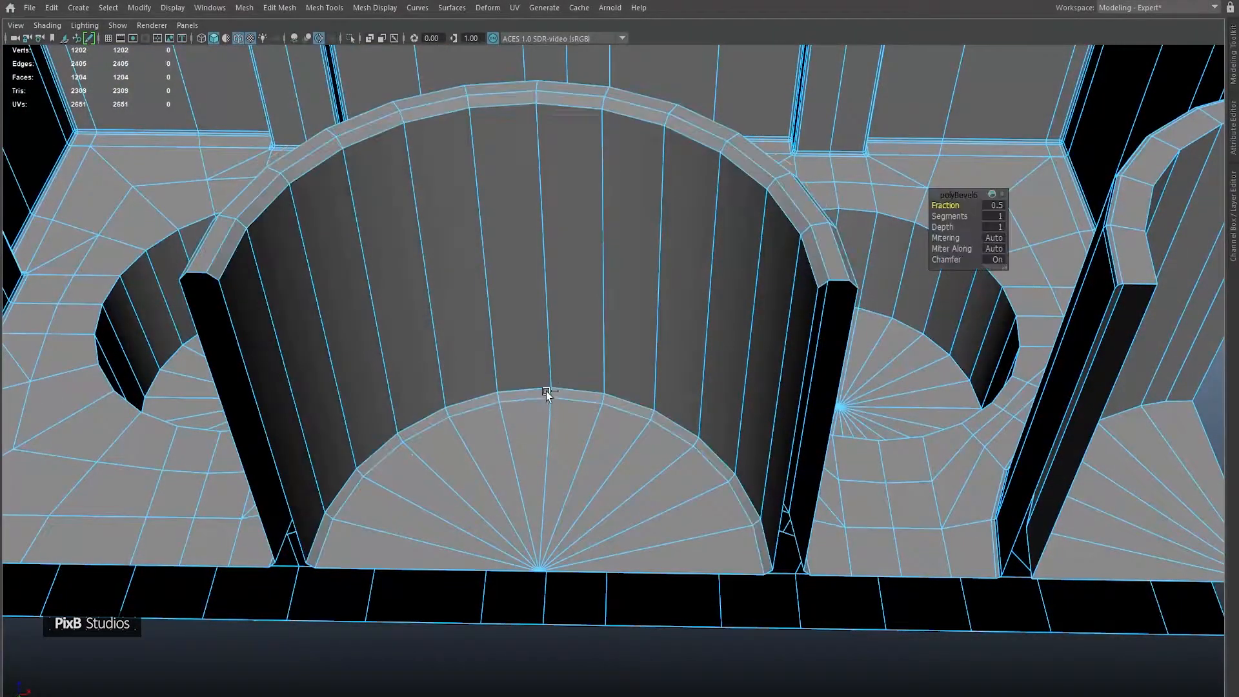
{"action": "left_click_drag", "start_coordinate": [958, 215], "coordinate": [971, 214]}
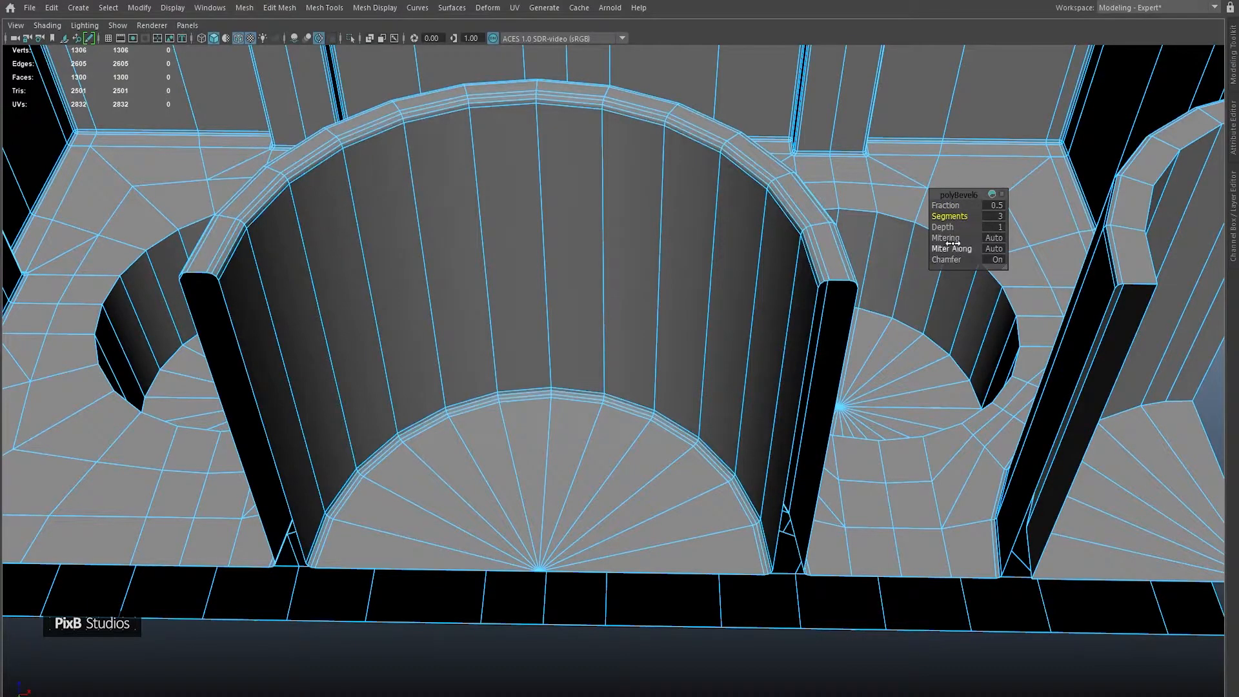
{"action": "left_click", "coordinate": [997, 204]}
{"action": "type", "text": "0.35"}
{"action": "key", "text": "Tab"}
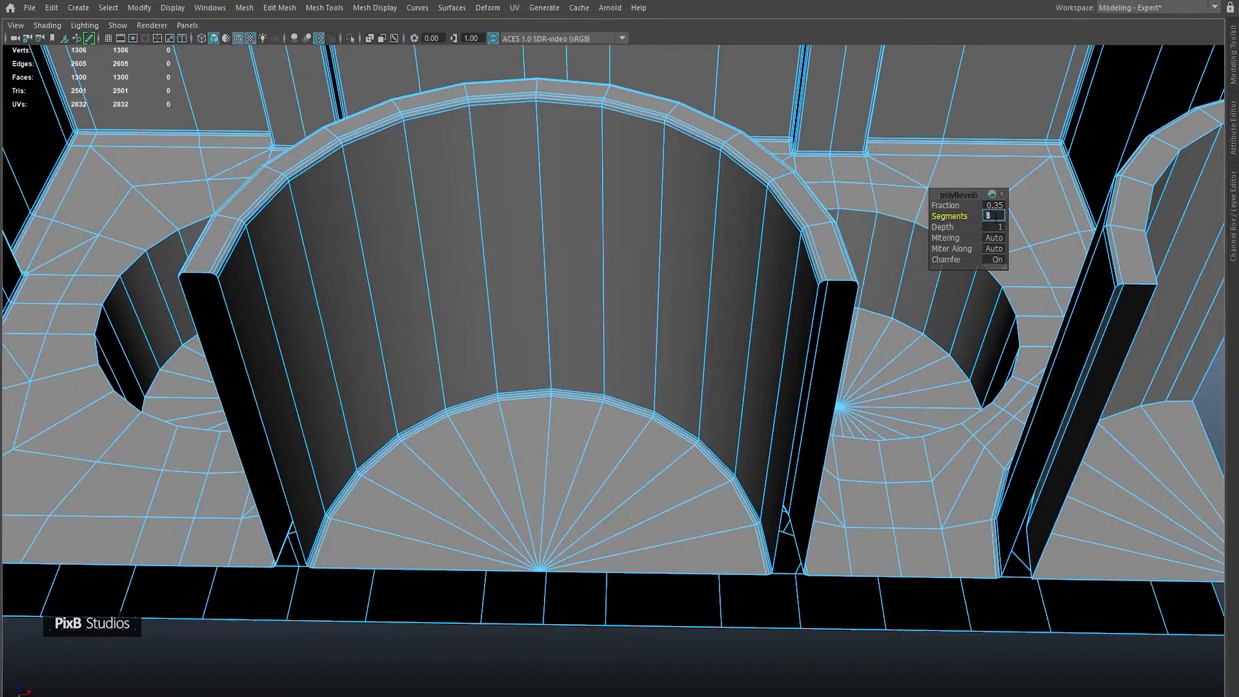
{"action": "type", "text": "2"}
{"action": "key", "text": "Return"}
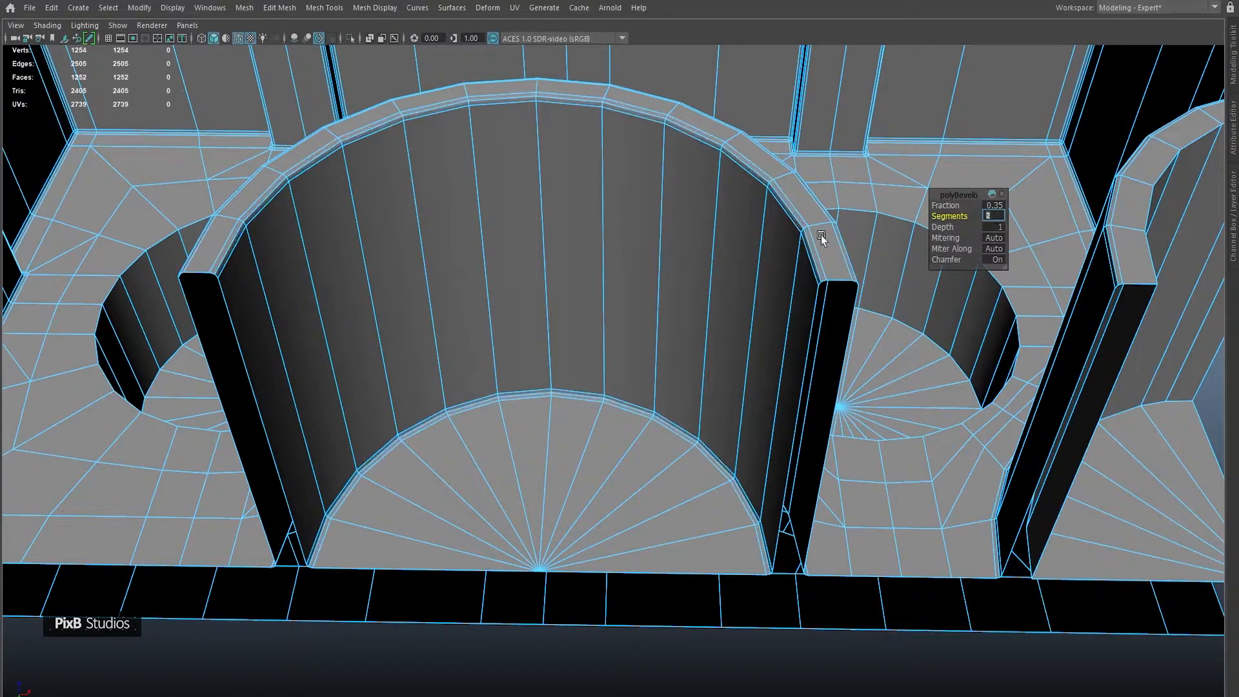
{"action": "right_click_drag", "start_coordinate": [603, 241], "coordinate": [962, 28]}
Bevel the rim edge loops of both round floor recesses, using more than one segment.
{"action": "scroll", "coordinate": [519, 273], "scroll_direction": "down", "scroll_amount": 5}
{"action": "left_click_drag", "start_coordinate": [519, 273], "coordinate": [608, 285], "text": "alt"}
{"action": "scroll", "coordinate": [618, 234], "scroll_direction": "up", "scroll_amount": 1}
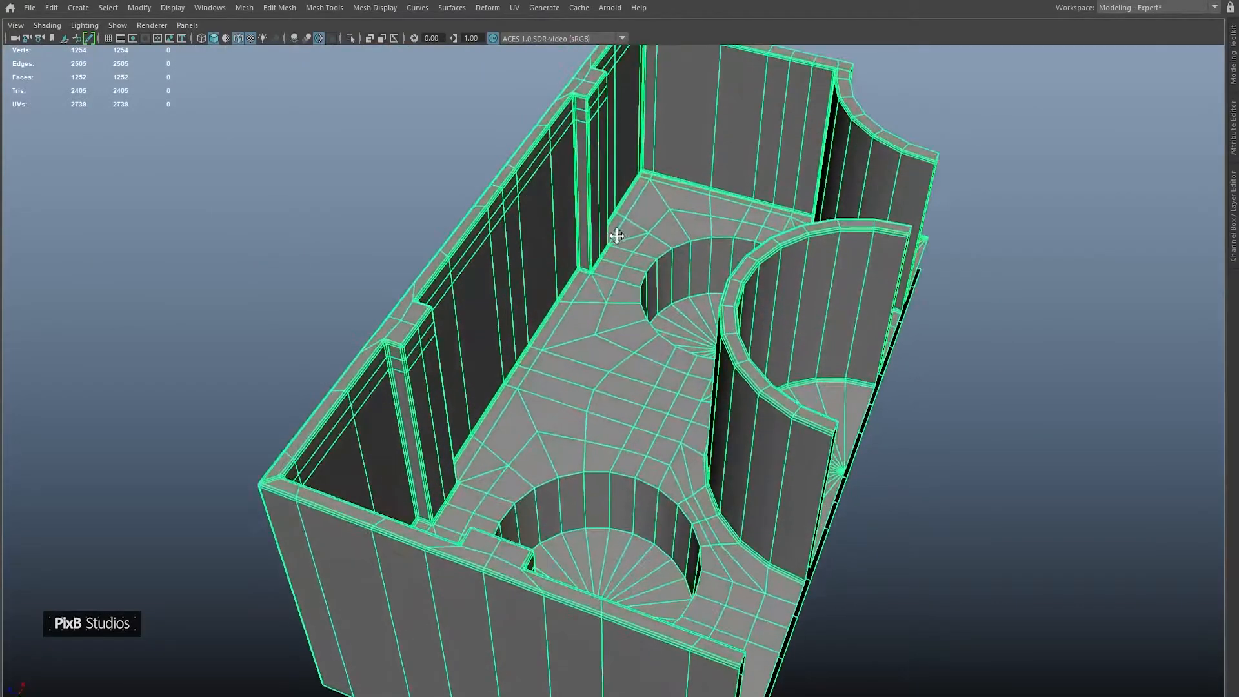
{"action": "middle_click_drag", "start_coordinate": [619, 234], "coordinate": [598, 282], "text": "alt"}
{"action": "key", "text": "F10"}
{"action": "double_click", "coordinate": [646, 323]}
{"action": "double_click", "coordinate": [579, 557], "text": "shift"}
{"action": "left_click_drag", "start_coordinate": [579, 556], "coordinate": [607, 426], "text": "alt"}
{"action": "key", "text": "ctrl+b"}
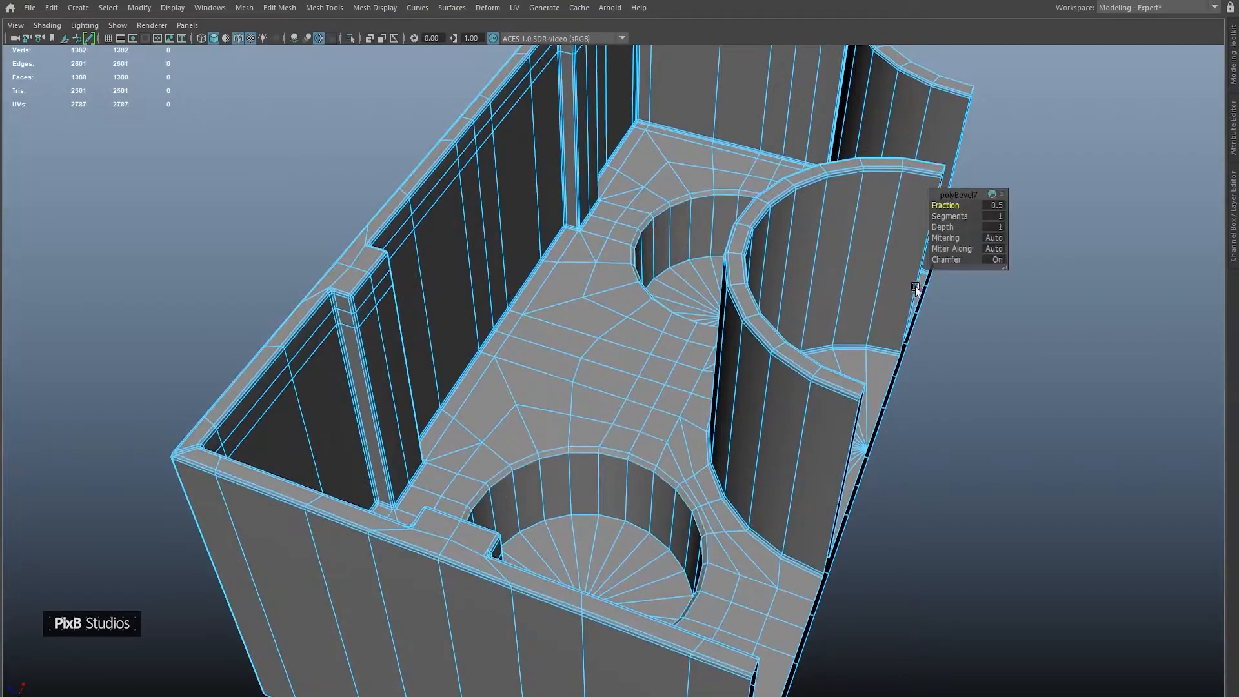
{"action": "left_click_drag", "start_coordinate": [949, 214], "coordinate": [952, 214]}
{"action": "key", "text": "F8"}
Bevel the top and base edge loops of both studs with fraction 0.35 and 3 segments.
{"action": "scroll", "coordinate": [718, 203], "scroll_direction": "down", "scroll_amount": 4}
{"action": "left_click_drag", "start_coordinate": [718, 203], "coordinate": [705, 248], "text": "alt"}
{"action": "middle_click_drag", "start_coordinate": [762, 215], "coordinate": [735, 248], "text": "alt"}
{"action": "left_click_drag", "start_coordinate": [735, 249], "coordinate": [725, 345], "text": "alt"}
{"action": "scroll", "coordinate": [724, 361], "scroll_direction": "up", "scroll_amount": 3}
{"action": "right_click_drag", "start_coordinate": [716, 387], "coordinate": [708, 264]}
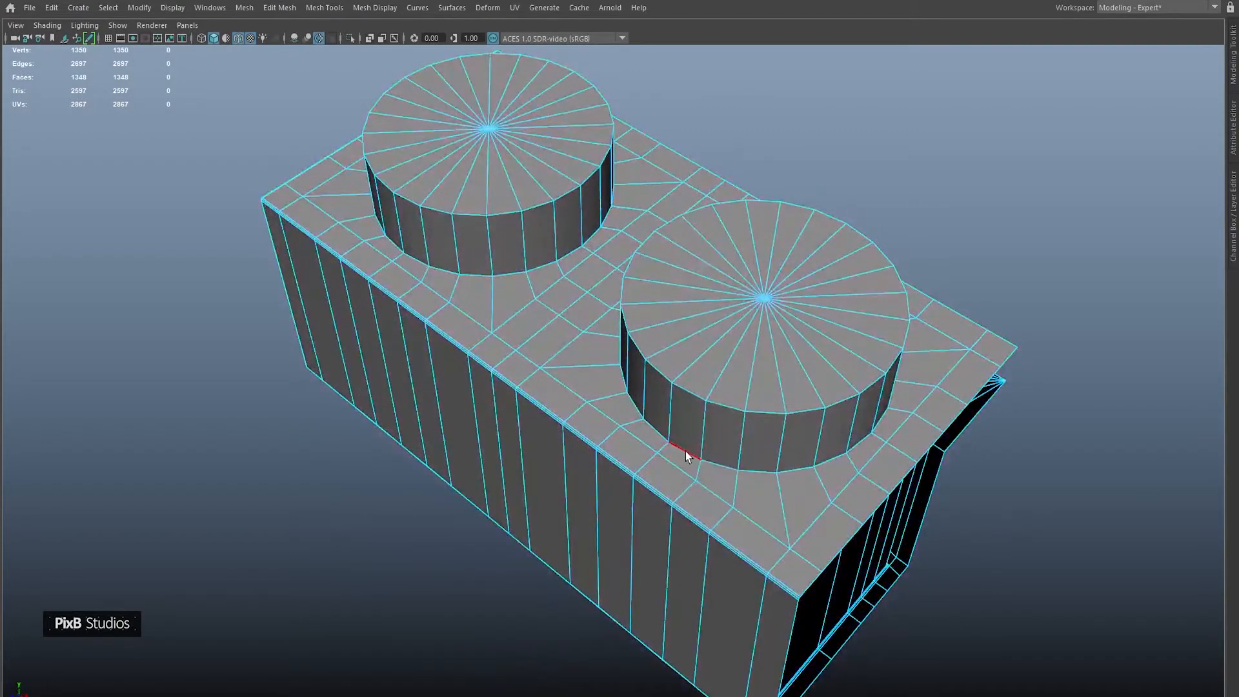
{"action": "double_click", "coordinate": [476, 273], "text": "shift"}
{"action": "double_click", "coordinate": [504, 214], "text": "shift"}
{"action": "key", "text": "ctrl+b"}
{"action": "left_click_drag", "start_coordinate": [946, 216], "coordinate": [954, 216]}
{"action": "left_click", "coordinate": [994, 203]}
{"action": "type", "text": "0.35"}
{"action": "key", "text": "Tab"}
{"action": "type", "text": "3"}
{"action": "key", "text": "Return"}
{"action": "left_click_drag", "start_coordinate": [551, 467], "coordinate": [580, 302], "text": "alt"}
{"action": "right_click_drag", "start_coordinate": [587, 321], "coordinate": [651, 300]}
Insert a horizontal edge loop midway up the brick's outer walls.
{"action": "left_click_drag", "start_coordinate": [646, 400], "coordinate": [685, 286], "text": "alt"}
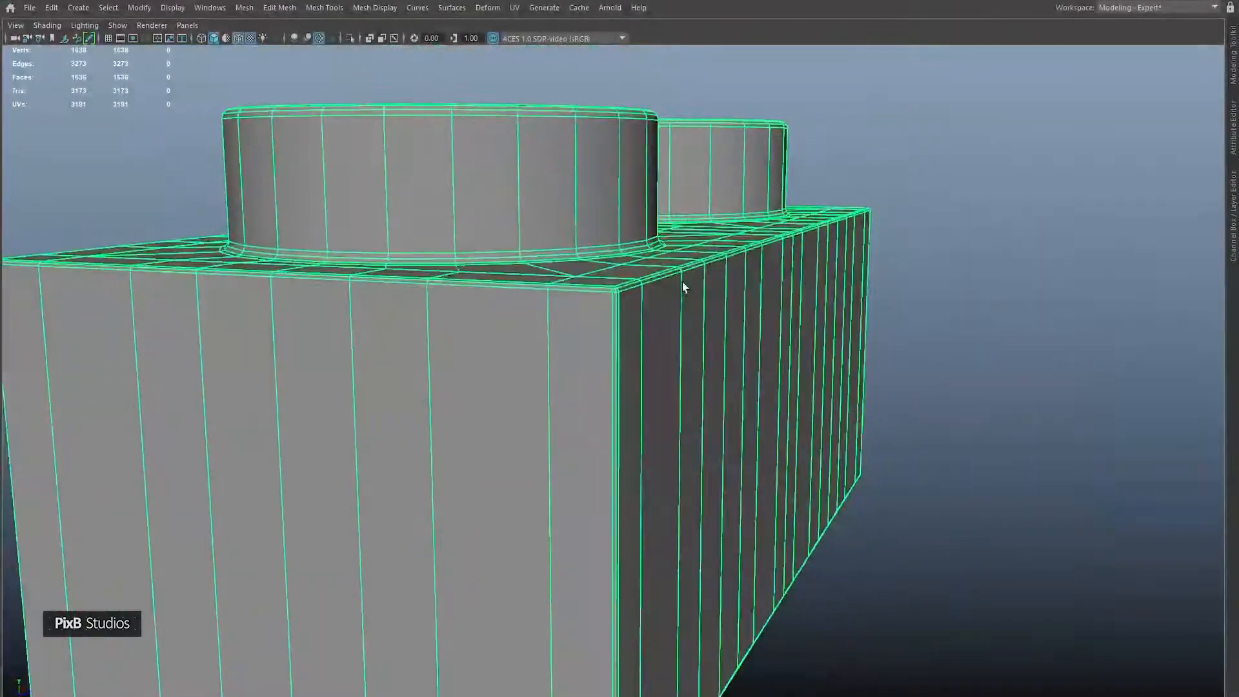
{"action": "right_click_drag", "start_coordinate": [684, 285], "coordinate": [605, 173], "text": "alt"}
{"action": "key", "text": "ctrl+shift+x"}
{"action": "middle_click", "coordinate": [629, 310], "text": "ctrl"}
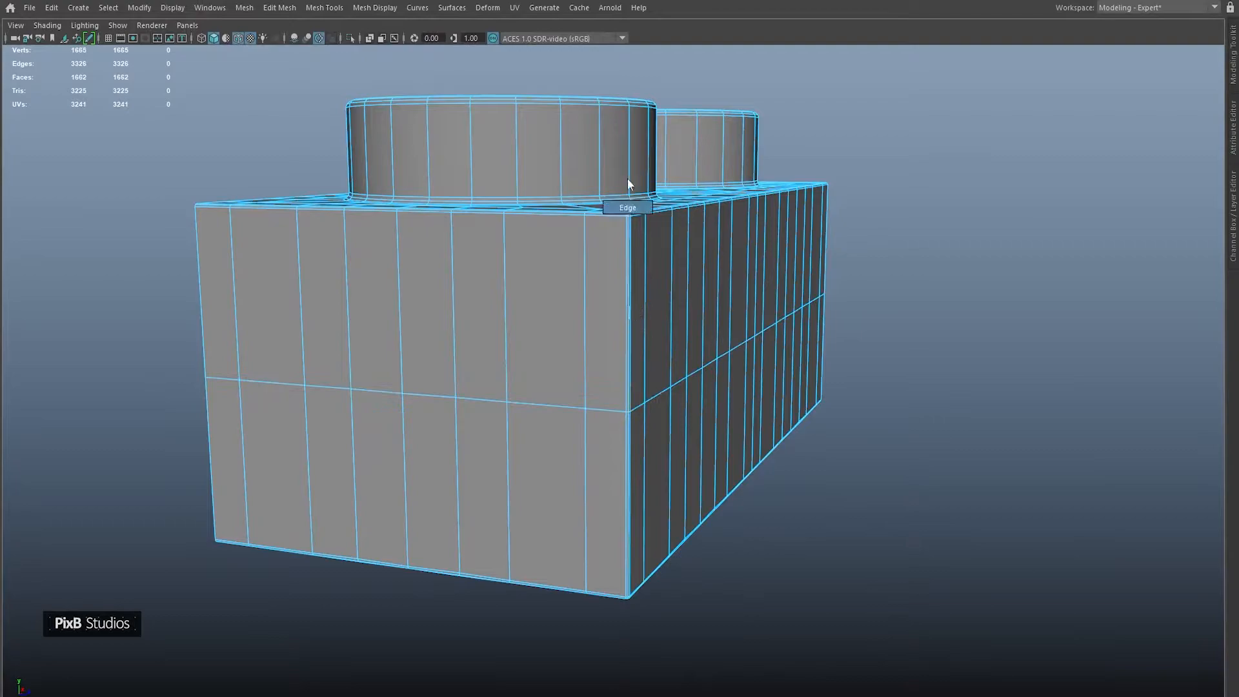
Bevel the outer walls' middle edge loop with fraction 0.838 and 4 segments to spread supporting loops over the height.
{"action": "double_click", "coordinate": [570, 409]}
{"action": "middle_click_drag", "start_coordinate": [336, 280], "coordinate": [551, 312]}
{"action": "left_click_drag", "start_coordinate": [946, 214], "coordinate": [967, 215]}
Insert a horizontal edge loop midway up the lower section of the inner walls and ribs.
{"action": "left_click_drag", "start_coordinate": [697, 325], "coordinate": [655, 243], "text": "alt"}
{"action": "right_click_drag", "start_coordinate": [655, 243], "coordinate": [669, 240], "text": "alt"}
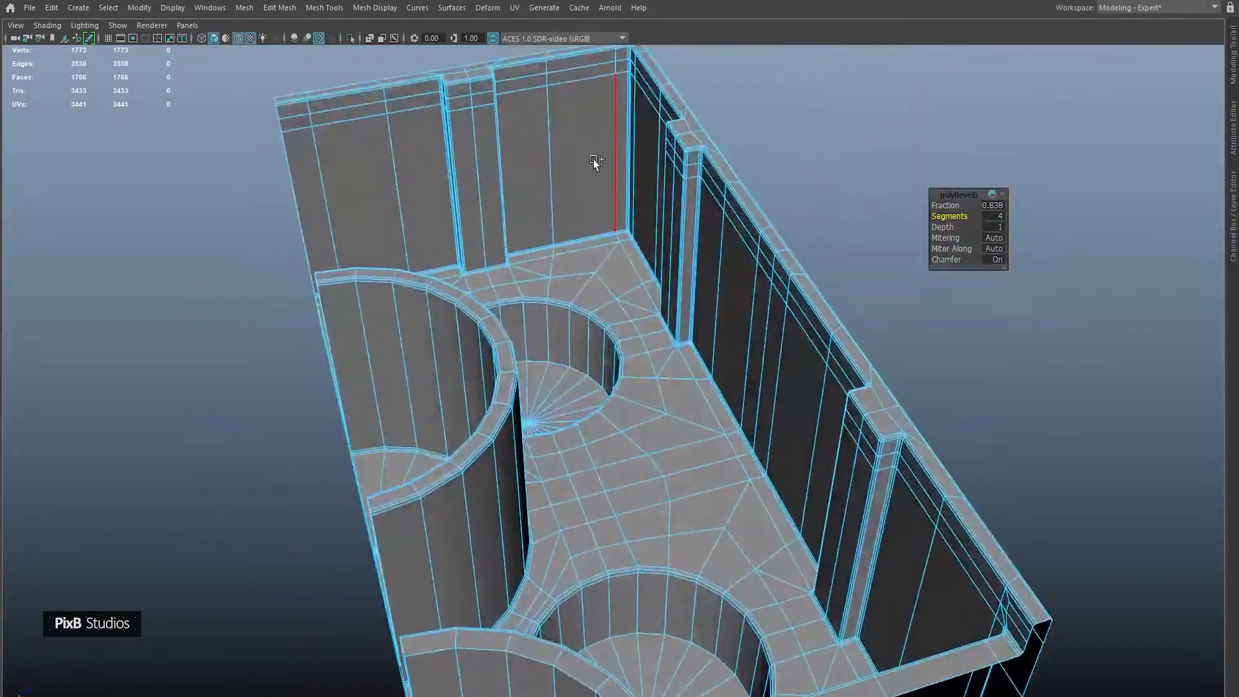
{"action": "right_click_drag", "start_coordinate": [594, 161], "coordinate": [546, 176], "text": "shift"}
{"action": "middle_click", "coordinate": [594, 144], "text": "ctrl"}
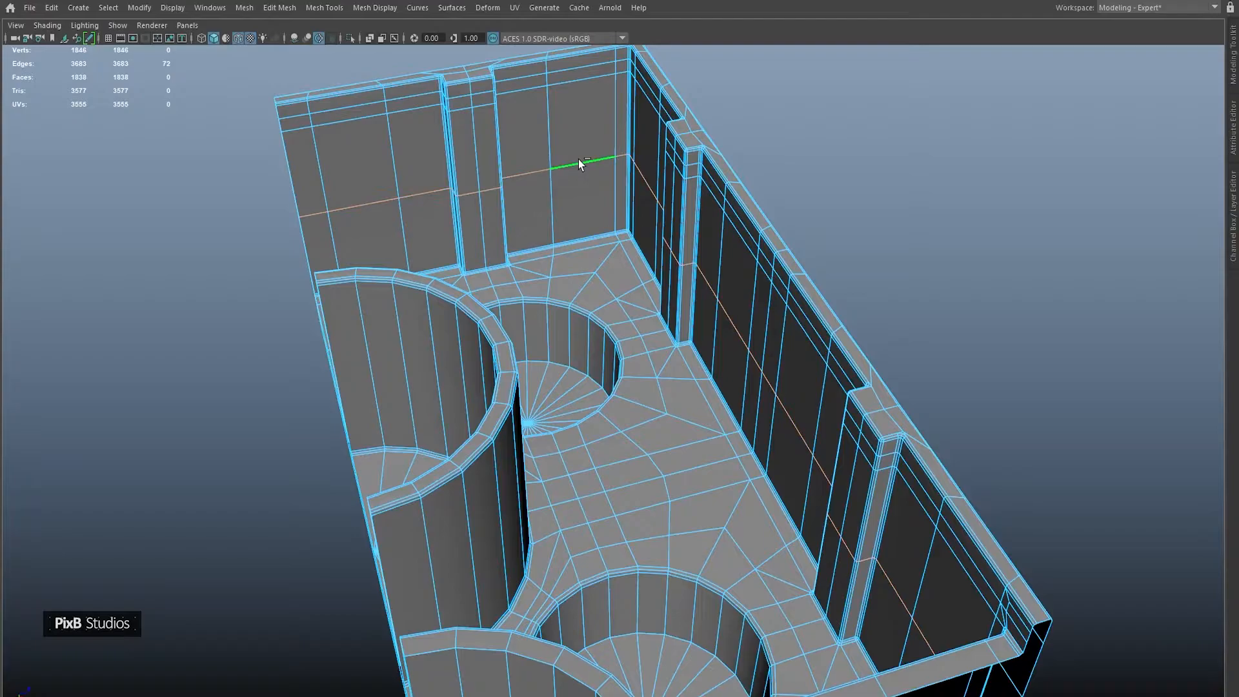
Bevel the middle edge loop of the inner walls and ribs to spread supporting loops over their height.
{"action": "key", "text": "ctrl+b"}
{"action": "left_click_drag", "start_coordinate": [385, 171], "coordinate": [447, 196]}
{"action": "left_click_drag", "start_coordinate": [941, 217], "coordinate": [947, 217]}
{"action": "left_click_drag", "start_coordinate": [871, 291], "coordinate": [672, 342], "text": "alt"}
{"action": "left_click_drag", "start_coordinate": [672, 343], "coordinate": [614, 359], "text": "alt"}
{"action": "left_click_drag", "start_coordinate": [685, 285], "coordinate": [742, 310], "text": "alt"}
{"action": "left_click_drag", "start_coordinate": [755, 426], "coordinate": [719, 460]}
{"action": "left_click_drag", "start_coordinate": [719, 460], "coordinate": [626, 307], "text": "alt"}
{"action": "key", "text": "q"}
{"action": "double_click", "coordinate": [784, 295]}
{"action": "scroll", "coordinate": [792, 289], "scroll_direction": "down", "scroll_amount": 5}
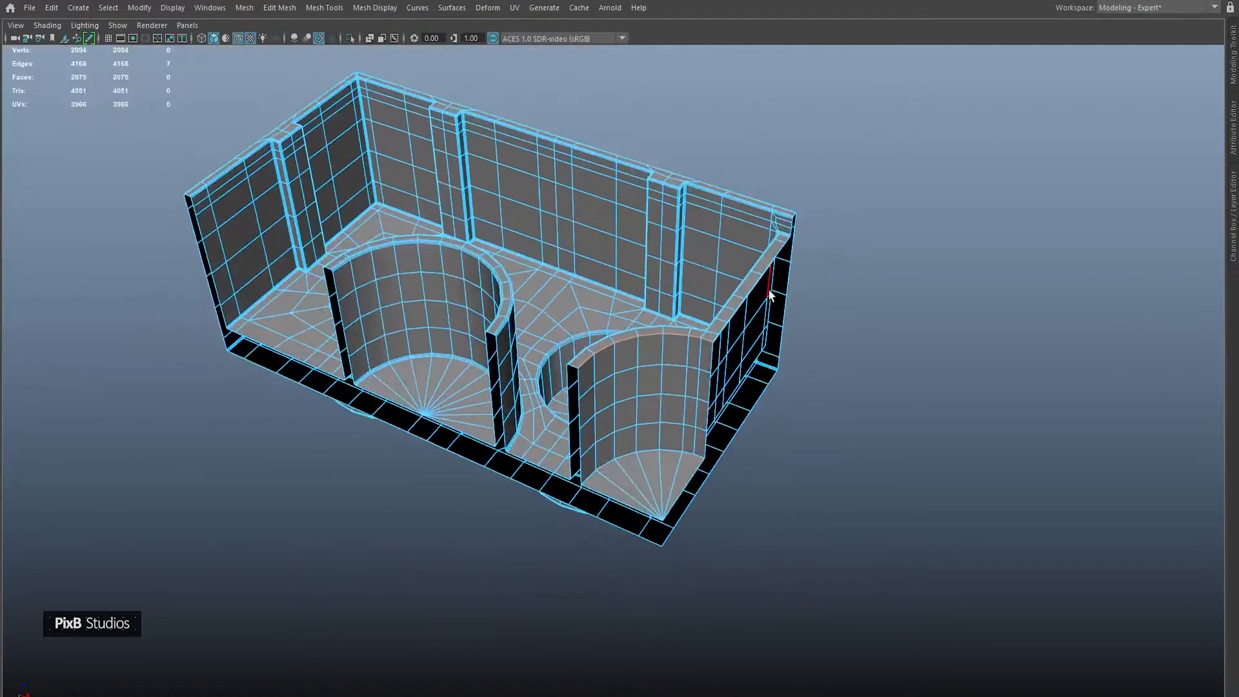
Delete the bent edge path and its corner edges on the top of the long wall's first rib.
{"action": "left_click_drag", "start_coordinate": [755, 200], "coordinate": [900, 307], "text": "alt"}
{"action": "scroll", "coordinate": [900, 306], "scroll_direction": "up", "scroll_amount": 5}
{"action": "middle_click_drag", "start_coordinate": [902, 310], "coordinate": [610, 484], "text": "alt"}
{"action": "scroll", "coordinate": [600, 387], "scroll_direction": "up", "scroll_amount": 4}
{"action": "left_click_drag", "start_coordinate": [639, 458], "coordinate": [657, 375], "text": "alt"}
{"action": "middle_click_drag", "start_coordinate": [656, 376], "coordinate": [647, 448], "text": "alt"}
{"action": "mouse_move", "coordinate": [543, 302]}
{"action": "left_mouse_down", "text": "alt"}
{"action": "mouse_move", "coordinate": [517, 335]}
{"action": "mouse_move", "coordinate": [553, 318]}
{"action": "left_mouse_up", "text": "alt"}
{"action": "middle_click_drag", "start_coordinate": [553, 318], "coordinate": [581, 328], "text": "alt"}
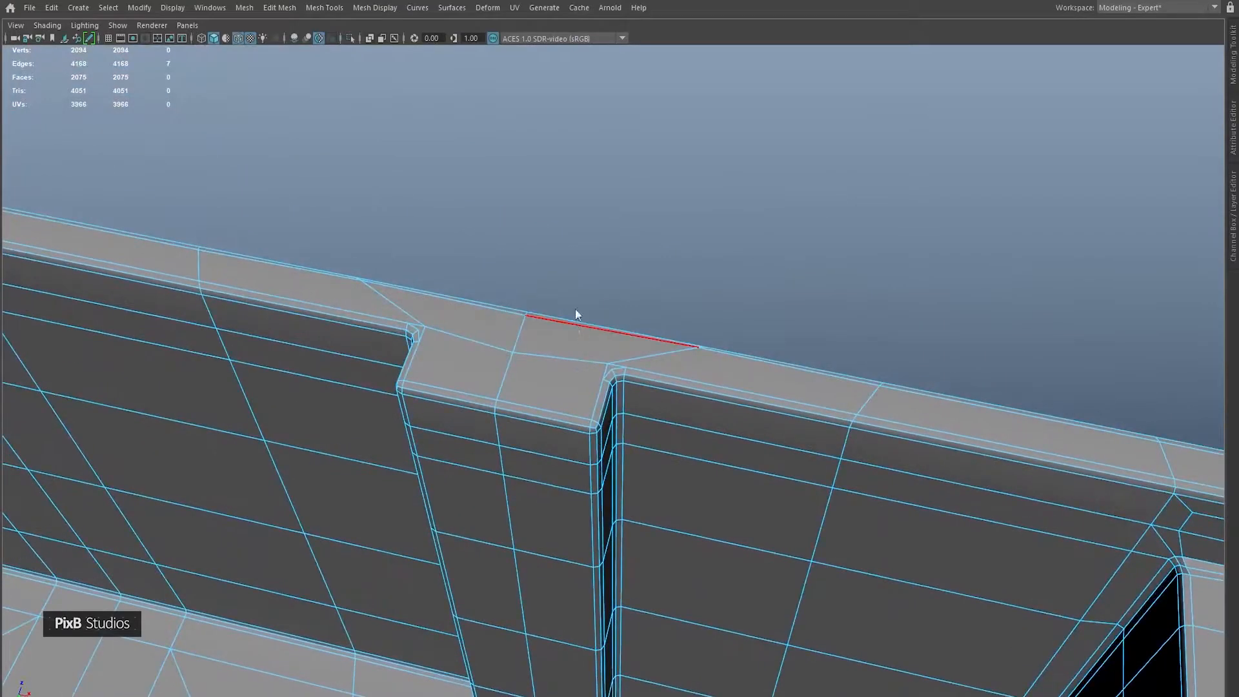
{"action": "left_click_drag", "start_coordinate": [613, 359], "coordinate": [471, 387], "text": "alt"}
{"action": "left_click", "coordinate": [424, 451], "text": "shift"}
{"action": "left_click", "coordinate": [427, 433], "text": "shift"}
{"action": "left_click", "coordinate": [393, 399], "text": "shift"}
{"action": "left_click", "coordinate": [248, 203], "text": "shift"}
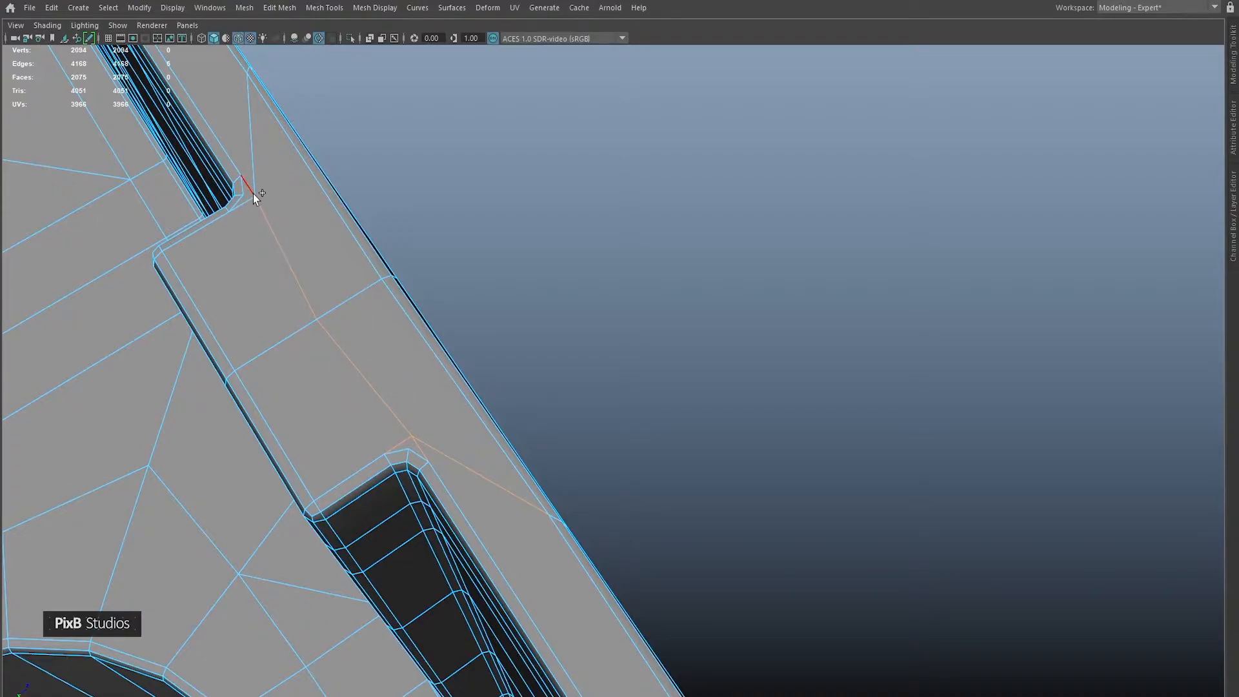
{"action": "key", "text": "ctrl+Delete"}
Connect the outer rim vertices beside the first rib to the rib's rounded corner vertices.
{"action": "right_click", "coordinate": [231, 214], "text": "ctrl+shift"}
{"action": "left_click", "coordinate": [408, 447]}
{"action": "left_click", "coordinate": [381, 279]}
{"action": "left_click_drag", "start_coordinate": [520, 478], "coordinate": [614, 379], "text": "alt"}
{"action": "middle_click_drag", "start_coordinate": [614, 379], "coordinate": [570, 455], "text": "alt"}
{"action": "scroll", "coordinate": [552, 408], "scroll_direction": "up", "scroll_amount": 2}
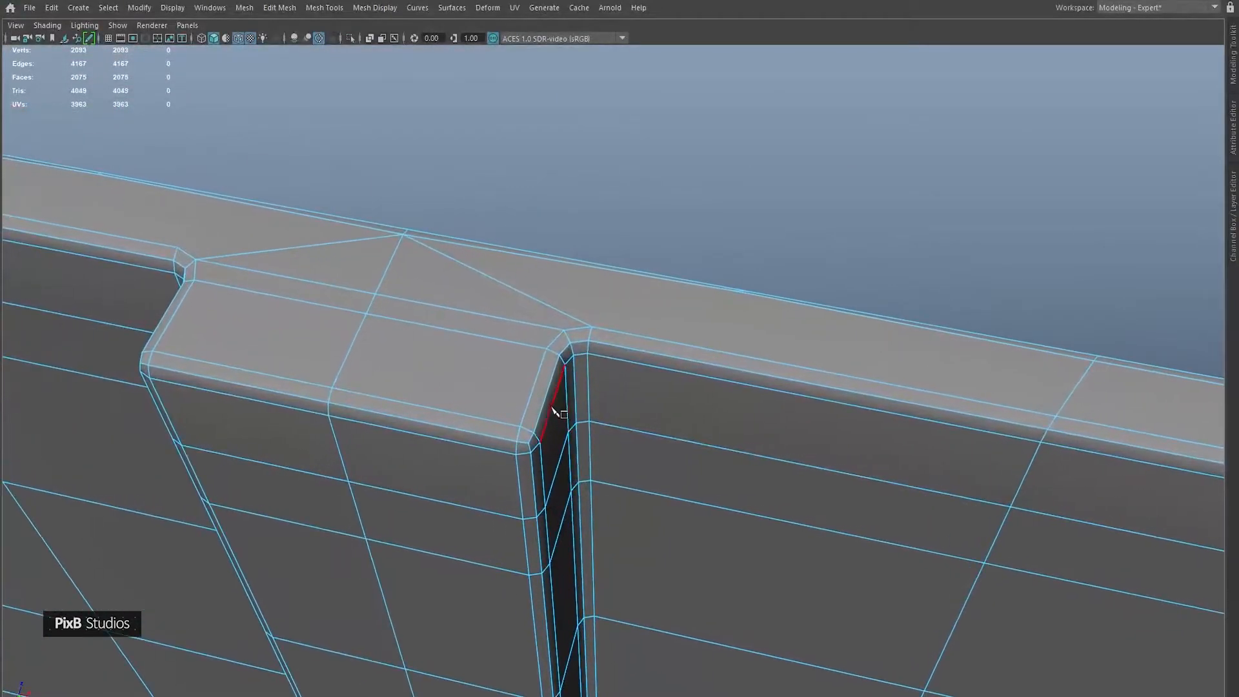
{"action": "left_click_drag", "start_coordinate": [554, 409], "coordinate": [592, 445], "text": "alt"}
{"action": "middle_click_drag", "start_coordinate": [592, 445], "coordinate": [596, 323], "text": "alt"}
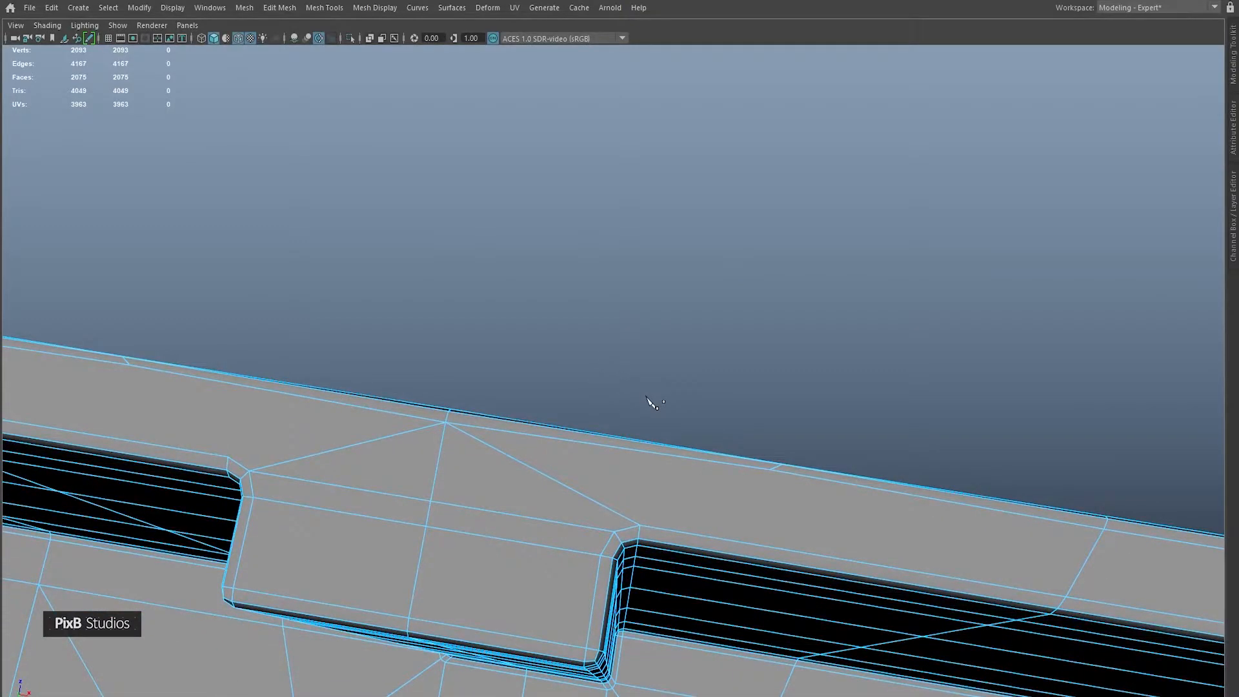
{"action": "key", "text": "ctrl+z"}
{"action": "right_click", "coordinate": [296, 450]}
{"action": "middle_click_drag", "start_coordinate": [342, 430], "coordinate": [428, 457], "text": "alt"}
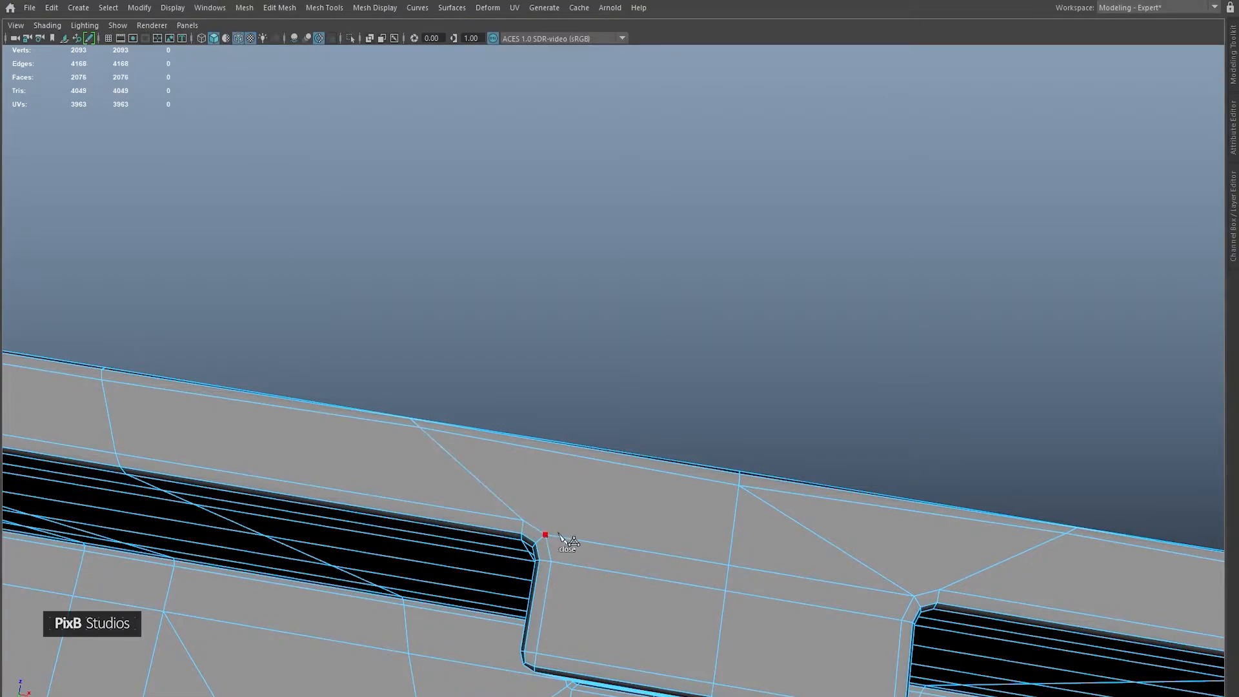
Finish the corner connection on the first rib's top, delete the extra edge line across it, and select the resulting faces.
{"action": "key", "text": "ctrl+a"}
{"action": "right_click_drag", "start_coordinate": [664, 522], "coordinate": [637, 465]}
{"action": "key", "text": "ctrl+a"}
{"action": "left_click", "coordinate": [765, 549], "text": "shift"}
{"action": "key", "text": "ctrl+Delete"}
{"action": "middle_click_drag", "start_coordinate": [621, 537], "coordinate": [577, 420], "text": "alt"}
{"action": "right_click_drag", "start_coordinate": [625, 390], "coordinate": [559, 396]}
{"action": "left_click", "coordinate": [559, 396]}
{"action": "left_click", "coordinate": [725, 424], "text": "shift"}
{"action": "left_click", "coordinate": [616, 443], "text": "shift"}
Delete the bent edge path and surplus corner edges on the top of the long wall's other rib.
{"action": "scroll", "coordinate": [412, 335], "scroll_direction": "down", "scroll_amount": 3}
{"action": "middle_click_drag", "start_coordinate": [955, 420], "coordinate": [258, 310], "text": "alt"}
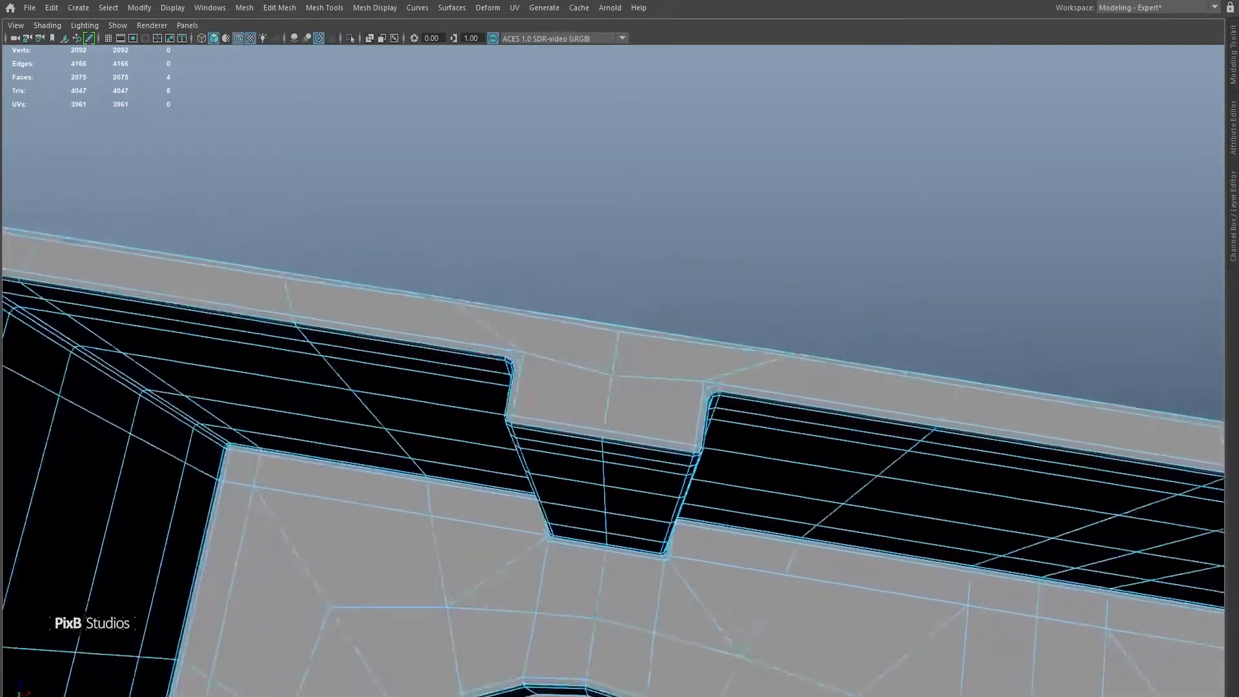
{"action": "scroll", "coordinate": [540, 331], "scroll_direction": "up", "scroll_amount": 2}
{"action": "right_click_drag", "start_coordinate": [539, 332], "coordinate": [583, 308]}
{"action": "scroll", "coordinate": [483, 196], "scroll_direction": "up", "scroll_amount": 1}
{"action": "key", "text": "ctrl+shift+x"}
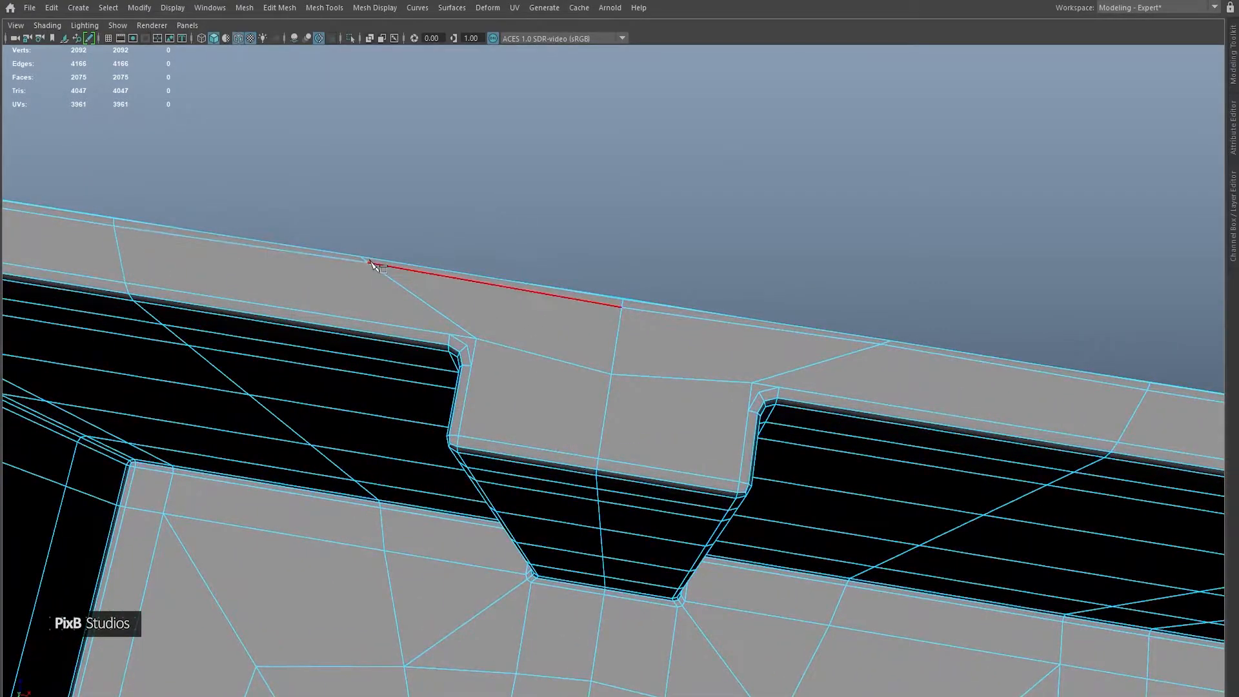
{"action": "right_click", "coordinate": [449, 336]}
{"action": "left_click", "coordinate": [779, 388]}
{"action": "right_click", "coordinate": [734, 374]}
{"action": "double_click", "coordinate": [773, 368]}
{"action": "key", "text": "Delete"}
{"action": "key", "text": "Delete"}
Add a straight edge across this rib's top and connect the outer rim's middle vertex to both rounded corners.
{"action": "left_click", "coordinate": [472, 366]}
{"action": "left_click", "coordinate": [749, 409]}
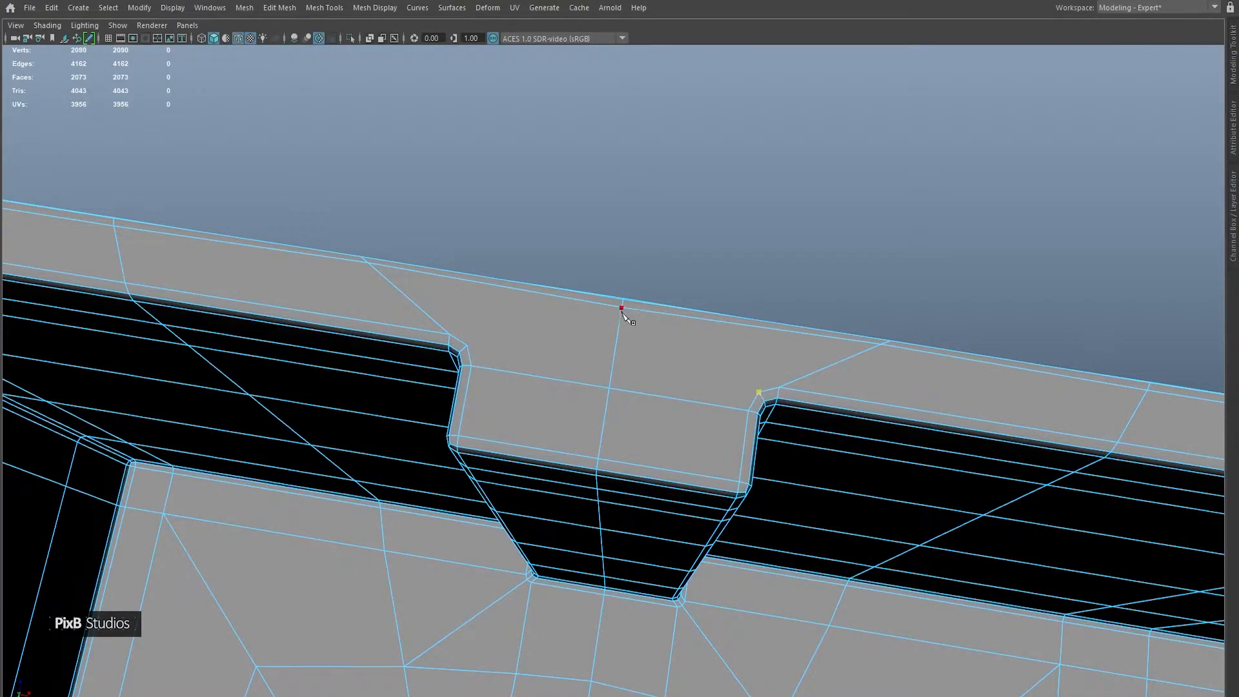
{"action": "left_click", "coordinate": [467, 344]}
Delete the bent edge path and its corner edges on the top of the short wall's rib.
{"action": "right_click_drag", "start_coordinate": [519, 418], "coordinate": [389, 325], "text": "alt"}
{"action": "middle_click_drag", "start_coordinate": [389, 325], "coordinate": [871, 320], "text": "alt"}
{"action": "right_click_drag", "start_coordinate": [659, 258], "coordinate": [323, 174], "text": "alt"}
{"action": "middle_click_drag", "start_coordinate": [455, 524], "coordinate": [529, 277], "text": "alt"}
{"action": "right_click_drag", "start_coordinate": [436, 304], "coordinate": [508, 368], "text": "alt"}
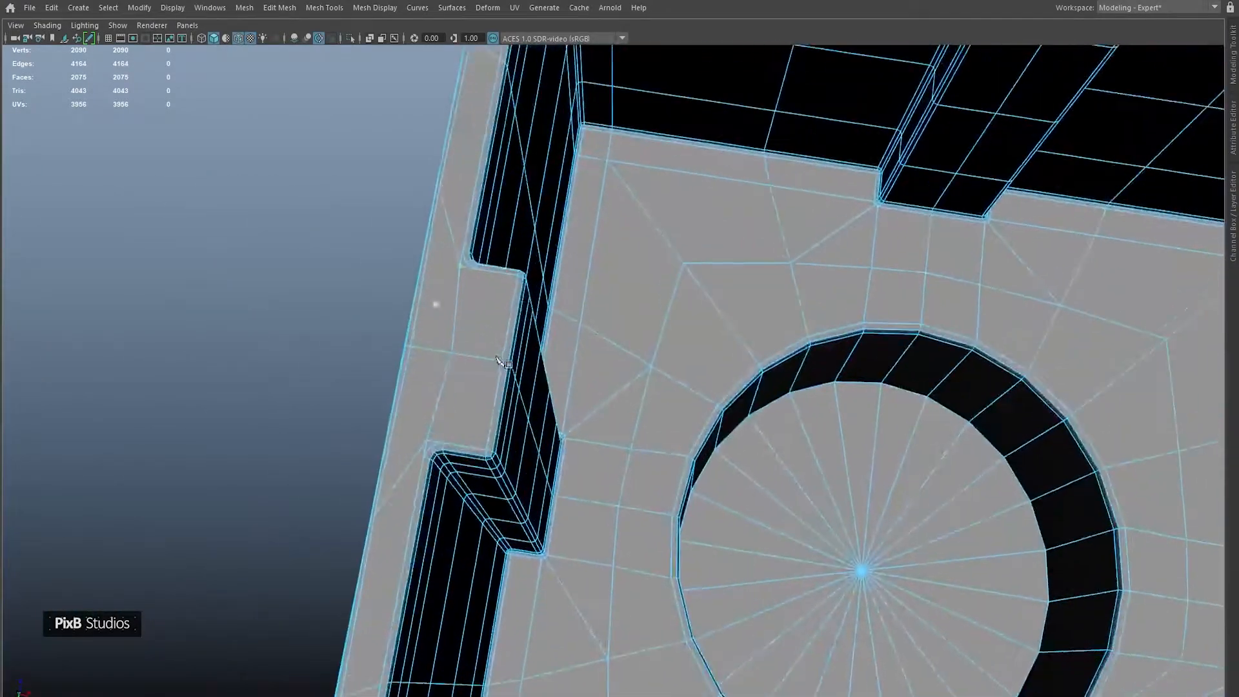
{"action": "middle_click_drag", "start_coordinate": [508, 368], "coordinate": [581, 265], "text": "alt"}
{"action": "right_click_drag", "start_coordinate": [568, 258], "coordinate": [426, 206], "text": "alt"}
{"action": "left_click_drag", "start_coordinate": [742, 445], "coordinate": [717, 498], "text": "alt"}
{"action": "right_click_drag", "start_coordinate": [503, 349], "coordinate": [637, 442], "text": "alt"}
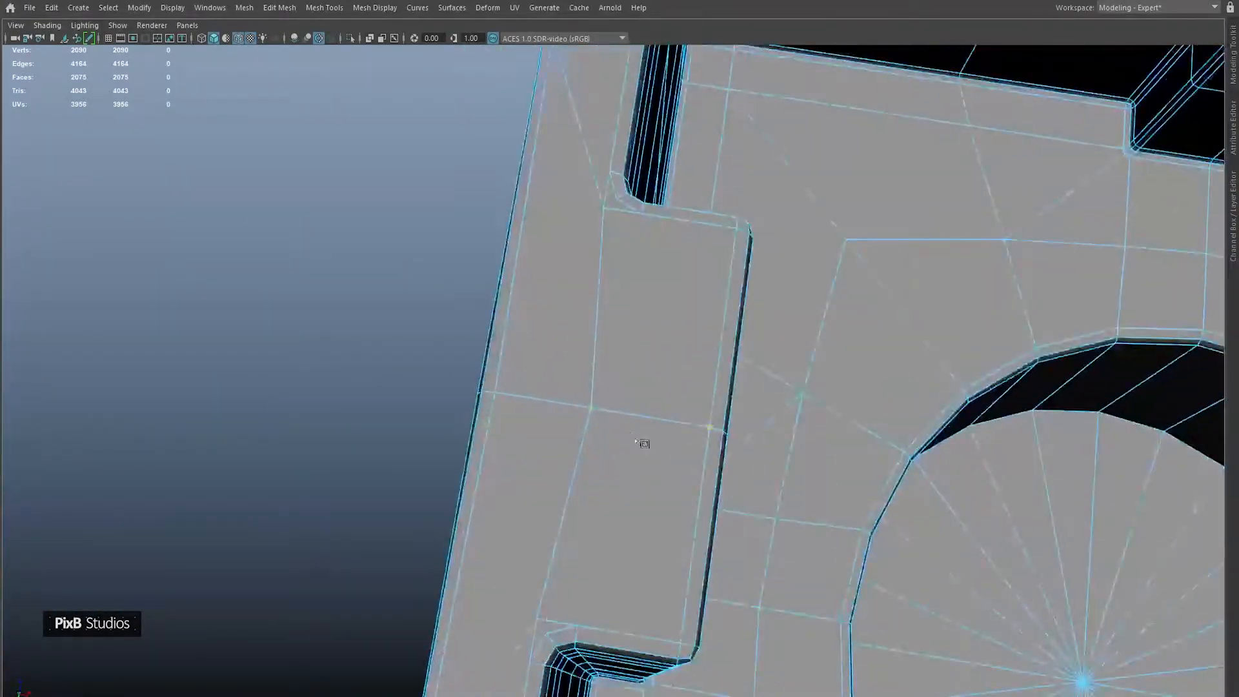
{"action": "right_click_drag", "start_coordinate": [605, 328], "coordinate": [605, 290]}
{"action": "left_click", "coordinate": [607, 184]}
{"action": "left_click", "coordinate": [599, 195], "text": "shift"}
{"action": "left_click", "coordinate": [614, 218], "text": "shift"}
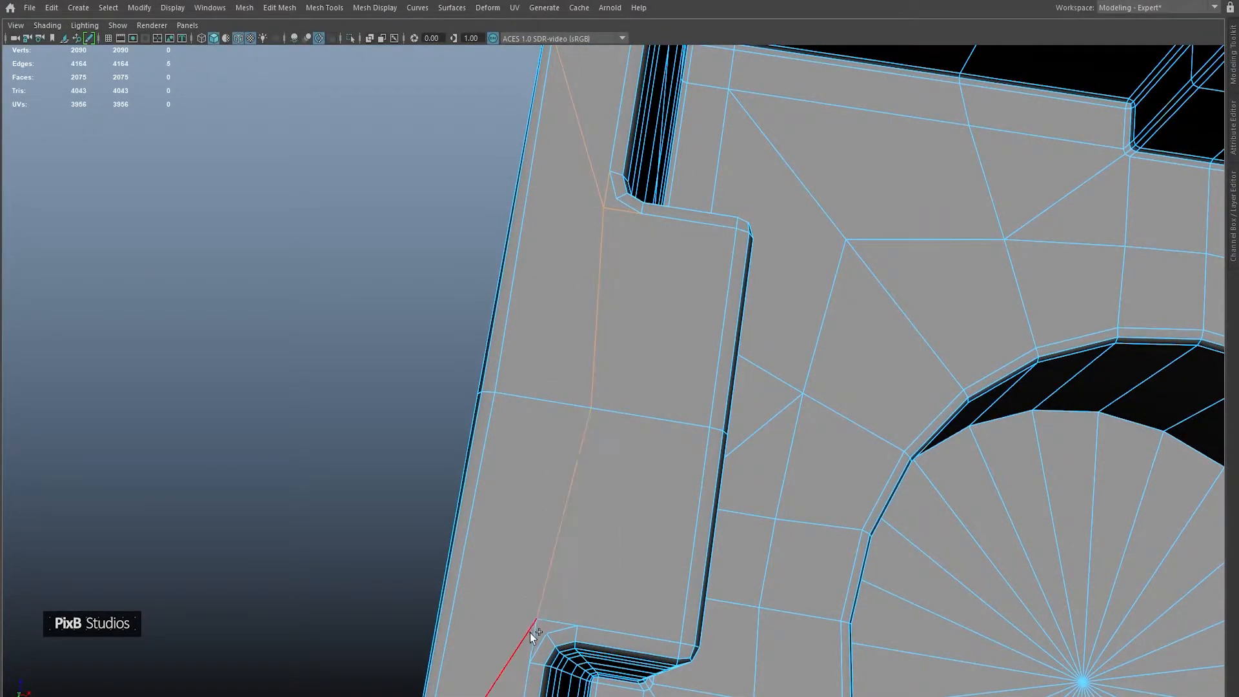
{"action": "key", "text": "ctrl+Delete"}
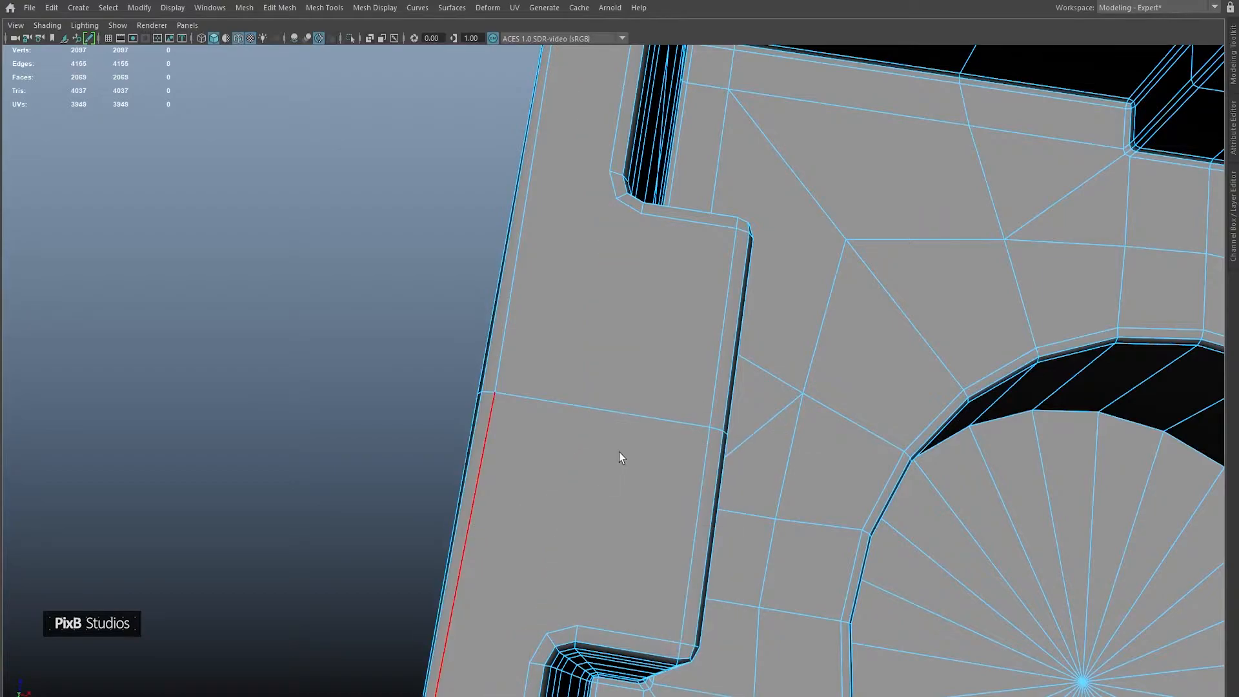
Connect the outer rim vertices on either side of the short wall's rib to its nearest rounded corners.
{"action": "left_click_drag", "start_coordinate": [619, 453], "coordinate": [613, 427], "text": "alt"}
{"action": "key", "text": "ctrl+shift+x"}
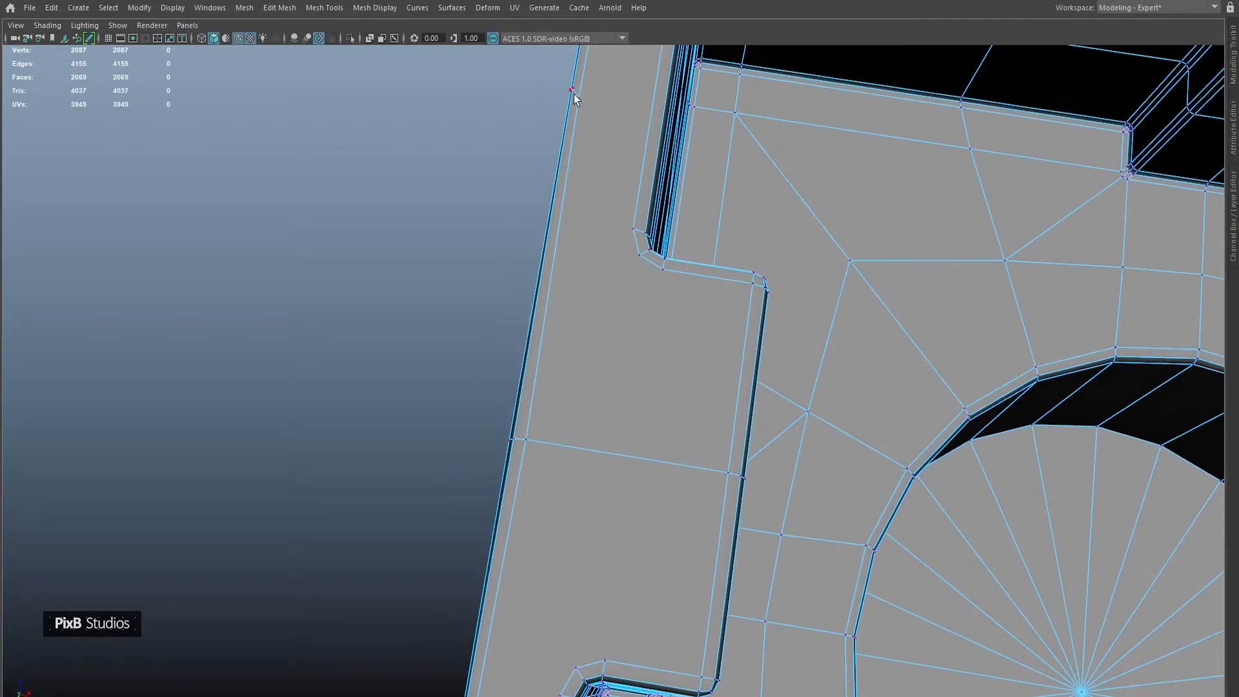
{"action": "left_click", "coordinate": [613, 219], "text": "shift"}
{"action": "right_click_drag", "start_coordinate": [613, 220], "coordinate": [613, 301], "text": "shift"}
{"action": "left_click_drag", "start_coordinate": [613, 309], "coordinate": [614, 222], "text": "alt"}
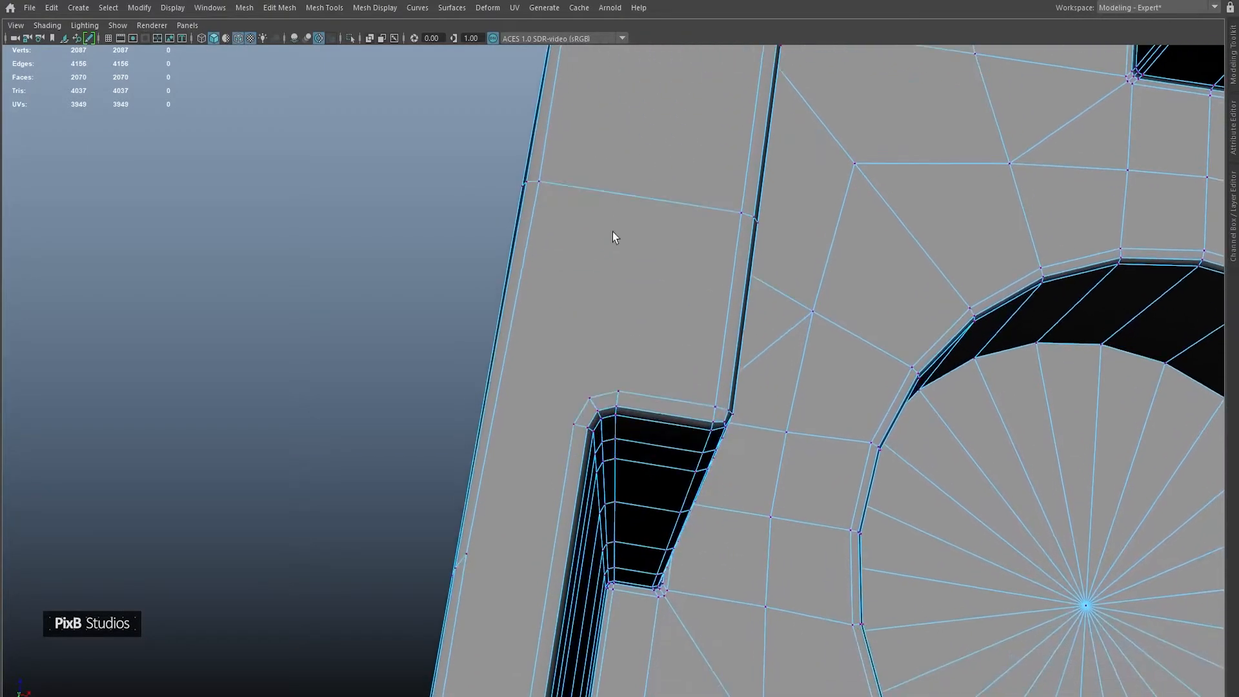
{"action": "left_click", "coordinate": [515, 510], "text": "shift"}
{"action": "key", "text": "g"}
Connect the outer rim's middle vertex to both rounded corners of the short wall's rib and add an edge across its top.
{"action": "left_click", "coordinate": [582, 385]}
{"action": "left_click", "coordinate": [561, 213], "text": "shift"}
{"action": "key", "text": "g"}
{"action": "left_click_drag", "start_coordinate": [633, 194], "coordinate": [632, 304], "text": "alt"}
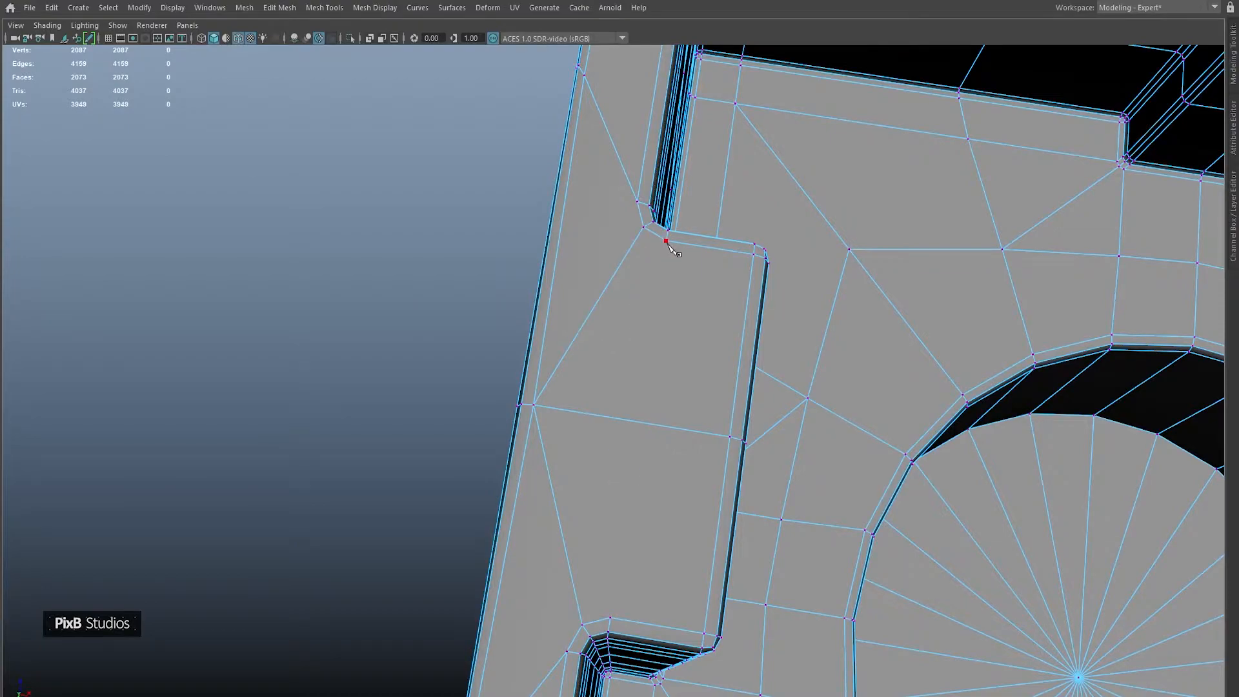
{"action": "left_click", "coordinate": [611, 618], "text": "shift"}
{"action": "key", "text": "g"}
Check the reworked rib tops in the smooth mesh preview and return to the unsmoothed mesh.
{"action": "right_click_drag", "start_coordinate": [578, 483], "coordinate": [647, 360]}
{"action": "key", "text": "3"}
{"action": "scroll", "coordinate": [646, 360], "scroll_direction": "down", "scroll_amount": 7}
{"action": "middle_click_drag", "start_coordinate": [696, 439], "coordinate": [576, 393], "text": "alt"}
{"action": "right_click_drag", "start_coordinate": [684, 381], "coordinate": [769, 312]}
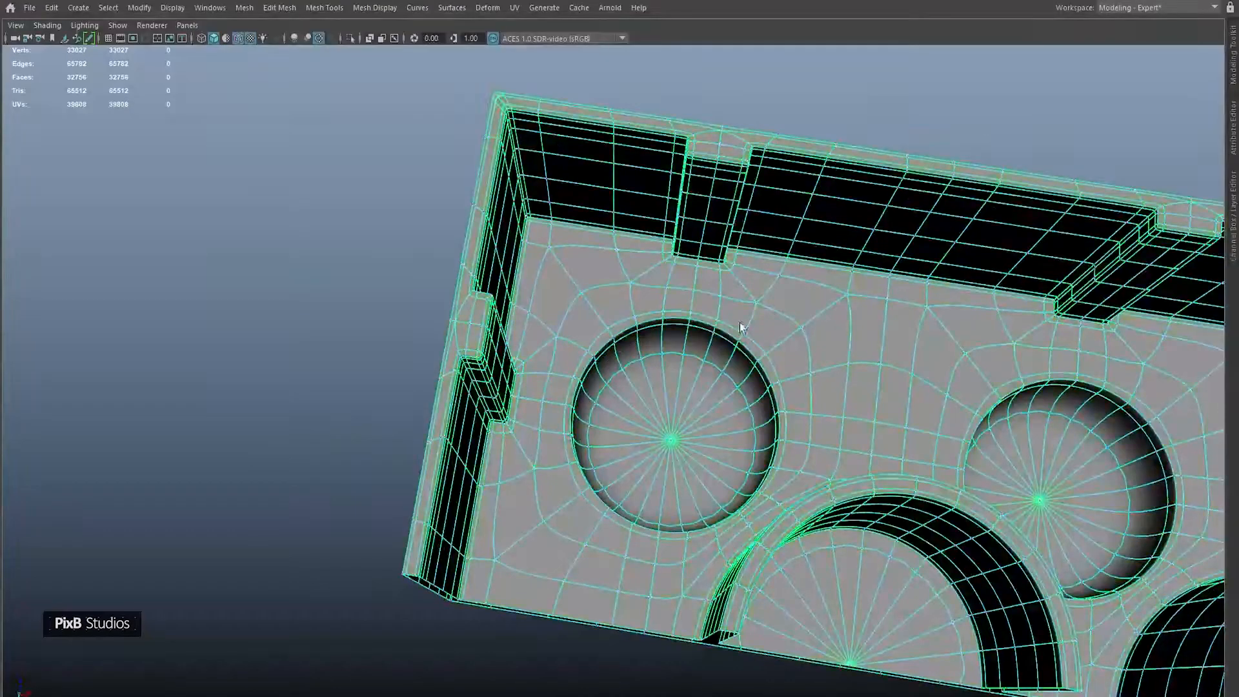
{"action": "key", "text": "1"}
{"action": "right_click_drag", "start_coordinate": [699, 327], "coordinate": [785, 159]}
{"action": "left_click_drag", "start_coordinate": [659, 355], "coordinate": [703, 264], "text": "alt"}
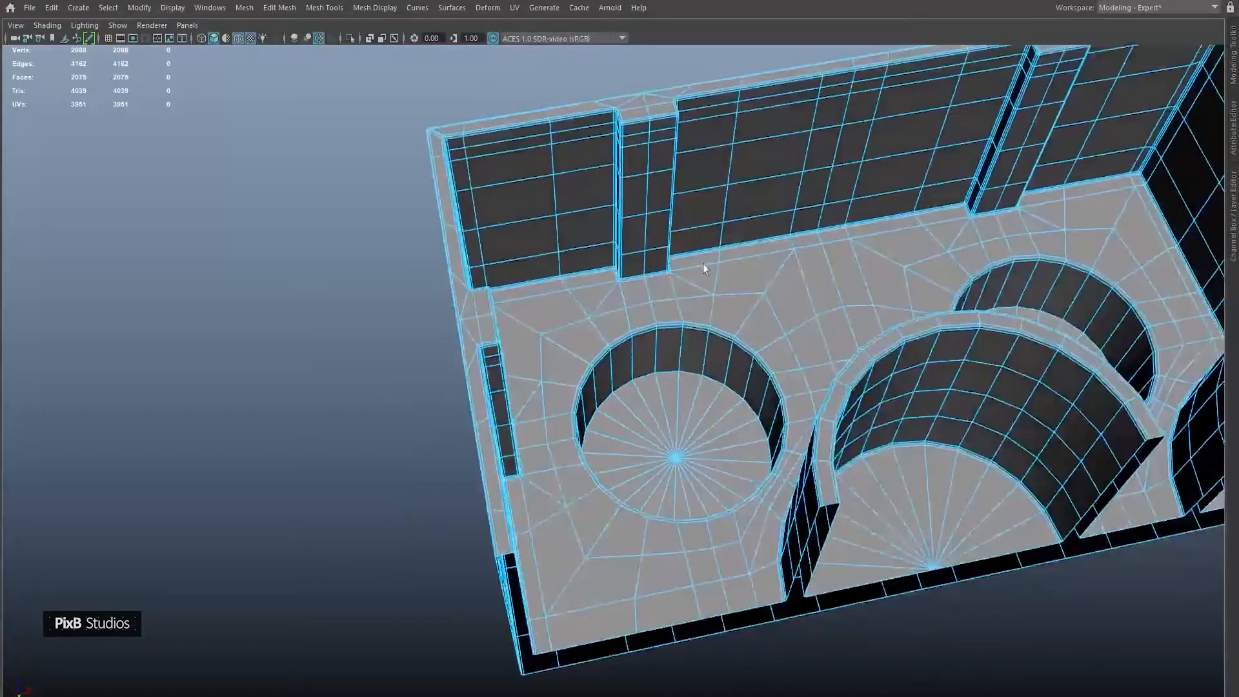
Bevel the inner end edge loops of both hollow studs with fraction 0.083 and 2 segments.
{"action": "double_click", "coordinate": [664, 366]}
{"action": "middle_click_drag", "start_coordinate": [871, 342], "coordinate": [606, 348], "text": "alt"}
{"action": "left_click_drag", "start_coordinate": [606, 349], "coordinate": [574, 439], "text": "alt"}
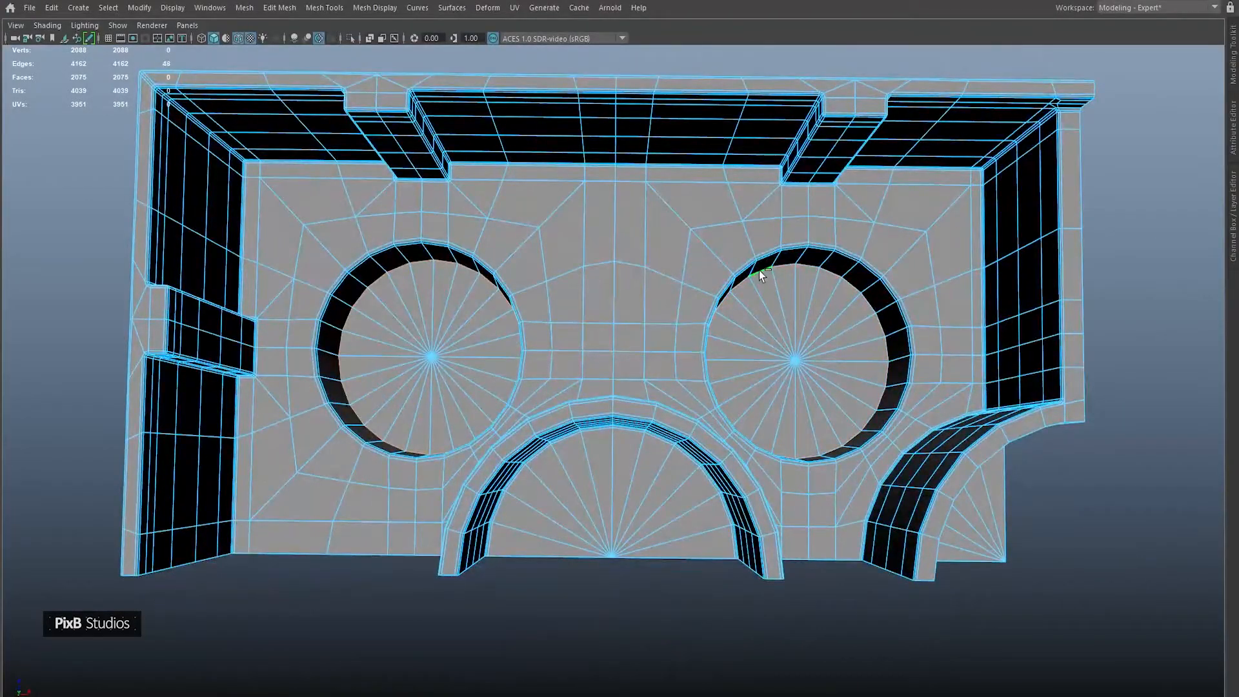
{"action": "right_click_drag", "start_coordinate": [760, 275], "coordinate": [932, 254], "text": "shift"}
{"action": "left_click_drag", "start_coordinate": [958, 216], "coordinate": [683, 233]}
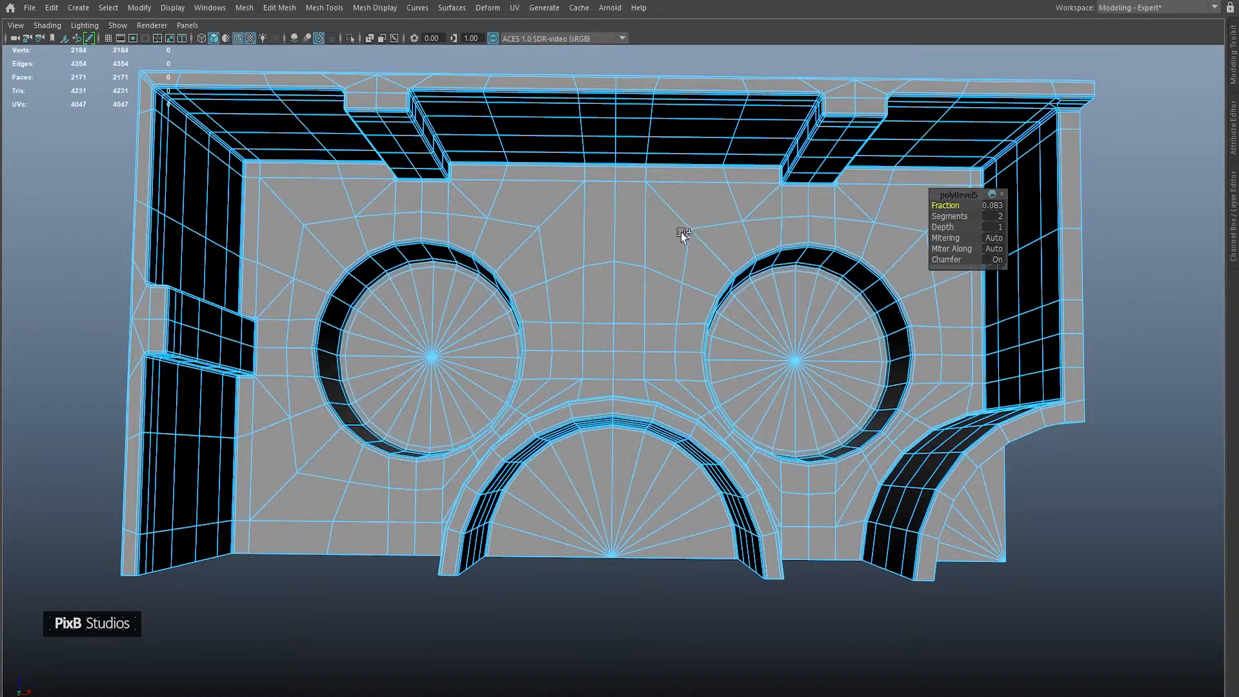
Inspect the brick's underside, rib tops and wall rims in the smooth mesh preview.
{"action": "right_click_drag", "start_coordinate": [687, 249], "coordinate": [835, 171]}
{"action": "scroll", "coordinate": [826, 231], "scroll_direction": "down", "scroll_amount": 3}
{"action": "left_click_drag", "start_coordinate": [781, 273], "coordinate": [695, 276], "text": "alt"}
{"action": "key", "text": "3"}
{"action": "key", "text": "1"}
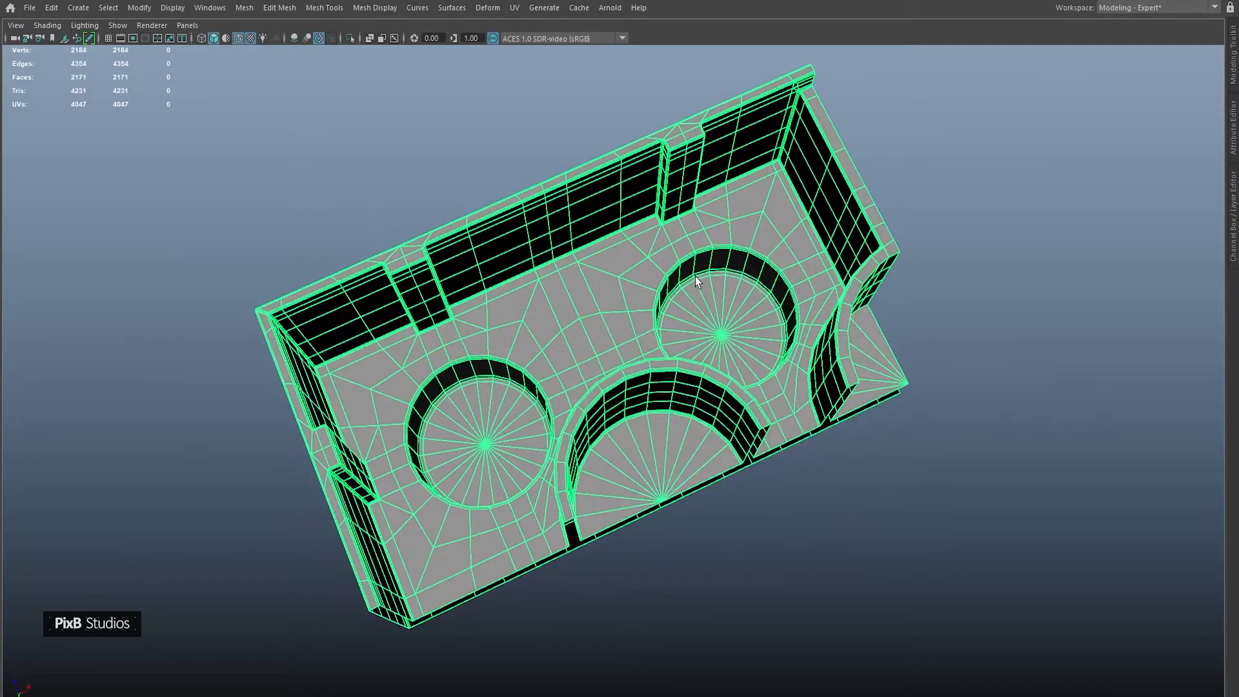
{"action": "left_click_drag", "start_coordinate": [695, 276], "coordinate": [674, 267], "text": "alt"}
{"action": "left_click_drag", "start_coordinate": [712, 231], "coordinate": [652, 174], "text": "alt"}
{"action": "right_click_drag", "start_coordinate": [652, 174], "coordinate": [749, 172], "text": "alt"}
{"action": "middle_click_drag", "start_coordinate": [749, 172], "coordinate": [632, 339], "text": "alt"}
{"action": "left_click_drag", "start_coordinate": [631, 339], "coordinate": [772, 443], "text": "alt"}
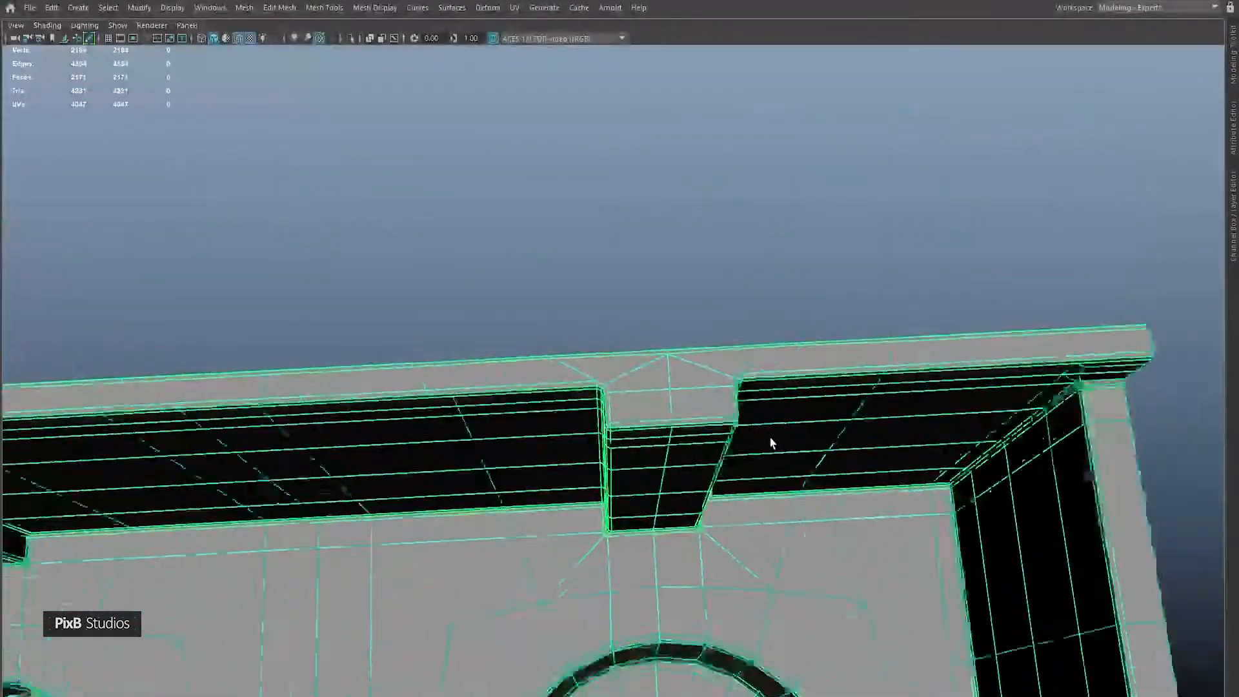
{"action": "key", "text": "3"}
{"action": "left_click", "coordinate": [844, 253]}
{"action": "right_click_drag", "start_coordinate": [844, 253], "coordinate": [866, 377], "text": "alt"}
{"action": "left_click_drag", "start_coordinate": [866, 377], "coordinate": [849, 303], "text": "alt"}
{"action": "left_click_drag", "start_coordinate": [793, 339], "coordinate": [715, 342], "text": "alt"}
{"action": "right_click_drag", "start_coordinate": [715, 343], "coordinate": [964, 453], "text": "alt"}
{"action": "left_click_drag", "start_coordinate": [964, 453], "coordinate": [565, 263], "text": "alt"}
{"action": "scroll", "coordinate": [791, 343], "scroll_direction": "down", "scroll_amount": 6}
{"action": "right_click_drag", "start_coordinate": [565, 263], "coordinate": [745, 424], "text": "alt"}
{"action": "left_click", "coordinate": [677, 292]}
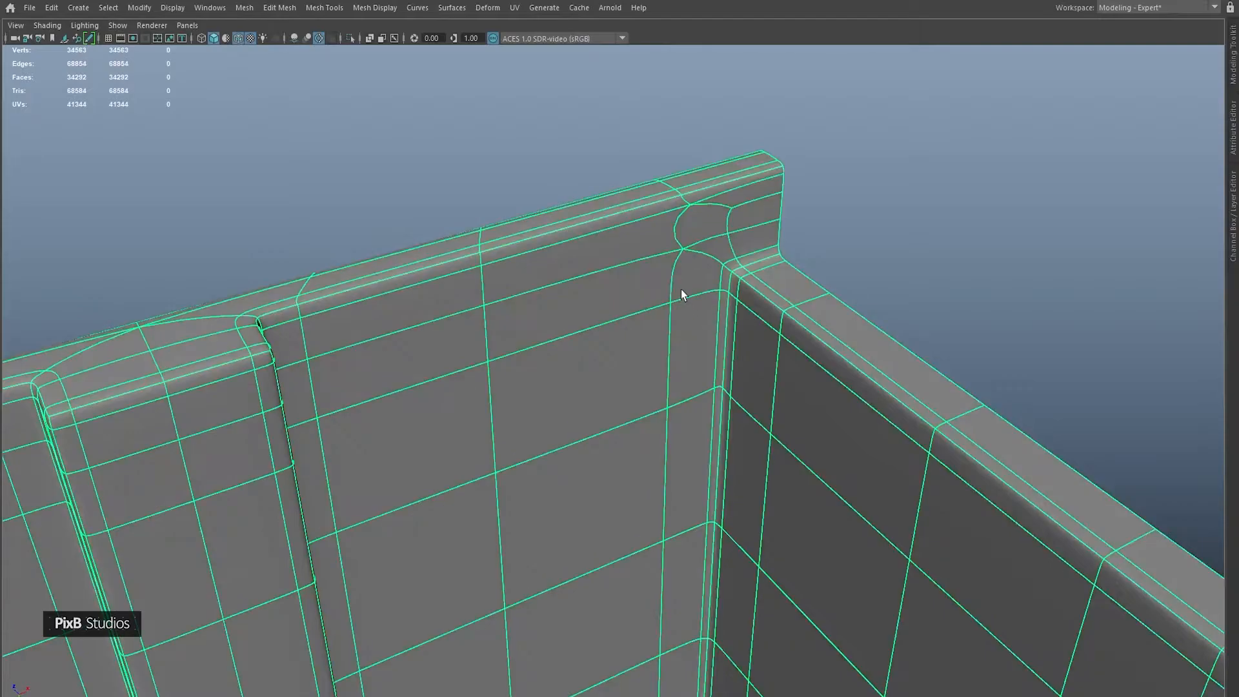
Examine the smoothed shading and edge flow where the long wall's rim meets the short wall at the inner corner.
{"action": "right_click_drag", "start_coordinate": [677, 292], "coordinate": [764, 375], "text": "alt"}
{"action": "middle_click_drag", "start_coordinate": [764, 251], "coordinate": [594, 238], "text": "alt"}
{"action": "right_click_drag", "start_coordinate": [638, 187], "coordinate": [639, 155]}
{"action": "left_click_drag", "start_coordinate": [636, 228], "coordinate": [652, 236], "text": "alt"}
{"action": "left_click", "coordinate": [650, 254]}
{"action": "key", "text": "3"}
{"action": "right_click_drag", "start_coordinate": [644, 264], "coordinate": [710, 223]}
{"action": "left_click", "coordinate": [907, 148]}
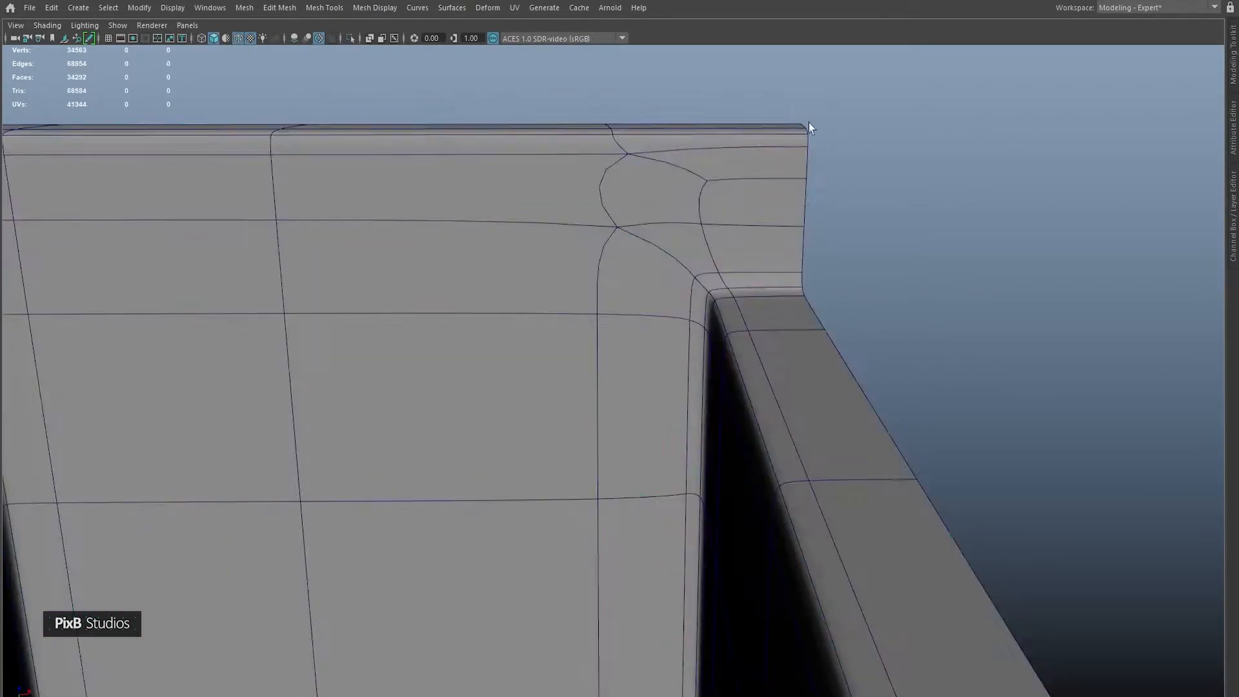
{"action": "left_click", "coordinate": [502, 327]}
{"action": "right_click_drag", "start_coordinate": [503, 327], "coordinate": [587, 673]}
{"action": "left_click", "coordinate": [896, 372]}
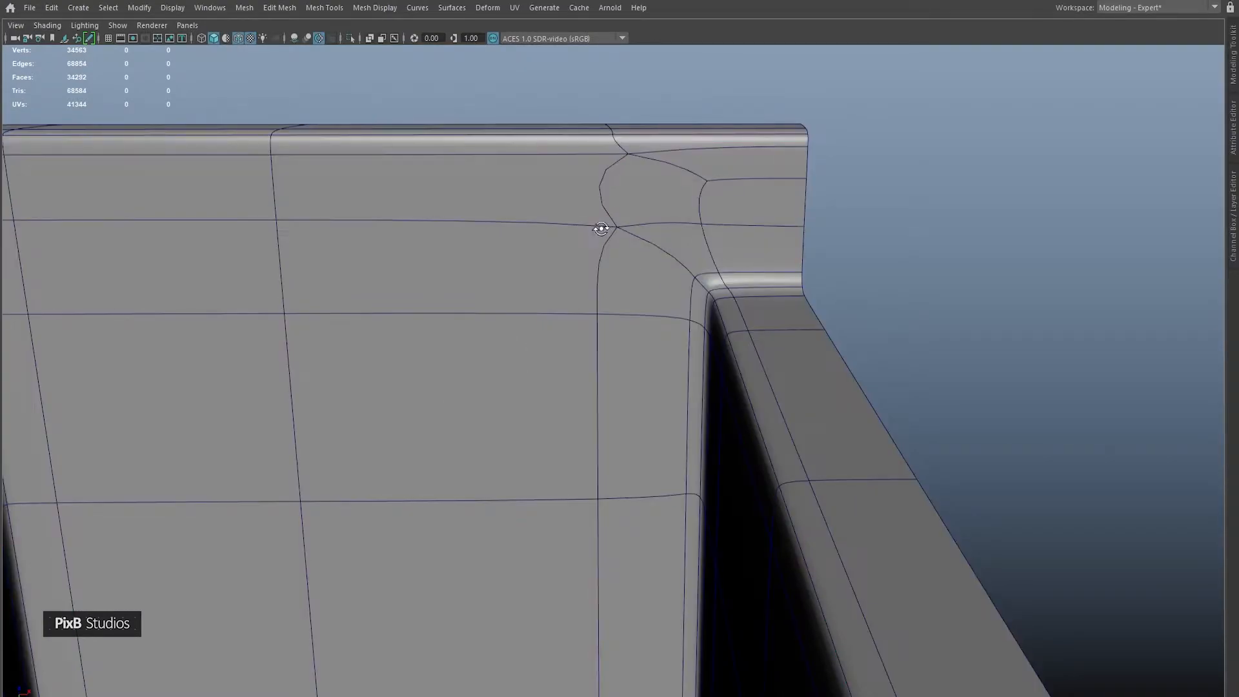
{"action": "left_click_drag", "start_coordinate": [604, 227], "coordinate": [626, 223], "text": "alt"}
{"action": "left_click_drag", "start_coordinate": [788, 145], "coordinate": [698, 201]}
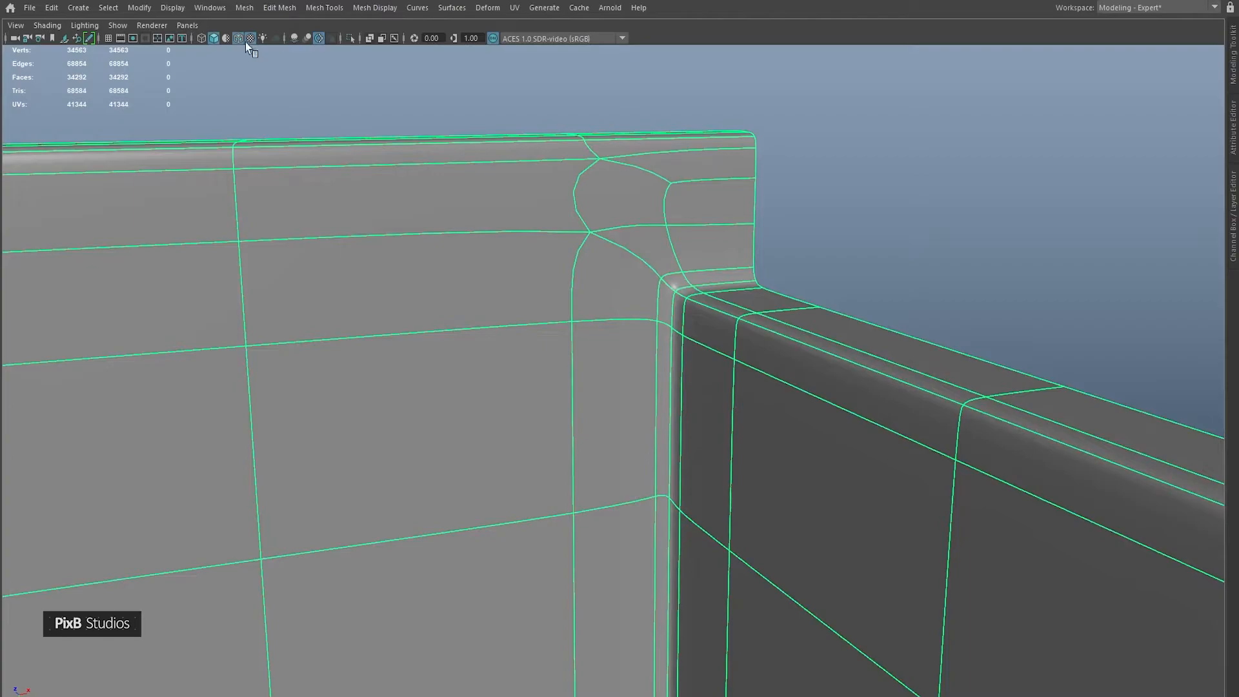
{"action": "left_click", "coordinate": [397, 104]}
{"action": "left_click_drag", "start_coordinate": [512, 105], "coordinate": [514, 144], "text": "alt"}
{"action": "right_click_drag", "start_coordinate": [514, 144], "coordinate": [666, 248], "text": "alt"}
{"action": "left_click", "coordinate": [665, 241]}
{"action": "left_click_drag", "start_coordinate": [664, 238], "coordinate": [637, 284], "text": "alt"}
{"action": "key", "text": "1"}
Move the horizontal supporting edges beside the inner wall corner down towards the short wall's rim.
{"action": "right_click_drag", "start_coordinate": [625, 269], "coordinate": [626, 246]}
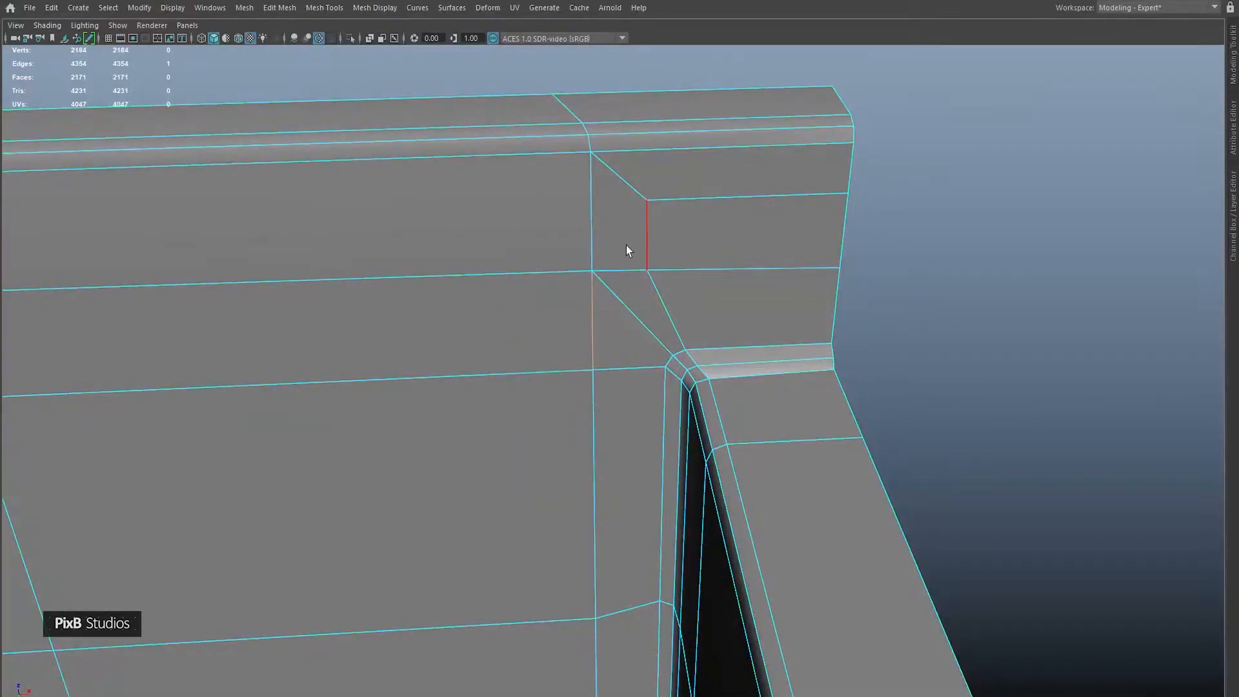
{"action": "left_click", "coordinate": [719, 274], "text": "shift"}
{"action": "key", "text": "w"}
{"action": "left_click_drag", "start_coordinate": [683, 206], "coordinate": [684, 263]}
Move the long wall's vertical supporting edges sideways, close to the inner corner.
{"action": "middle_click_drag", "start_coordinate": [656, 326], "coordinate": [679, 237], "text": "alt"}
{"action": "left_click", "coordinate": [620, 257]}
{"action": "left_click", "coordinate": [624, 347], "text": "shift"}
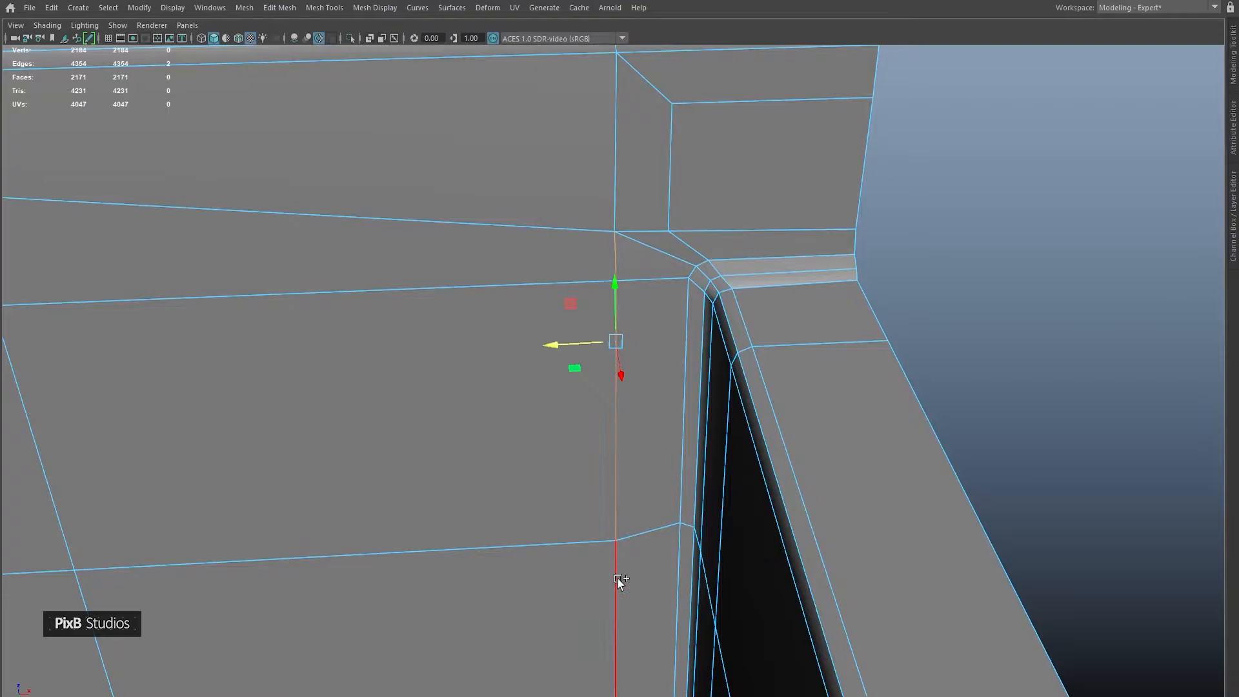
{"action": "left_click", "coordinate": [618, 579], "text": "shift"}
{"action": "middle_click_drag", "start_coordinate": [618, 568], "coordinate": [617, 213], "text": "alt"}
{"action": "left_click_drag", "start_coordinate": [617, 213], "coordinate": [605, 206], "text": "alt"}
{"action": "left_click_drag", "start_coordinate": [526, 184], "coordinate": [567, 424]}
{"action": "left_click_drag", "start_coordinate": [639, 202], "coordinate": [597, 239], "text": "alt"}
{"action": "left_click_drag", "start_coordinate": [516, 485], "coordinate": [567, 485]}
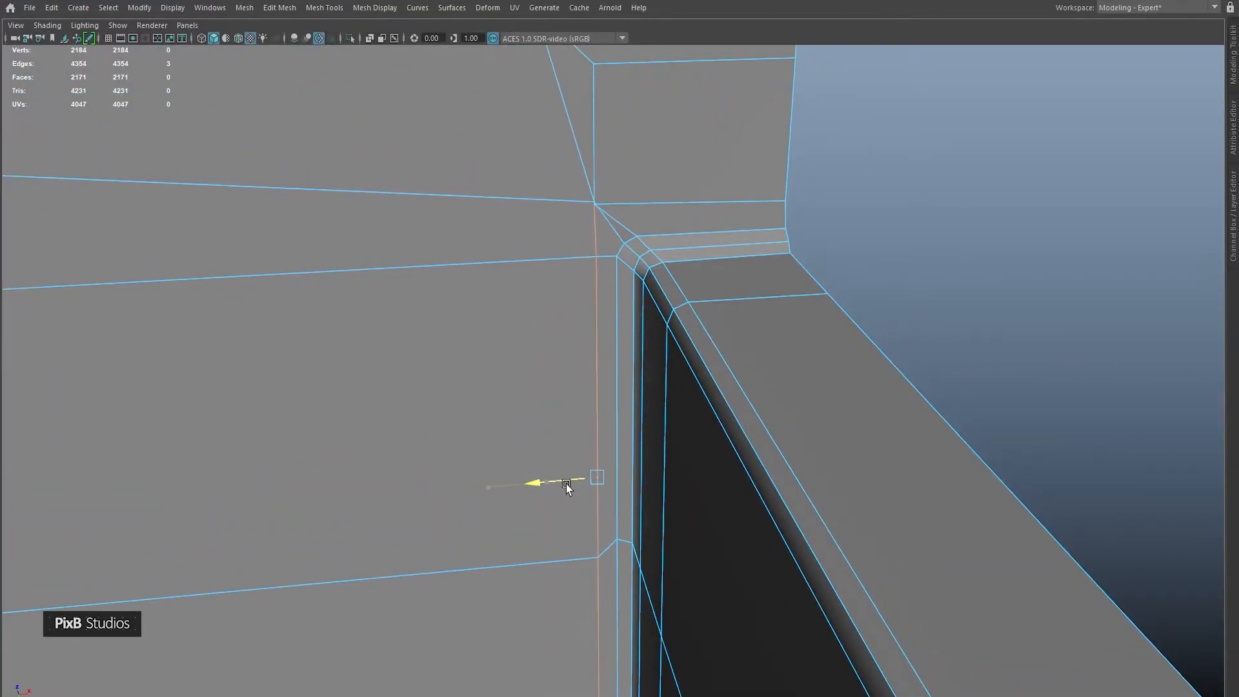
Merge the two neighbouring vertices above the inner corner and switch to edge selection.
{"action": "key", "text": "F9"}
{"action": "left_click_drag", "start_coordinate": [638, 246], "coordinate": [634, 330], "text": "alt"}
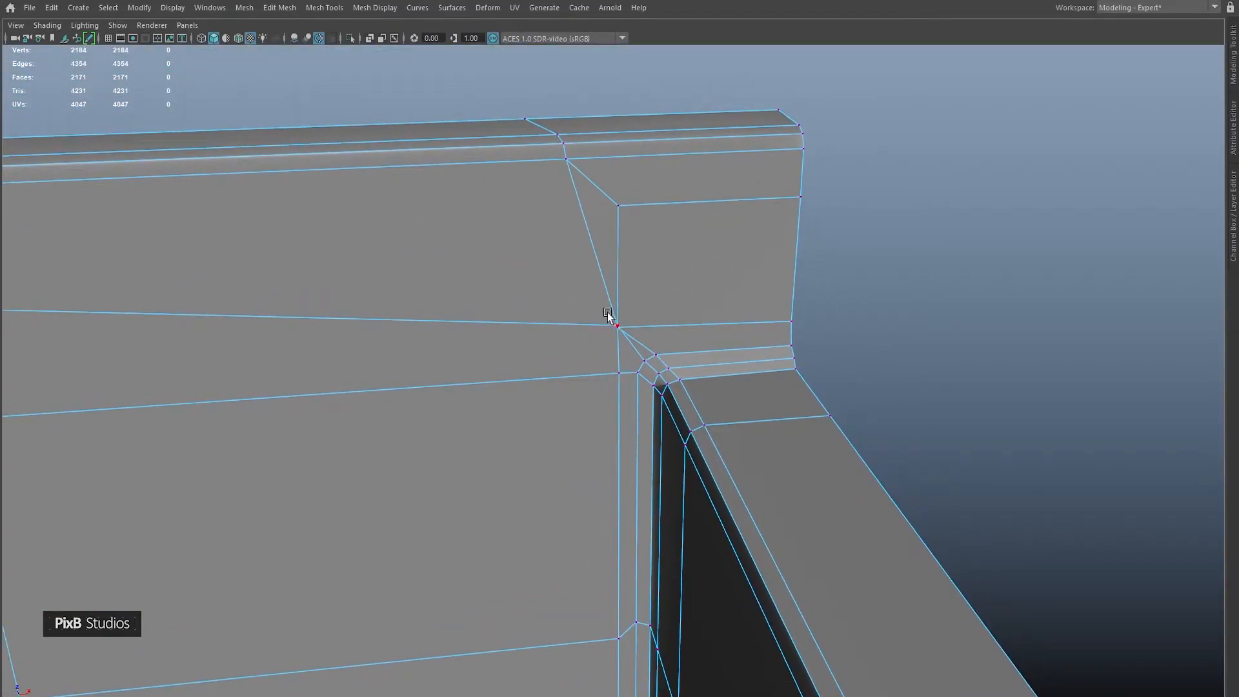
{"action": "right_click_drag", "start_coordinate": [633, 298], "coordinate": [665, 196], "text": "shift"}
{"action": "key", "text": "F10"}
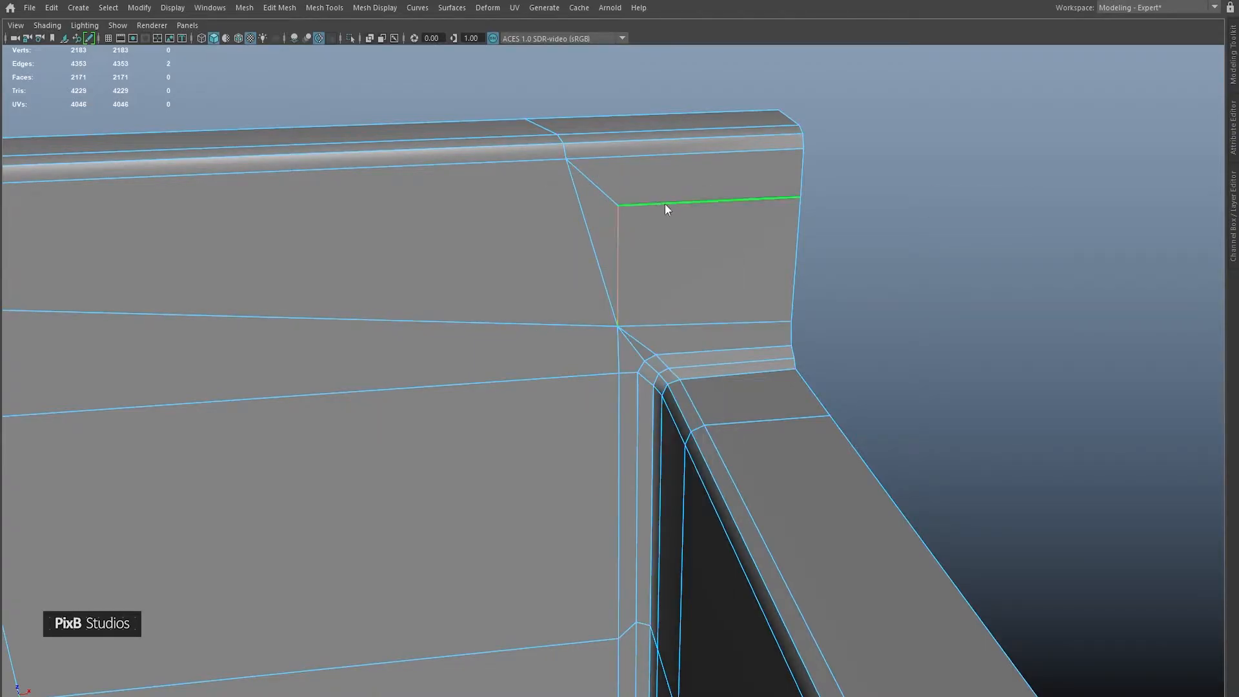
Check the smoothed preview at the inner corner and undo the merge of the two vertices above it.
{"action": "key", "text": "3"}
{"action": "left_click", "coordinate": [793, 199]}
{"action": "left_click_drag", "start_coordinate": [793, 199], "coordinate": [724, 185], "text": "alt"}
{"action": "left_click", "coordinate": [723, 179]}
{"action": "key", "text": "ctrl+z"}
{"action": "key", "text": "ctrl+z"}
{"action": "key", "text": "ctrl+z"}
Slide the short vertical edge above the inner corner sideways, in line with the corner.
{"action": "key", "text": "1"}
{"action": "left_click_drag", "start_coordinate": [729, 252], "coordinate": [645, 199], "text": "alt"}
{"action": "right_click_drag", "start_coordinate": [644, 199], "coordinate": [643, 159]}
{"action": "left_click", "coordinate": [611, 169]}
{"action": "left_click_drag", "start_coordinate": [576, 169], "coordinate": [612, 166], "text": "ctrl+shift"}
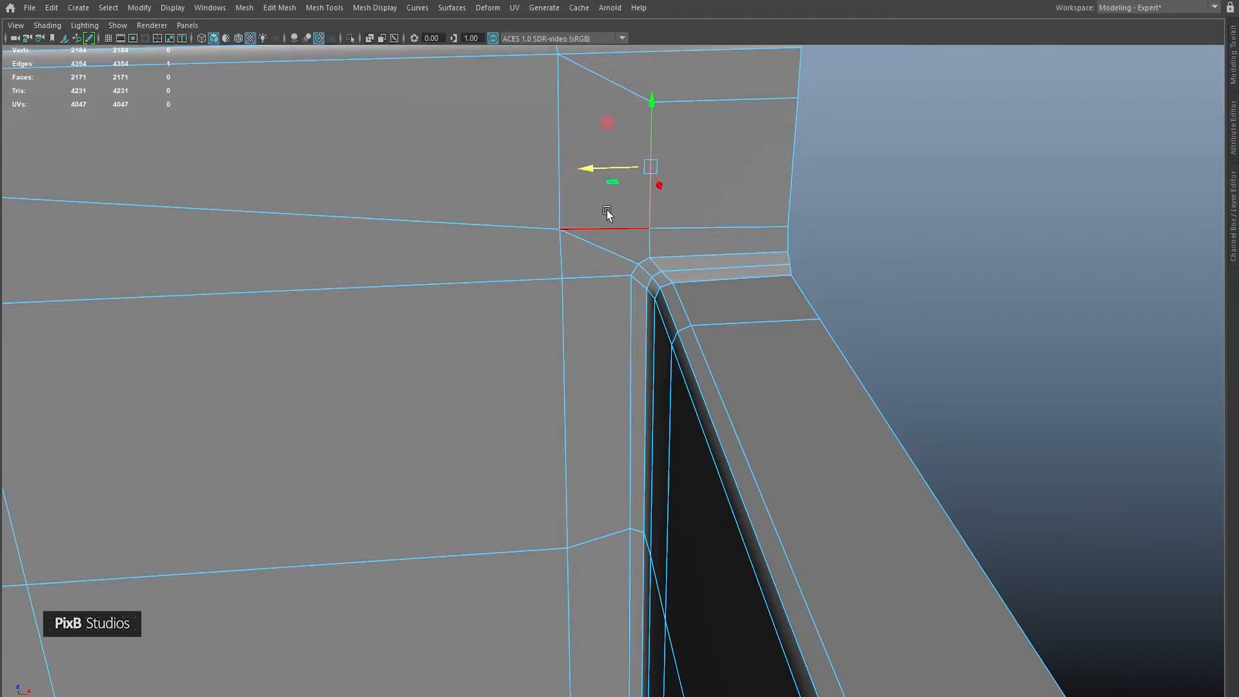
Select the remaining vertical supporting edges down the long wall and slide them tight against the inner corner.
{"action": "left_click_drag", "start_coordinate": [607, 221], "coordinate": [575, 193], "text": "alt"}
{"action": "left_click", "coordinate": [571, 133], "text": "shift"}
{"action": "right_click_drag", "start_coordinate": [579, 249], "coordinate": [581, 207], "text": "alt"}
{"action": "left_click_drag", "start_coordinate": [581, 206], "coordinate": [582, 231], "text": "alt"}
{"action": "mouse_move", "coordinate": [574, 301]}
{"action": "left_mouse_down", "text": "alt"}
{"action": "mouse_move", "coordinate": [572, 259]}
{"action": "mouse_move", "coordinate": [564, 282]}
{"action": "left_mouse_up", "text": "alt"}
{"action": "left_click", "coordinate": [572, 260], "text": "shift"}
{"action": "left_click", "coordinate": [574, 490], "text": "shift"}
{"action": "key", "text": "w"}
{"action": "mouse_move", "coordinate": [565, 282]}
{"action": "right_mouse_down", "text": "alt"}
{"action": "mouse_move", "coordinate": [582, 166]}
{"action": "mouse_move", "coordinate": [598, 359]}
{"action": "mouse_move", "coordinate": [606, 172]}
{"action": "right_mouse_up", "text": "alt"}
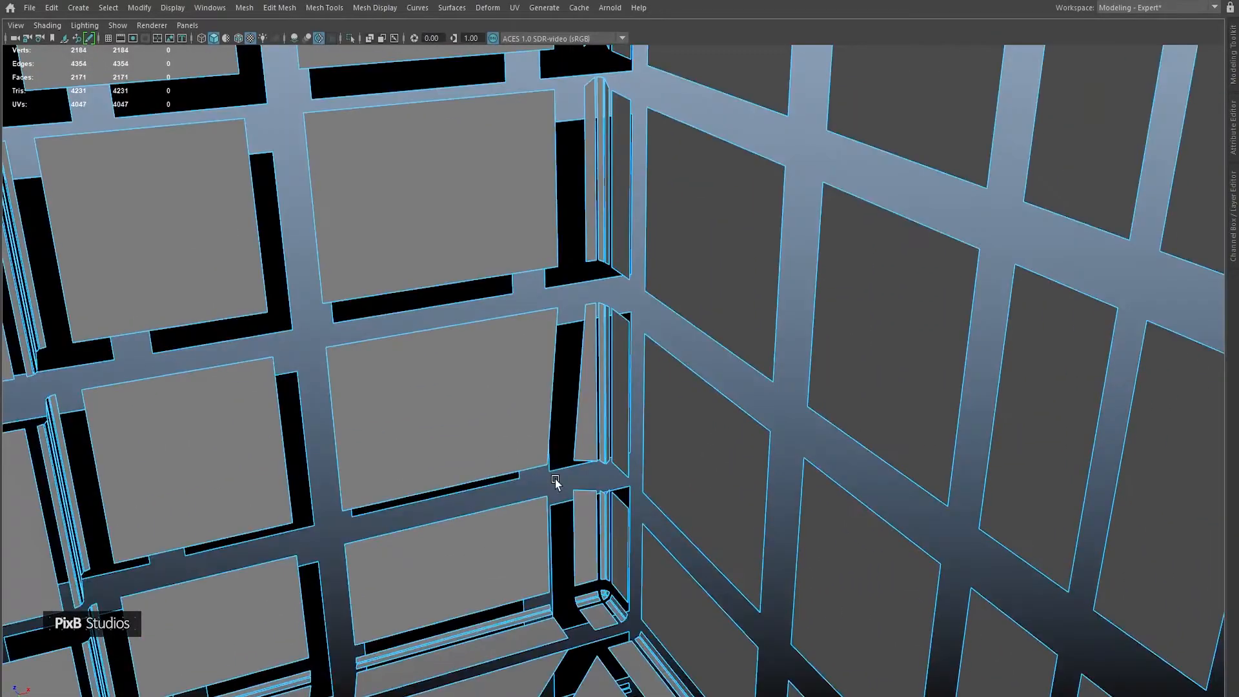
Slide the out-of-line vertex low on the long wall's supporting edge towards the corner and check the smoothed rim.
{"action": "right_click", "coordinate": [553, 326]}
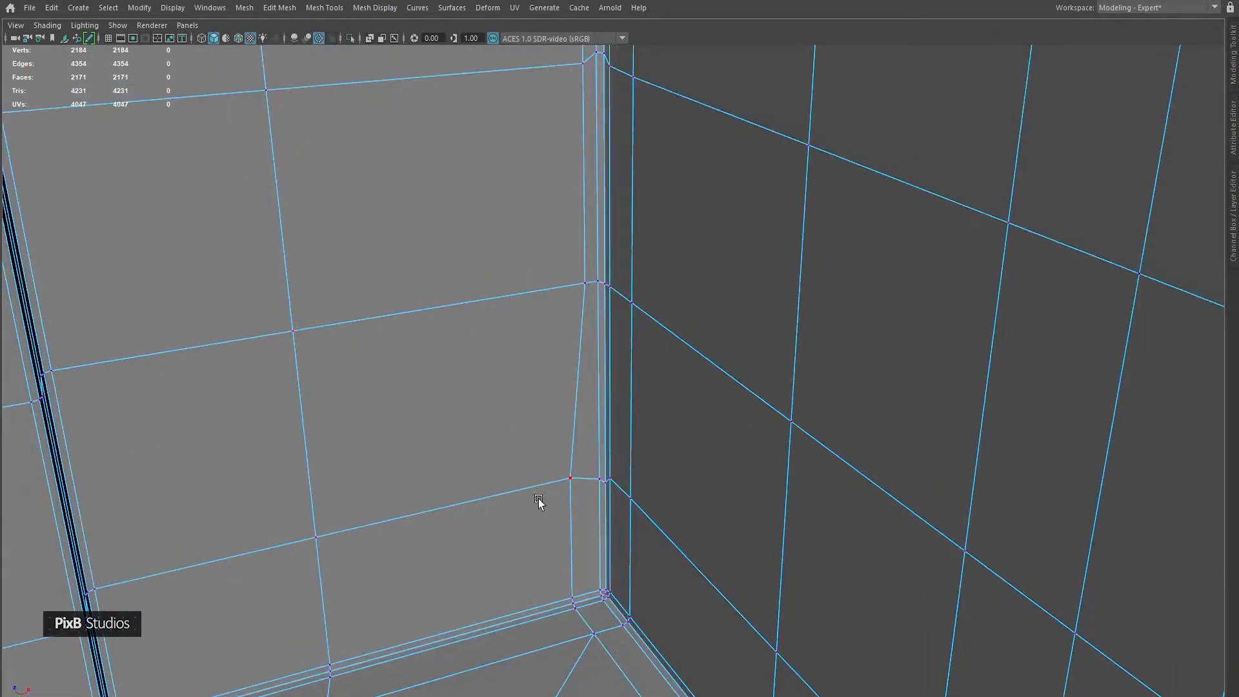
{"action": "middle_click_drag", "start_coordinate": [538, 498], "coordinate": [554, 395], "text": "alt"}
{"action": "left_click", "coordinate": [554, 398]}
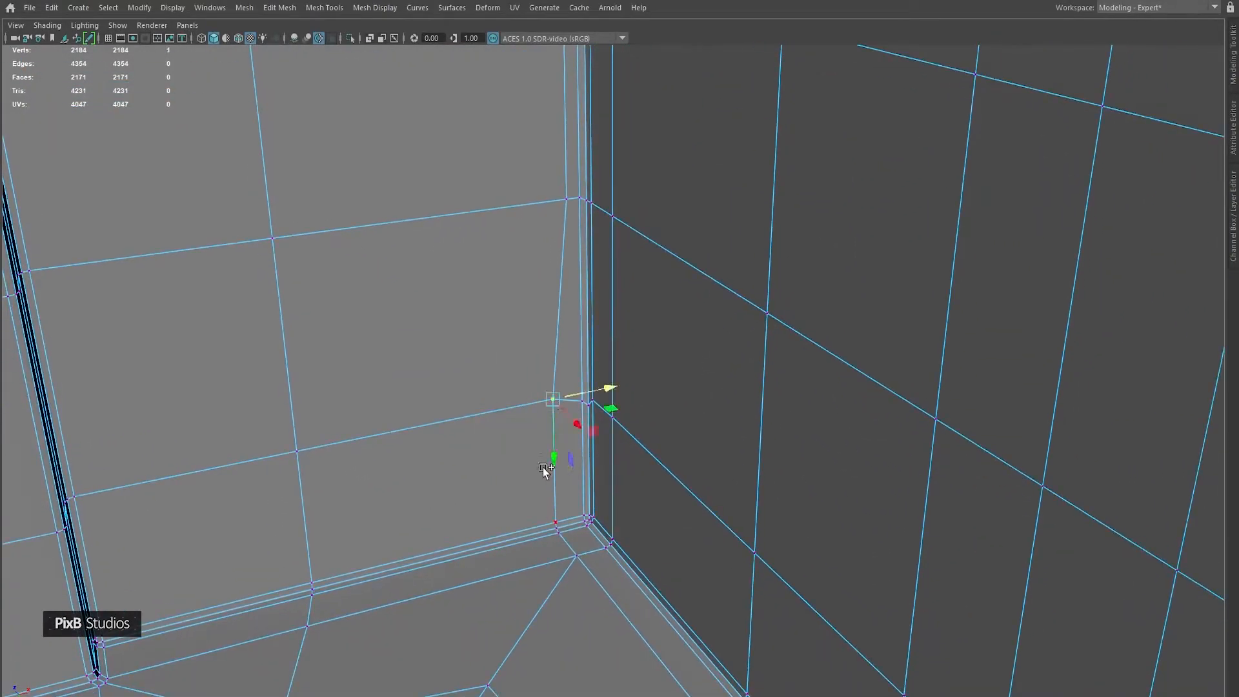
{"action": "left_click_drag", "start_coordinate": [594, 391], "coordinate": [610, 391], "text": "ctrl+shift"}
{"action": "key", "text": "3"}
{"action": "right_click_drag", "start_coordinate": [579, 419], "coordinate": [706, 342]}
{"action": "left_click_drag", "start_coordinate": [706, 343], "coordinate": [778, 332], "text": "alt"}
{"action": "key", "text": "1"}
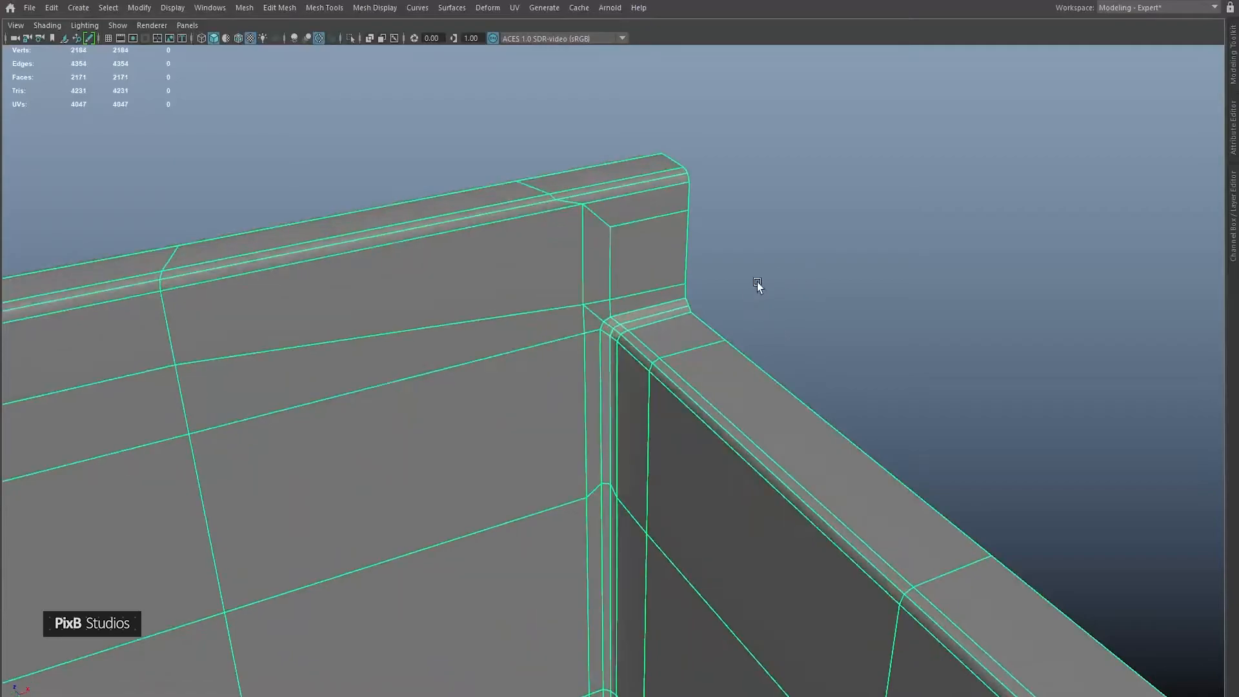
{"action": "scroll", "coordinate": [705, 284], "scroll_direction": "up", "scroll_amount": 3}
{"action": "middle_click_drag", "start_coordinate": [604, 258], "coordinate": [643, 266], "text": "alt"}
Mirror the quarter brick along X in the positive direction with Object axis position, merged borders and a lowered merge threshold.
{"action": "right_click_drag", "start_coordinate": [645, 282], "coordinate": [859, 184]}
{"action": "scroll", "coordinate": [817, 237], "scroll_direction": "down", "scroll_amount": 5}
{"action": "left_click_drag", "start_coordinate": [817, 238], "coordinate": [739, 264], "text": "alt"}
{"action": "left_click_drag", "start_coordinate": [859, 260], "coordinate": [761, 277], "text": "alt"}
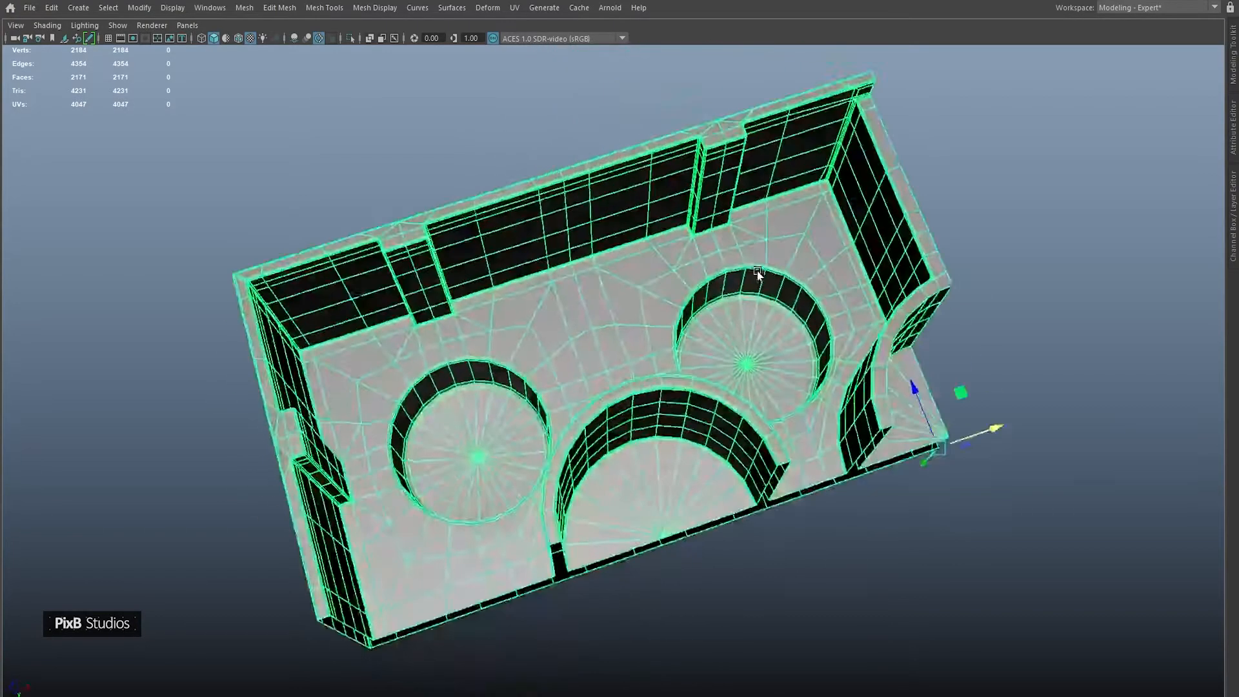
{"action": "middle_click_drag", "start_coordinate": [761, 277], "coordinate": [629, 255], "text": "alt"}
{"action": "scroll", "coordinate": [629, 255], "scroll_direction": "up", "scroll_amount": 2}
{"action": "right_click_drag", "start_coordinate": [896, 216], "coordinate": [923, 370], "text": "shift"}
{"action": "left_click", "coordinate": [1011, 221]}
{"action": "left_click", "coordinate": [1036, 236]}
{"action": "left_click", "coordinate": [1025, 247]}
{"action": "left_click", "coordinate": [1039, 256]}
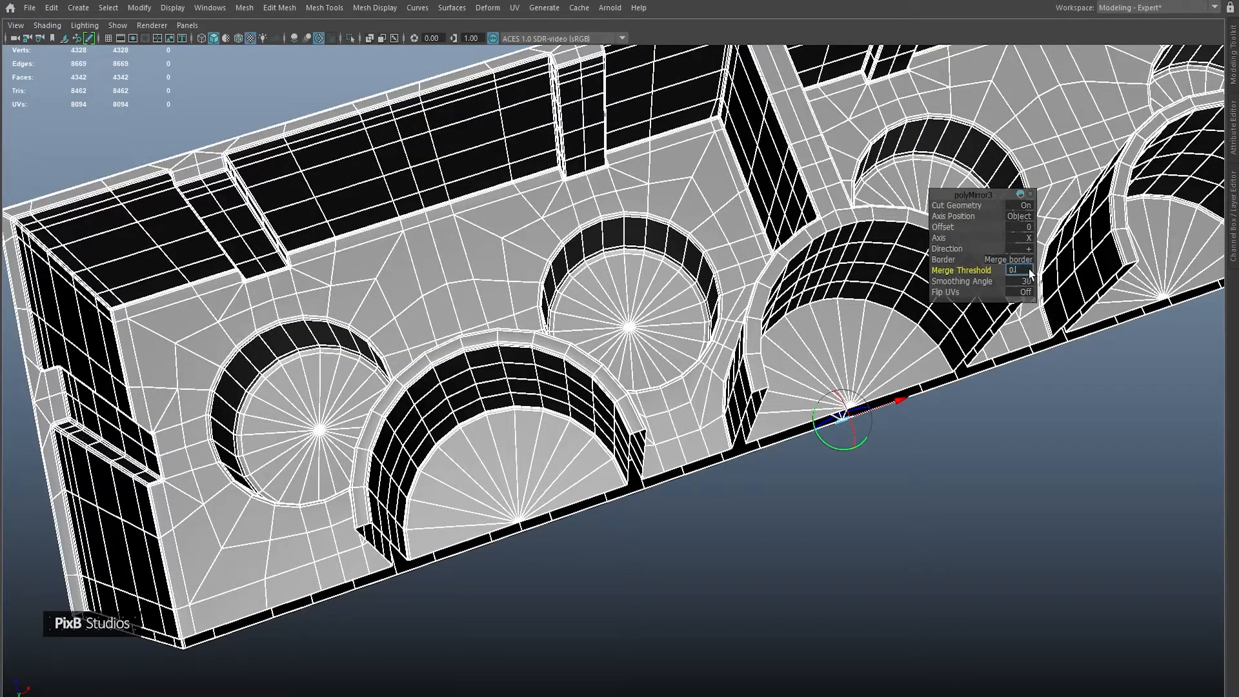
{"action": "left_click", "coordinate": [715, 261]}
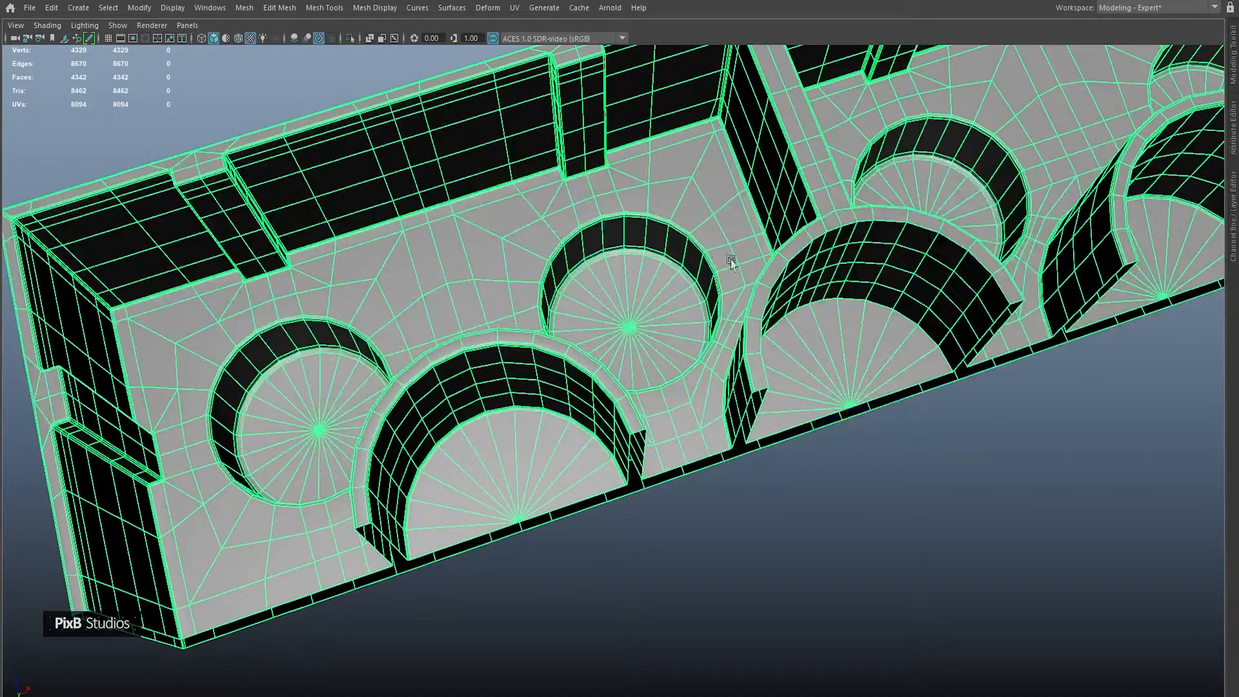
Mirror the half brick along Z in the negative direction with Object axis position and a lowered merge threshold.
{"action": "right_click_drag", "start_coordinate": [850, 205], "coordinate": [847, 358], "text": "shift"}
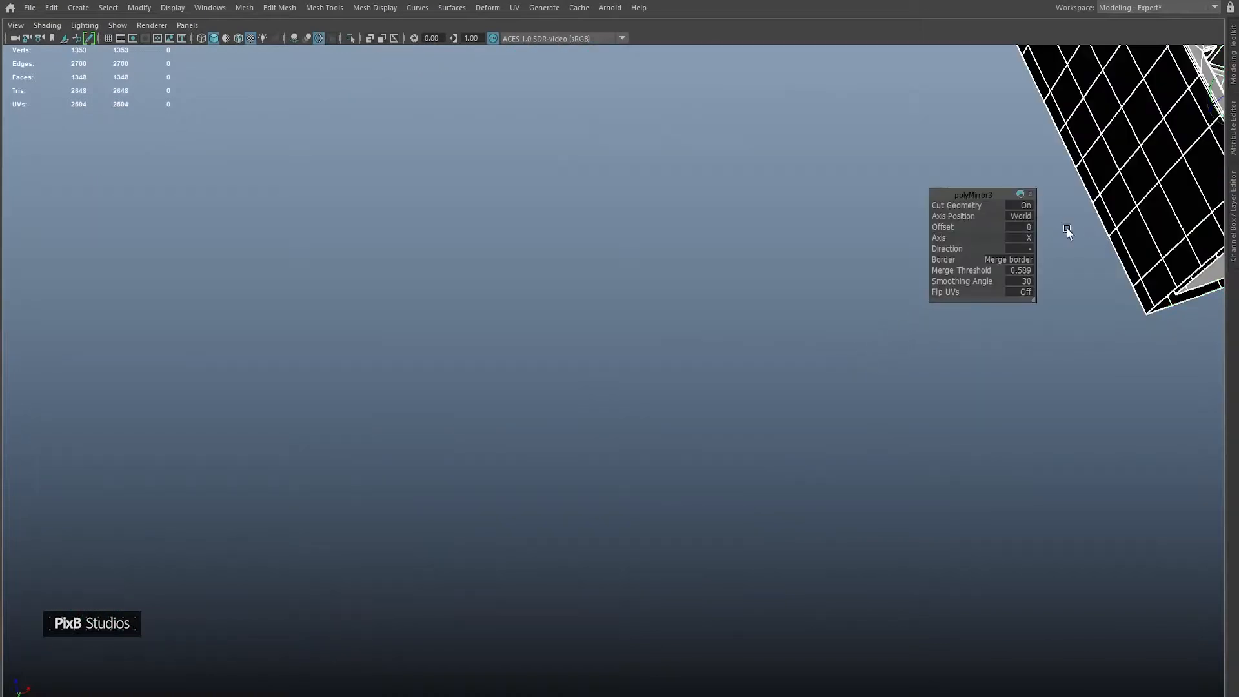
{"action": "left_click", "coordinate": [1028, 218]}
{"action": "left_click", "coordinate": [1037, 239]}
{"action": "left_click", "coordinate": [1027, 248]}
{"action": "left_click", "coordinate": [1049, 268]}
{"action": "left_click", "coordinate": [1028, 237]}
{"action": "left_click", "coordinate": [1059, 265]}
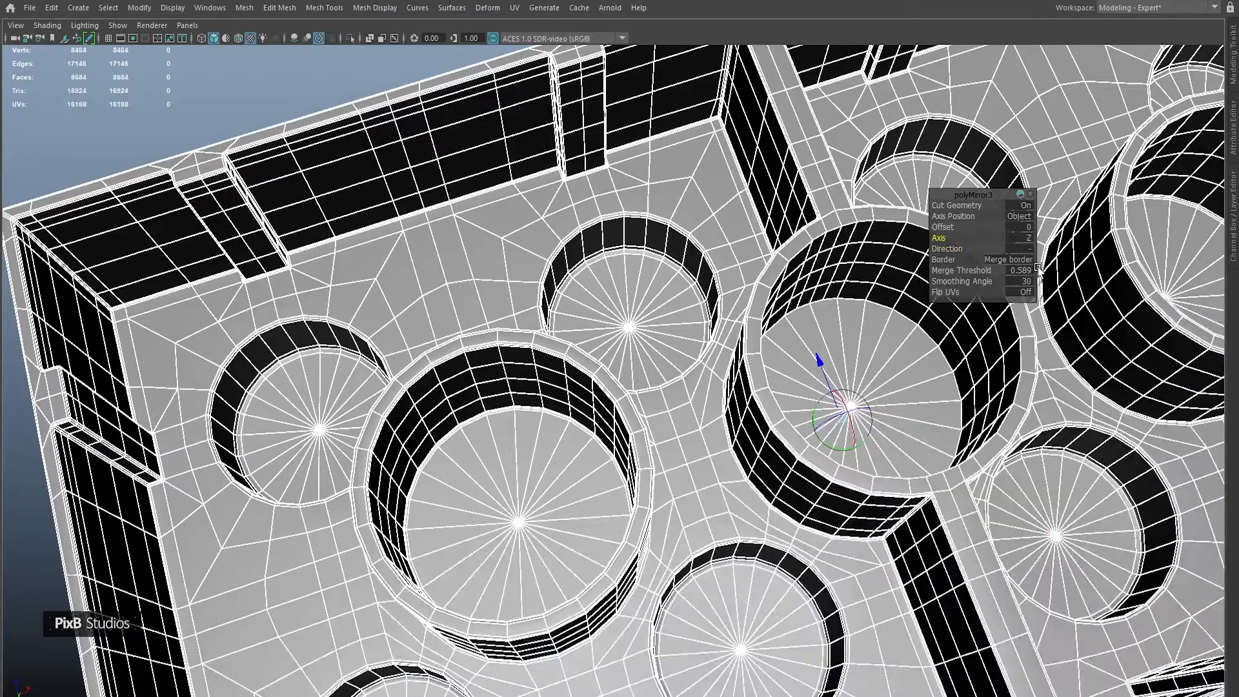
{"action": "left_click", "coordinate": [1021, 271]}
{"action": "key", "text": "Return"}
Cut a new edge across the top where the divider meets the centre tube and select the diagonal edges there for cleanup.
{"action": "left_click_drag", "start_coordinate": [973, 316], "coordinate": [656, 231], "text": "alt"}
{"action": "right_click_drag", "start_coordinate": [655, 231], "coordinate": [854, 315], "text": "alt"}
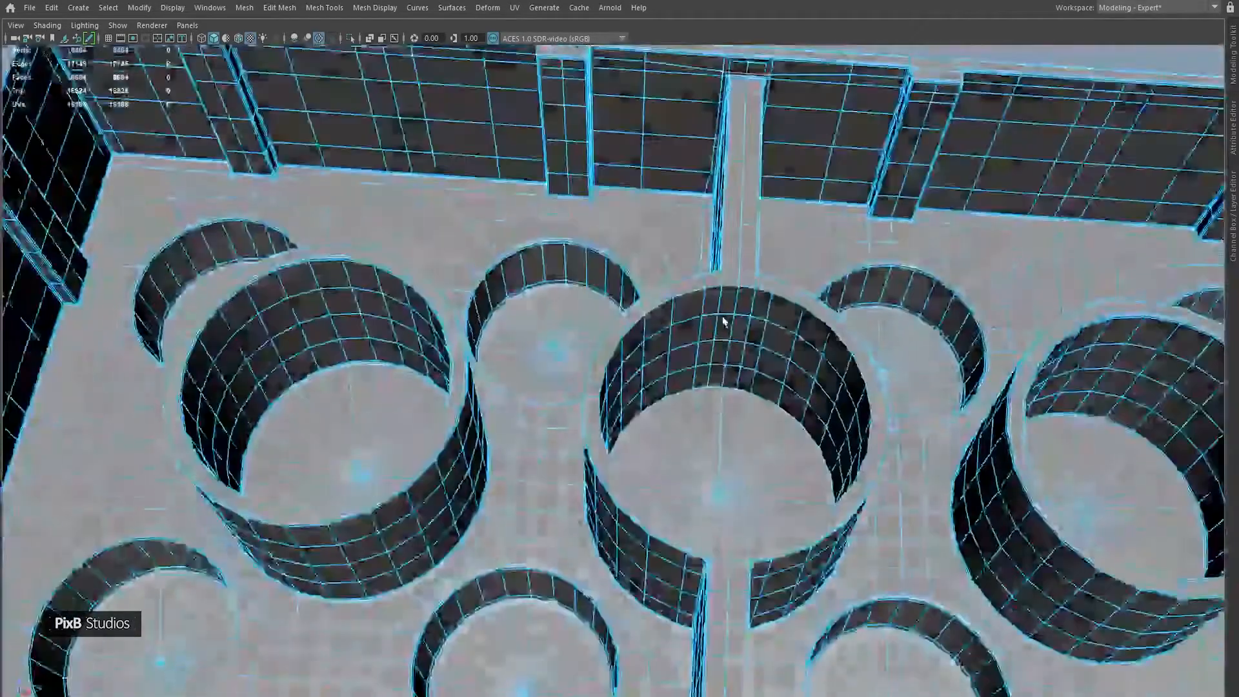
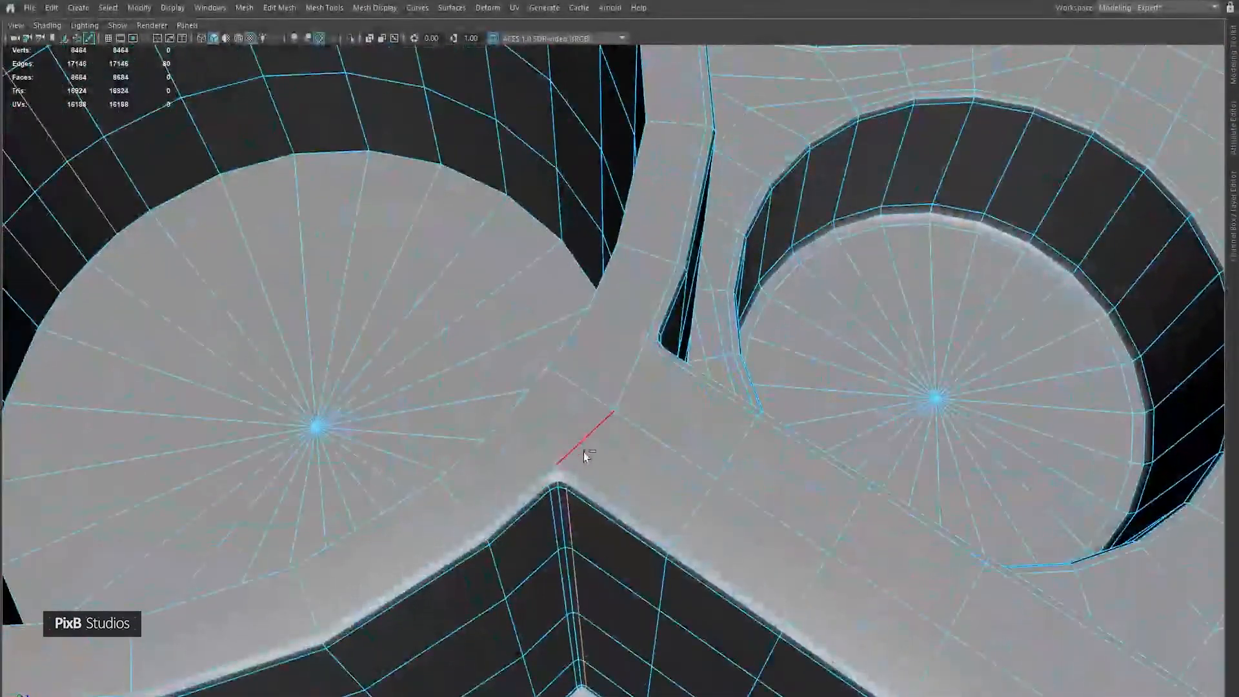
{"action": "left_click", "coordinate": [660, 354]}
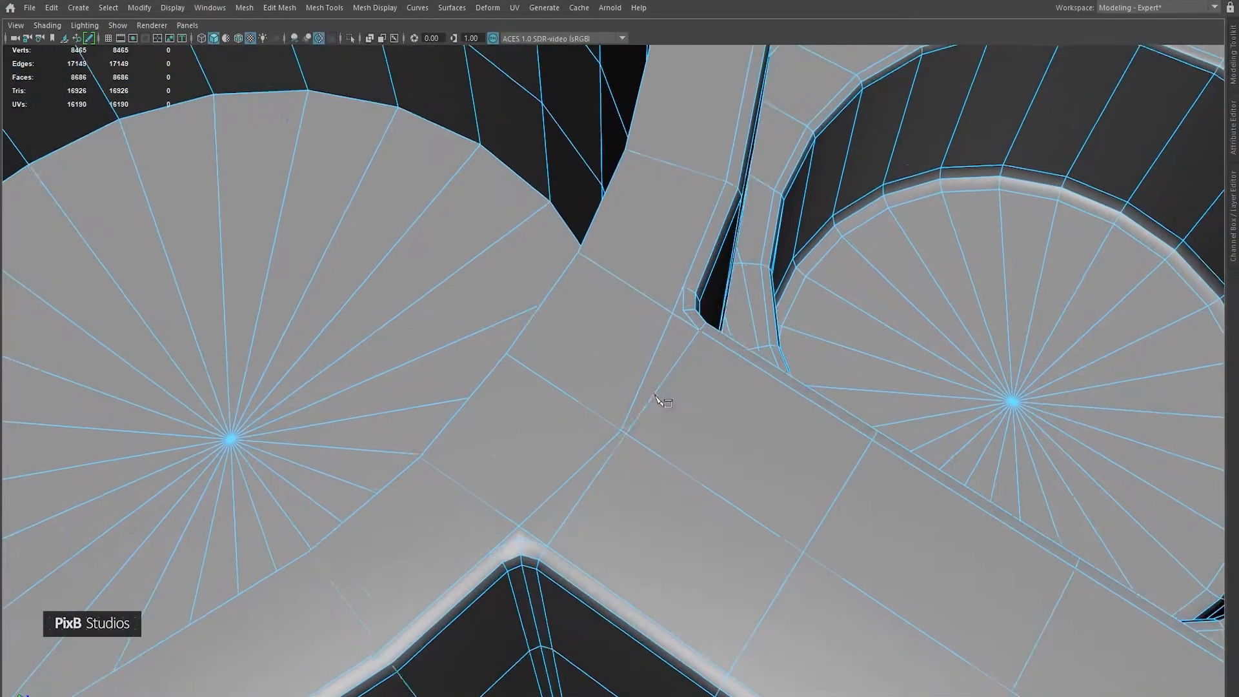
{"action": "right_click", "coordinate": [659, 354]}
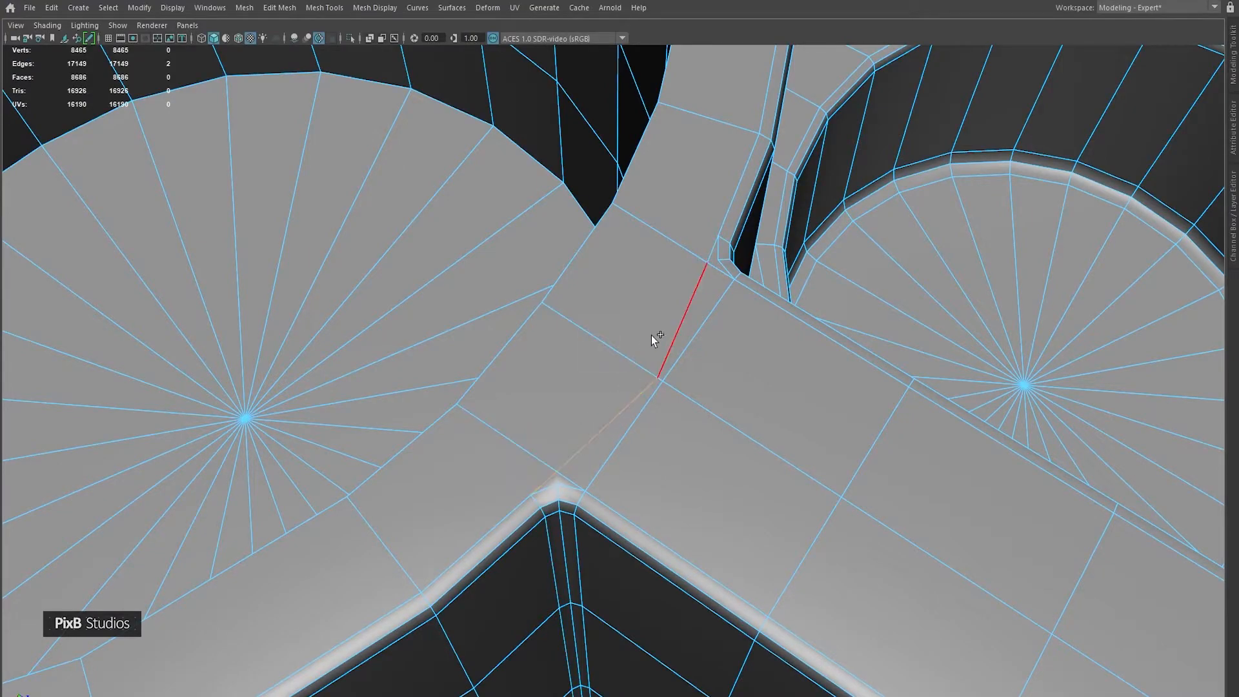
{"action": "right_click", "coordinate": [708, 247]}
{"action": "left_click", "coordinate": [591, 326]}
{"action": "left_click_drag", "start_coordinate": [592, 326], "coordinate": [631, 319], "text": "alt"}
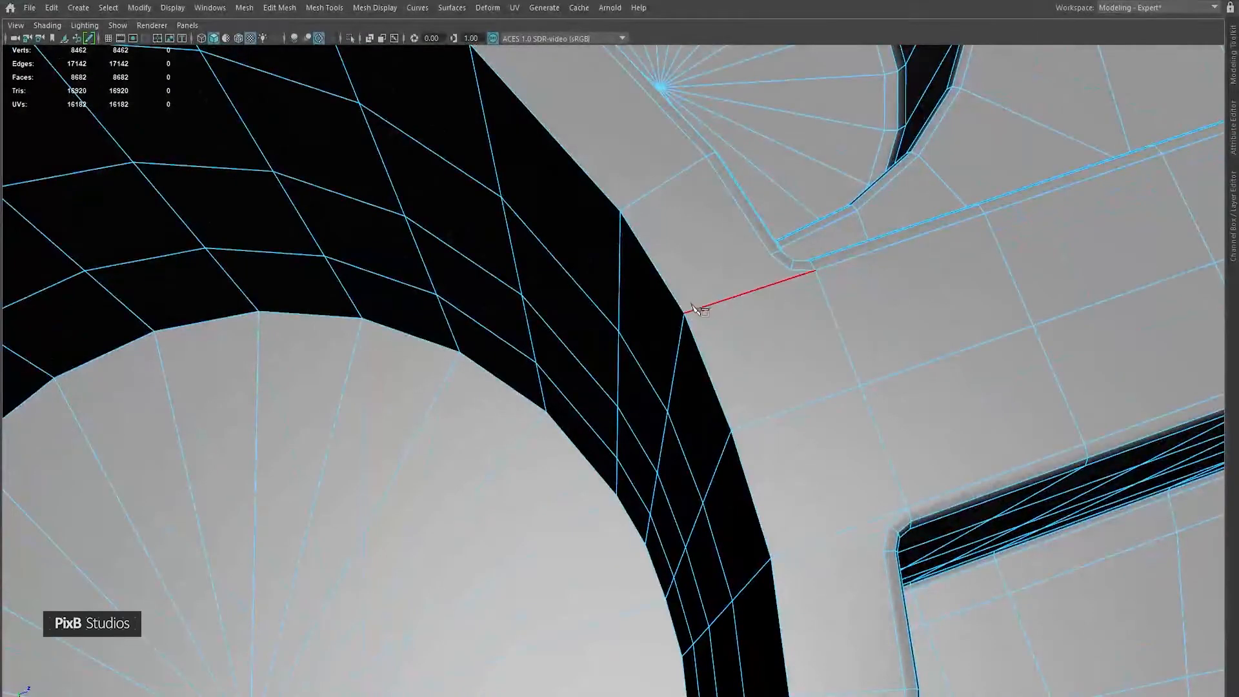
Delete the unneeded edges at the divider's junction with the centre tube and cut a straight edge between the divider's two corners.
{"action": "left_click", "coordinate": [687, 311]}
{"action": "left_click", "coordinate": [848, 524], "text": "shift"}
{"action": "key", "text": "Delete"}
{"action": "right_click_drag", "start_coordinate": [911, 413], "coordinate": [855, 412], "text": "shift"}
{"action": "left_click", "coordinate": [792, 272]}
{"action": "left_click", "coordinate": [888, 524]}
{"action": "right_click", "coordinate": [887, 526]}
{"action": "left_click", "coordinate": [883, 551]}
Delete the unedited mirrored half on one side of the brick's long centreline in an orthographic view.
{"action": "scroll", "coordinate": [748, 310], "scroll_direction": "down", "scroll_amount": 8}
{"action": "middle_click_drag", "start_coordinate": [563, 169], "coordinate": [805, 51], "text": "alt"}
{"action": "scroll", "coordinate": [749, 268], "scroll_direction": "down", "scroll_amount": 2}
{"action": "scroll", "coordinate": [743, 266], "scroll_direction": "down", "scroll_amount": 3}
{"action": "left_click_drag", "start_coordinate": [743, 266], "coordinate": [785, 287], "text": "alt"}
{"action": "key", "text": "space"}
{"action": "key", "text": "f"}
{"action": "middle_click_drag", "start_coordinate": [644, 304], "coordinate": [635, 232], "text": "alt"}
{"action": "right_click_drag", "start_coordinate": [653, 221], "coordinate": [653, 257]}
{"action": "scroll", "coordinate": [657, 119], "scroll_direction": "down", "scroll_amount": 6}
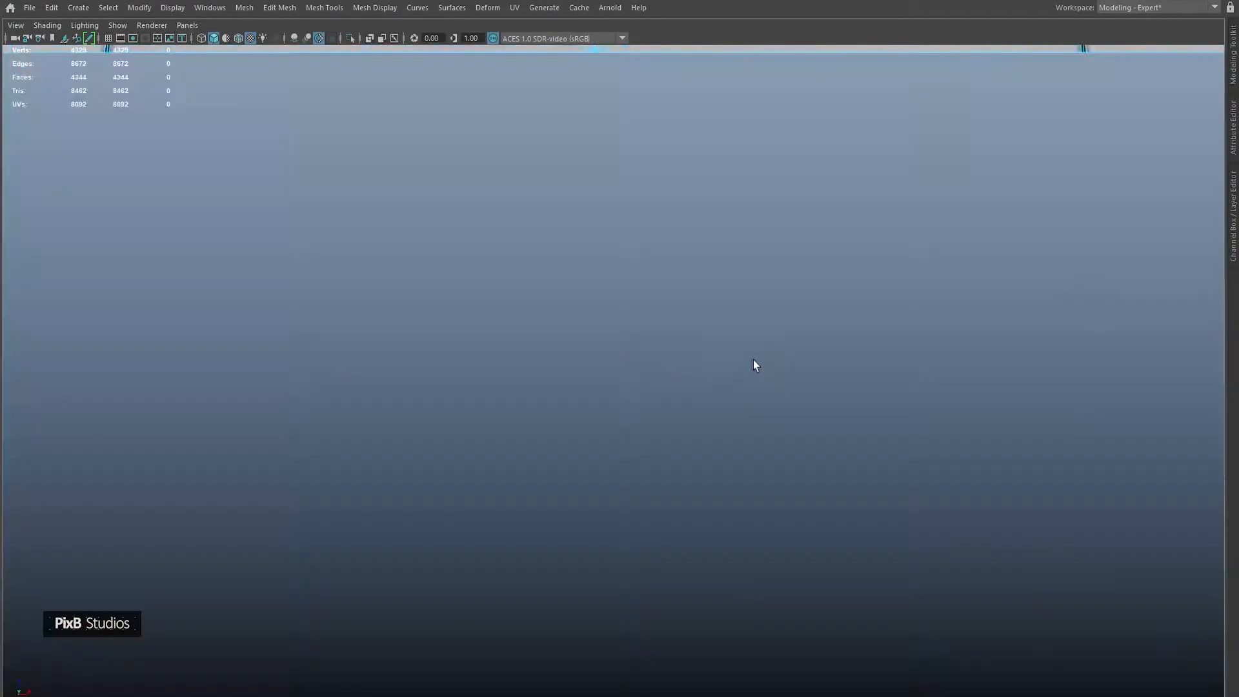
{"action": "key", "text": "f"}
{"action": "left_click", "coordinate": [651, 262]}
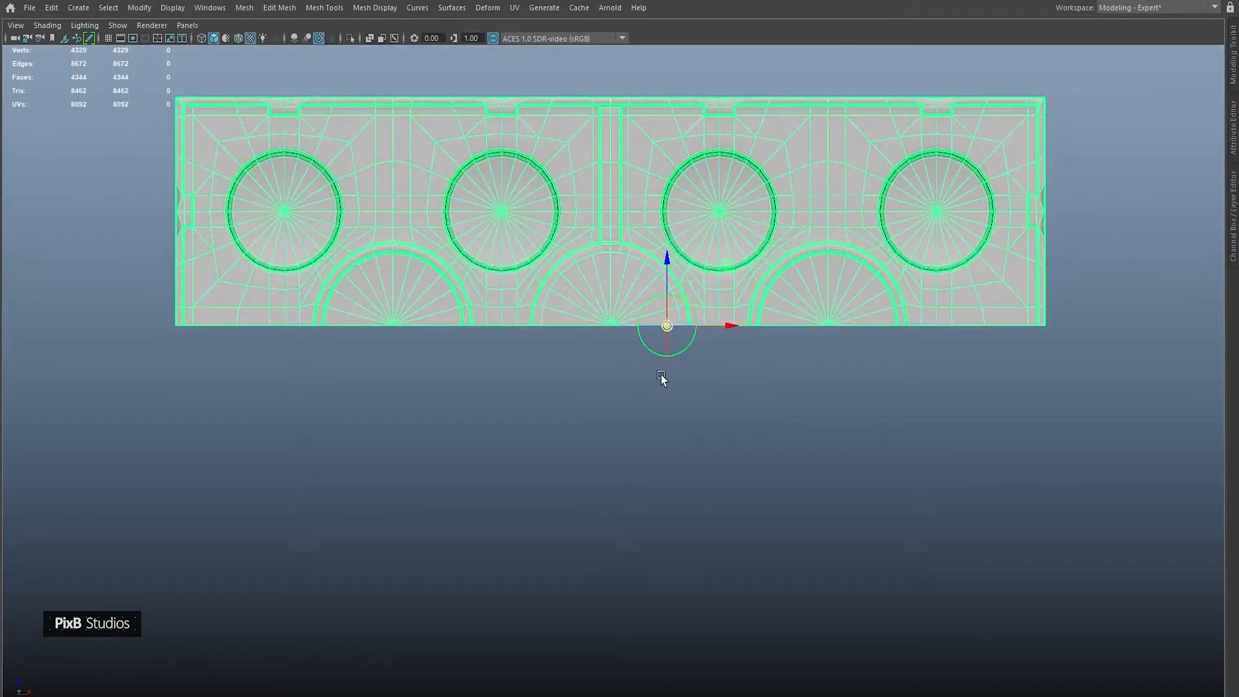
Mirror the corrected half along Z in the negative direction with Object axis position, merged borders and a lowered merge threshold.
{"action": "right_click_drag", "start_coordinate": [652, 282], "coordinate": [652, 435], "text": "shift"}
{"action": "left_click", "coordinate": [1029, 239]}
{"action": "left_click", "coordinate": [1040, 270]}
{"action": "left_click", "coordinate": [1025, 217]}
{"action": "left_click", "coordinate": [1059, 235]}
{"action": "left_click", "coordinate": [1030, 250]}
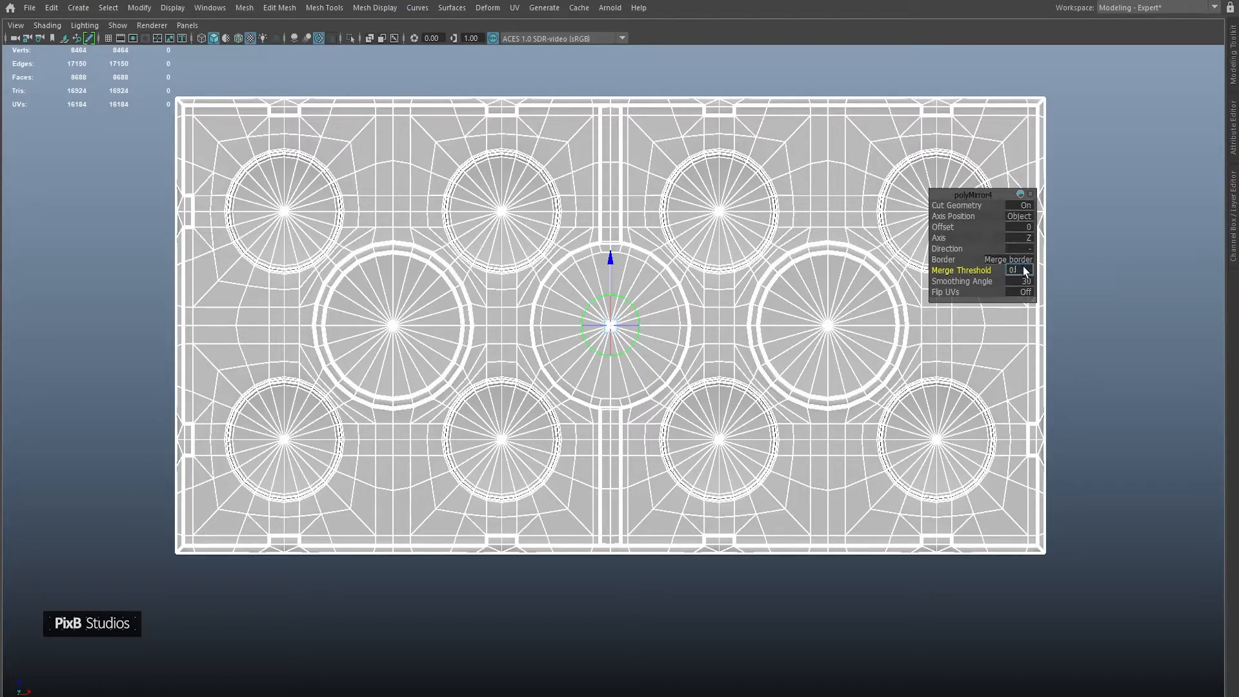
{"action": "middle_click_drag", "start_coordinate": [676, 234], "coordinate": [709, 252], "text": "alt"}
{"action": "key", "text": "q"}
Examine the closely spaced vertical edges inside the centre tube where the dividers meet it.
{"action": "key", "text": "space"}
{"action": "left_click_drag", "start_coordinate": [743, 207], "coordinate": [744, 161]}
{"action": "left_click_drag", "start_coordinate": [600, 239], "coordinate": [732, 188], "text": "alt"}
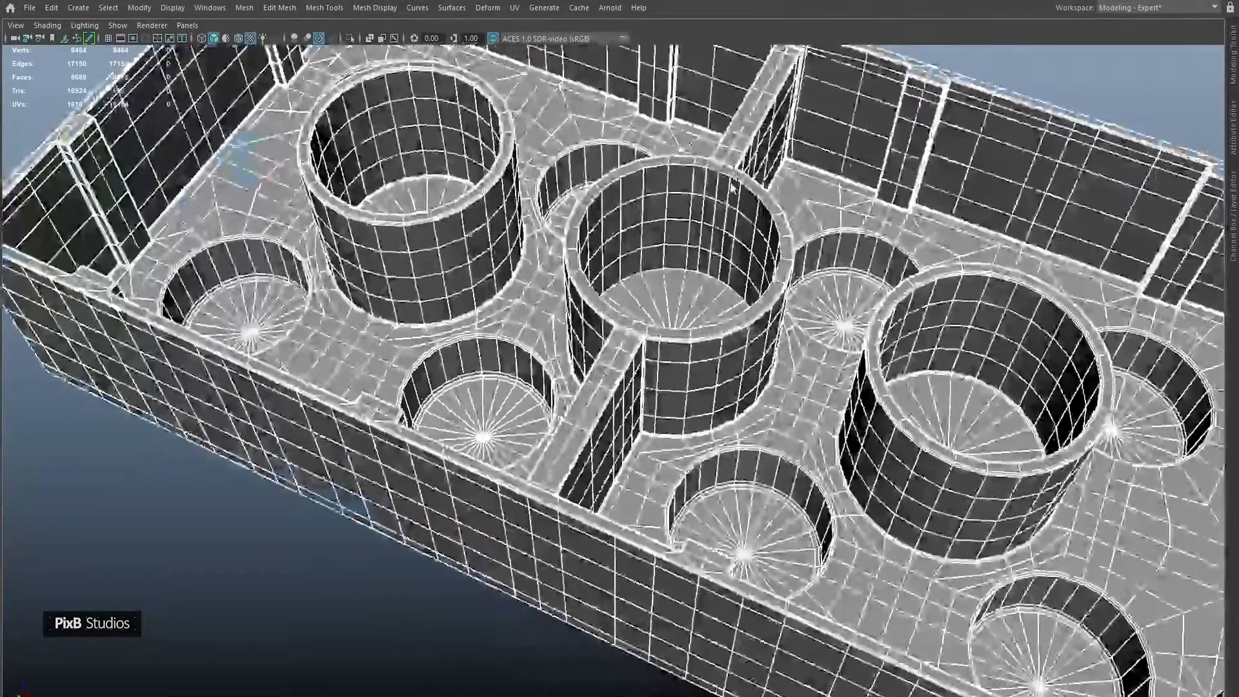
{"action": "right_click_drag", "start_coordinate": [733, 188], "coordinate": [692, 185]}
{"action": "scroll", "coordinate": [691, 186], "scroll_direction": "up", "scroll_amount": 3}
{"action": "middle_click_drag", "start_coordinate": [692, 186], "coordinate": [680, 280], "text": "alt"}
{"action": "left_click_drag", "start_coordinate": [681, 280], "coordinate": [517, 282], "text": "alt"}
{"action": "scroll", "coordinate": [517, 281], "scroll_direction": "up", "scroll_amount": 4}
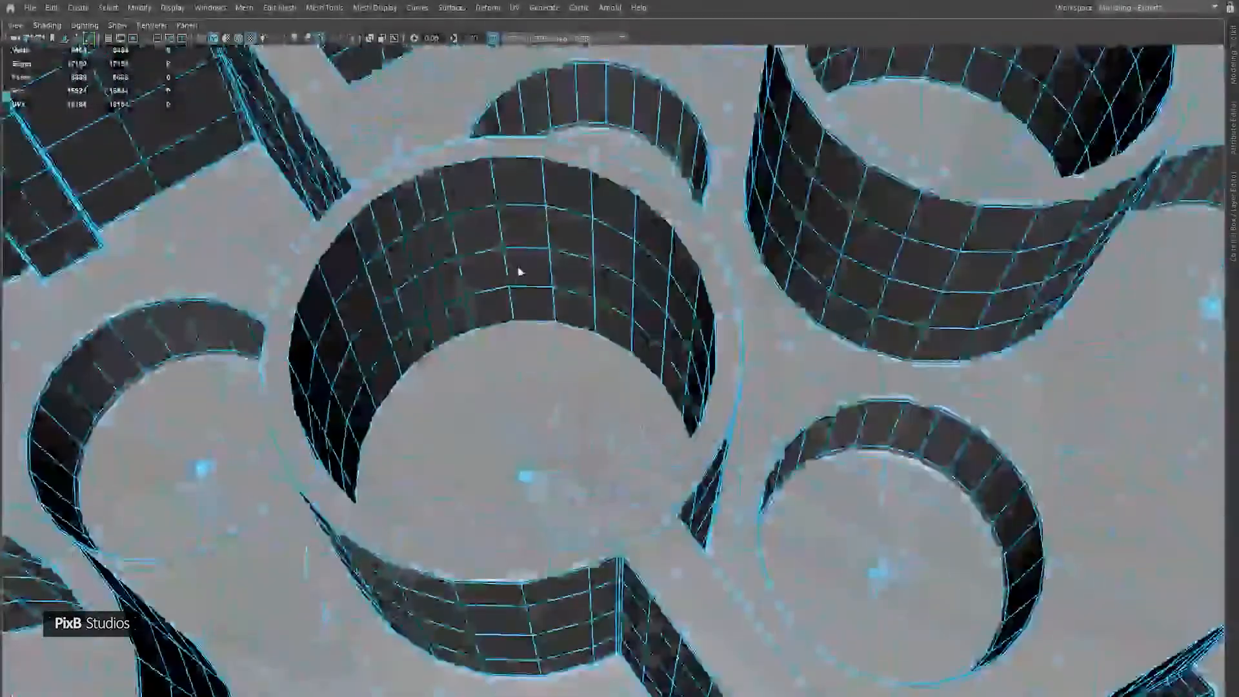
{"action": "middle_click_drag", "start_coordinate": [517, 281], "coordinate": [609, 366], "text": "alt"}
{"action": "left_click", "coordinate": [532, 299]}
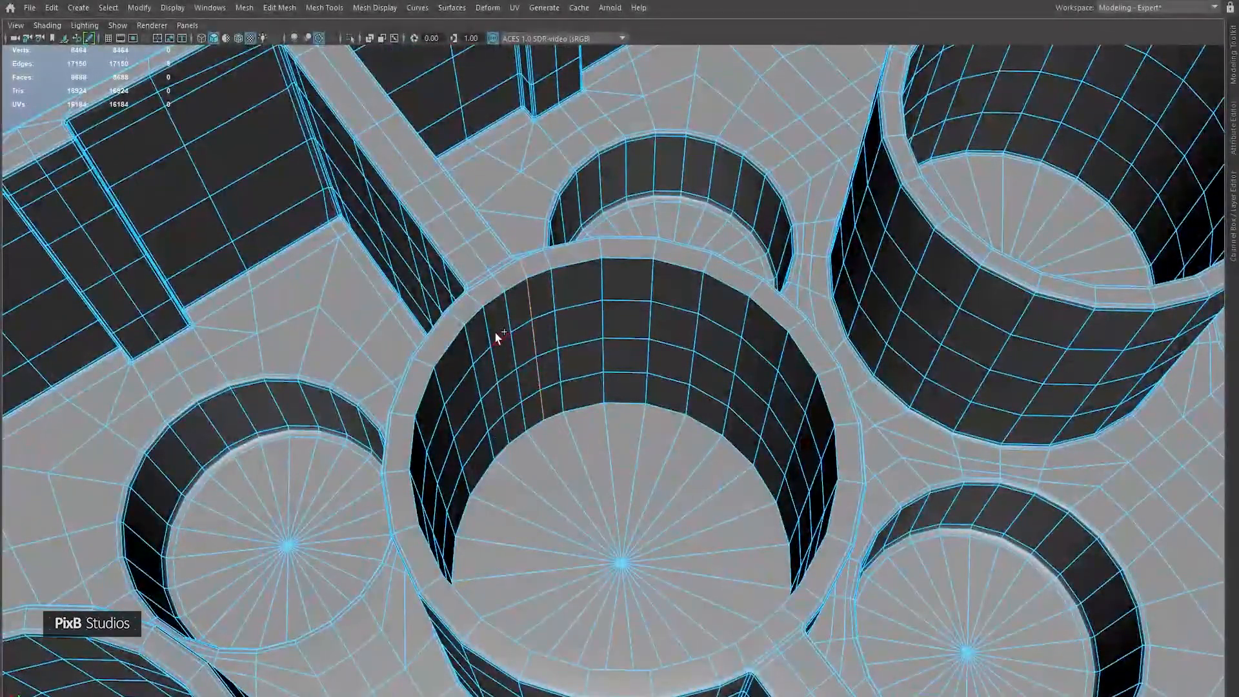
{"action": "left_click_drag", "start_coordinate": [489, 327], "coordinate": [889, 258], "text": "alt"}
{"action": "double_click", "coordinate": [873, 181], "text": "shift"}
{"action": "left_click_drag", "start_coordinate": [872, 181], "coordinate": [833, 211], "text": "alt"}
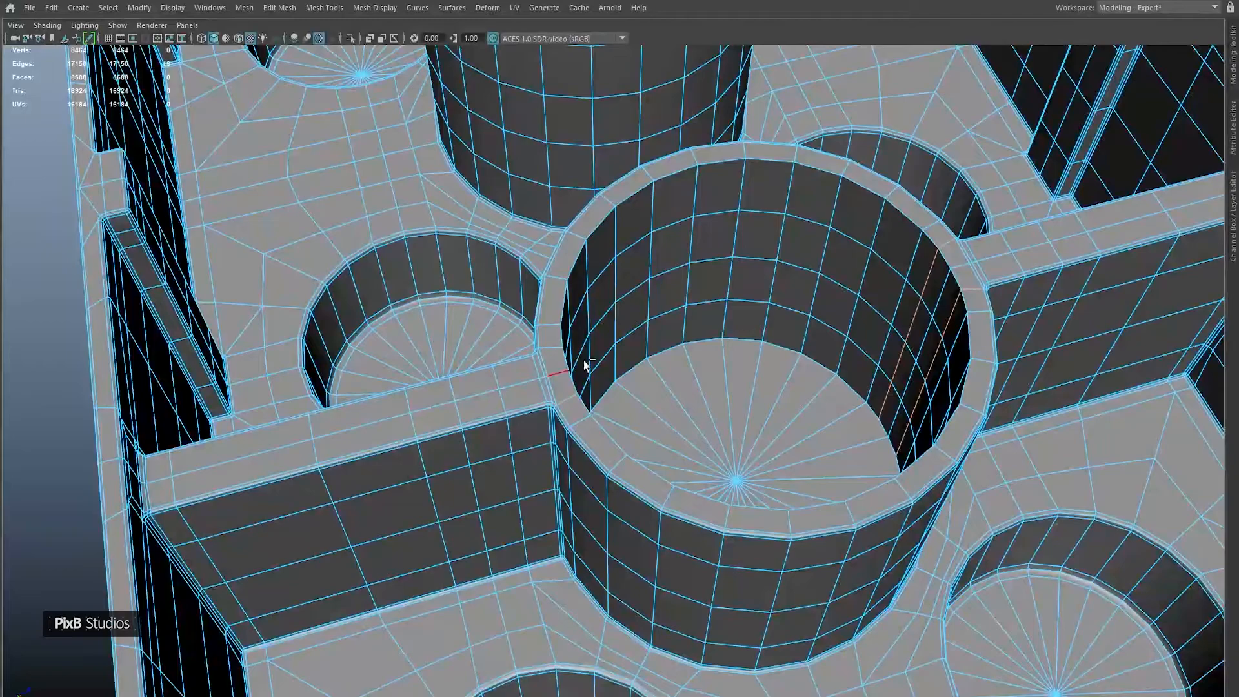
{"action": "left_click_drag", "start_coordinate": [698, 332], "coordinate": [493, 288], "text": "alt"}
{"action": "scroll", "coordinate": [517, 274], "scroll_direction": "up", "scroll_amount": 2}
{"action": "right_click_drag", "start_coordinate": [555, 250], "coordinate": [559, 383], "text": "shift"}
{"action": "left_click_drag", "start_coordinate": [579, 291], "coordinate": [559, 276], "text": "alt"}
{"action": "key", "text": "q"}
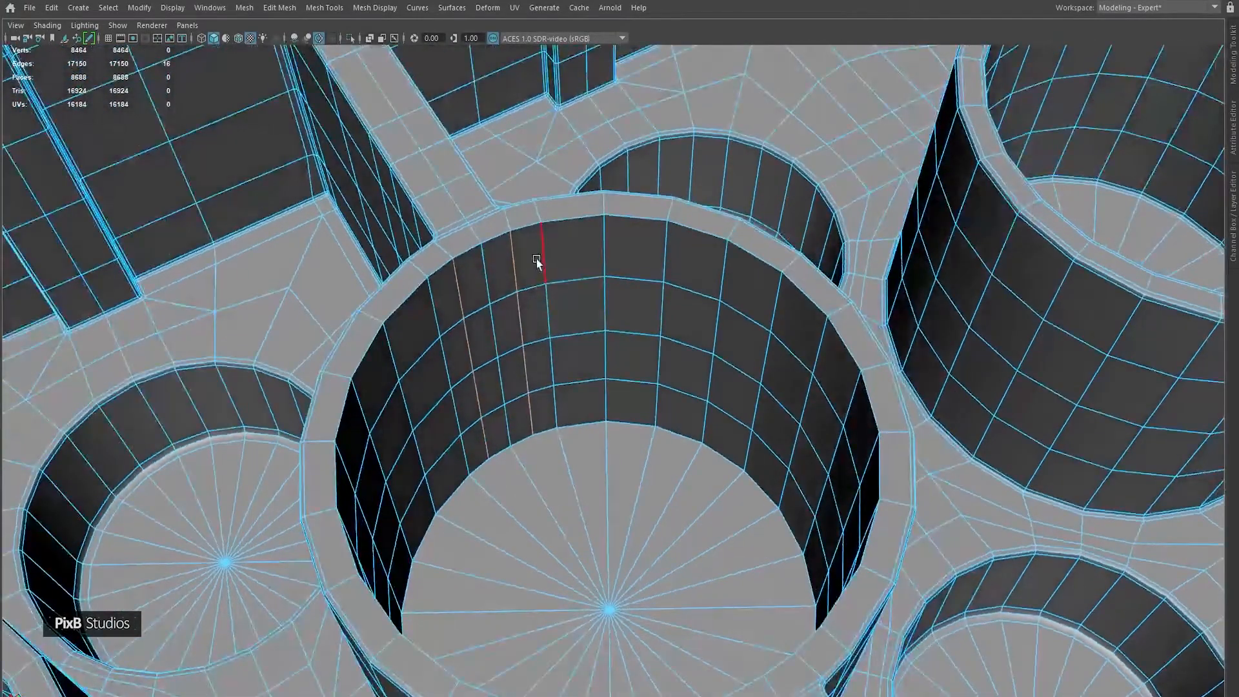
Bevel the centre tube's inner rim and floor edge loops with two segments and a fraction of 0.25, and check the smoothed result.
{"action": "double_click", "coordinate": [483, 244]}
{"action": "right_click_drag", "start_coordinate": [537, 281], "coordinate": [586, 285]}
{"action": "double_click", "coordinate": [549, 408]}
{"action": "key", "text": "ctrl+b"}
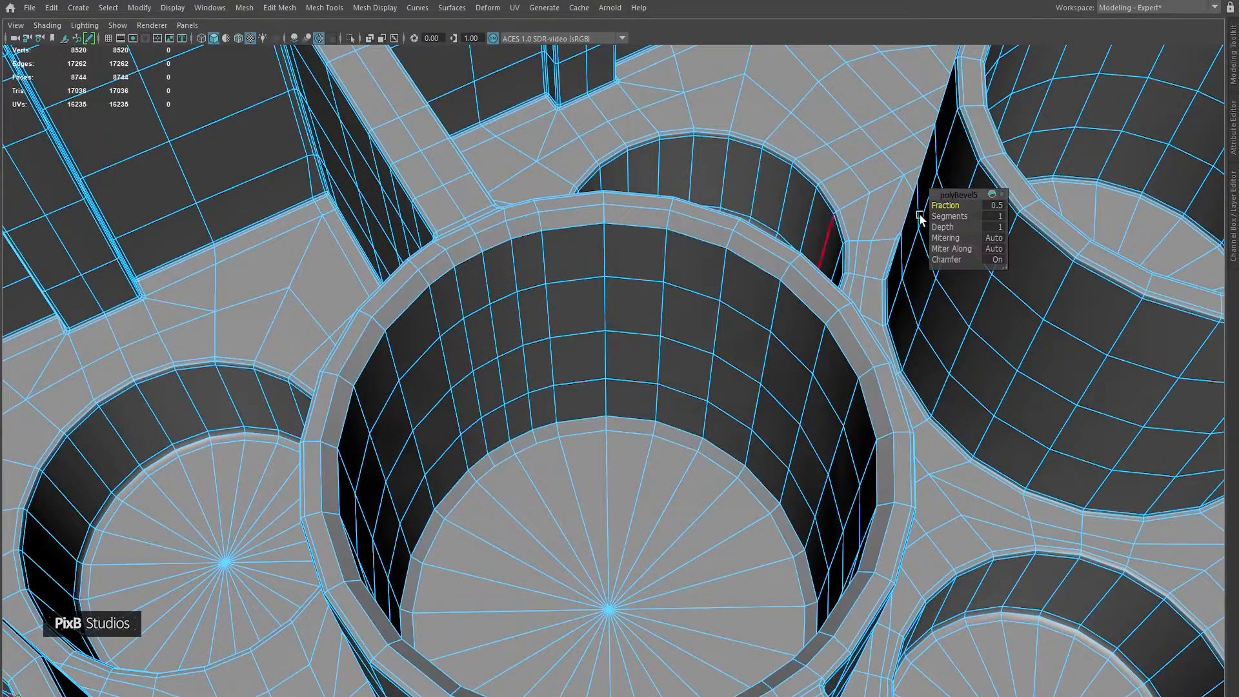
{"action": "left_click_drag", "start_coordinate": [937, 216], "coordinate": [817, 200]}
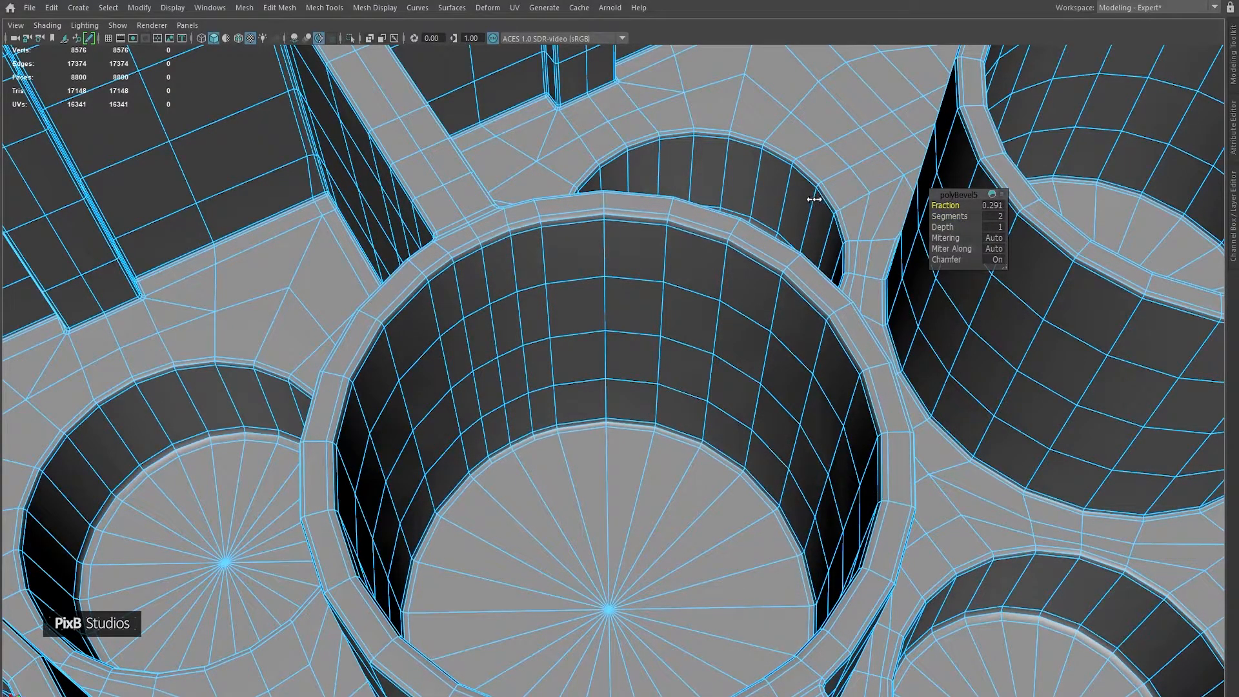
{"action": "type", "text": "0.25"}
{"action": "key", "text": "Return"}
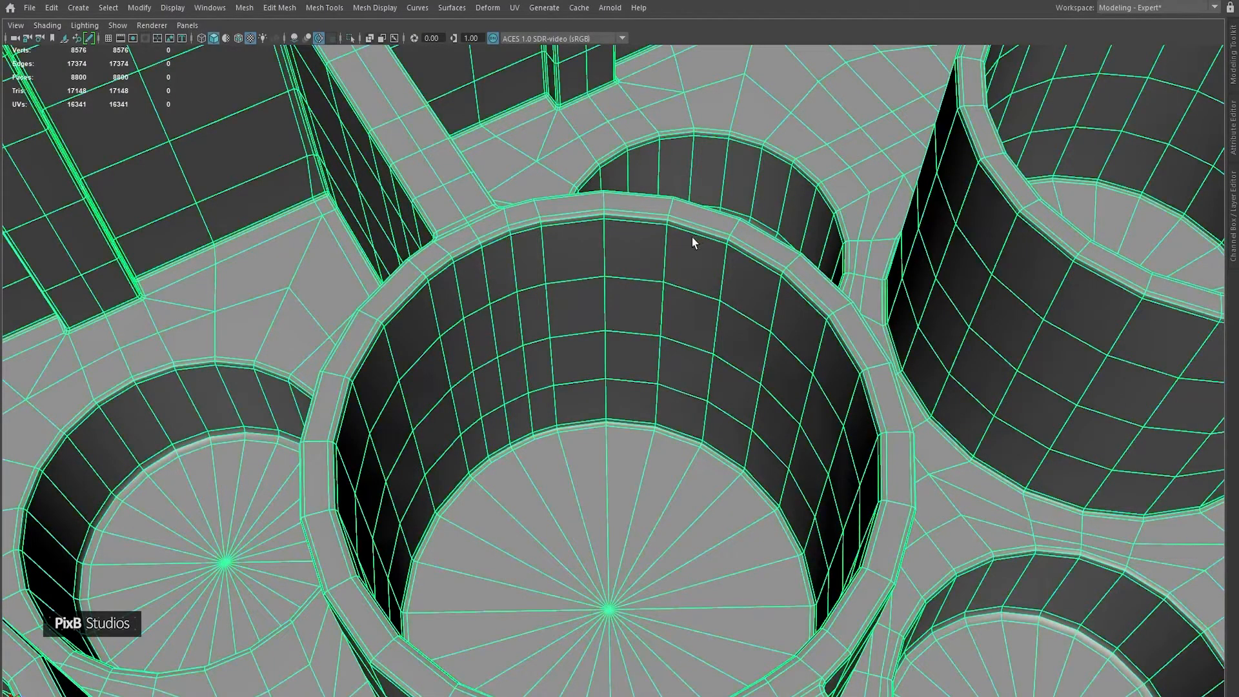
{"action": "key", "text": "f"}
{"action": "left_click", "coordinate": [515, 166]}
{"action": "left_click_drag", "start_coordinate": [515, 165], "coordinate": [531, 213], "text": "alt"}
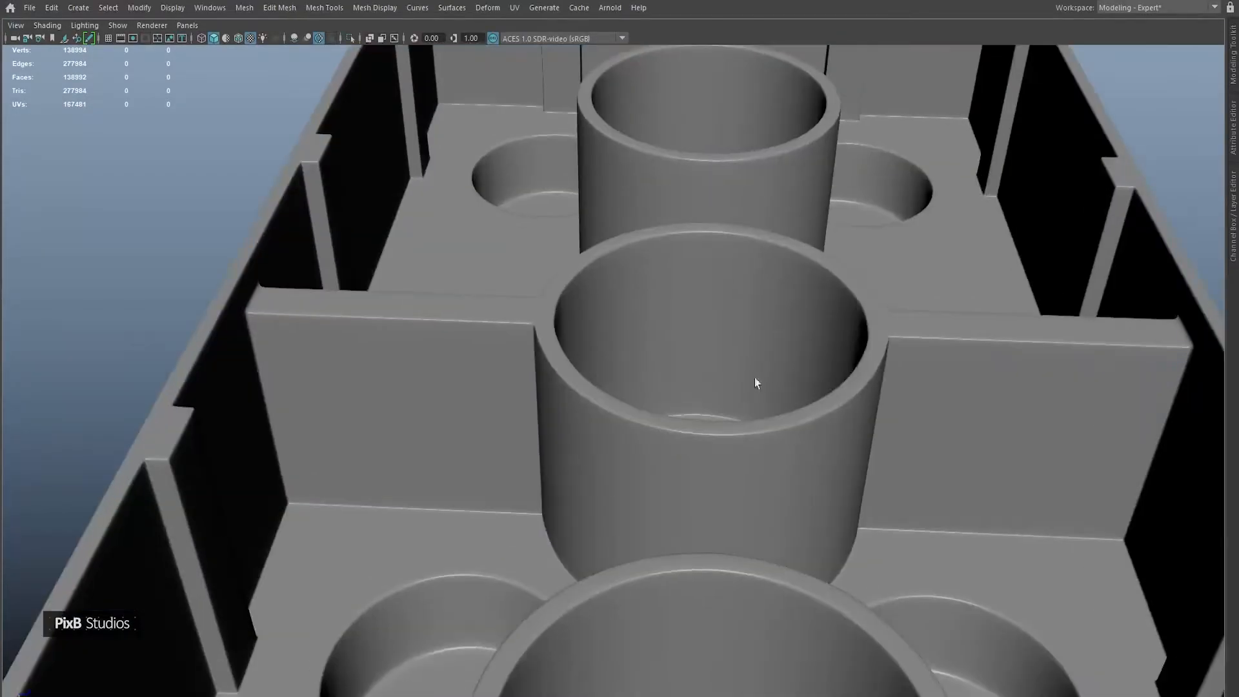
{"action": "left_click", "coordinate": [785, 344]}
Circularize the horizontal edge loops inside the centre tube one by one, from the upper wall down to the floor edge.
{"action": "key", "text": "1"}
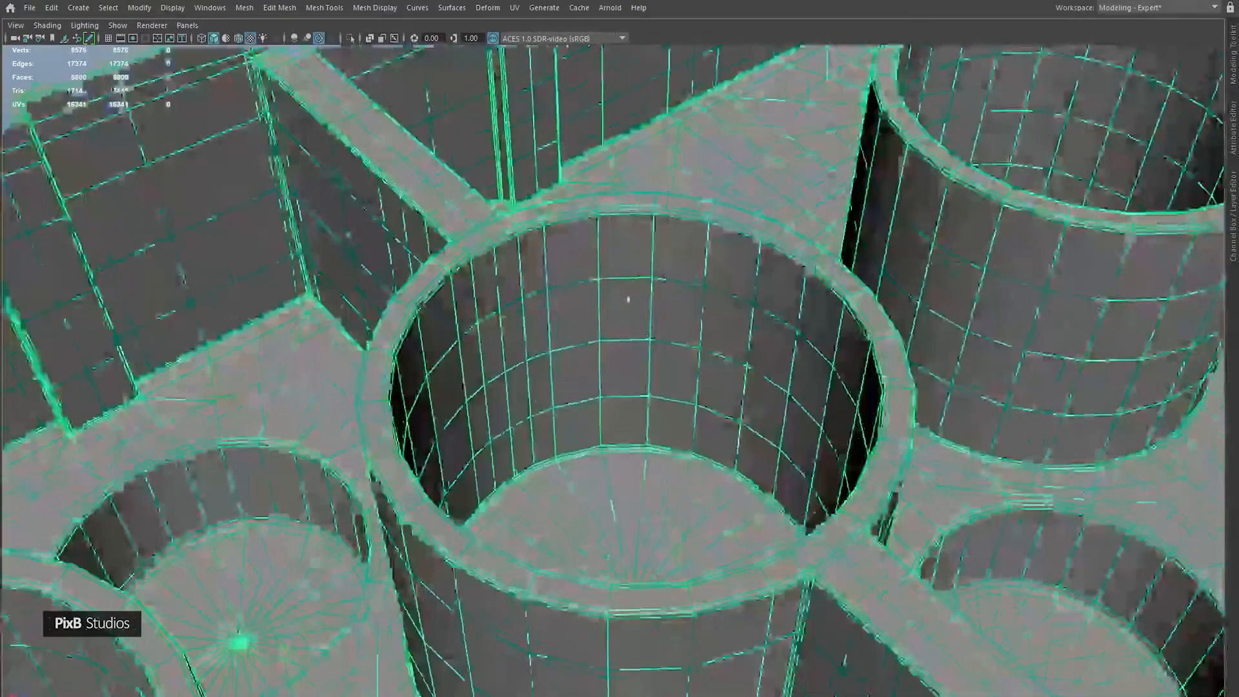
{"action": "key", "text": "F10"}
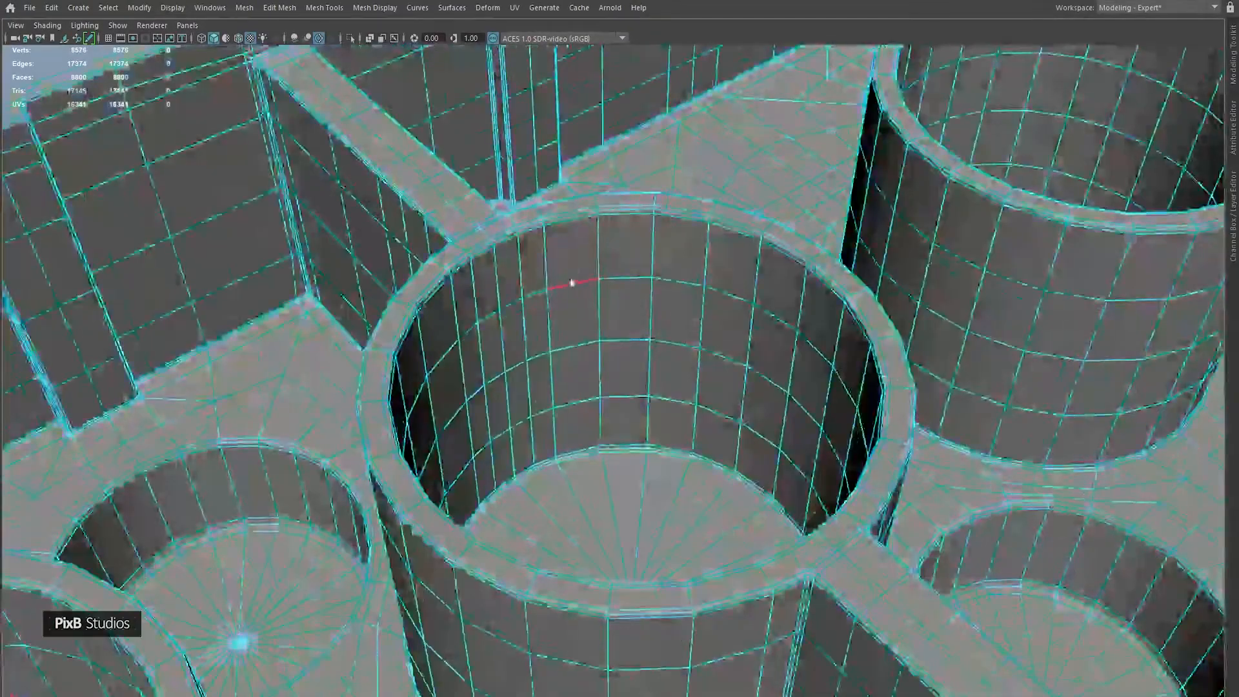
{"action": "double_click", "coordinate": [567, 280]}
{"action": "right_click", "coordinate": [587, 239], "text": "shift"}
{"action": "left_click", "coordinate": [578, 361]}
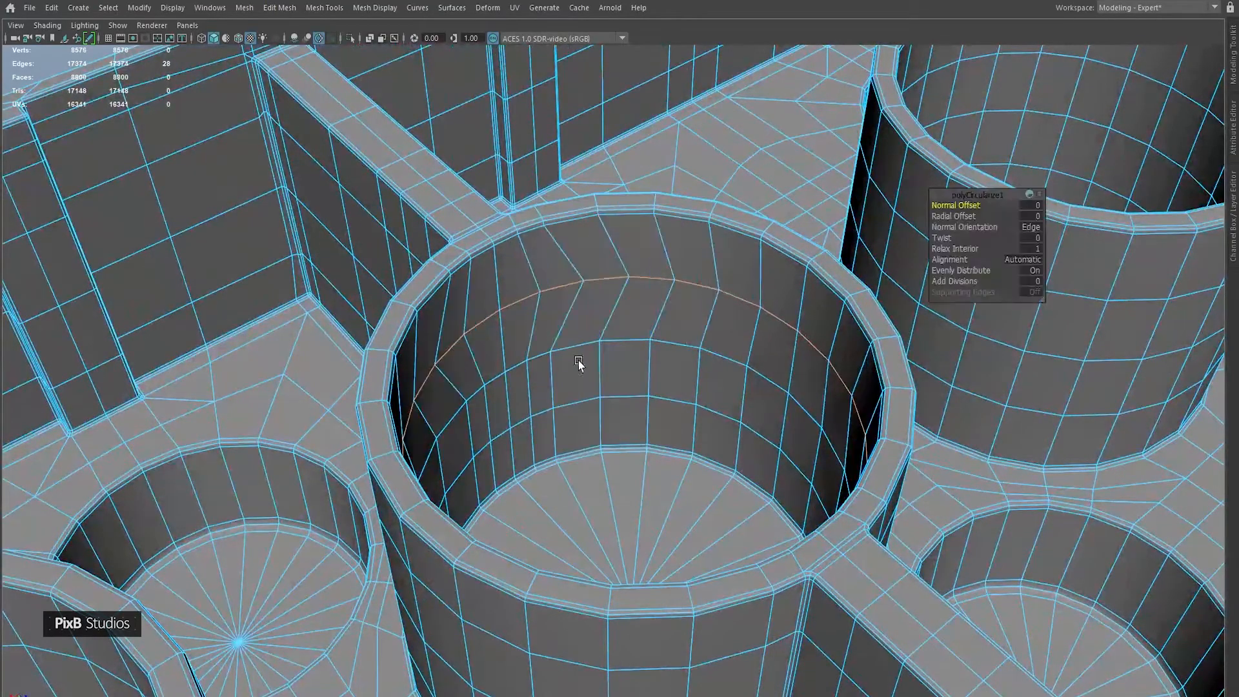
{"action": "double_click", "coordinate": [581, 403]}
{"action": "key", "text": "g"}
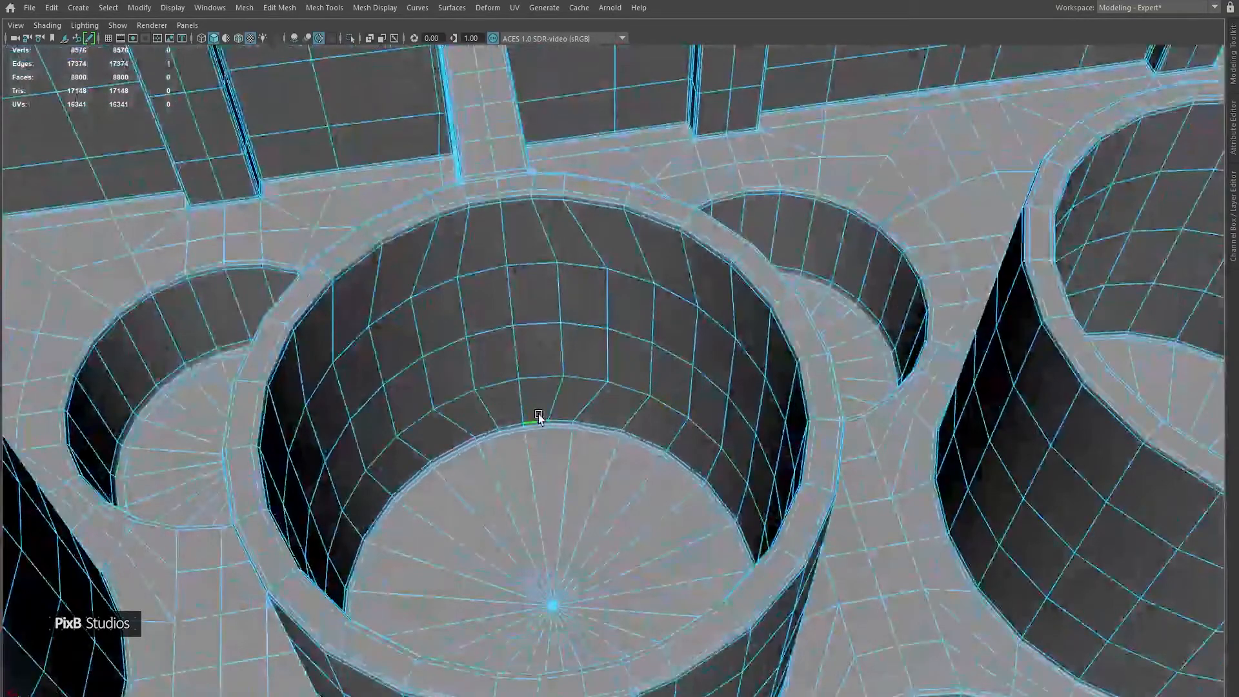
{"action": "key", "text": "g"}
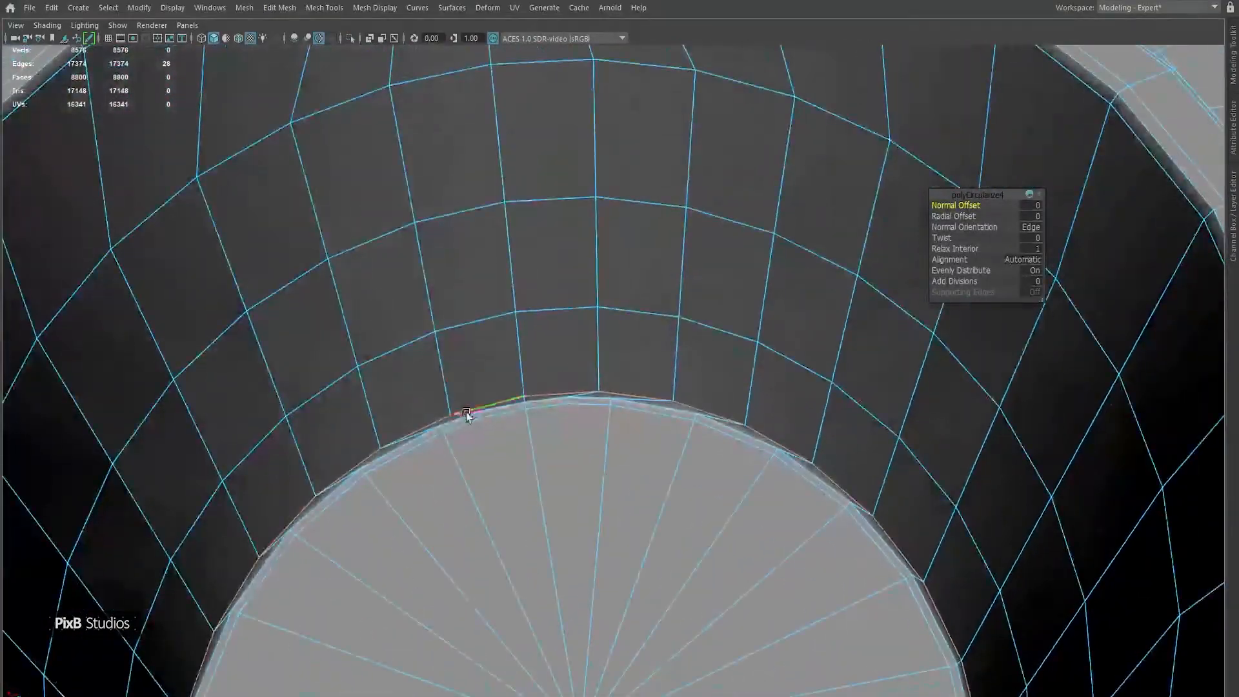
{"action": "double_click", "coordinate": [459, 416]}
{"action": "key", "text": "g"}
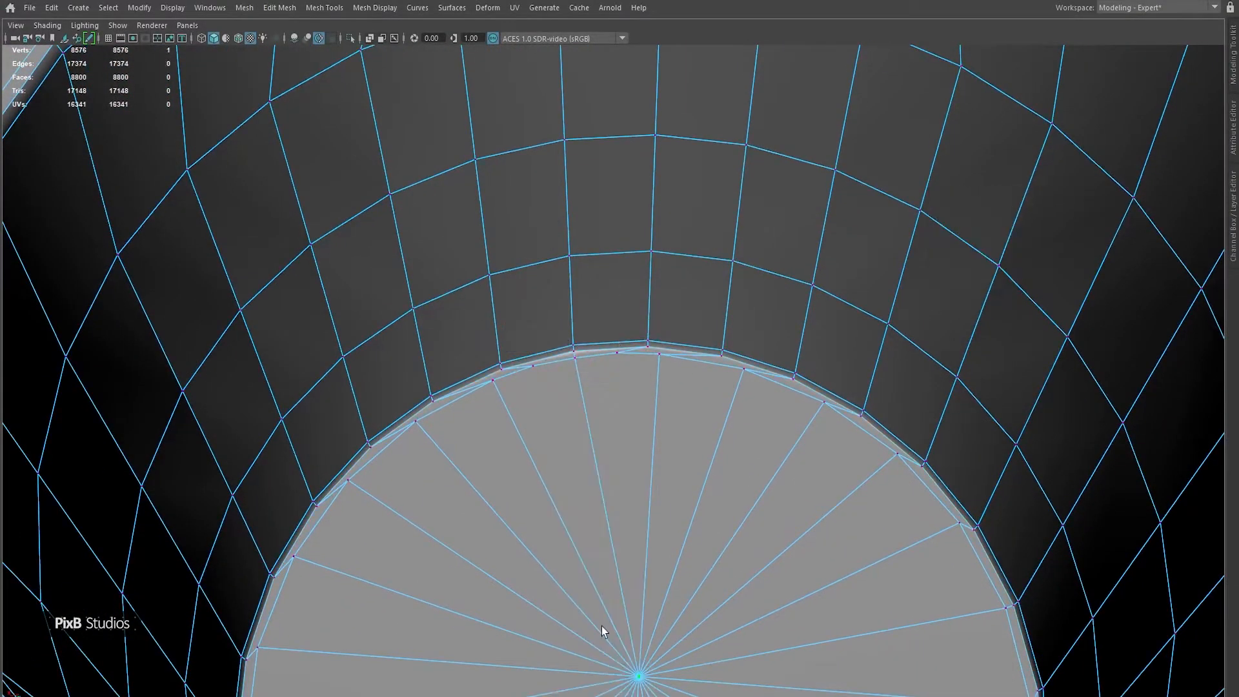
Select the fan of floor faces inside the centre tube and circularize them.
{"action": "key", "text": "ctrl+F11"}
{"action": "right_click", "coordinate": [556, 298], "text": "shift"}
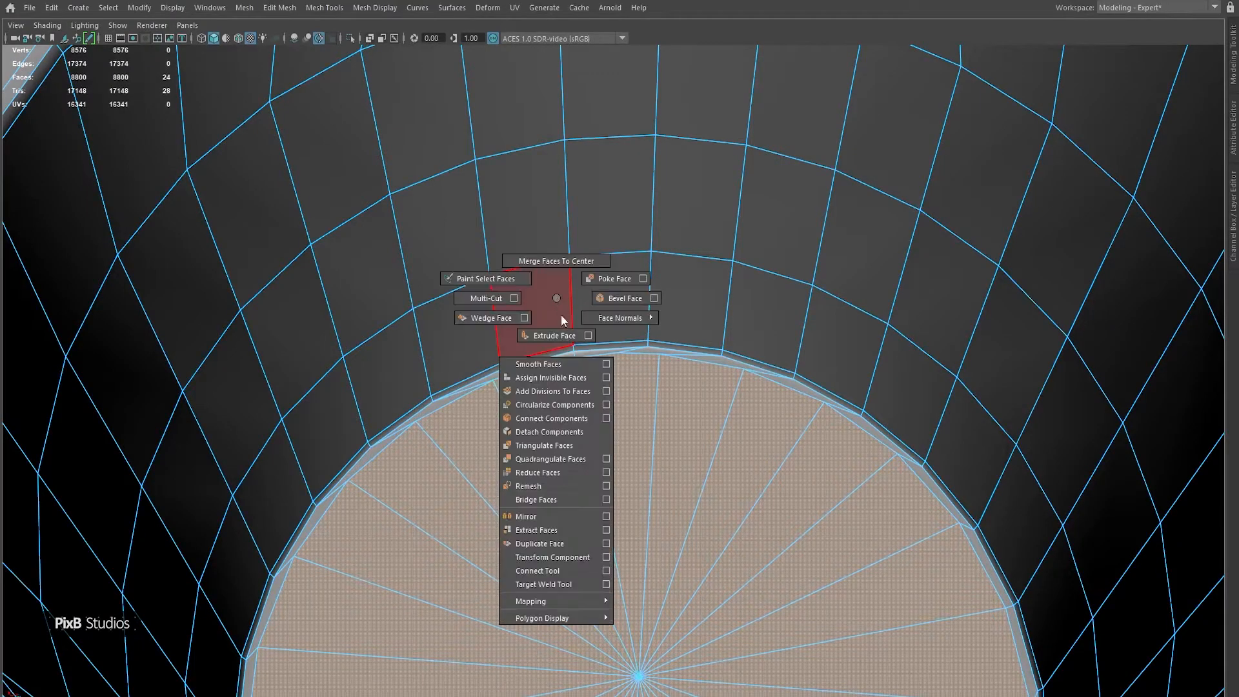
{"action": "right_click_drag", "start_coordinate": [569, 404], "coordinate": [564, 405], "text": "shift"}
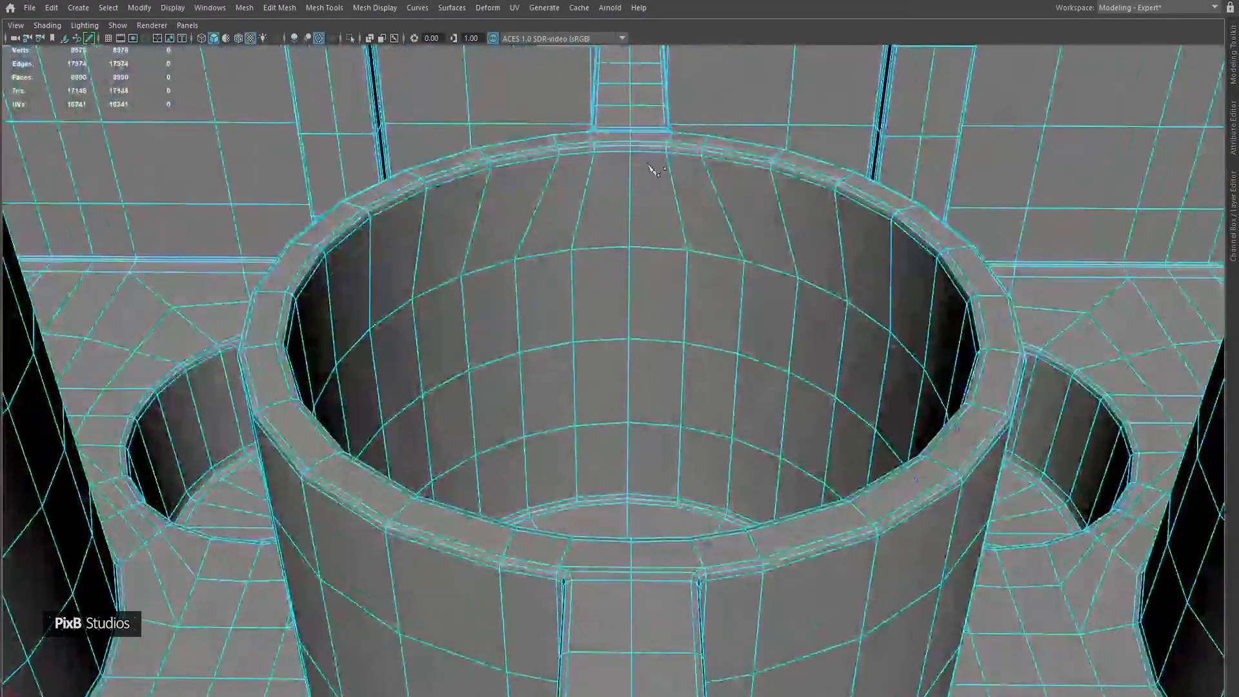
Select the uppermost horizontal edge loop on the centre tube's inner wall and raise it close to the rim.
{"action": "right_click_drag", "start_coordinate": [648, 188], "coordinate": [649, 214], "text": "shift"}
{"action": "left_click", "coordinate": [615, 246]}
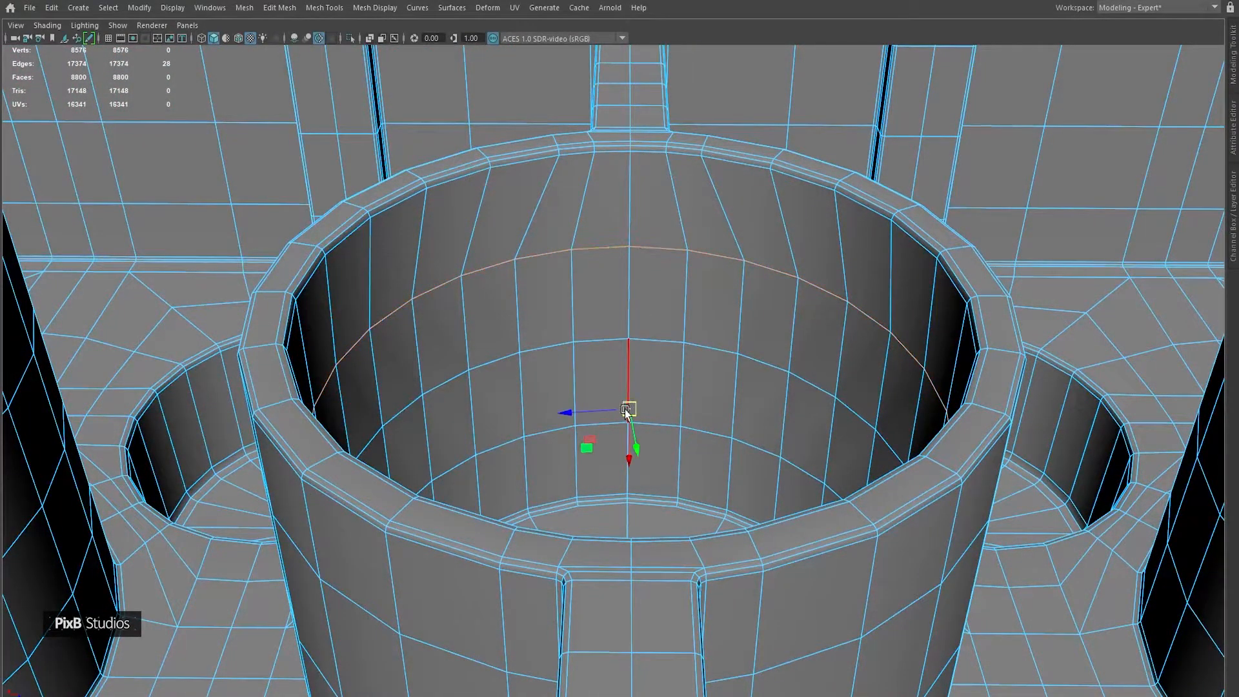
{"action": "left_click_drag", "start_coordinate": [625, 449], "coordinate": [609, 364]}
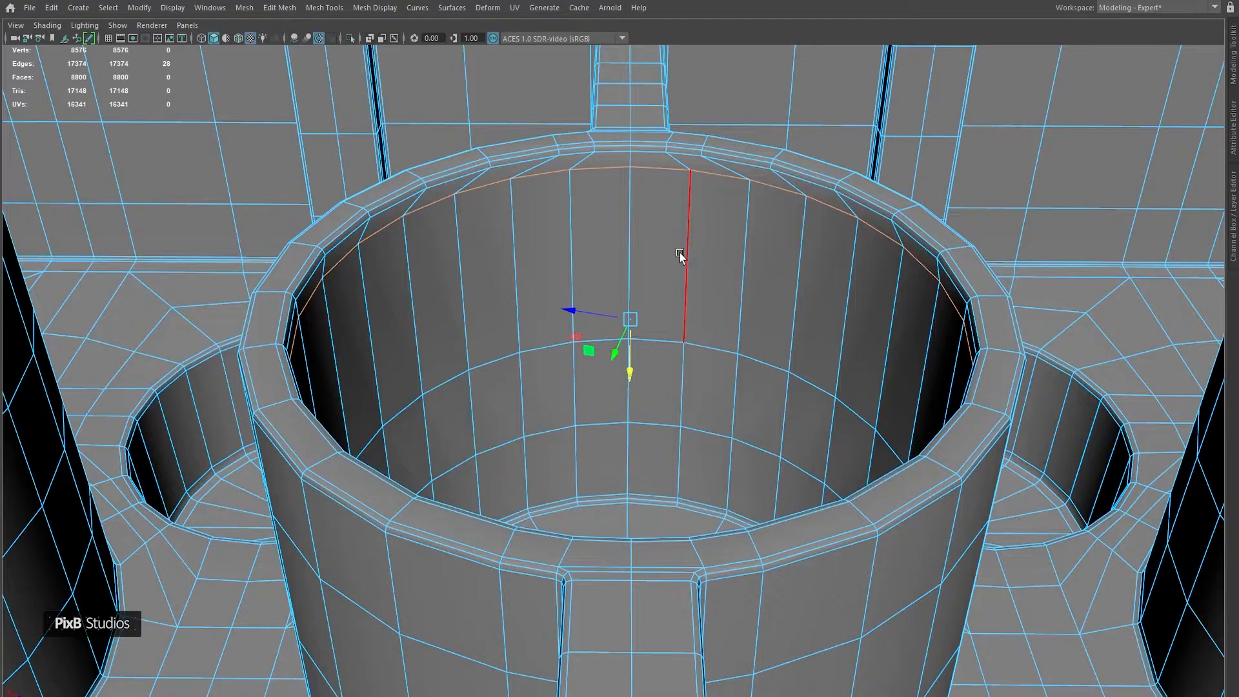
{"action": "left_click", "coordinate": [476, 181]}
Circularize the lowest bevel loop of the centre tube's inner rim and the wall loop below it, and move the wall loop down.
{"action": "right_click_drag", "start_coordinate": [475, 180], "coordinate": [535, 205], "text": "alt"}
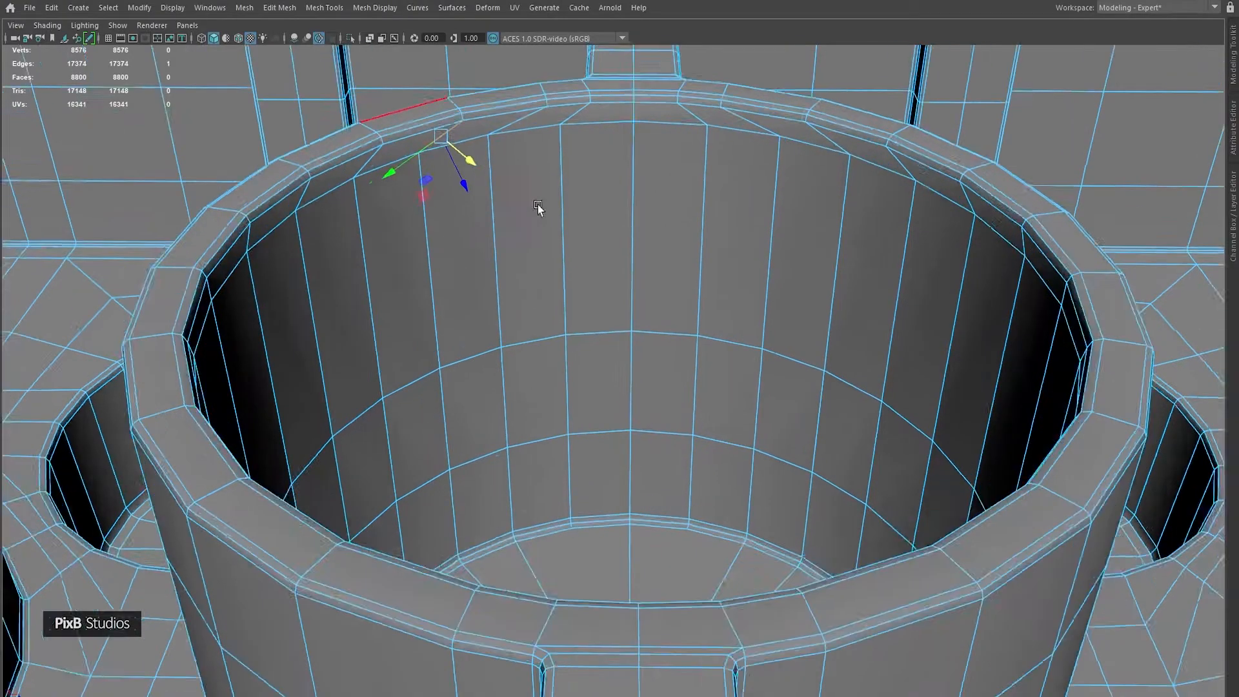
{"action": "left_click_drag", "start_coordinate": [535, 205], "coordinate": [550, 236], "text": "alt"}
{"action": "double_click", "coordinate": [565, 136]}
{"action": "right_click_drag", "start_coordinate": [563, 142], "coordinate": [551, 262], "text": "shift"}
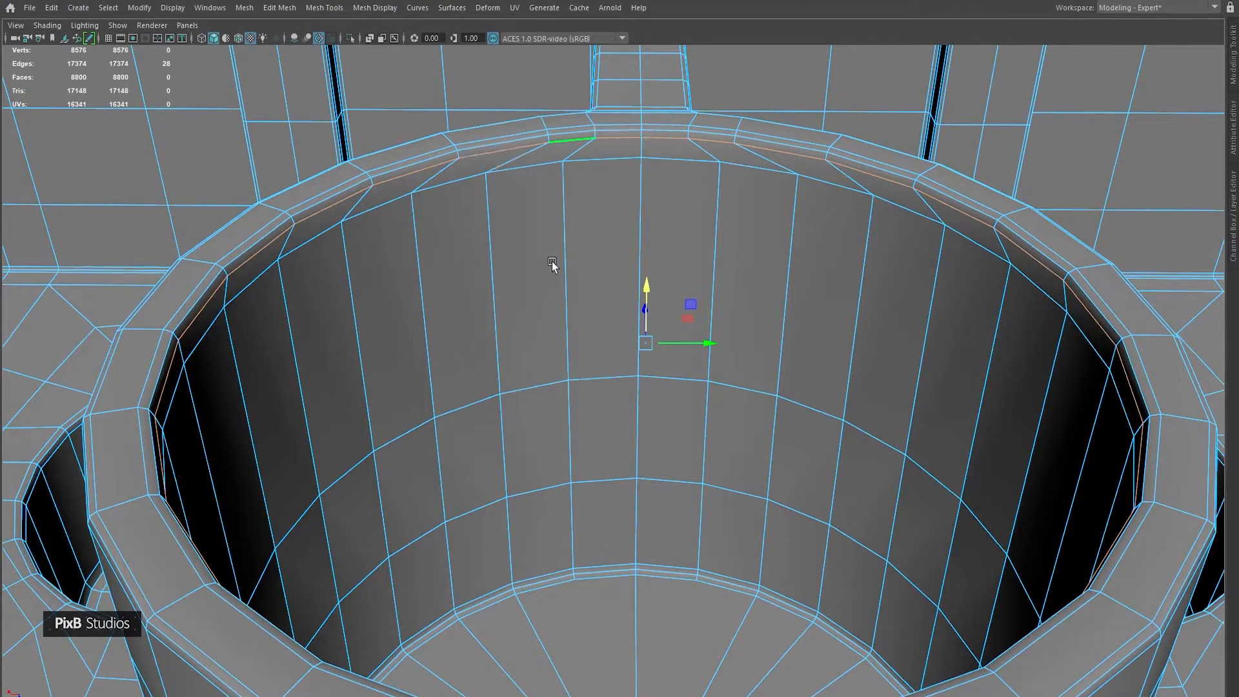
{"action": "double_click", "coordinate": [532, 171]}
{"action": "right_click_drag", "start_coordinate": [532, 171], "coordinate": [520, 234], "text": "shift"}
{"action": "right_click_drag", "start_coordinate": [537, 176], "coordinate": [533, 175], "text": "shift"}
{"action": "key", "text": "w"}
{"action": "left_click_drag", "start_coordinate": [646, 412], "coordinate": [656, 540]}
{"action": "scroll", "coordinate": [416, 163], "scroll_direction": "down", "scroll_amount": 2}
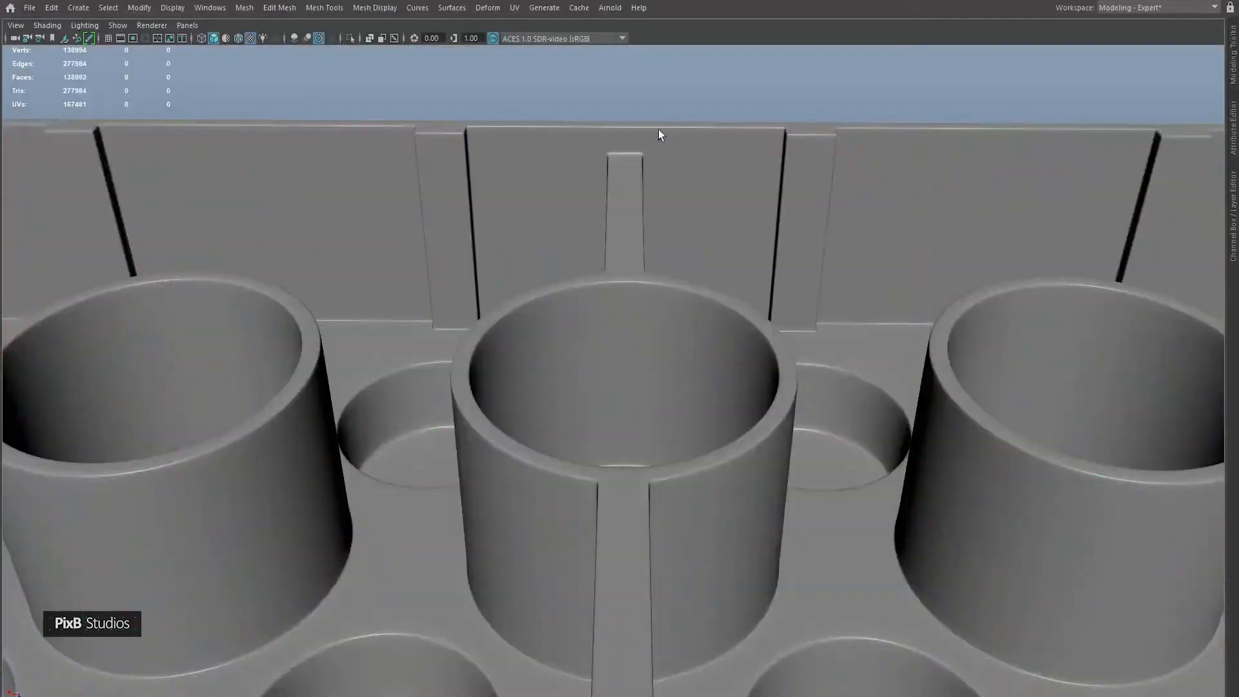
Show the wireframe over the shaded brick, then select the brick and return it to unsmoothed display.
{"action": "mouse_move", "coordinate": [659, 130]}
{"action": "left_mouse_down", "text": "alt"}
{"action": "mouse_move", "coordinate": [661, 166]}
{"action": "mouse_move", "coordinate": [703, 166]}
{"action": "mouse_move", "coordinate": [691, 188]}
{"action": "mouse_move", "coordinate": [654, 189]}
{"action": "left_mouse_up", "text": "alt"}
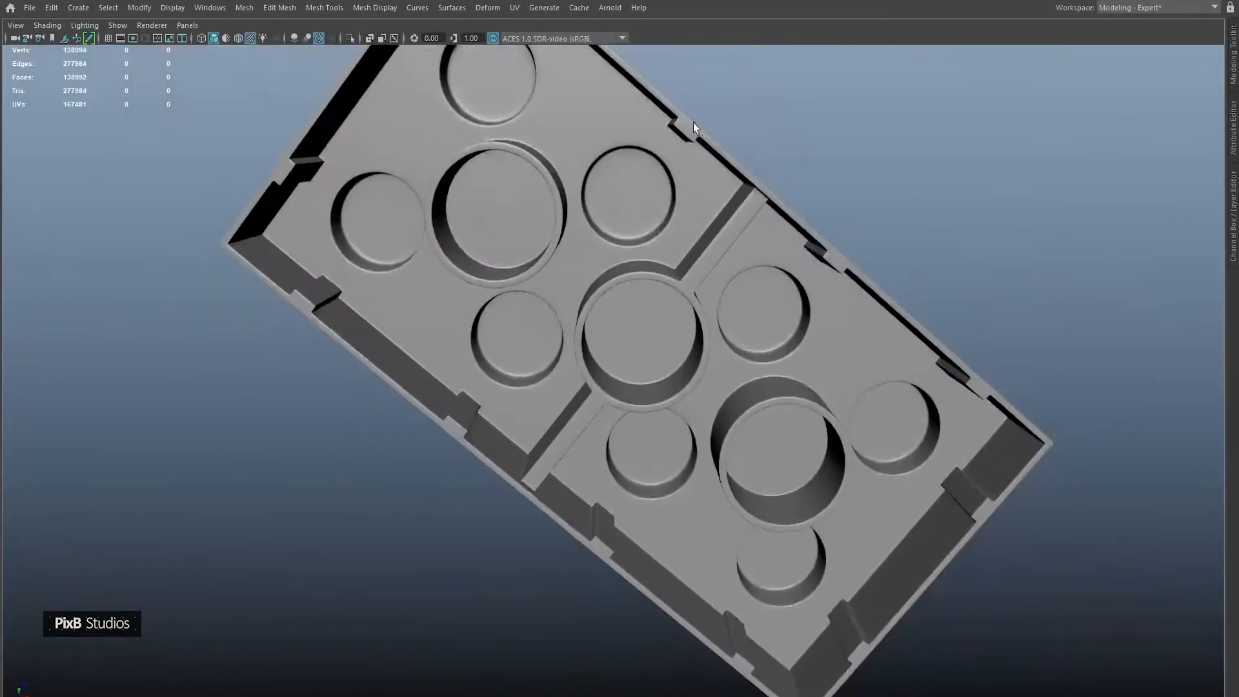
{"action": "left_click", "coordinate": [238, 38]}
{"action": "left_click_drag", "start_coordinate": [377, 162], "coordinate": [418, 231], "text": "alt"}
{"action": "left_click_drag", "start_coordinate": [533, 326], "coordinate": [584, 226], "text": "alt"}
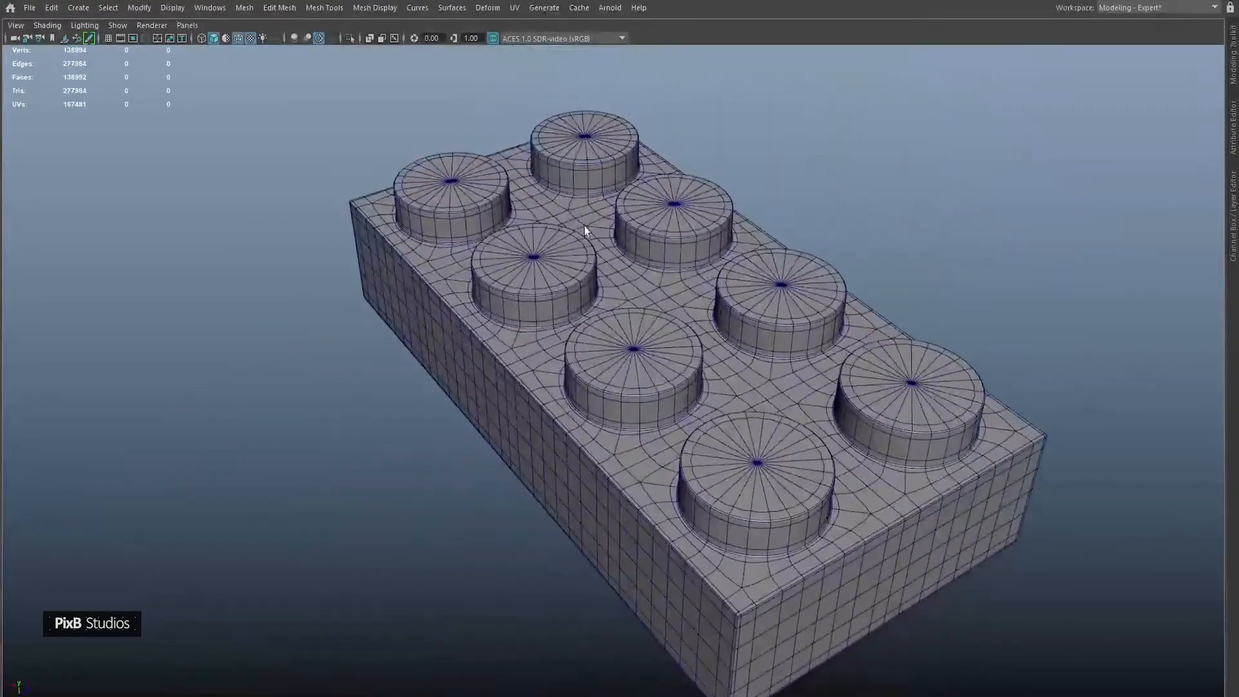
{"action": "left_click", "coordinate": [614, 228]}
{"action": "key", "text": "1"}
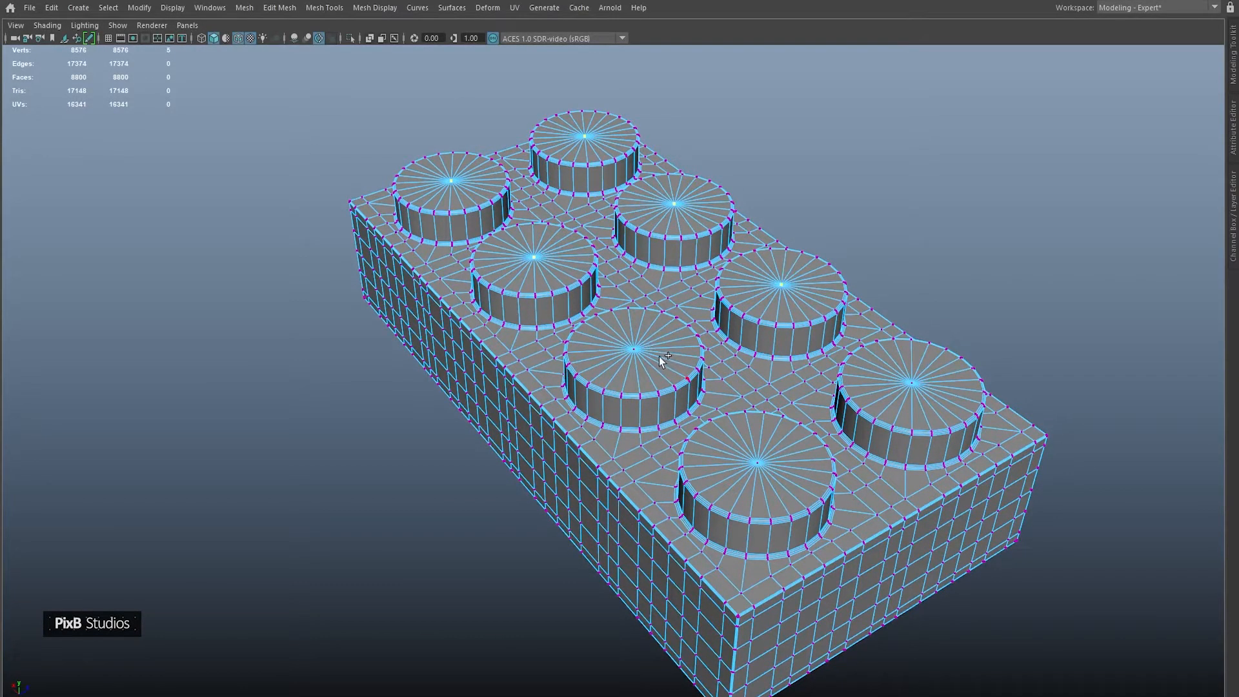
Add the remaining centre vertices of the circular underside recesses and tube floors to the vertex selection.
{"action": "left_click_drag", "start_coordinate": [744, 433], "coordinate": [652, 215], "text": "alt"}
{"action": "left_click", "coordinate": [583, 332], "text": "shift"}
{"action": "left_click", "coordinate": [709, 284], "text": "shift"}
{"action": "left_click", "coordinate": [830, 231], "text": "shift"}
{"action": "left_click", "coordinate": [756, 415], "text": "shift"}
{"action": "middle_click_drag", "start_coordinate": [655, 405], "coordinate": [702, 236], "text": "alt"}
{"action": "left_click", "coordinate": [683, 291], "text": "shift"}
{"action": "middle_click_drag", "start_coordinate": [537, 333], "coordinate": [573, 250], "text": "alt"}
{"action": "left_click", "coordinate": [579, 270], "text": "shift"}
{"action": "left_click", "coordinate": [519, 445], "text": "shift"}
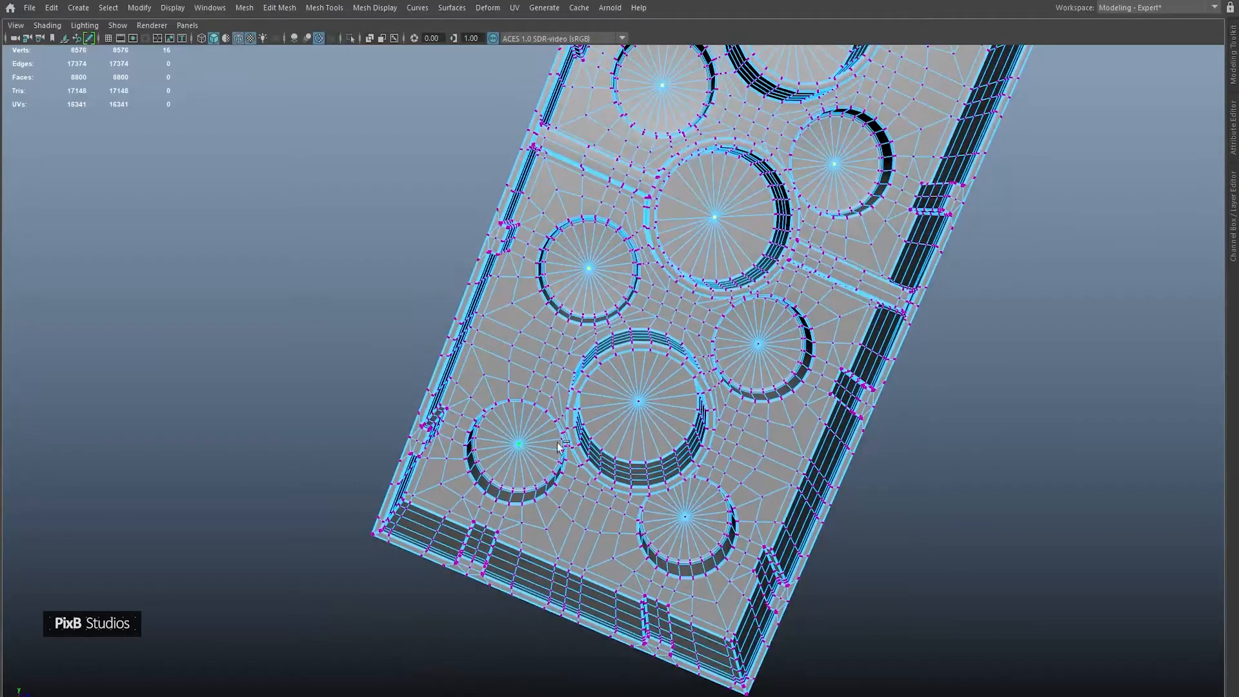
{"action": "left_click", "coordinate": [647, 396], "text": "shift"}
Convert the centre vertices to their surrounding faces, extrude them with an inward offset, and reselect the whole brick.
{"action": "key", "text": "ctrl+F11"}
{"action": "left_click_drag", "start_coordinate": [748, 304], "coordinate": [749, 245], "text": "alt"}
{"action": "key", "text": "ctrl+e"}
{"action": "left_click_drag", "start_coordinate": [672, 138], "coordinate": [748, 210], "text": "alt"}
{"action": "left_click_drag", "start_coordinate": [949, 227], "coordinate": [1085, 242]}
{"action": "left_click_drag", "start_coordinate": [747, 401], "coordinate": [653, 206], "text": "alt"}
{"action": "right_click", "coordinate": [653, 207]}
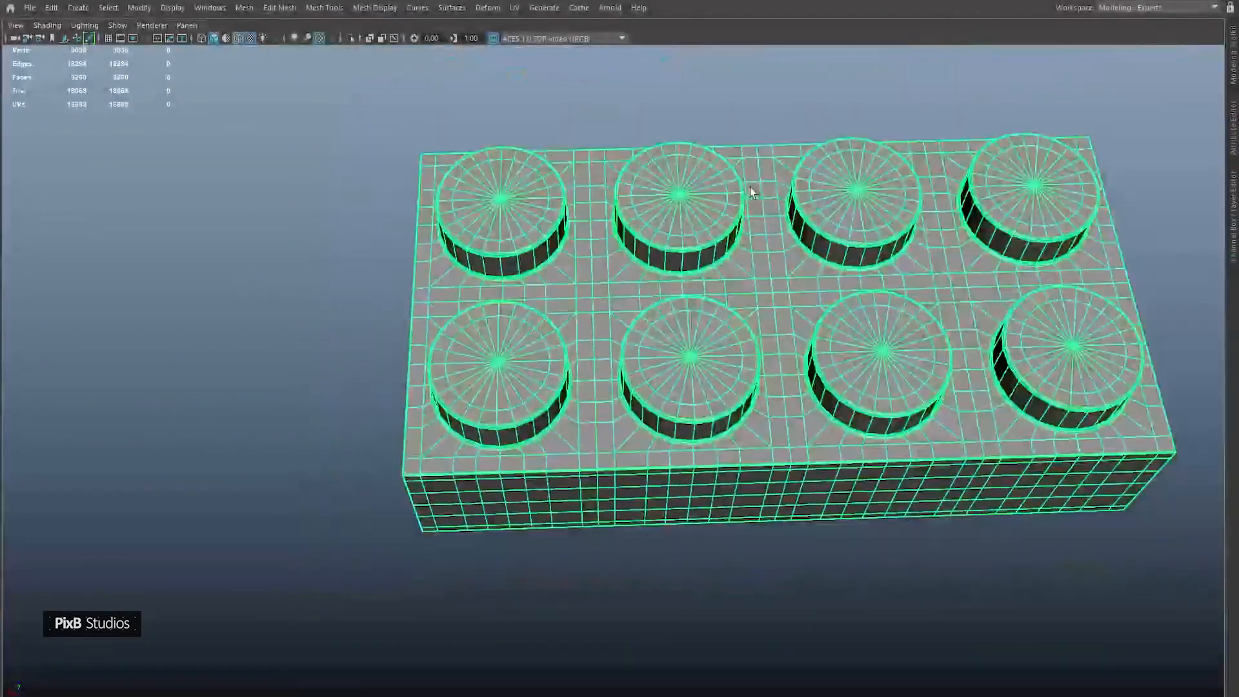
{"action": "left_click", "coordinate": [729, 133]}
{"action": "left_click_drag", "start_coordinate": [730, 135], "coordinate": [672, 218], "text": "alt"}
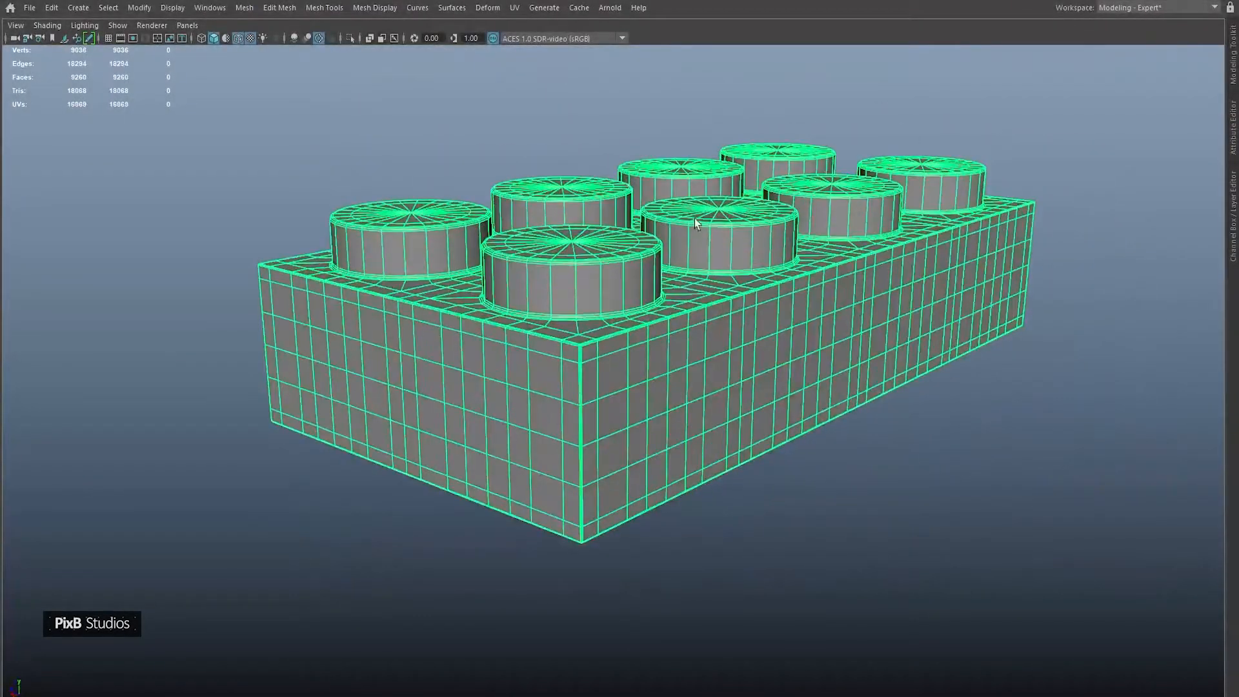
Insert a horizontal edge loop around the side wall of each of the eight studs.
{"action": "left_click_drag", "start_coordinate": [672, 219], "coordinate": [583, 299], "text": "alt"}
{"action": "key", "text": "F10"}
{"action": "right_click", "coordinate": [655, 266], "text": "shift"}
{"action": "right_click_drag", "start_coordinate": [655, 267], "coordinate": [639, 362], "text": "shift"}
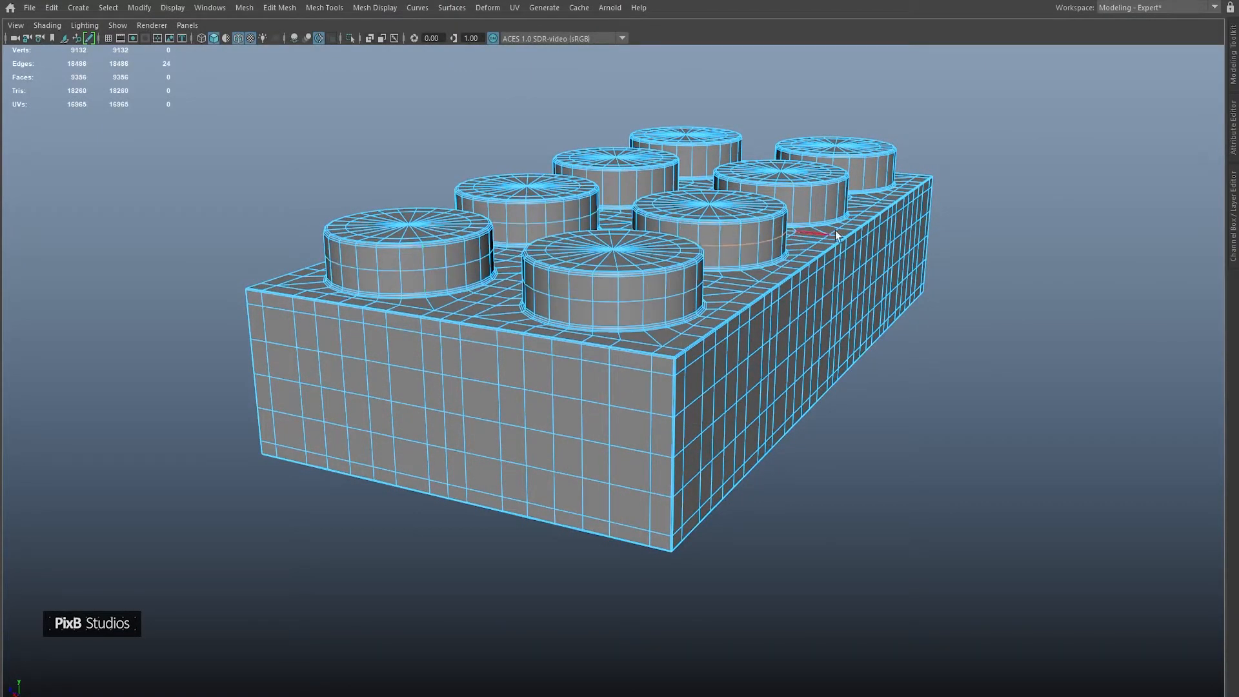
{"action": "key", "text": "g"}
{"action": "left_click_drag", "start_coordinate": [815, 143], "coordinate": [748, 146], "text": "alt"}
{"action": "left_click", "coordinate": [757, 143]}
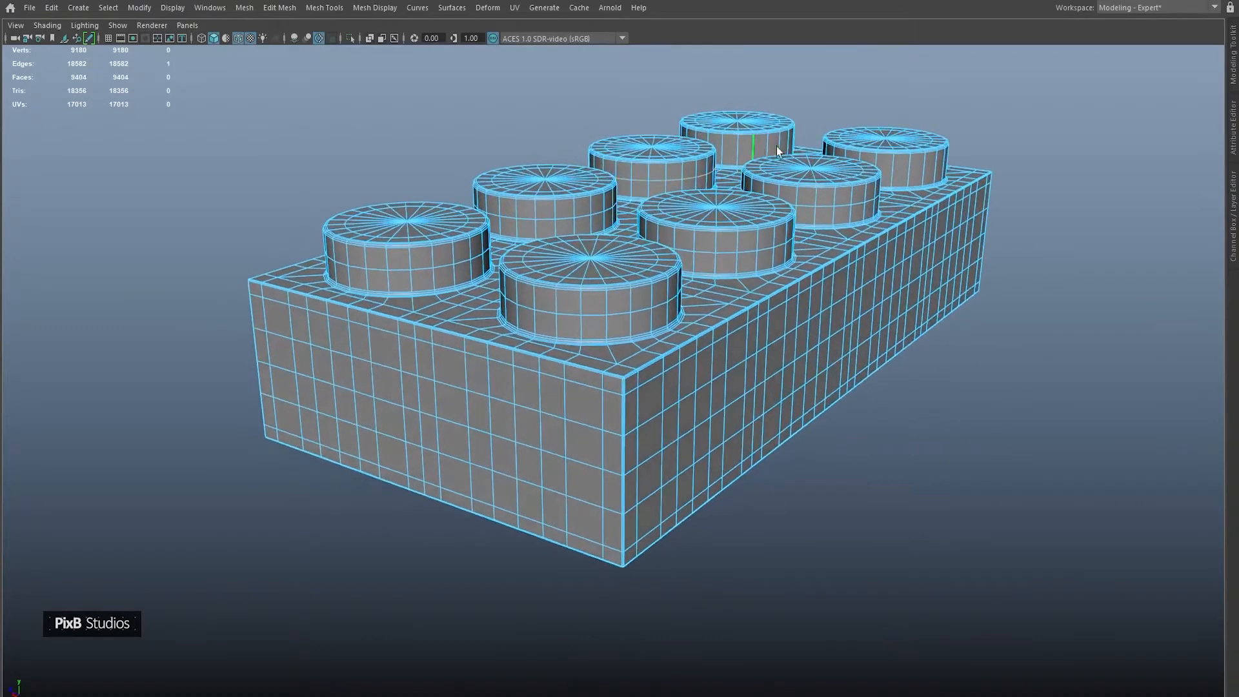
{"action": "key", "text": "g"}
Insert a horizontal edge loop around the wall of each circular underside recess and return to object mode.
{"action": "scroll", "coordinate": [901, 173], "scroll_direction": "down", "scroll_amount": 3}
{"action": "left_click_drag", "start_coordinate": [777, 305], "coordinate": [718, 240], "text": "alt"}
{"action": "scroll", "coordinate": [510, 366], "scroll_direction": "up", "scroll_amount": 3}
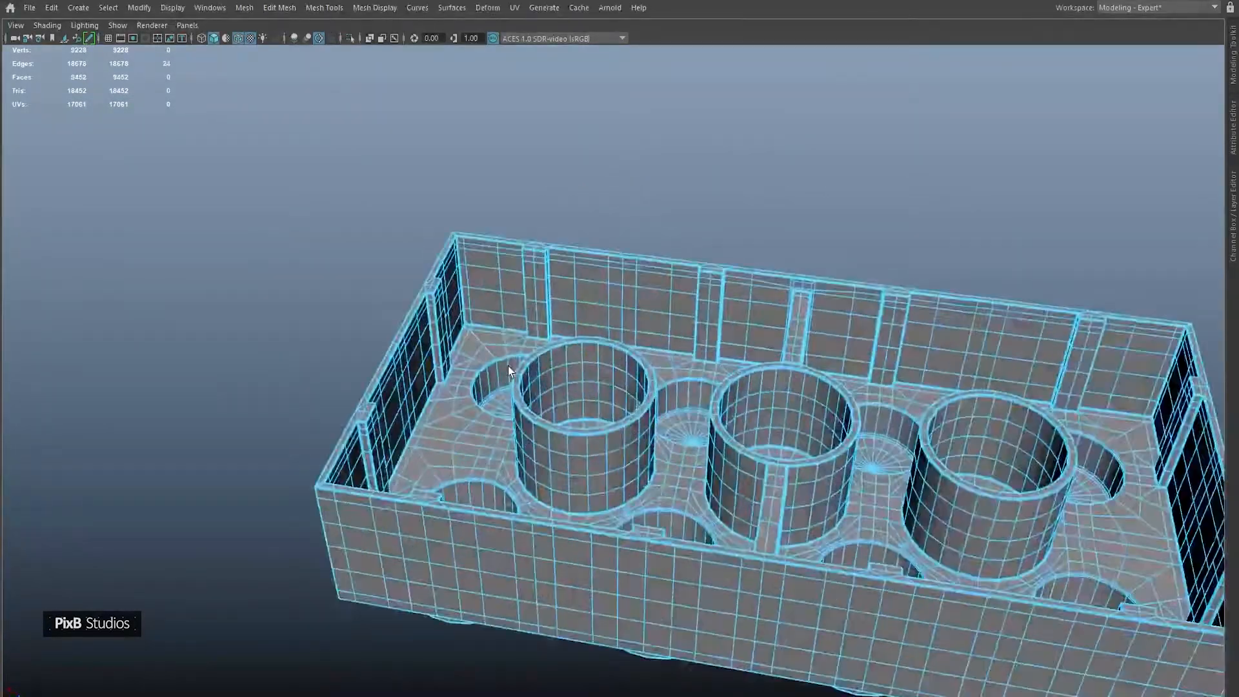
{"action": "left_click_drag", "start_coordinate": [549, 392], "coordinate": [447, 456], "text": "alt"}
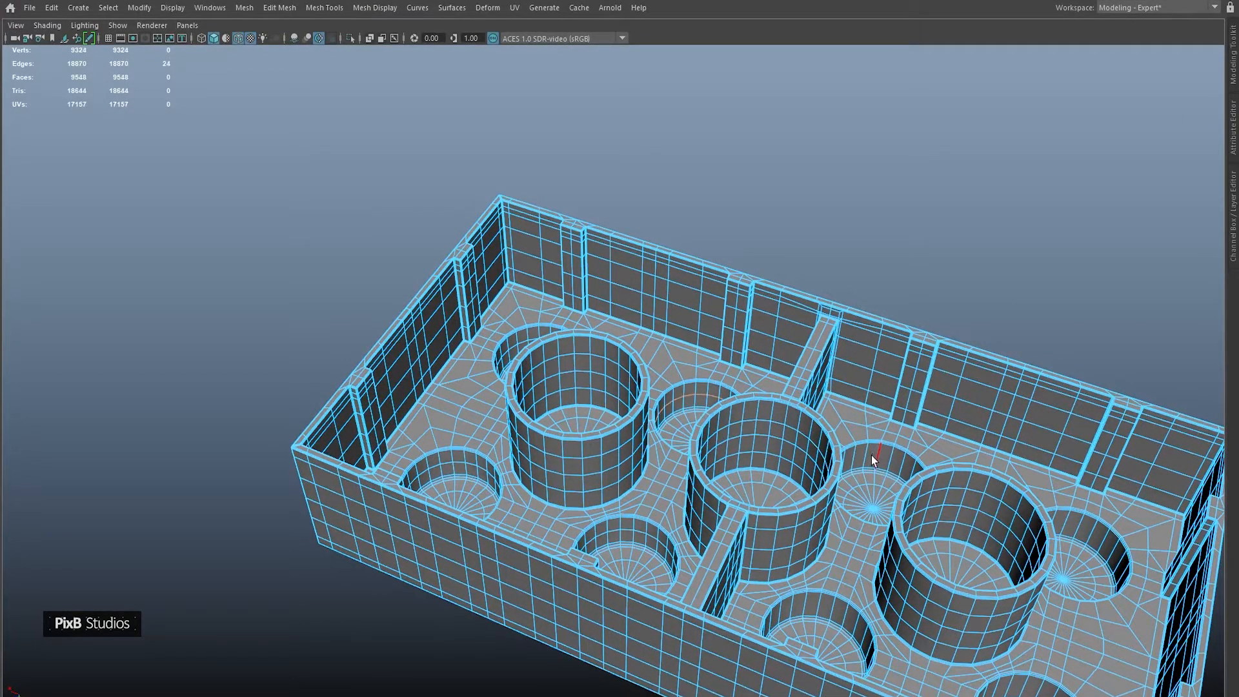
{"action": "middle_click_drag", "start_coordinate": [889, 466], "coordinate": [736, 337], "text": "alt"}
{"action": "left_click", "coordinate": [905, 401]}
{"action": "key", "text": "F8"}
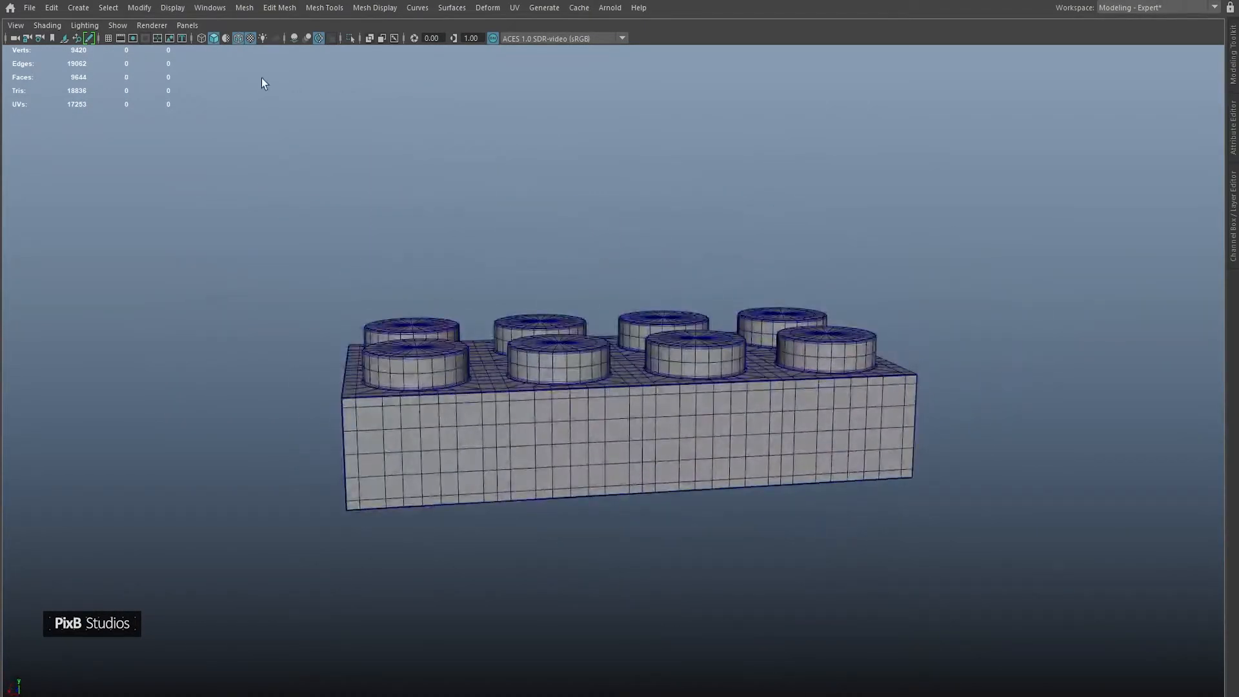
Hide the wireframe overlay and show the finished 2x4 brick in smooth preview.
{"action": "left_click", "coordinate": [238, 39]}
{"action": "mouse_move", "coordinate": [362, 200]}
{"action": "left_mouse_down", "text": "alt"}
{"action": "mouse_move", "coordinate": [448, 262]}
{"action": "mouse_move", "coordinate": [685, 231]}
{"action": "left_mouse_up", "text": "alt"}
{"action": "left_click", "coordinate": [641, 333]}
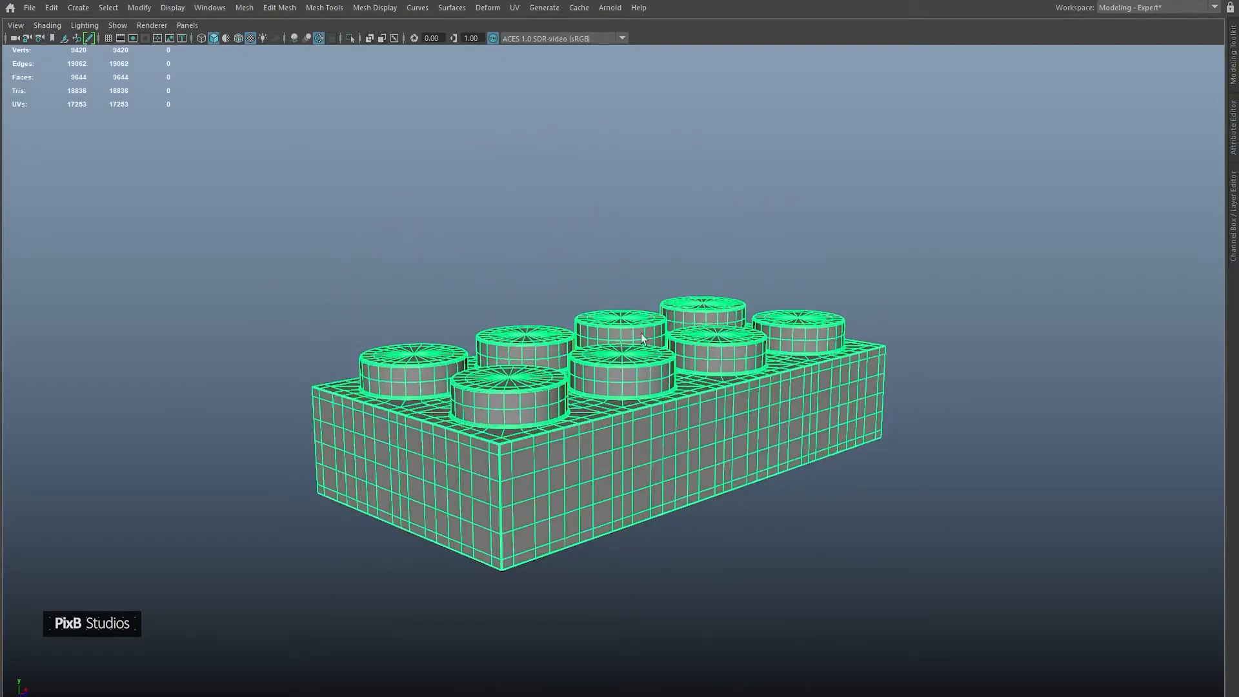
{"action": "key", "text": "3"}
{"action": "left_click", "coordinate": [645, 235]}
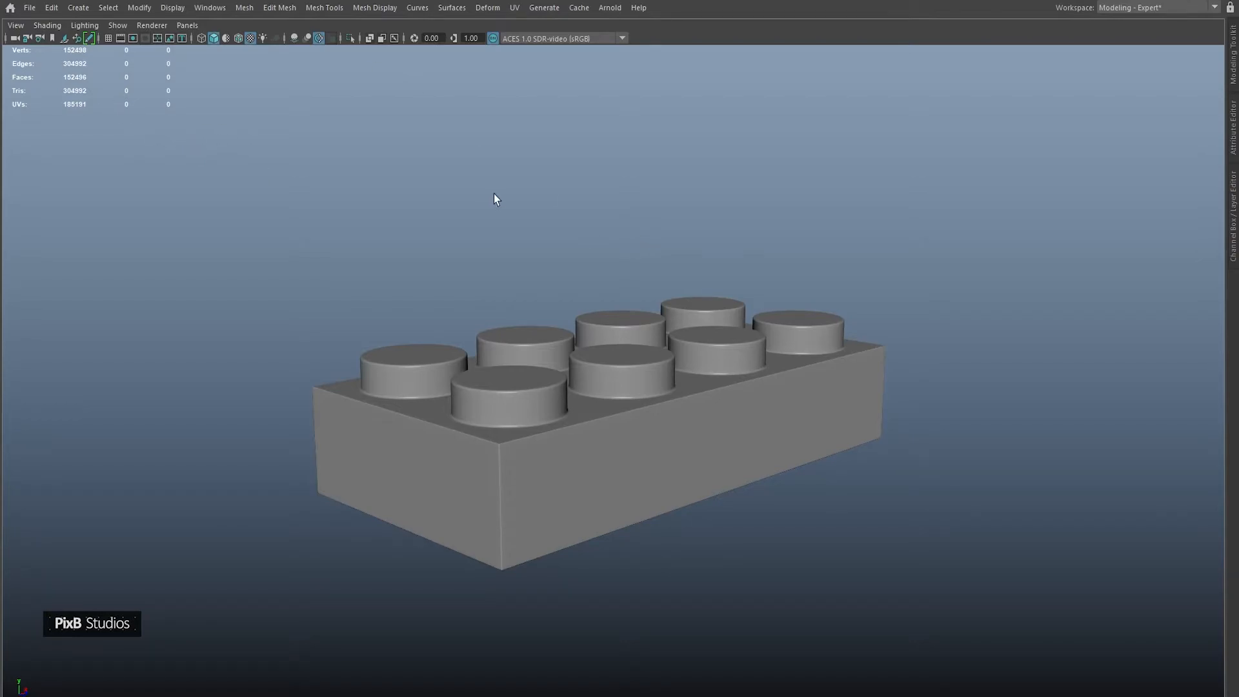
{"action": "left_click_drag", "start_coordinate": [490, 192], "coordinate": [527, 239], "text": "alt"}
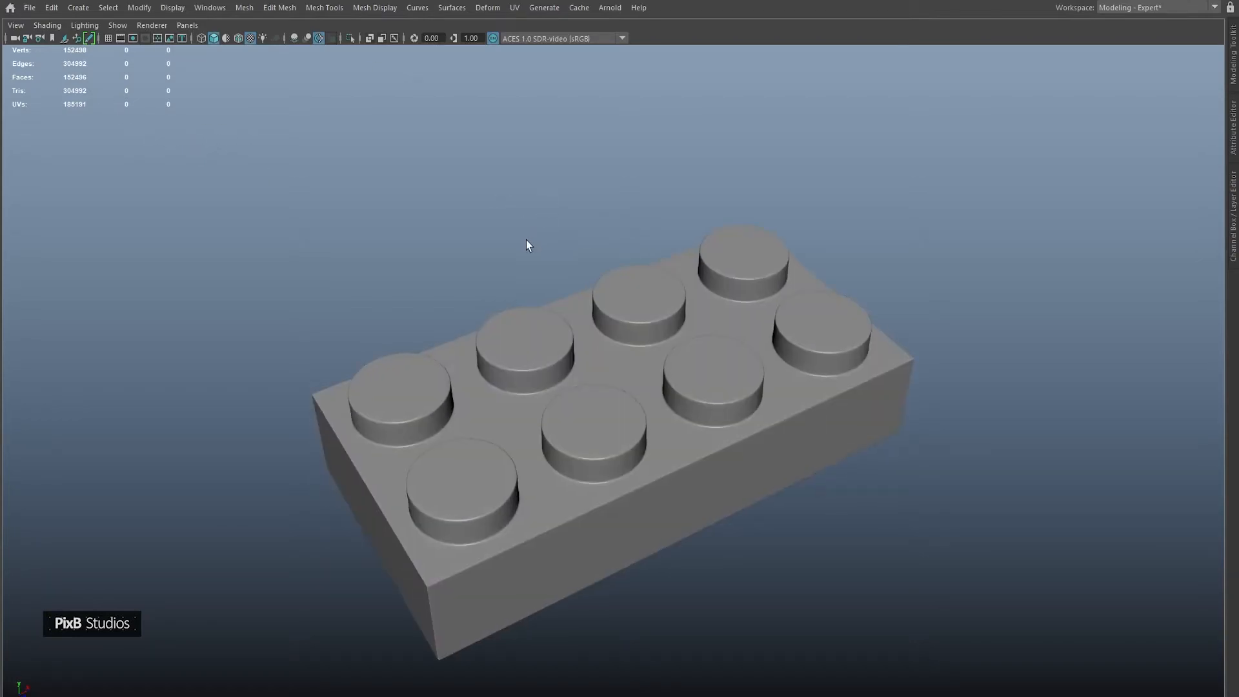
Unhide polySurface6 from the Outliner and move this one-stud brick clear of the 2x4 brick.
{"action": "left_click", "coordinate": [199, 11]}
{"action": "left_click", "coordinate": [244, 173]}
{"action": "left_click", "coordinate": [206, 205]}
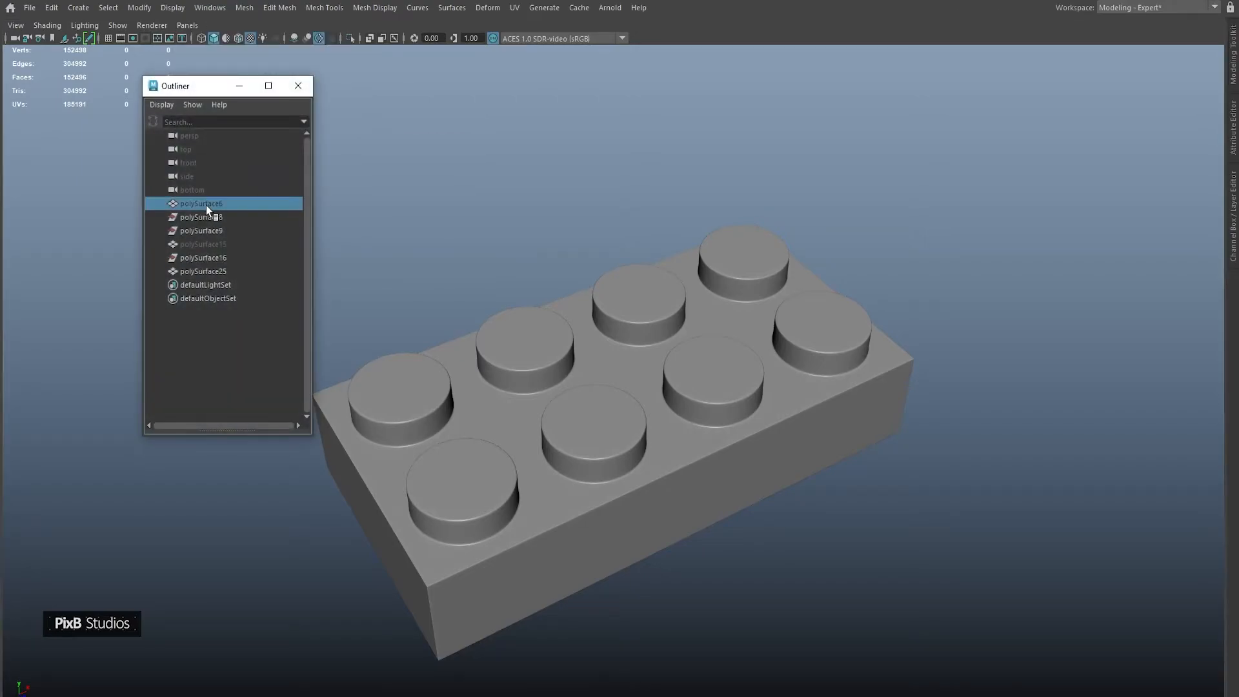
{"action": "left_click_drag", "start_coordinate": [672, 253], "coordinate": [700, 259], "text": "alt"}
{"action": "middle_click_drag", "start_coordinate": [700, 259], "coordinate": [595, 336], "text": "alt"}
{"action": "key", "text": "w"}
{"action": "left_click_drag", "start_coordinate": [495, 292], "coordinate": [579, 331]}
Unhide the 2x2 brick polySurface15, minimize the Outliner, and move the brick beside the one-stud brick.
{"action": "left_click", "coordinate": [248, 244]}
{"action": "key", "text": "shift+h"}
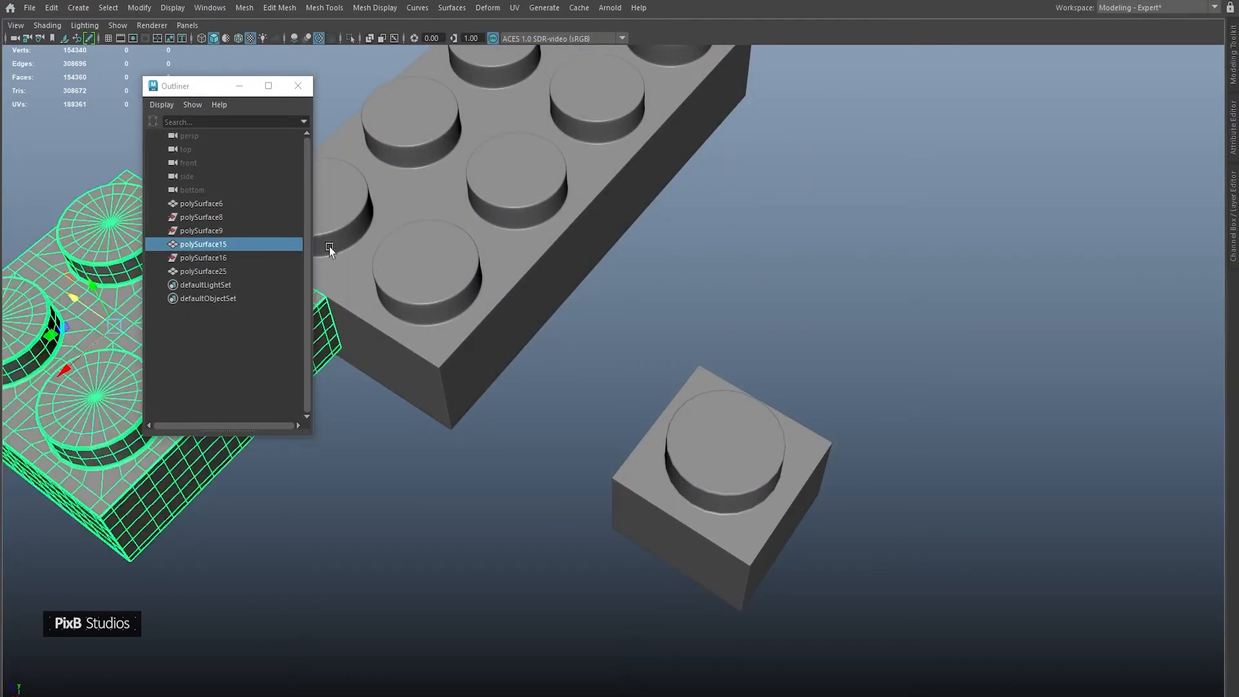
{"action": "left_click_drag", "start_coordinate": [318, 235], "coordinate": [371, 340], "text": "alt"}
{"action": "left_click", "coordinate": [239, 86]}
{"action": "left_click_drag", "start_coordinate": [241, 319], "coordinate": [826, 553]}
{"action": "middle_click_drag", "start_coordinate": [831, 553], "coordinate": [730, 385], "text": "alt"}
{"action": "left_click_drag", "start_coordinate": [636, 504], "coordinate": [709, 328]}
Move the 2x4 brick next to the 2x2 brick so the three bricks line up by size, and view the lineup.
{"action": "scroll", "coordinate": [701, 286], "scroll_direction": "down", "scroll_amount": 1}
{"action": "scroll", "coordinate": [701, 285], "scroll_direction": "down", "scroll_amount": 1}
{"action": "middle_click_drag", "start_coordinate": [701, 285], "coordinate": [730, 355], "text": "alt"}
{"action": "left_click", "coordinate": [442, 206]}
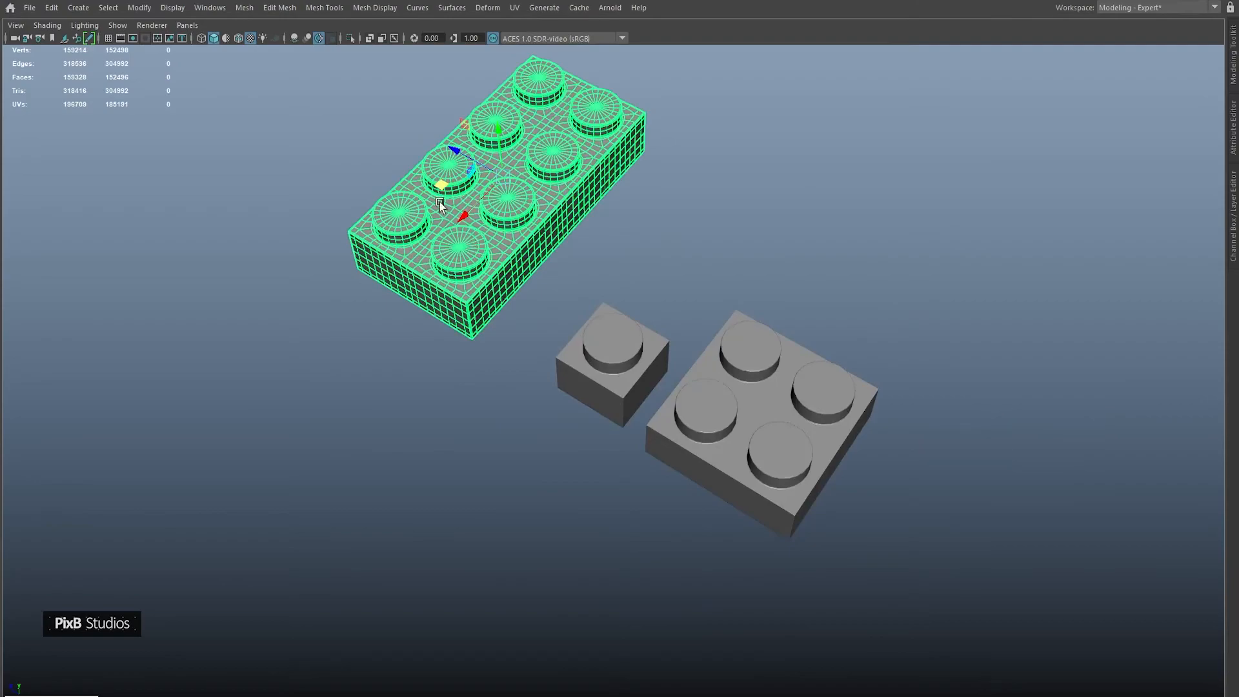
{"action": "left_click_drag", "start_coordinate": [441, 185], "coordinate": [935, 453]}
{"action": "left_click", "coordinate": [935, 397]}
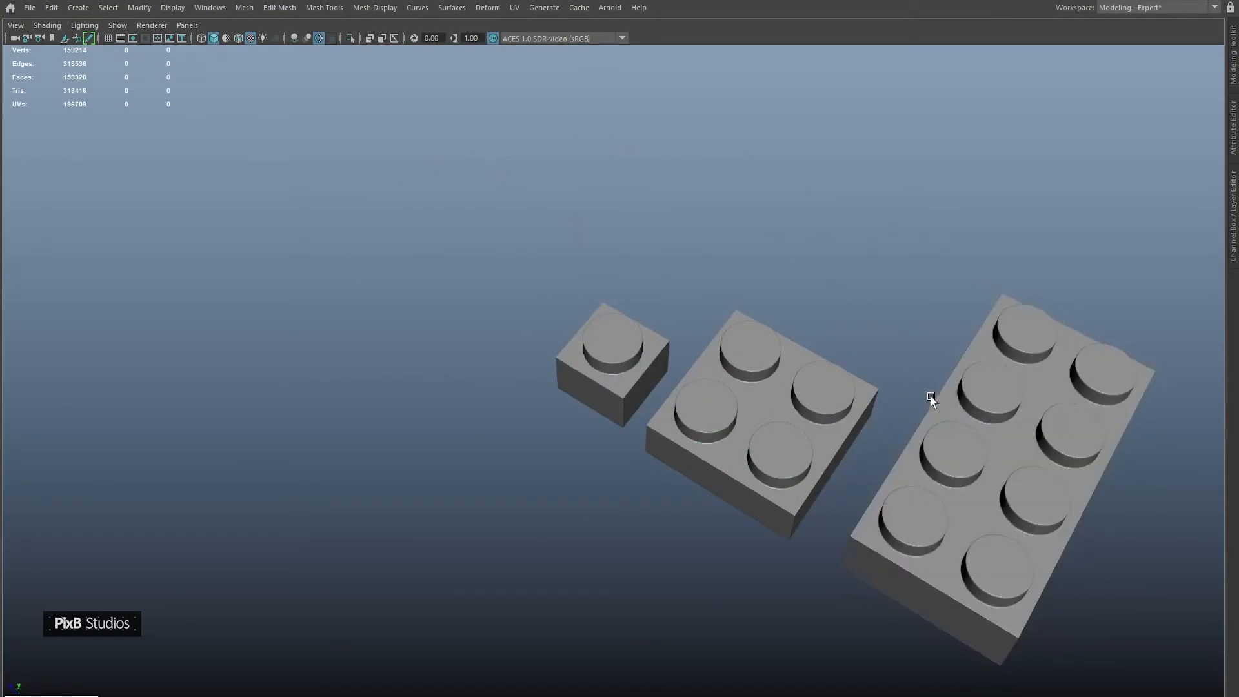
{"action": "scroll", "coordinate": [968, 362], "scroll_direction": "down", "scroll_amount": 2}
{"action": "middle_click_drag", "start_coordinate": [993, 336], "coordinate": [862, 318], "text": "alt"}
{"action": "left_click_drag", "start_coordinate": [863, 317], "coordinate": [661, 338], "text": "alt"}
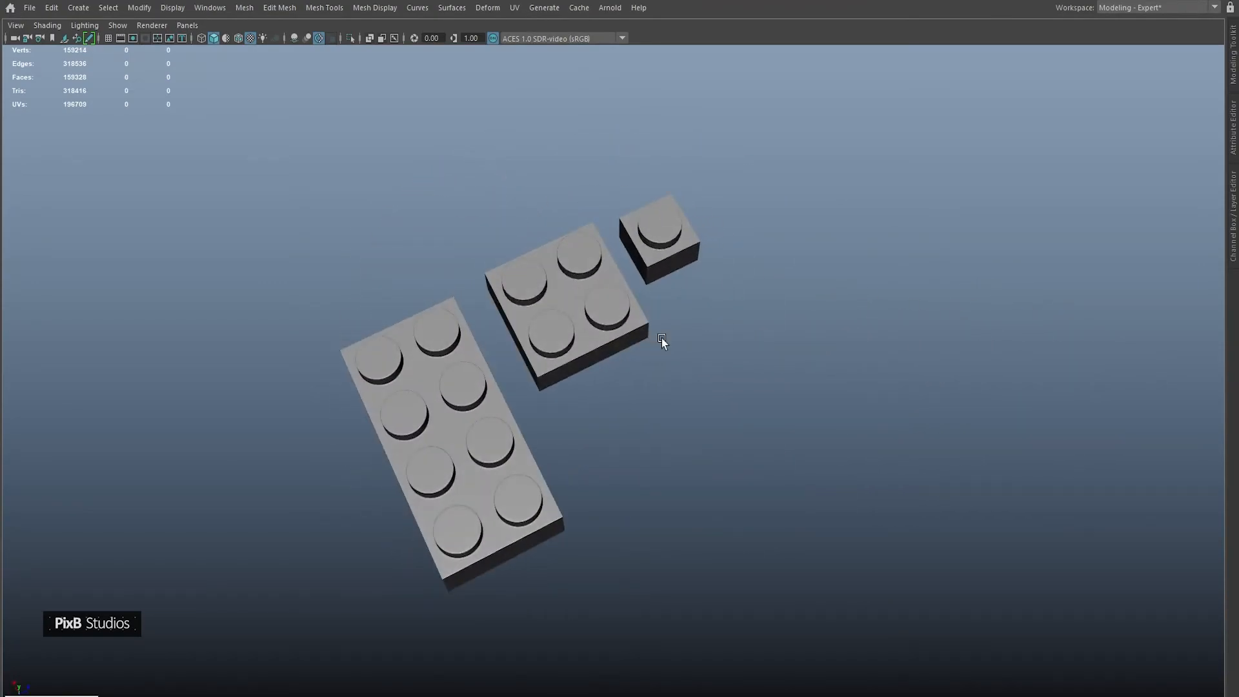